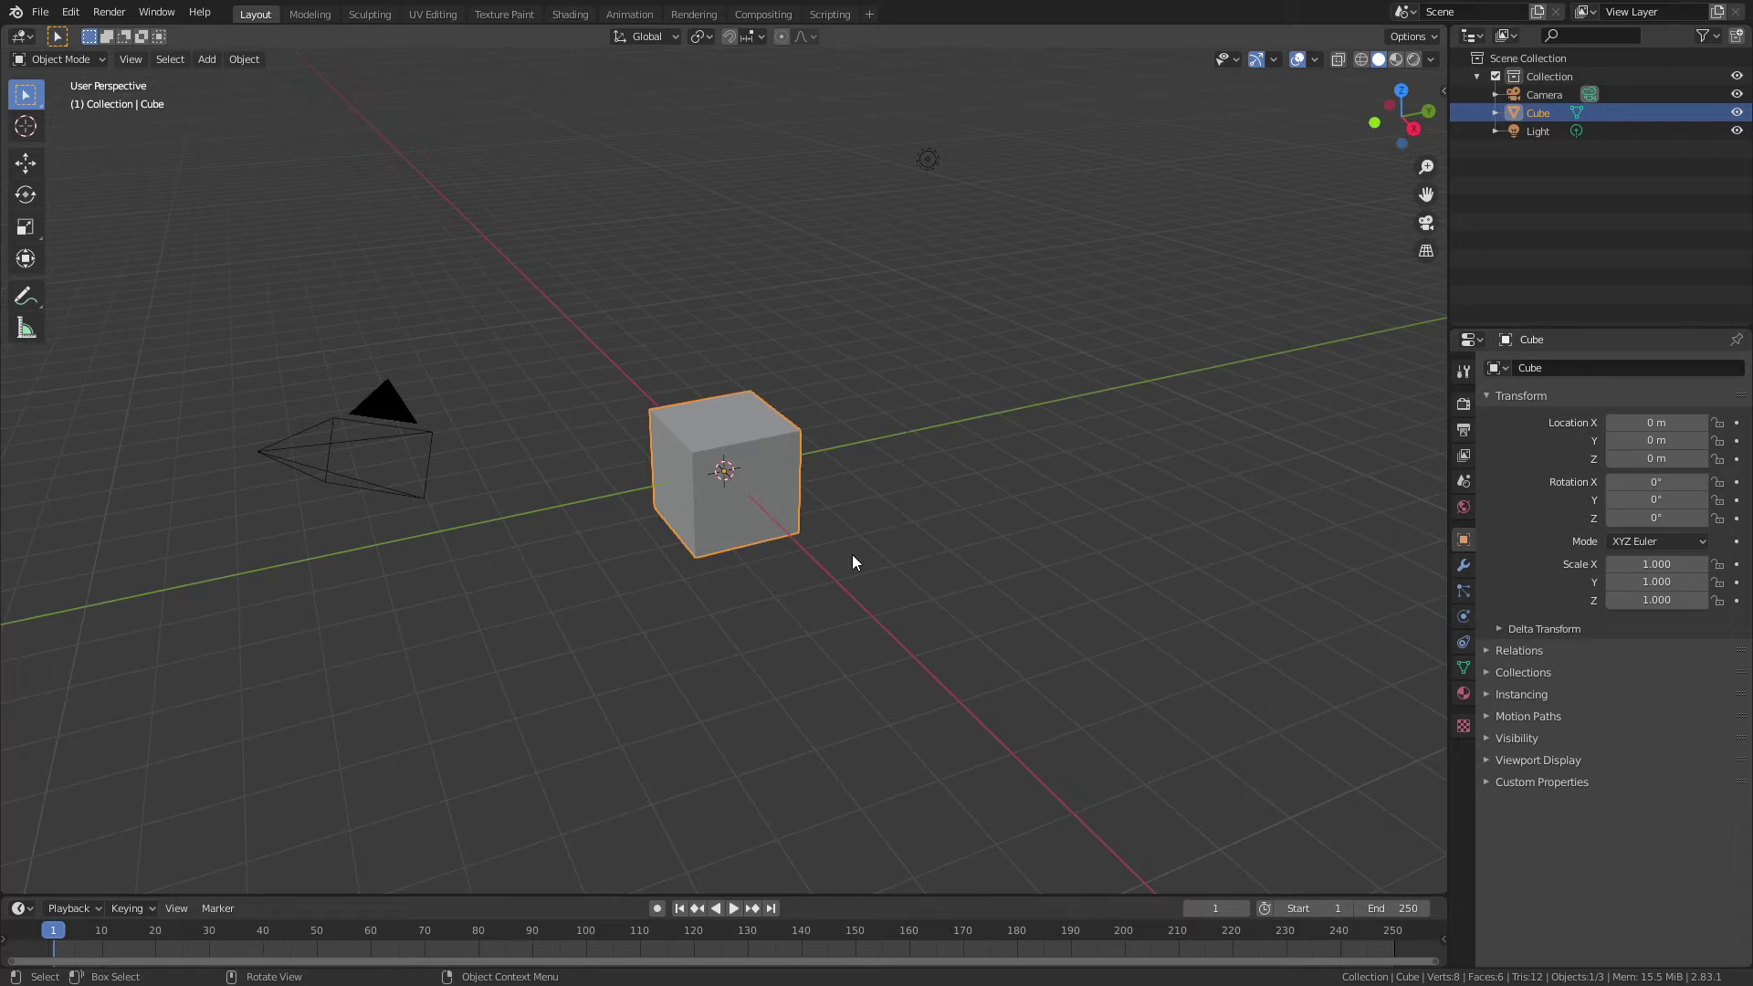
# Step: Replace the default cube with a plane scaled to 10 at the origin
pyautogui.press('x')
pyautogui.click(765, 502)
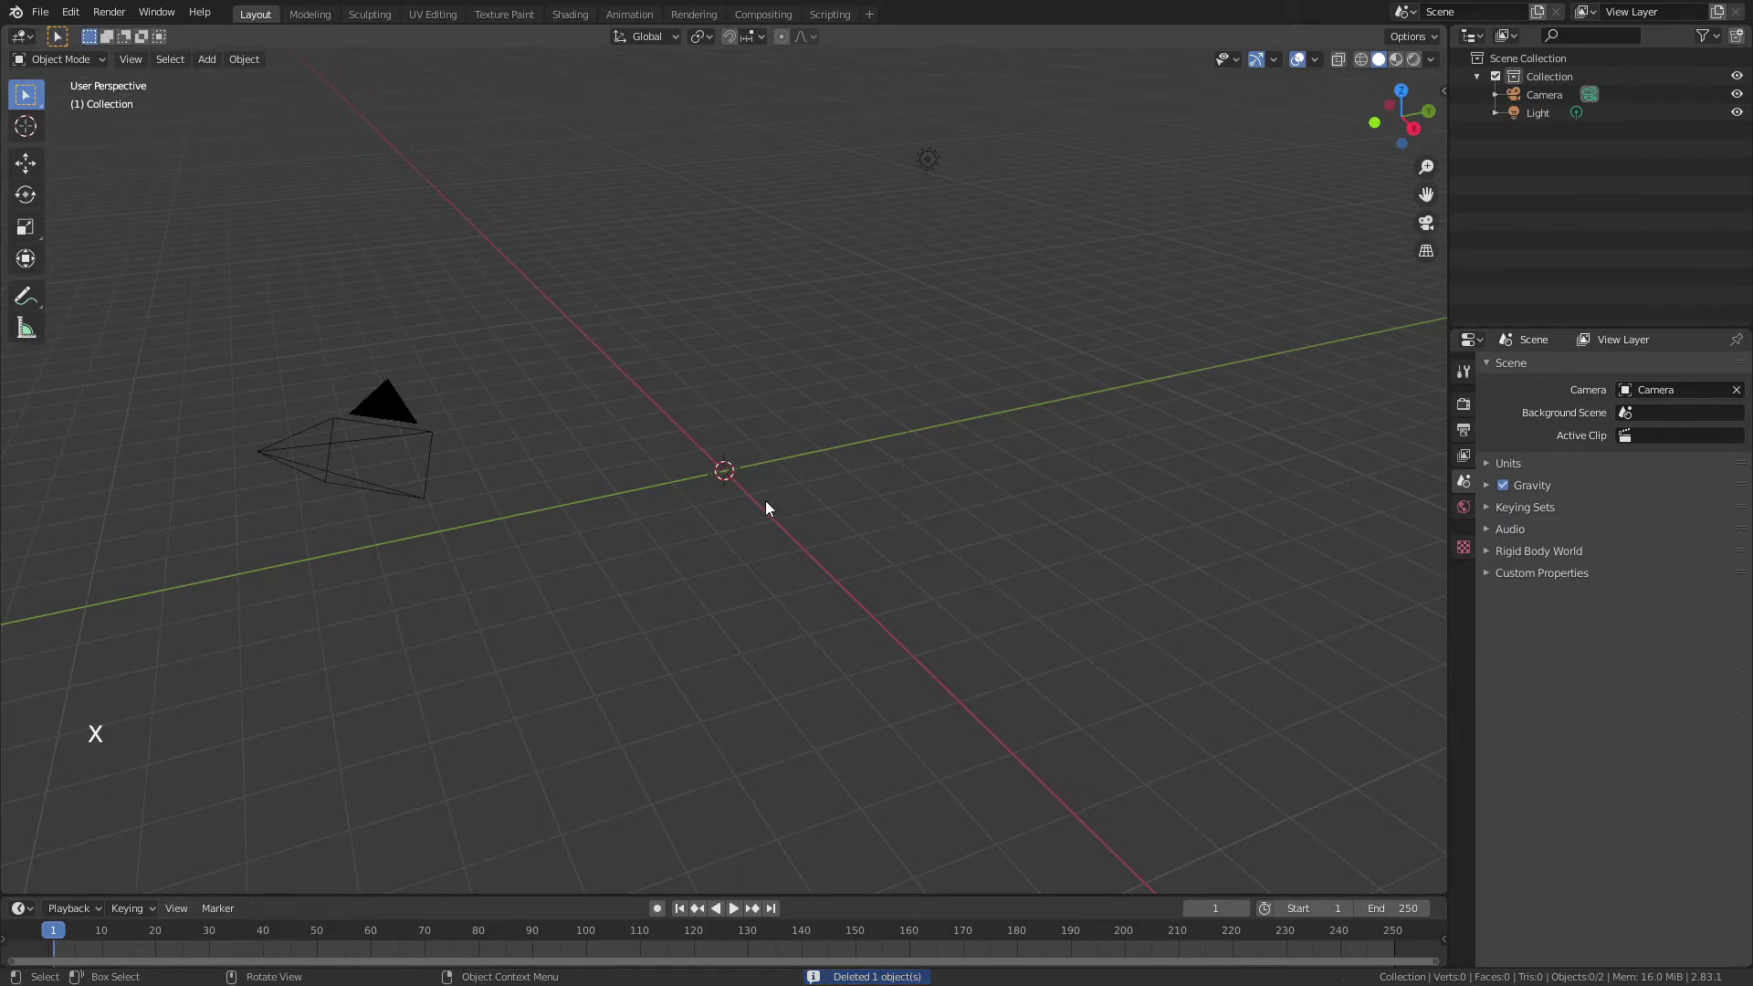
pyautogui.hotkey('shift', 'a')
pyautogui.click(863, 506)
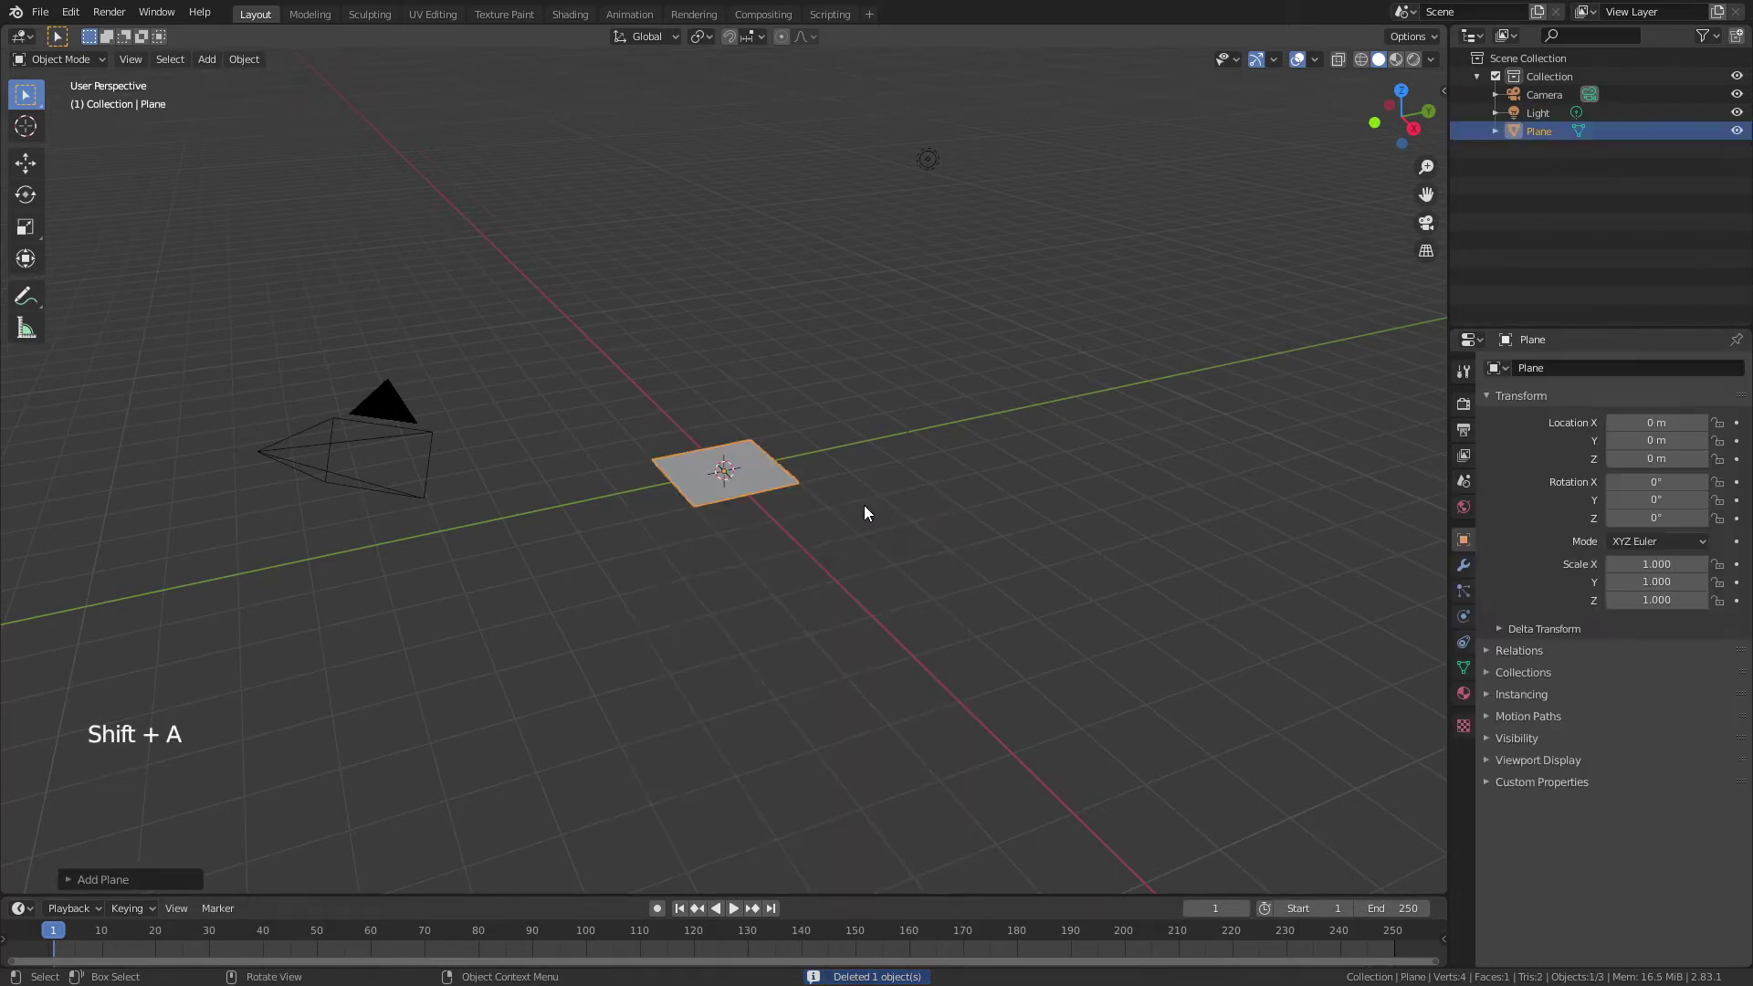
pyautogui.write('s')
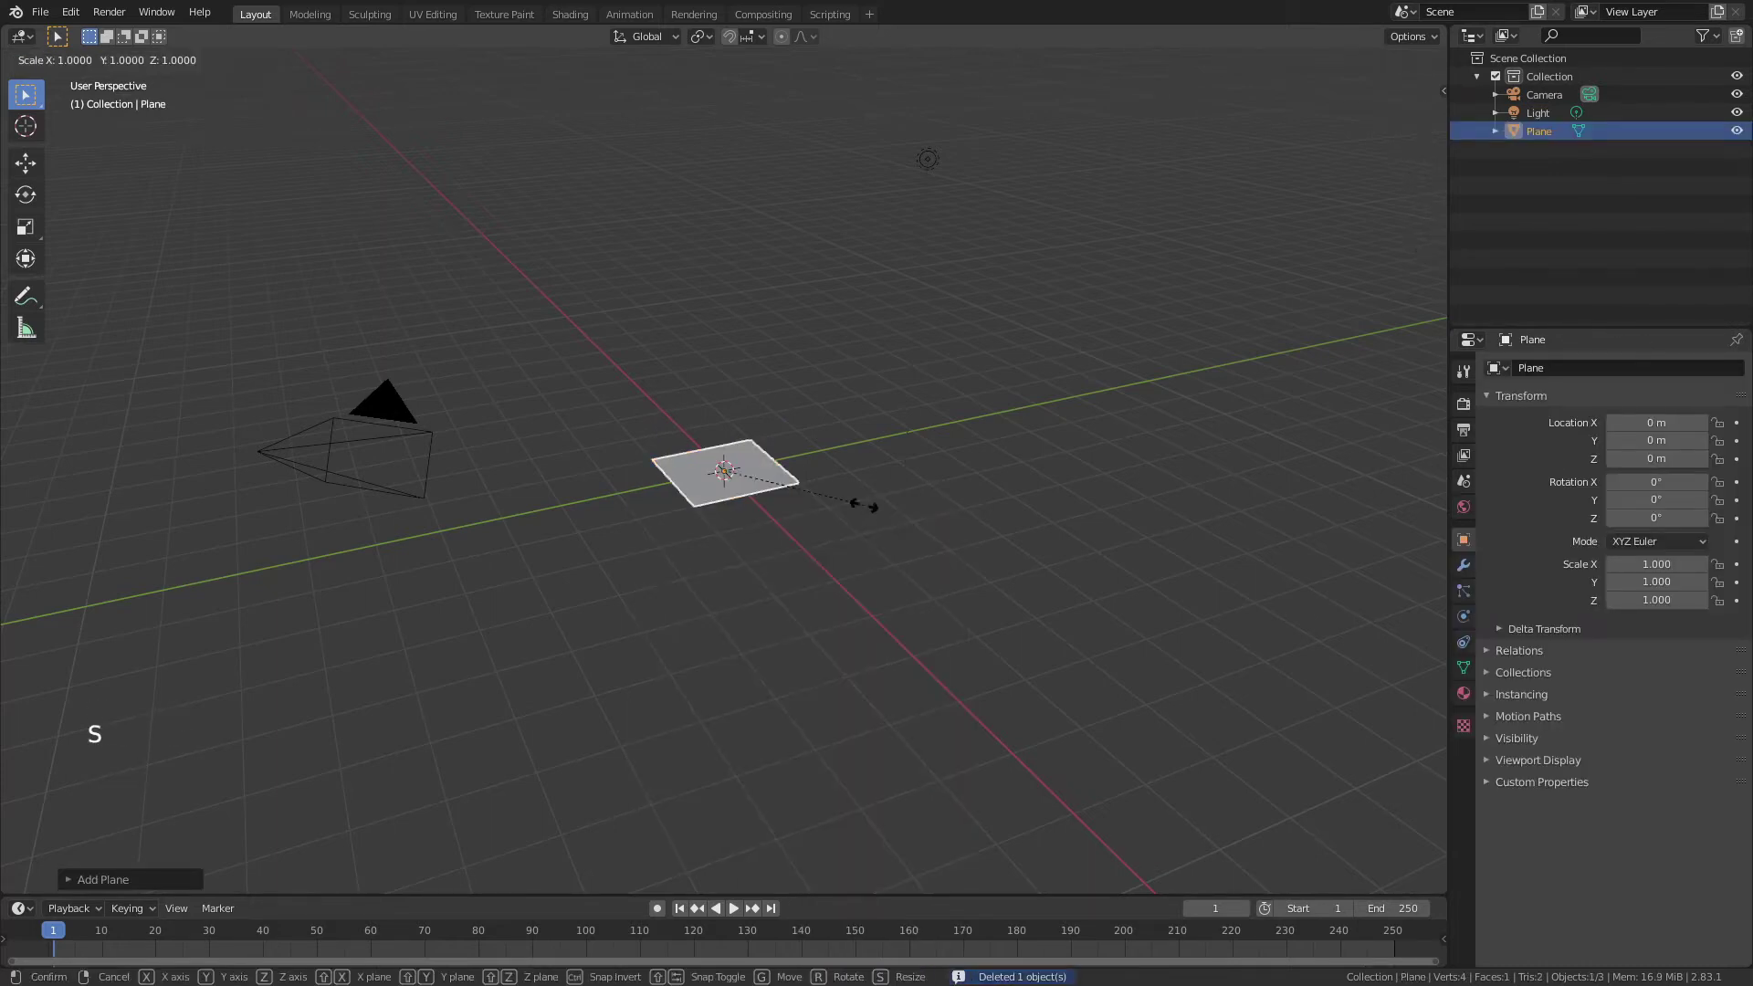
pyautogui.write('10')
pyautogui.press('Return')
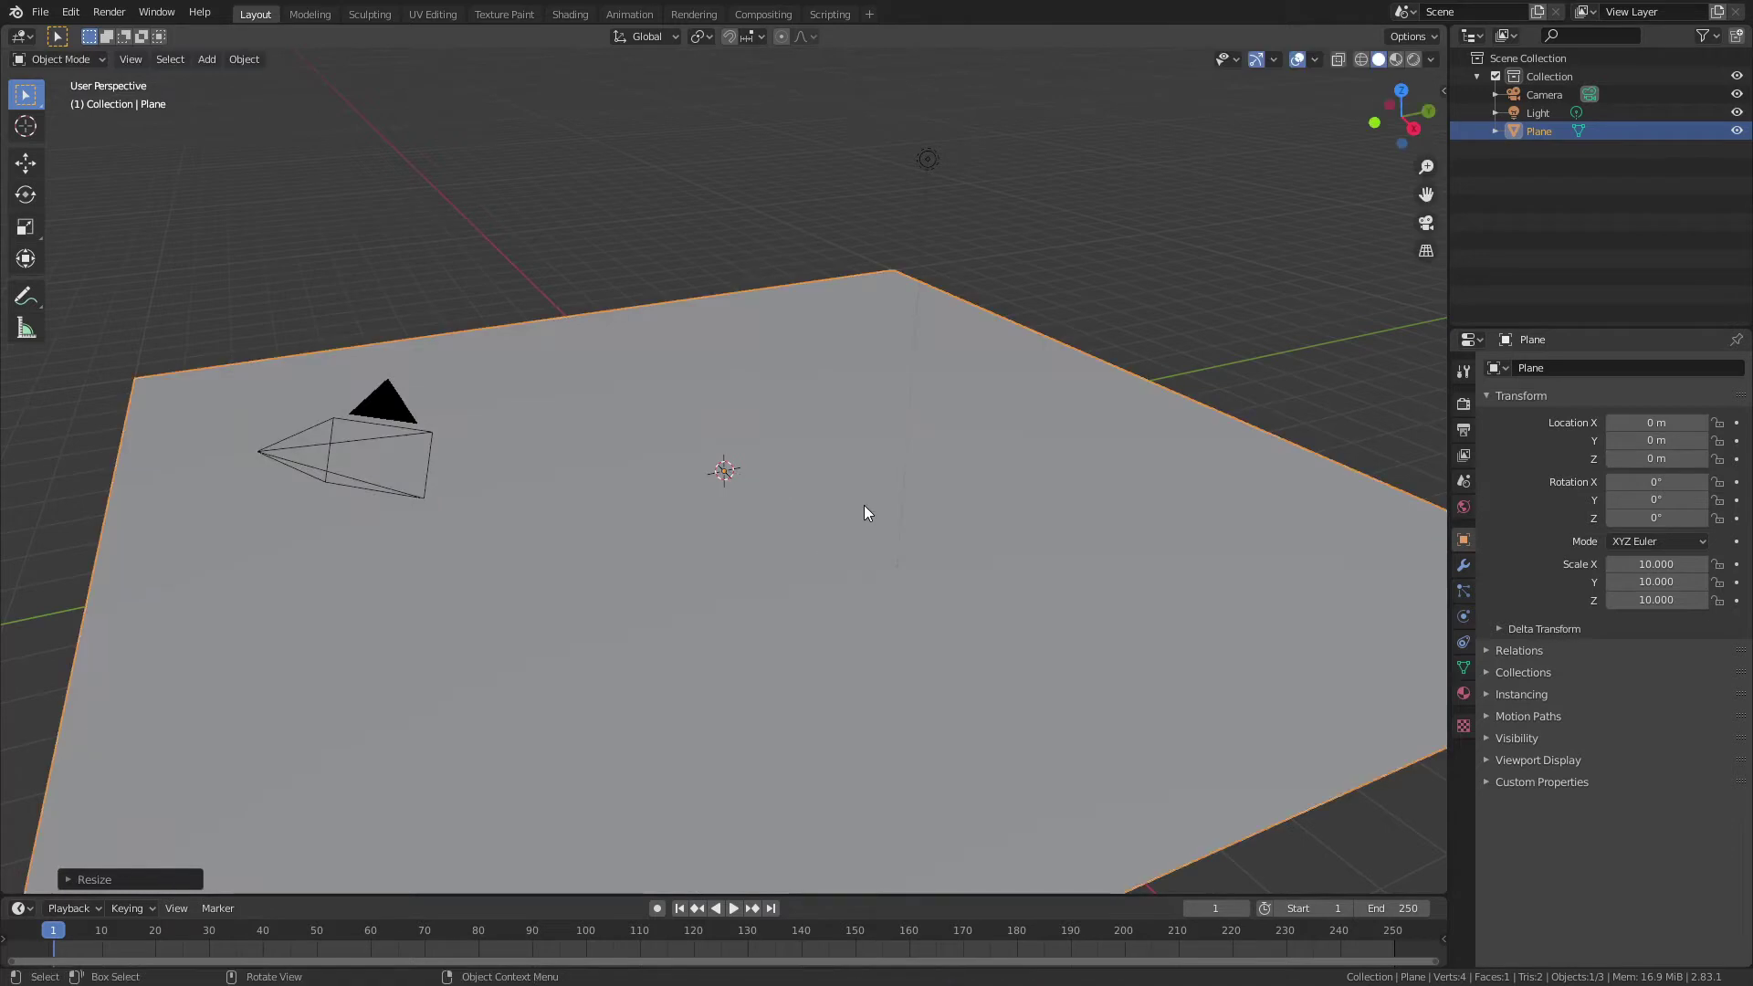
# Step: Subdivide the plane's mesh with 60 cuts into a dense grid
pyautogui.press('Tab')
pyautogui.rightClick(864, 506)
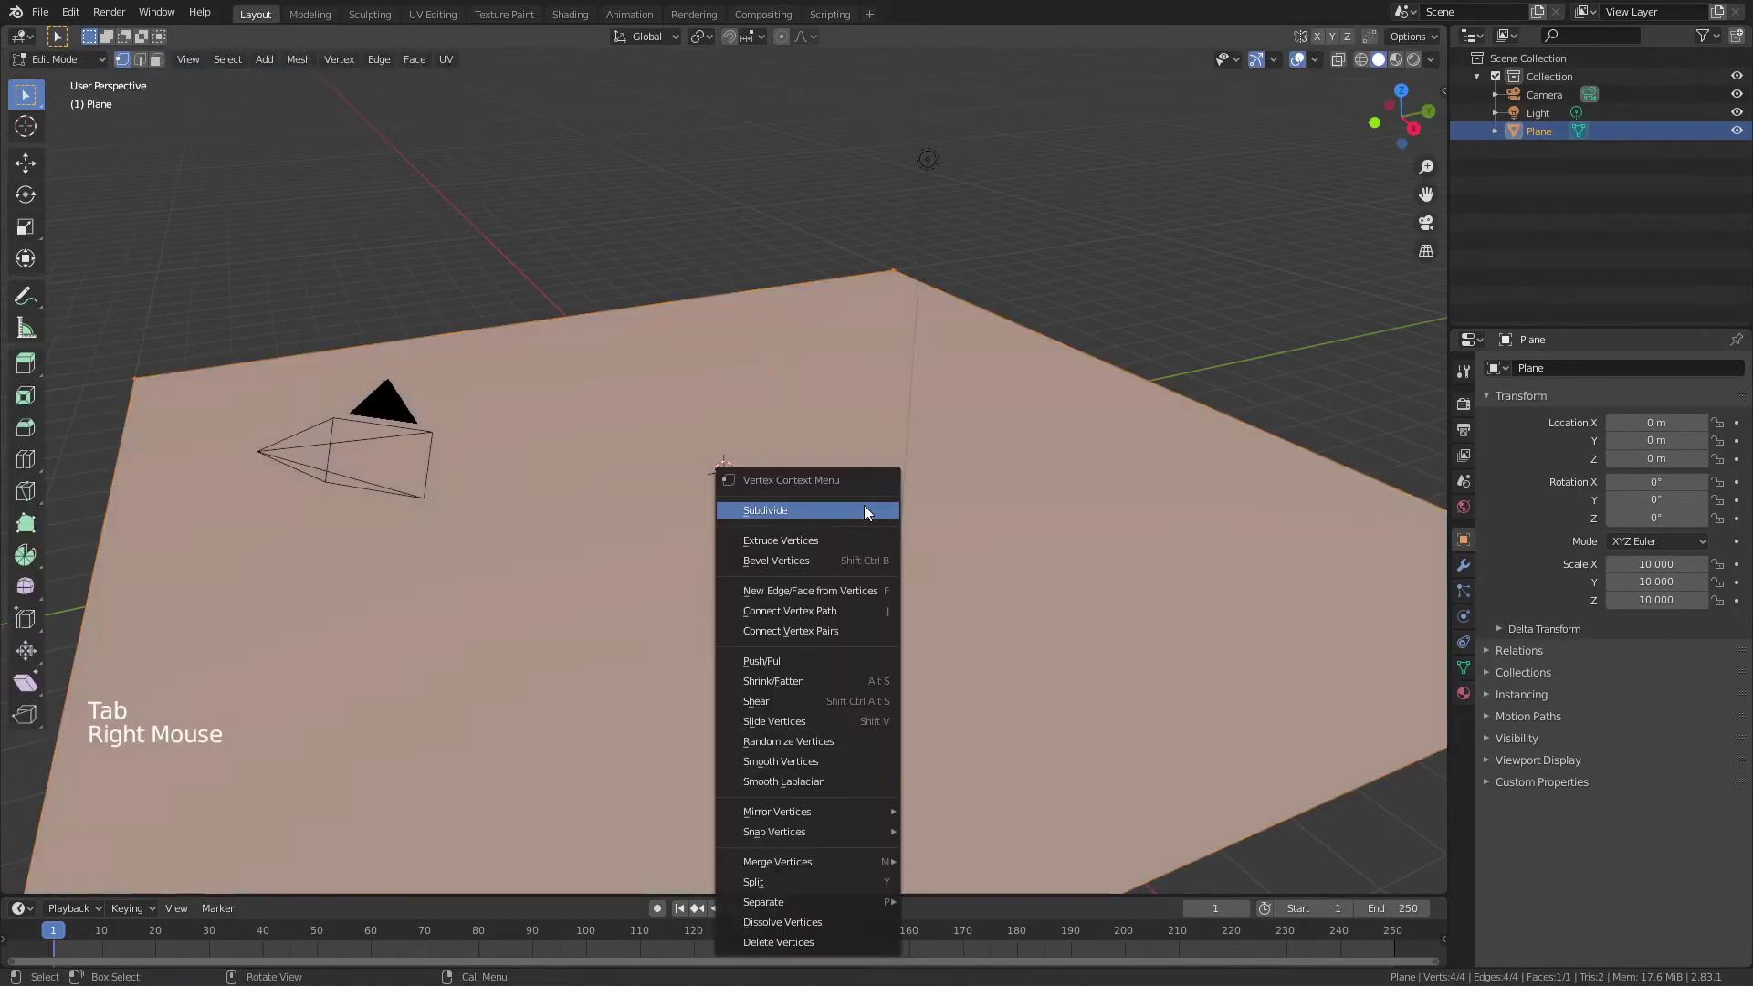
pyautogui.click(864, 509)
pyautogui.click(73, 878)
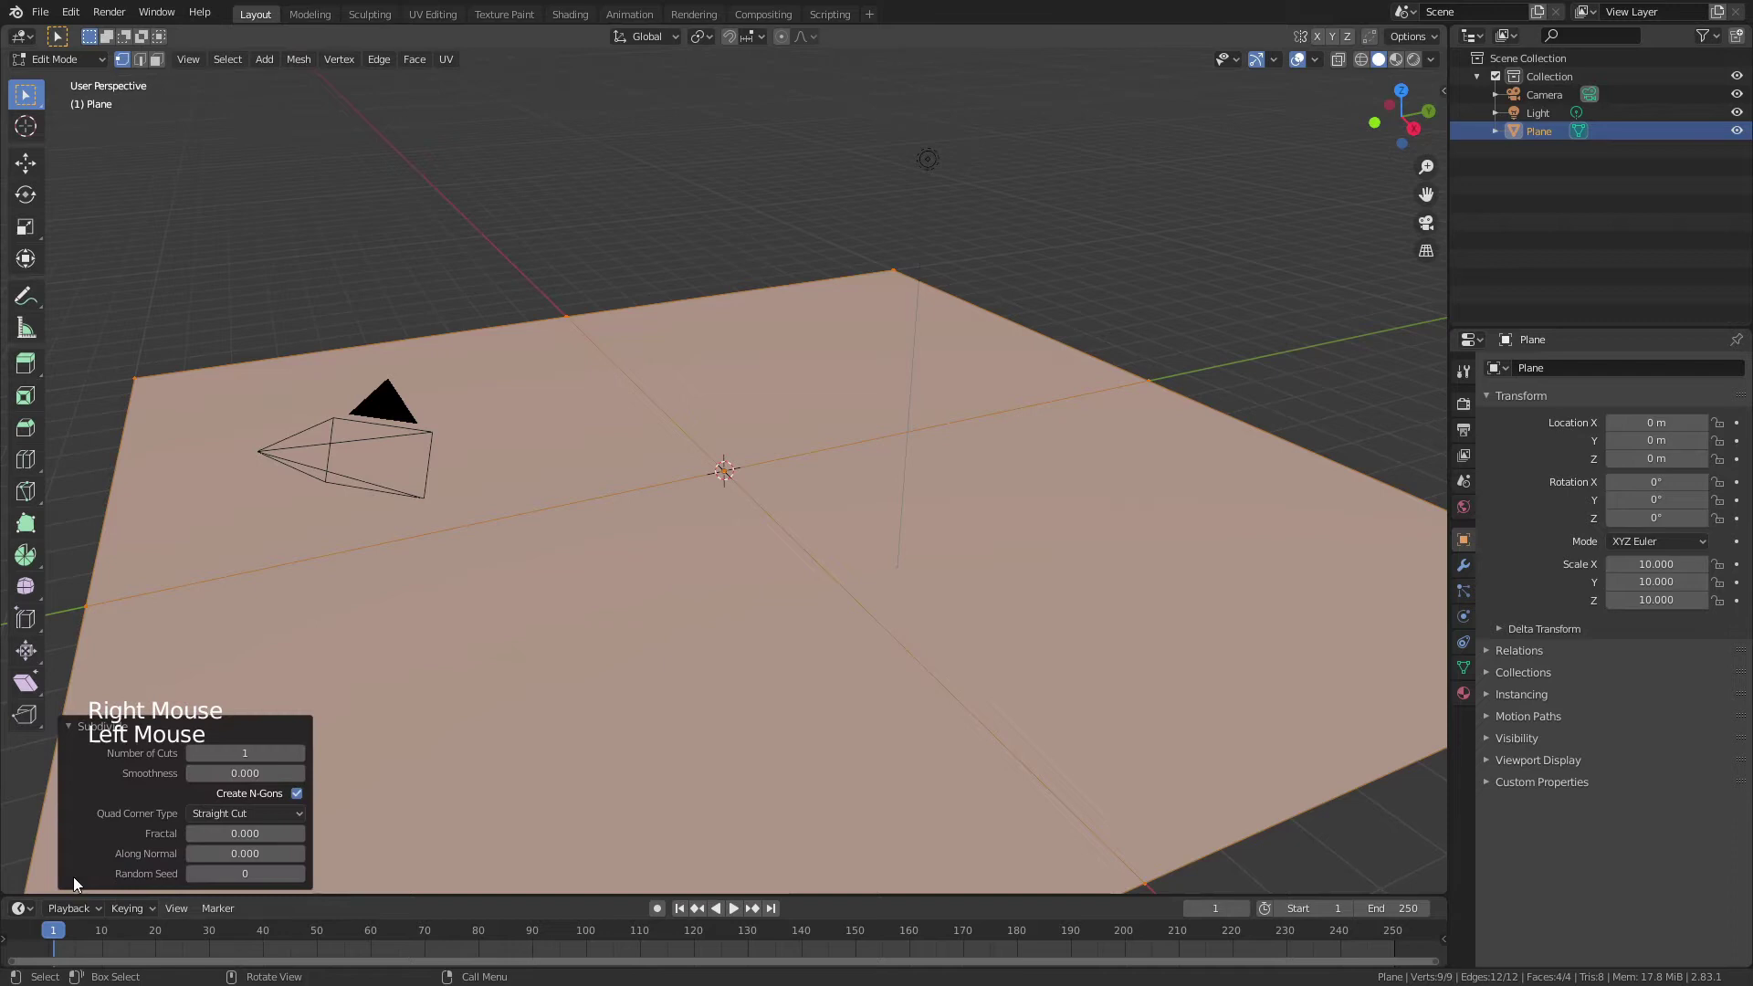
pyautogui.click(239, 756)
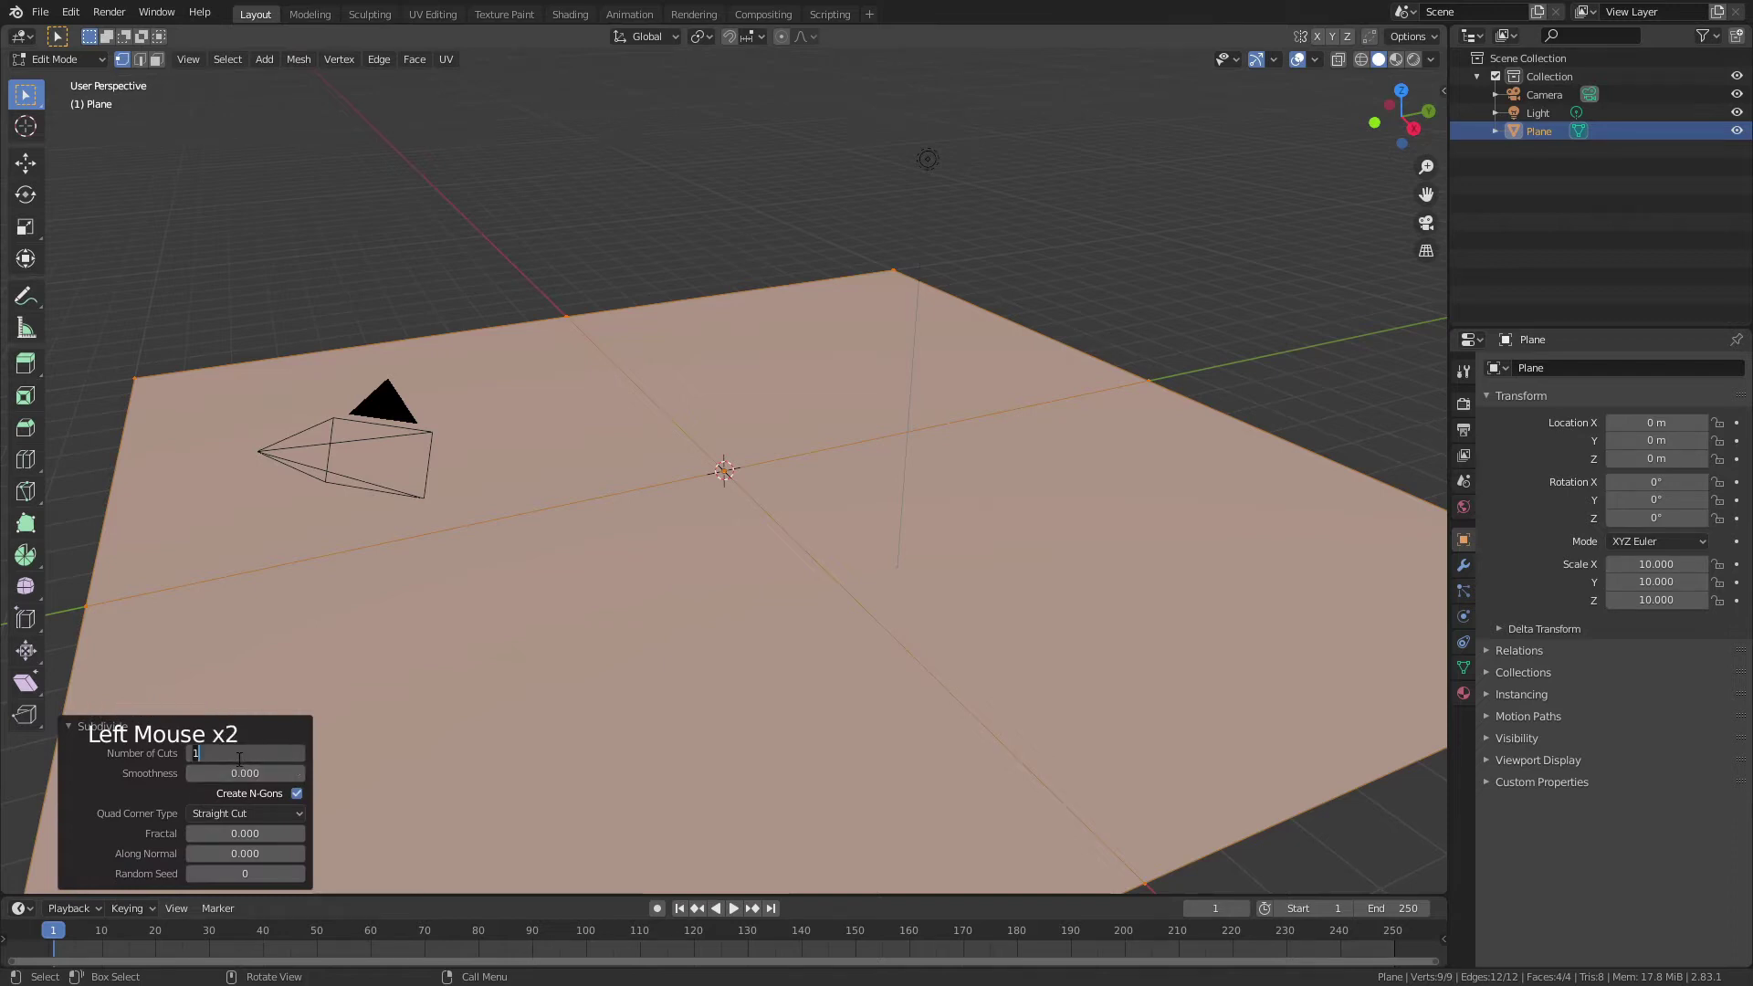
pyautogui.write('50')
pyautogui.press('Return')
pyautogui.click(239, 756)
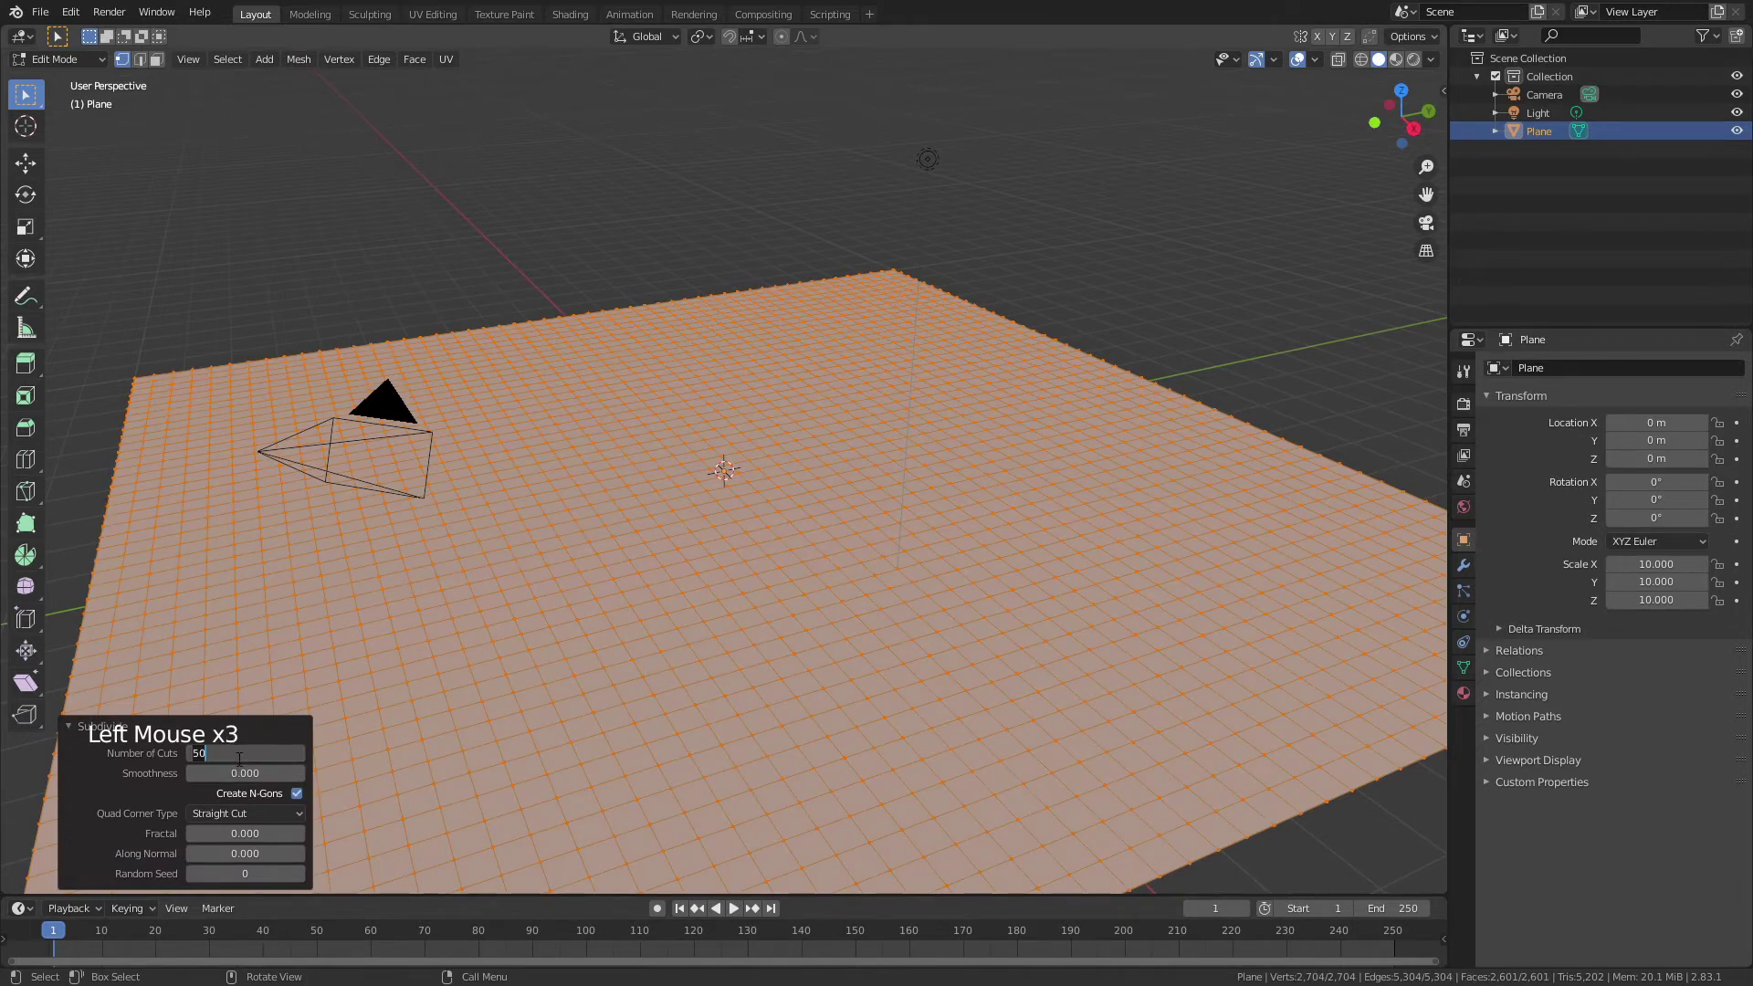
pyautogui.press('BackSpace')
pyautogui.press('BackSpace')
pyautogui.write('60')
pyautogui.press('Return')
pyautogui.press('Tab')
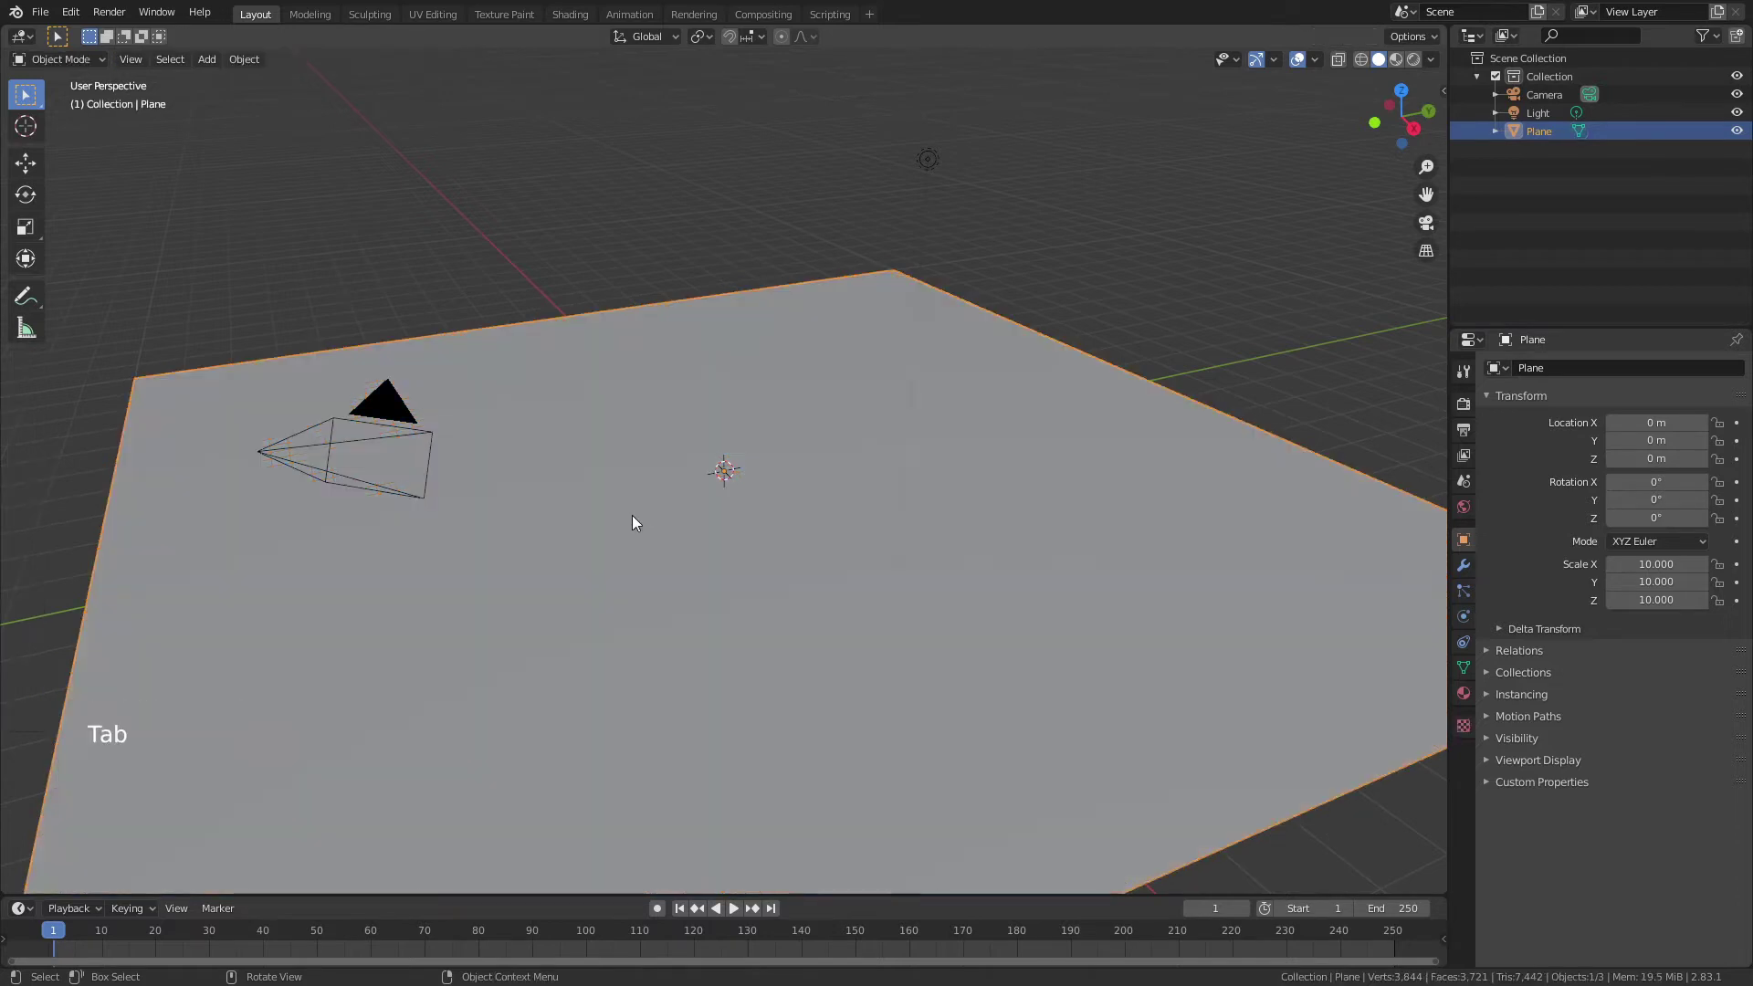
# Step: Check in Preferences > Add-ons that the Tissue add-on is enabled
pyautogui.click(80, 12)
pyautogui.click(100, 274)
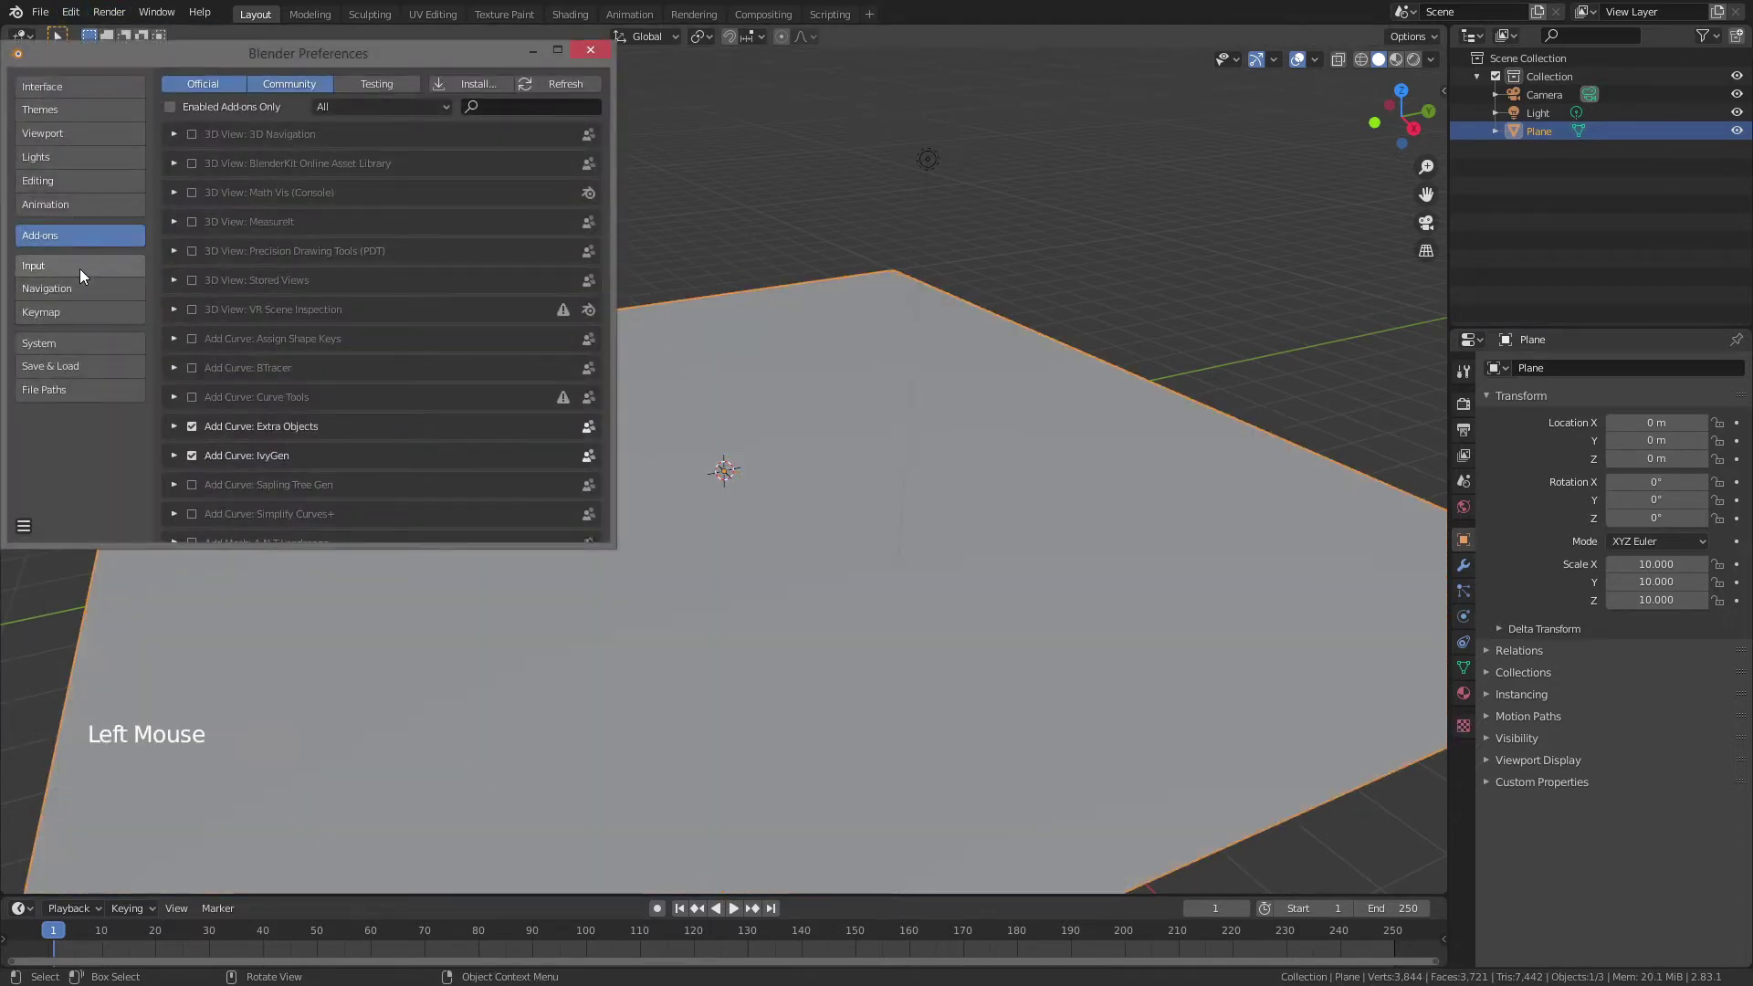
pyautogui.click(497, 106)
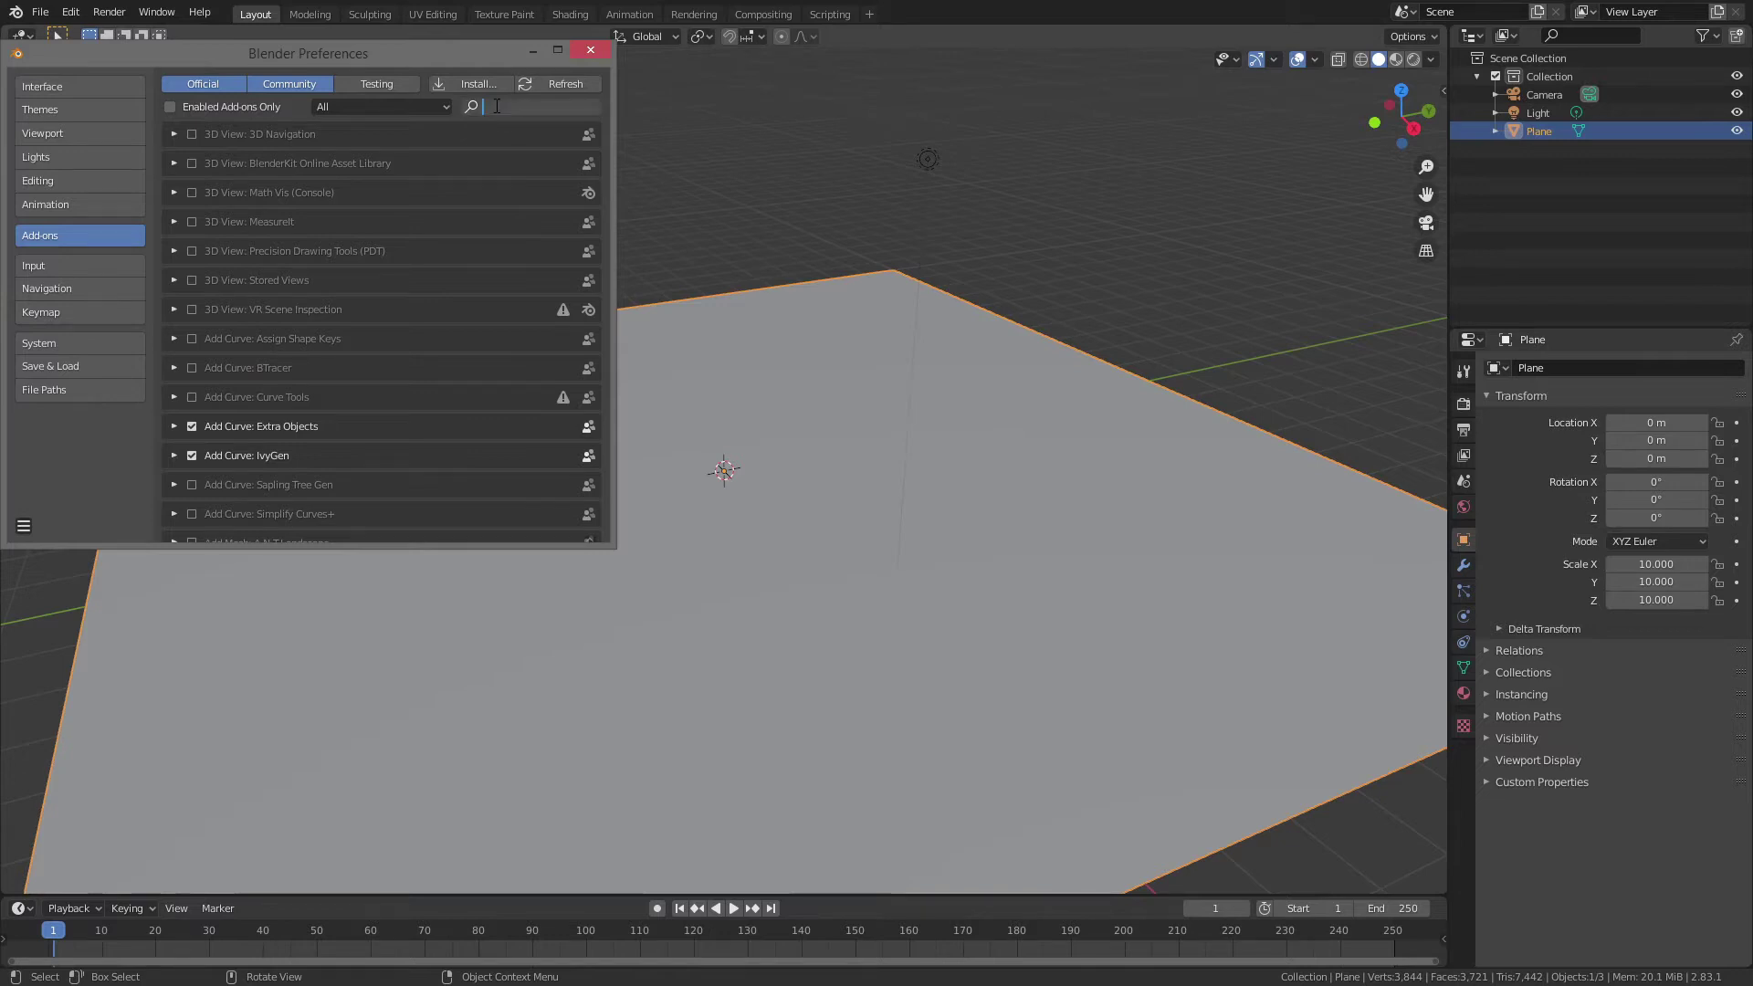
pyautogui.write('tis')
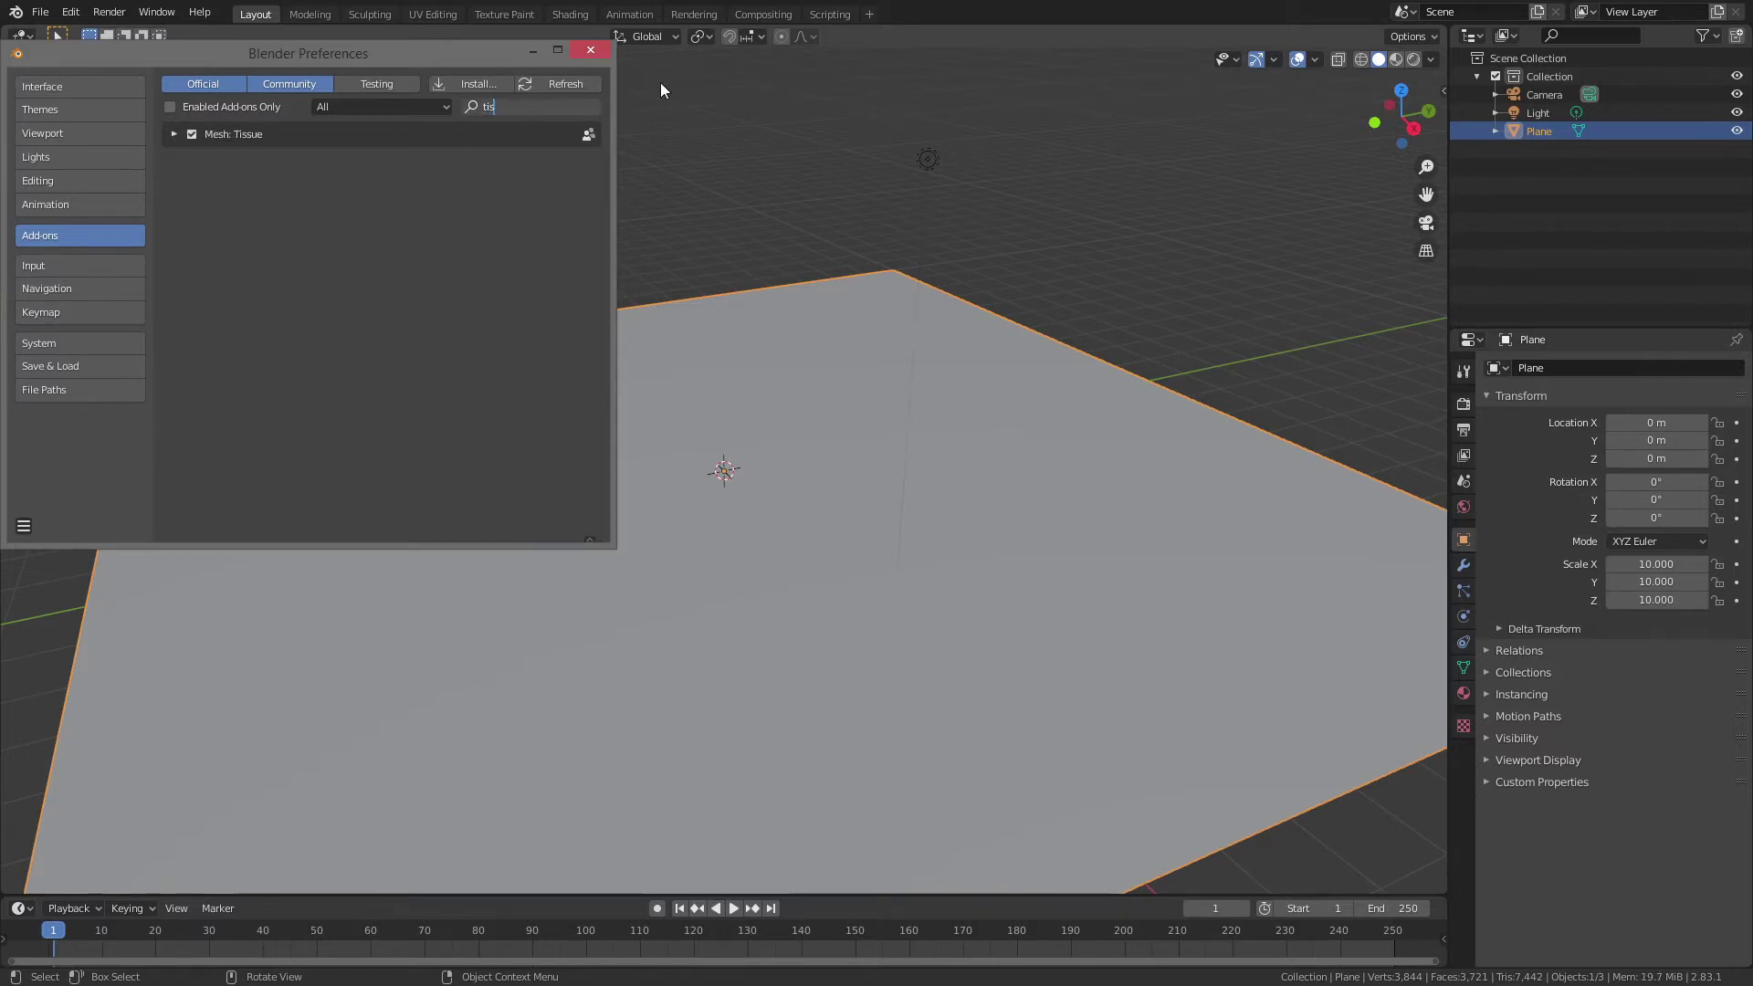
pyautogui.click(589, 52)
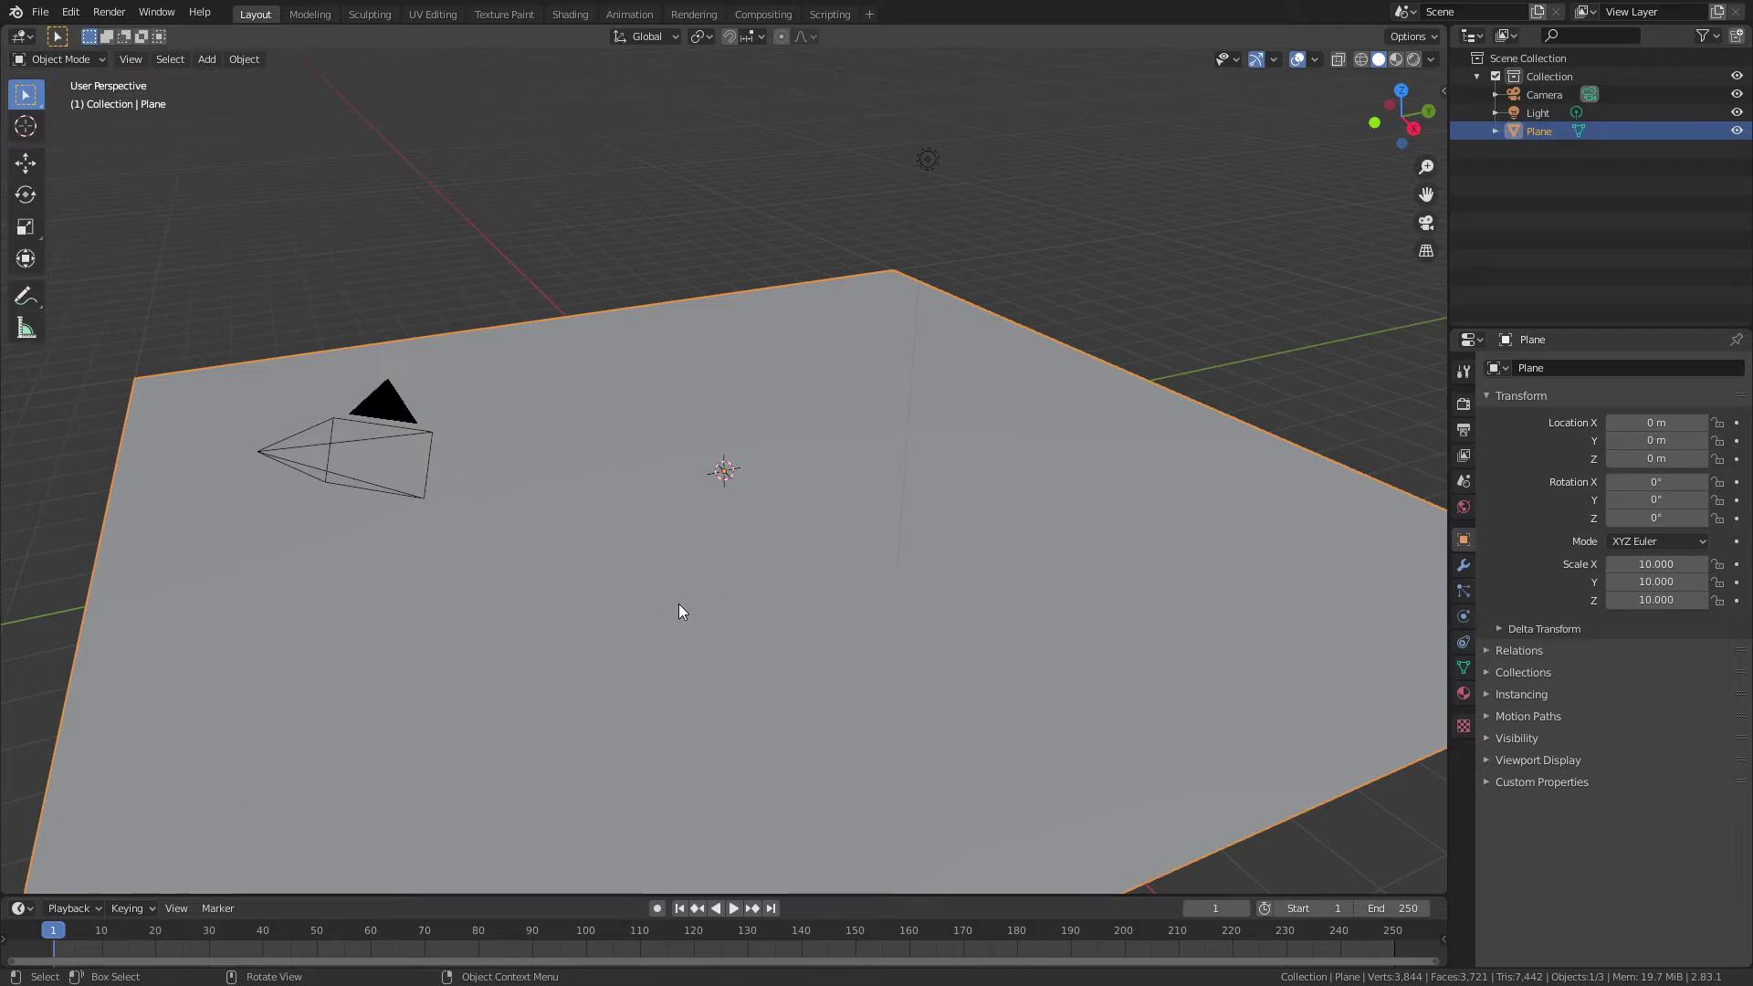
# Step: Run Convert to Dual Mesh on the plane to make a hexagonal grid
pyautogui.press('F3')
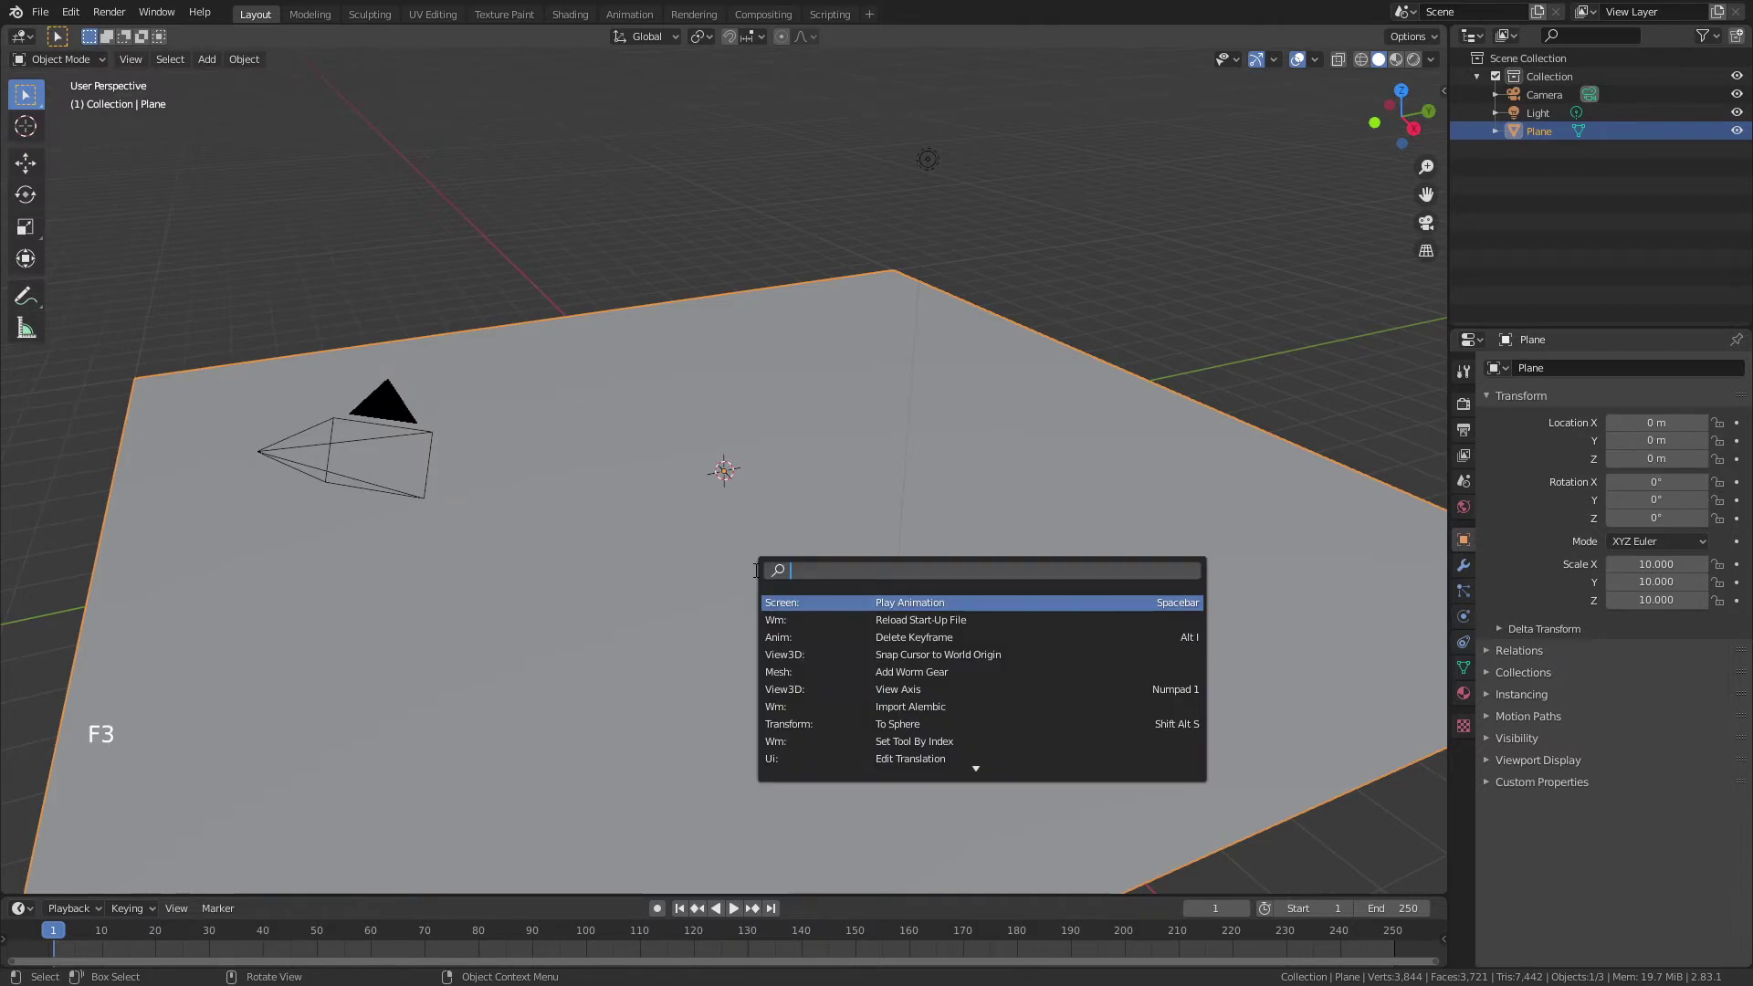
pyautogui.write('conver')
pyautogui.press('Down')
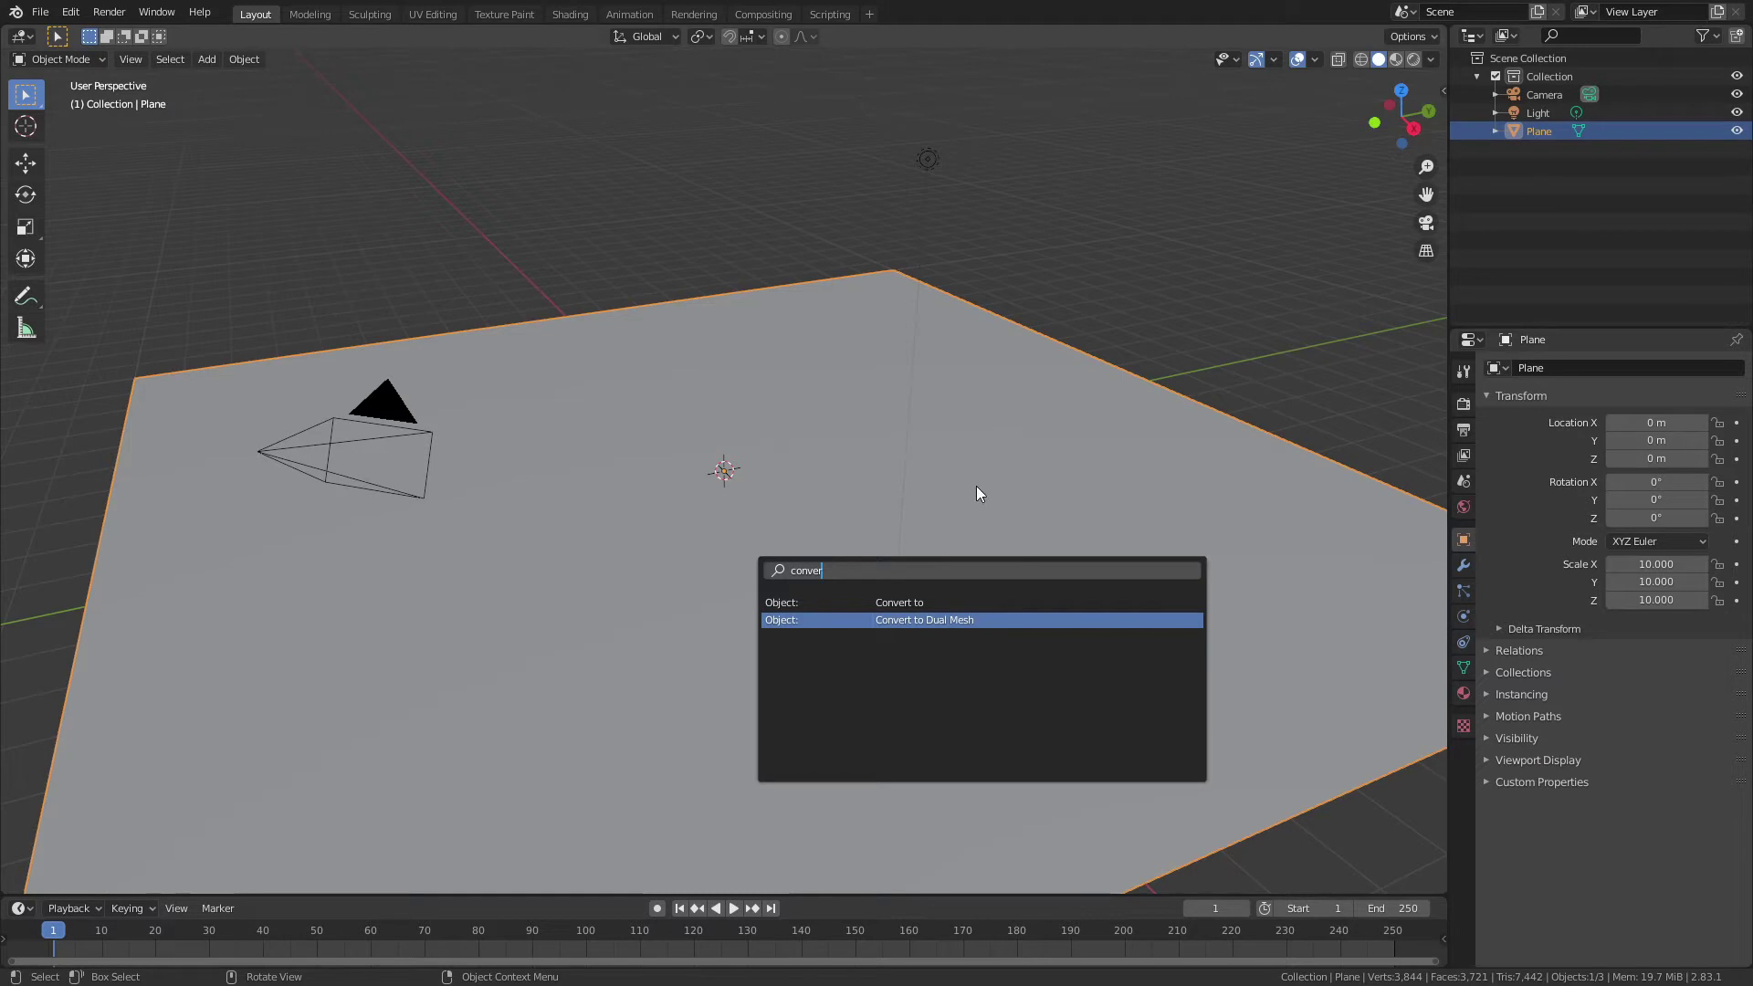
pyautogui.press('Return')
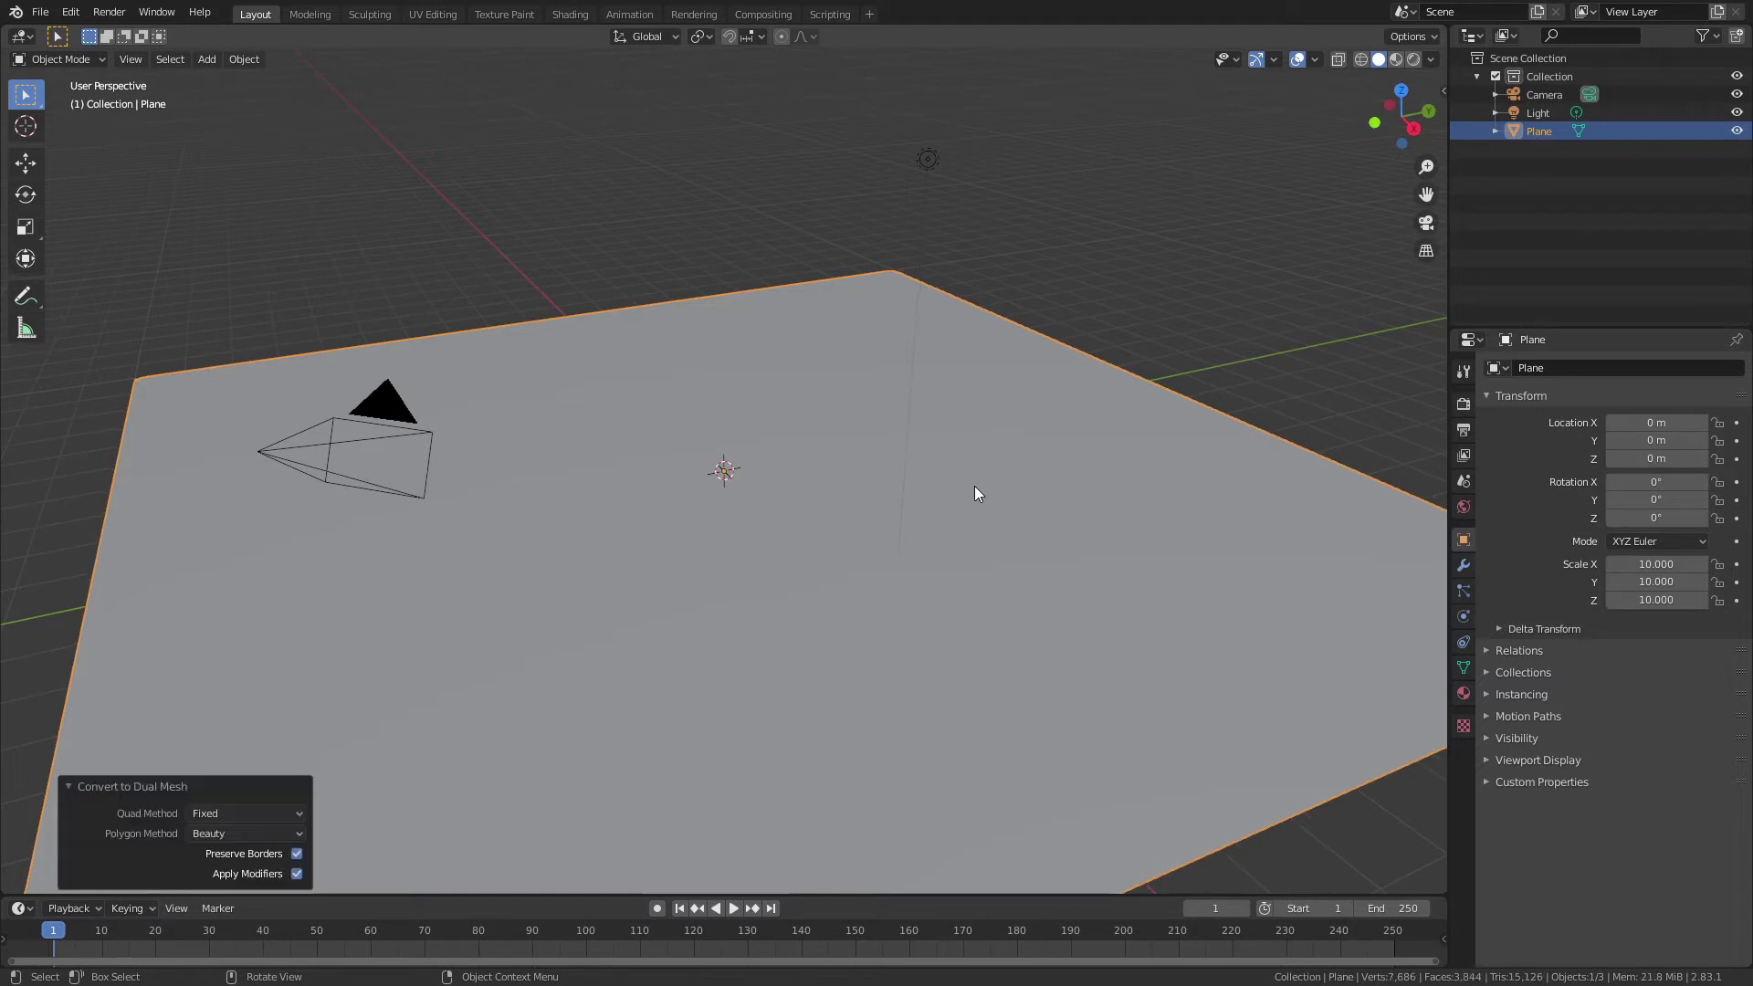
pyautogui.press('Tab')
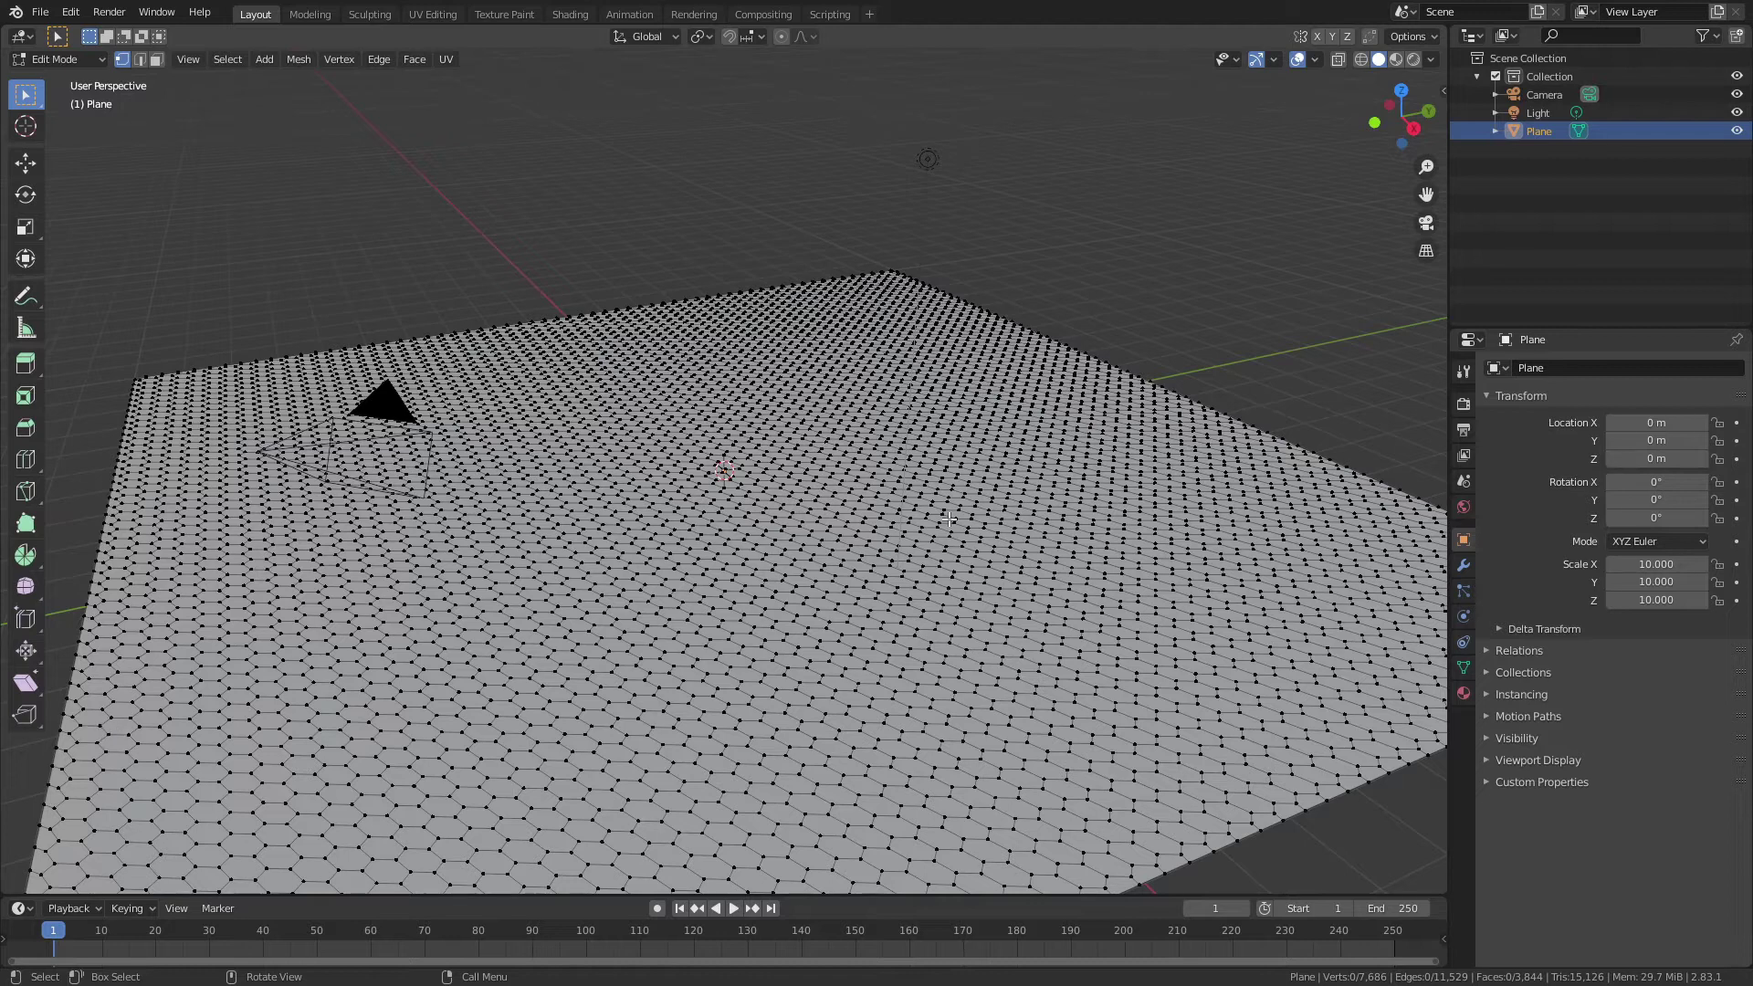
# Step: From top view, rotate the whole hex mesh 45° and scale it to 0.6 along Y
pyautogui.press('KP_7')
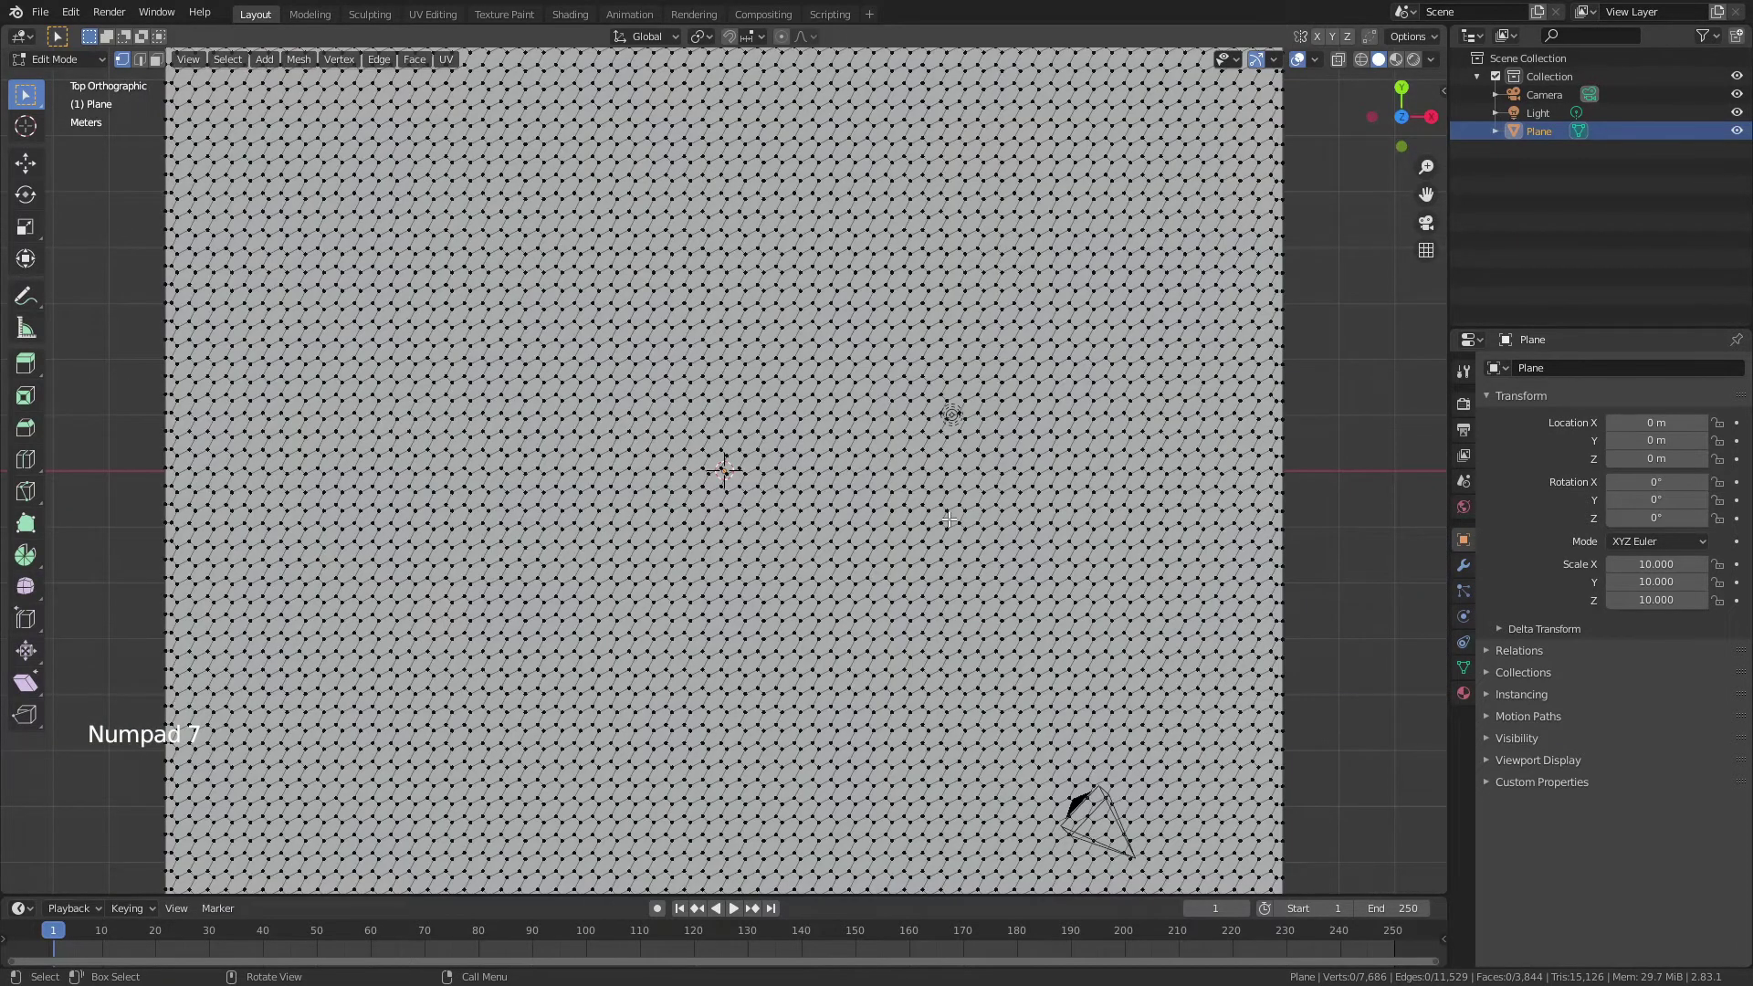
pyautogui.scroll(-1, 950, 518)
pyautogui.press('a')
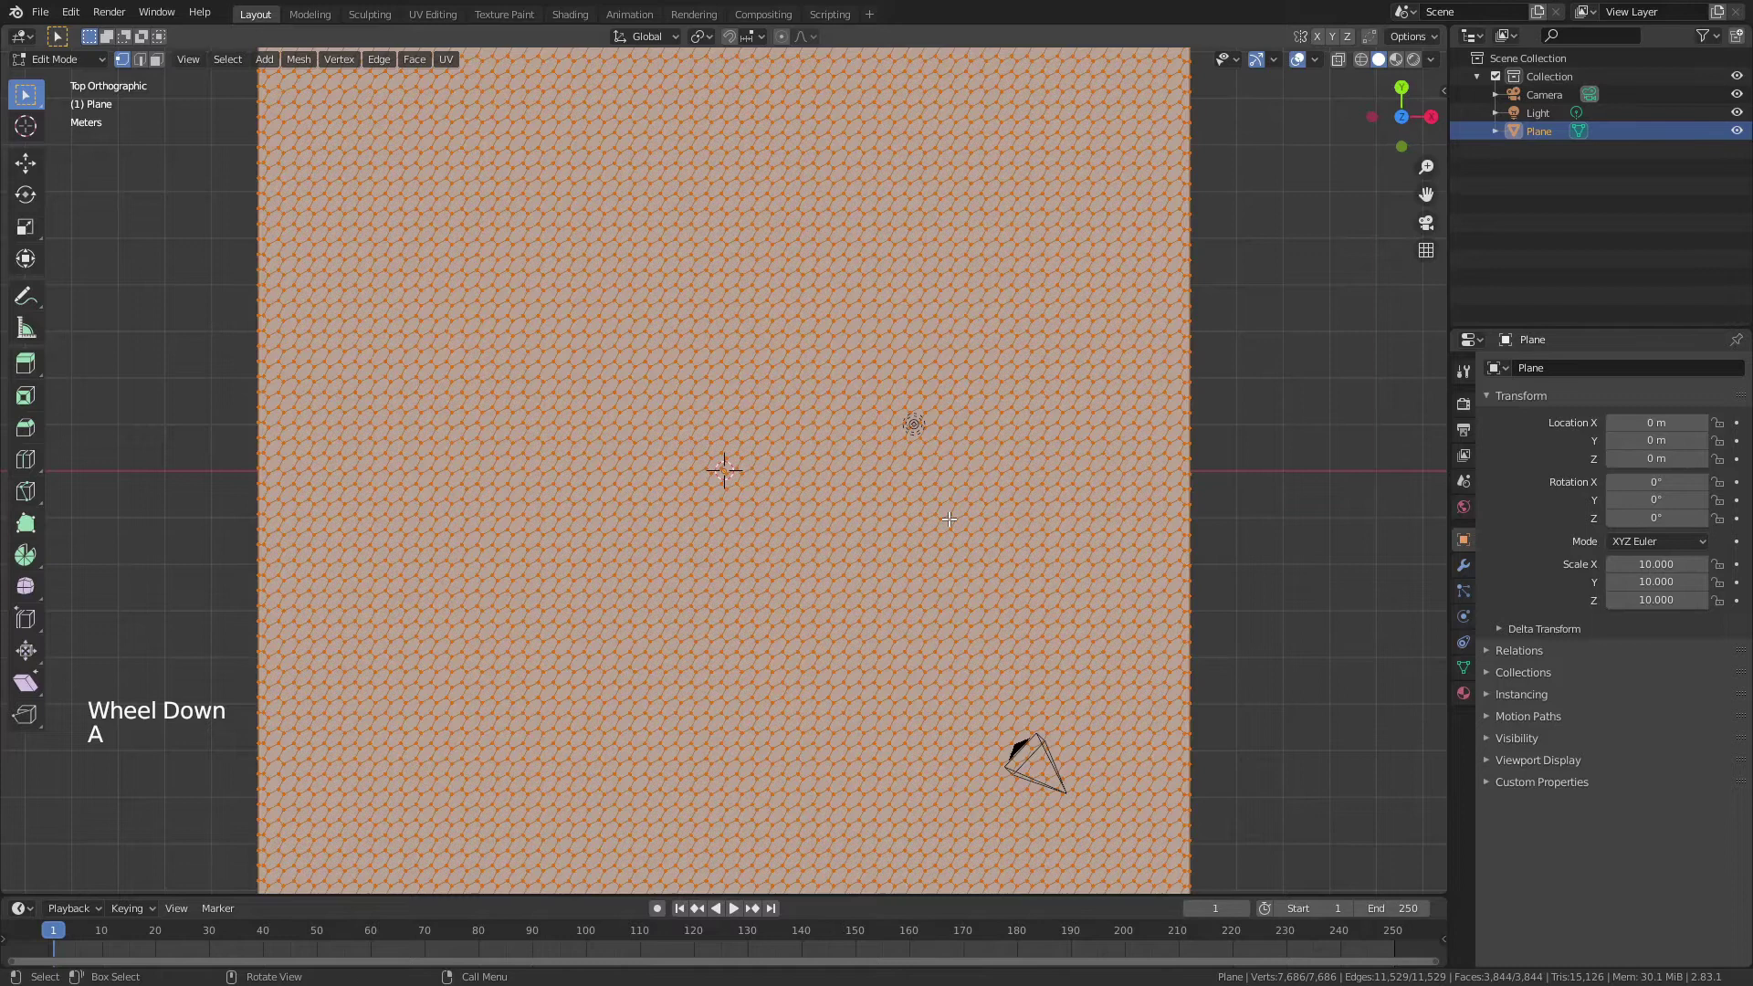
pyautogui.write('r45')
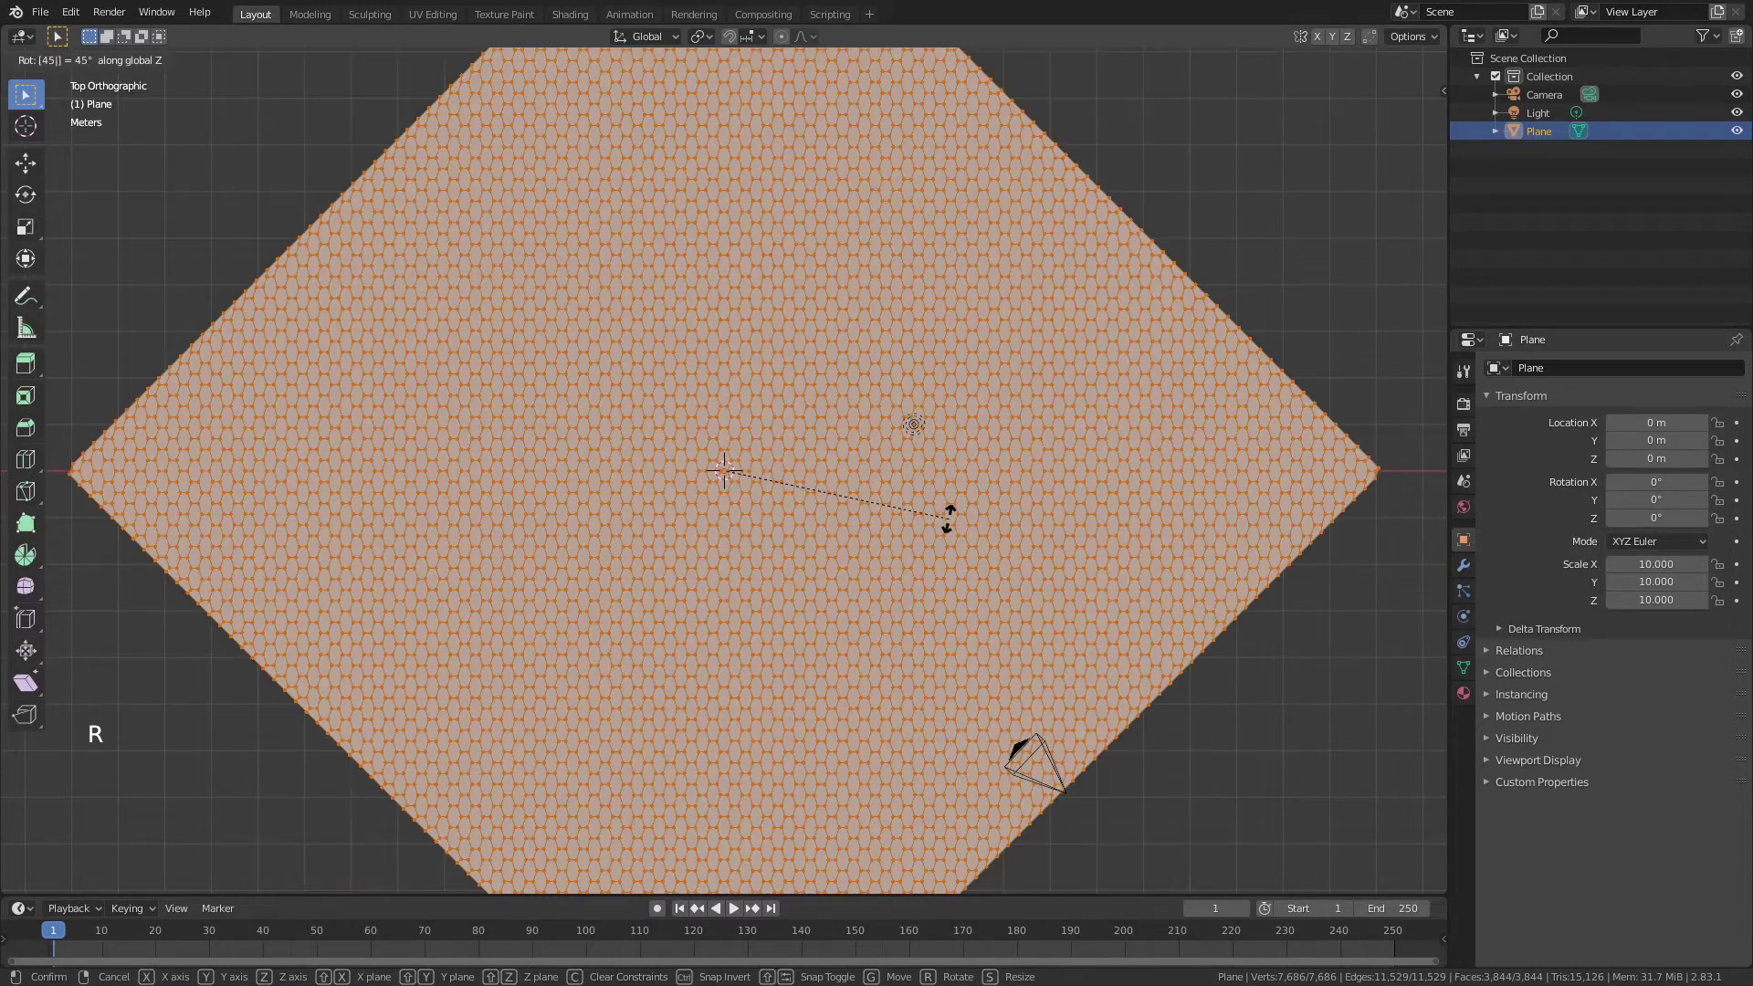
pyautogui.press('Return')
pyautogui.write('s')
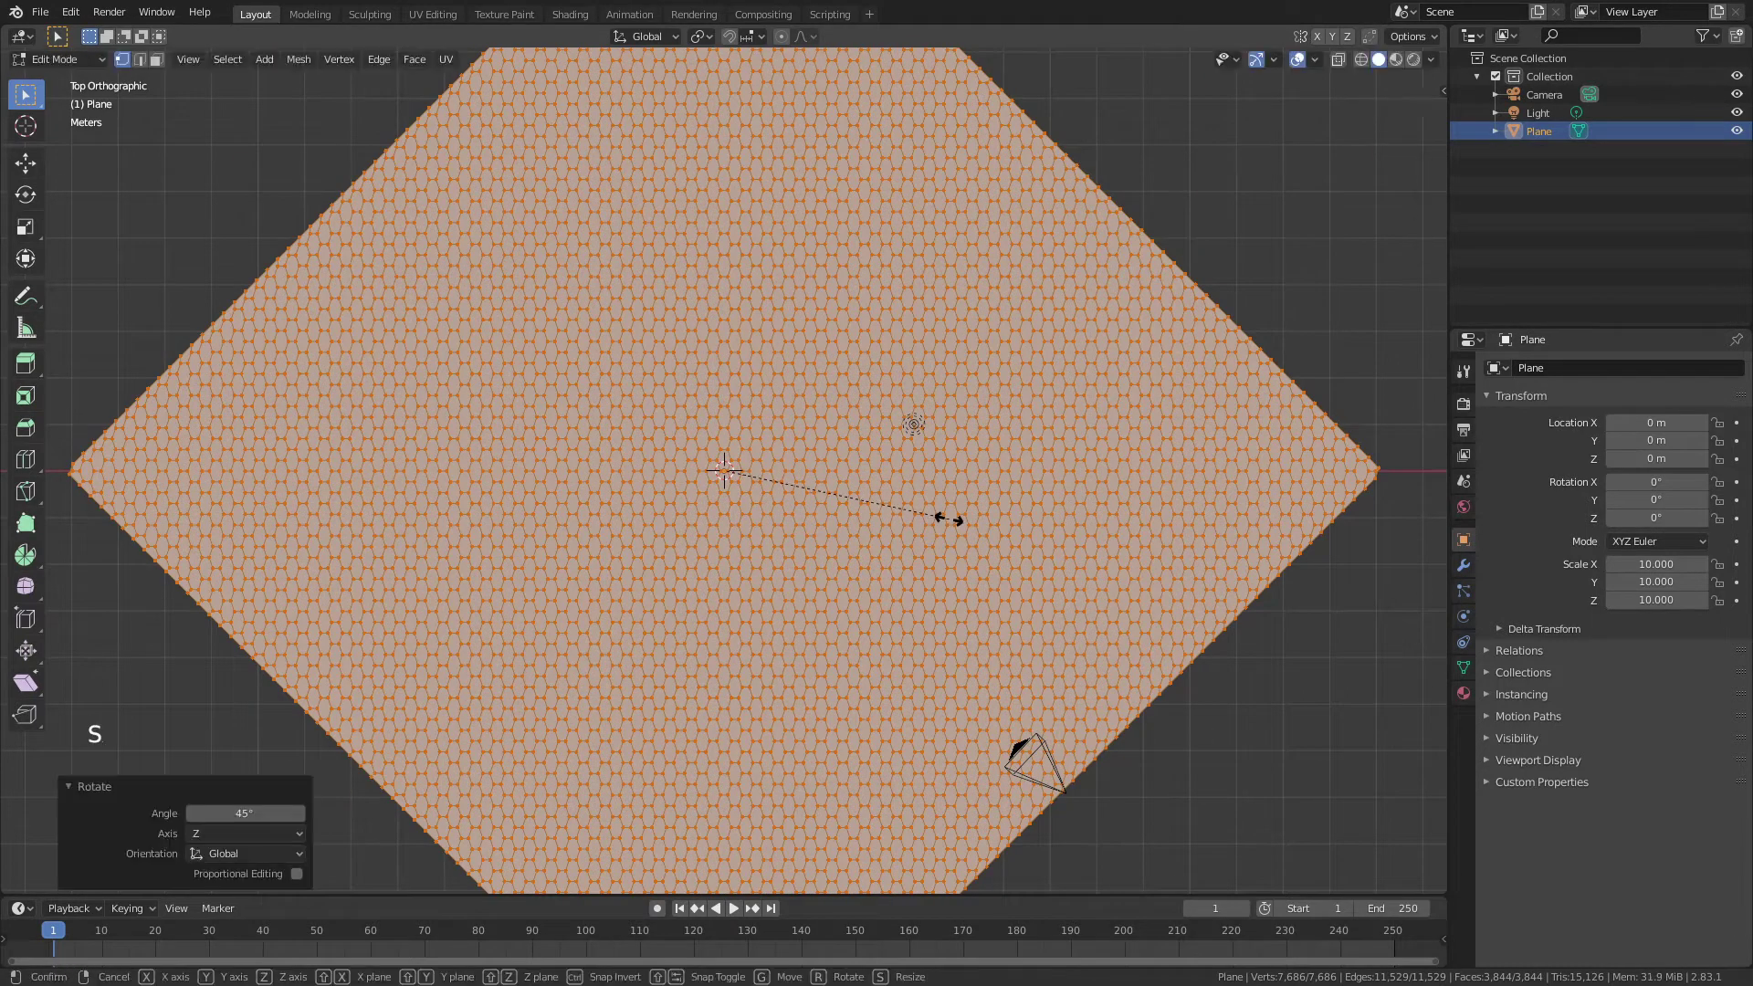
pyautogui.write('y.6')
pyautogui.press('Return')
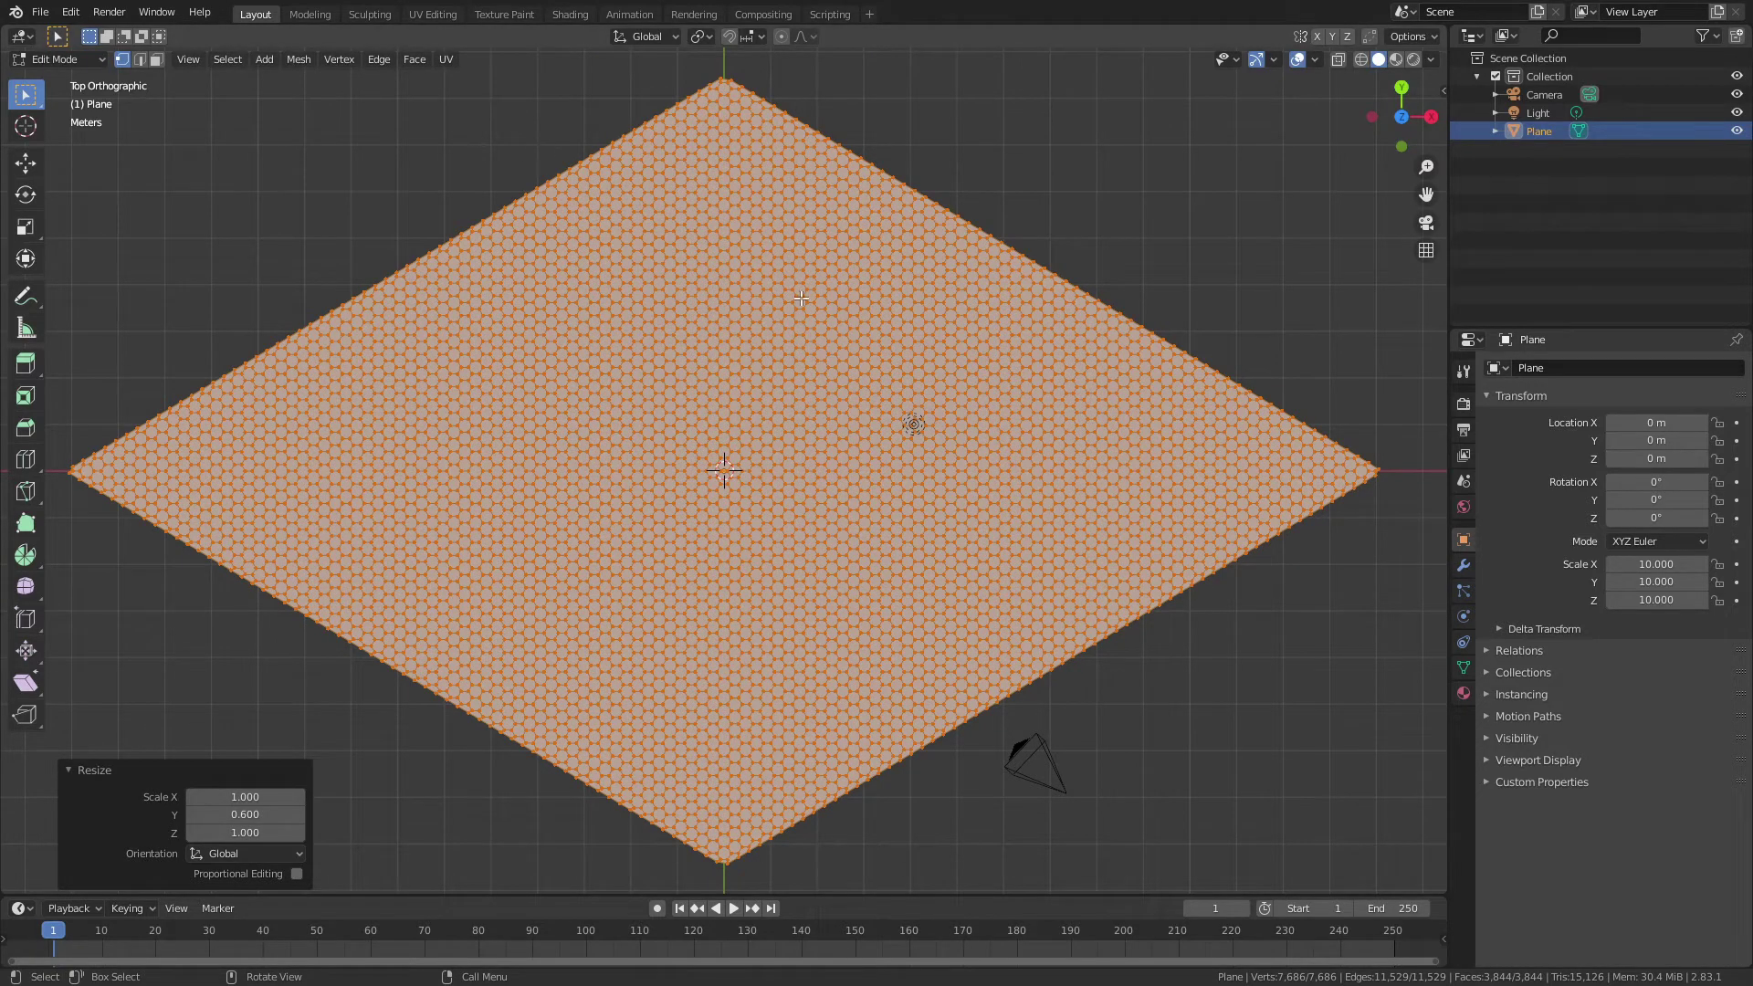
# Step: In face mode, box-select a central rectangle, invert the selection, and delete the outer faces
pyautogui.press('3')
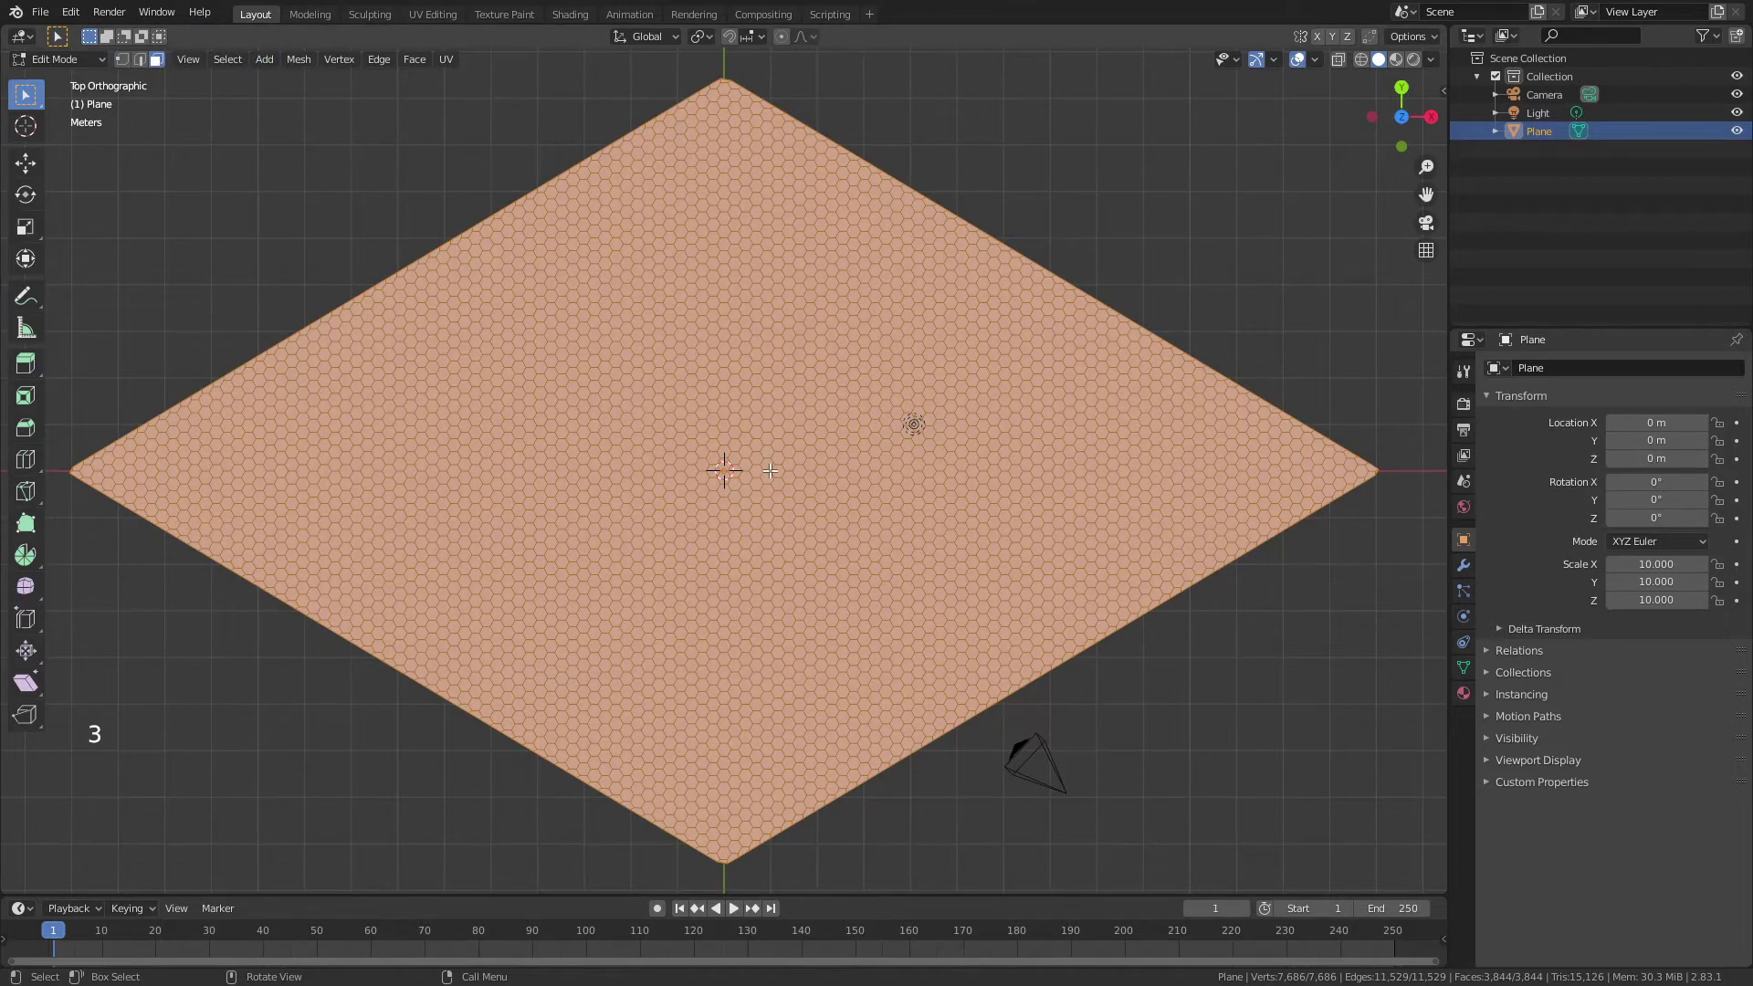
pyautogui.press('alt')
pyautogui.hotkey('alt', 'a')
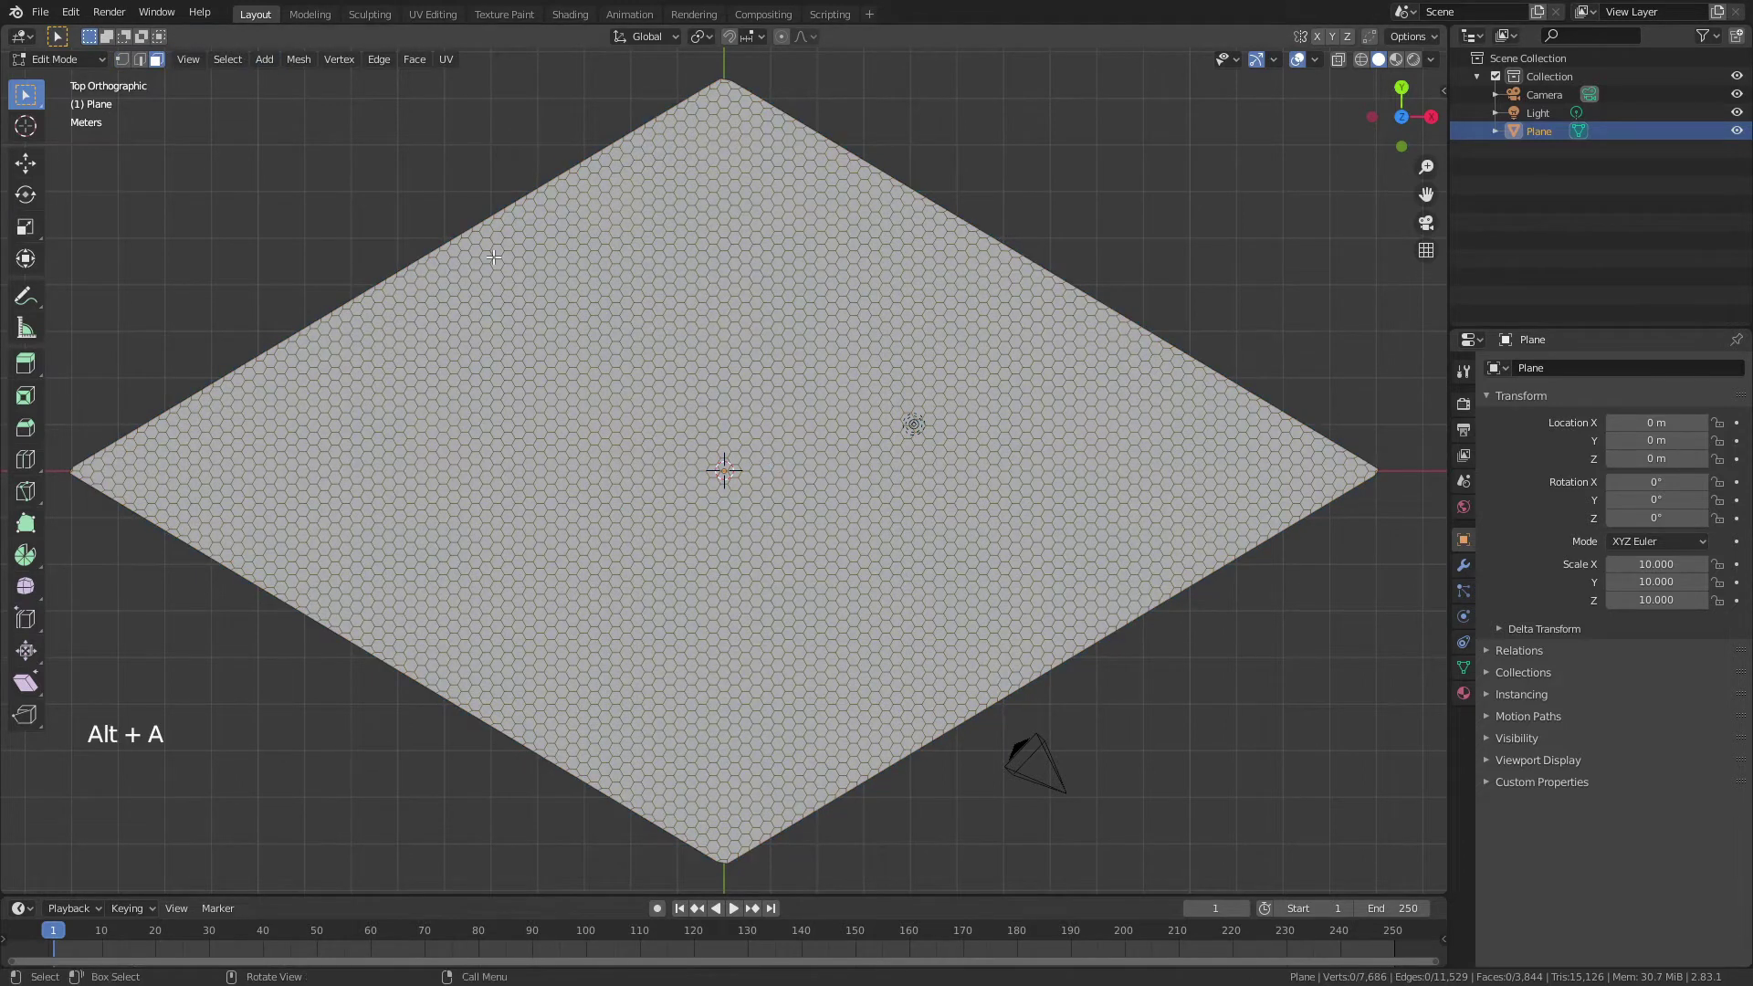
pyautogui.moveTo(494, 247); pyautogui.dragTo(963, 687)
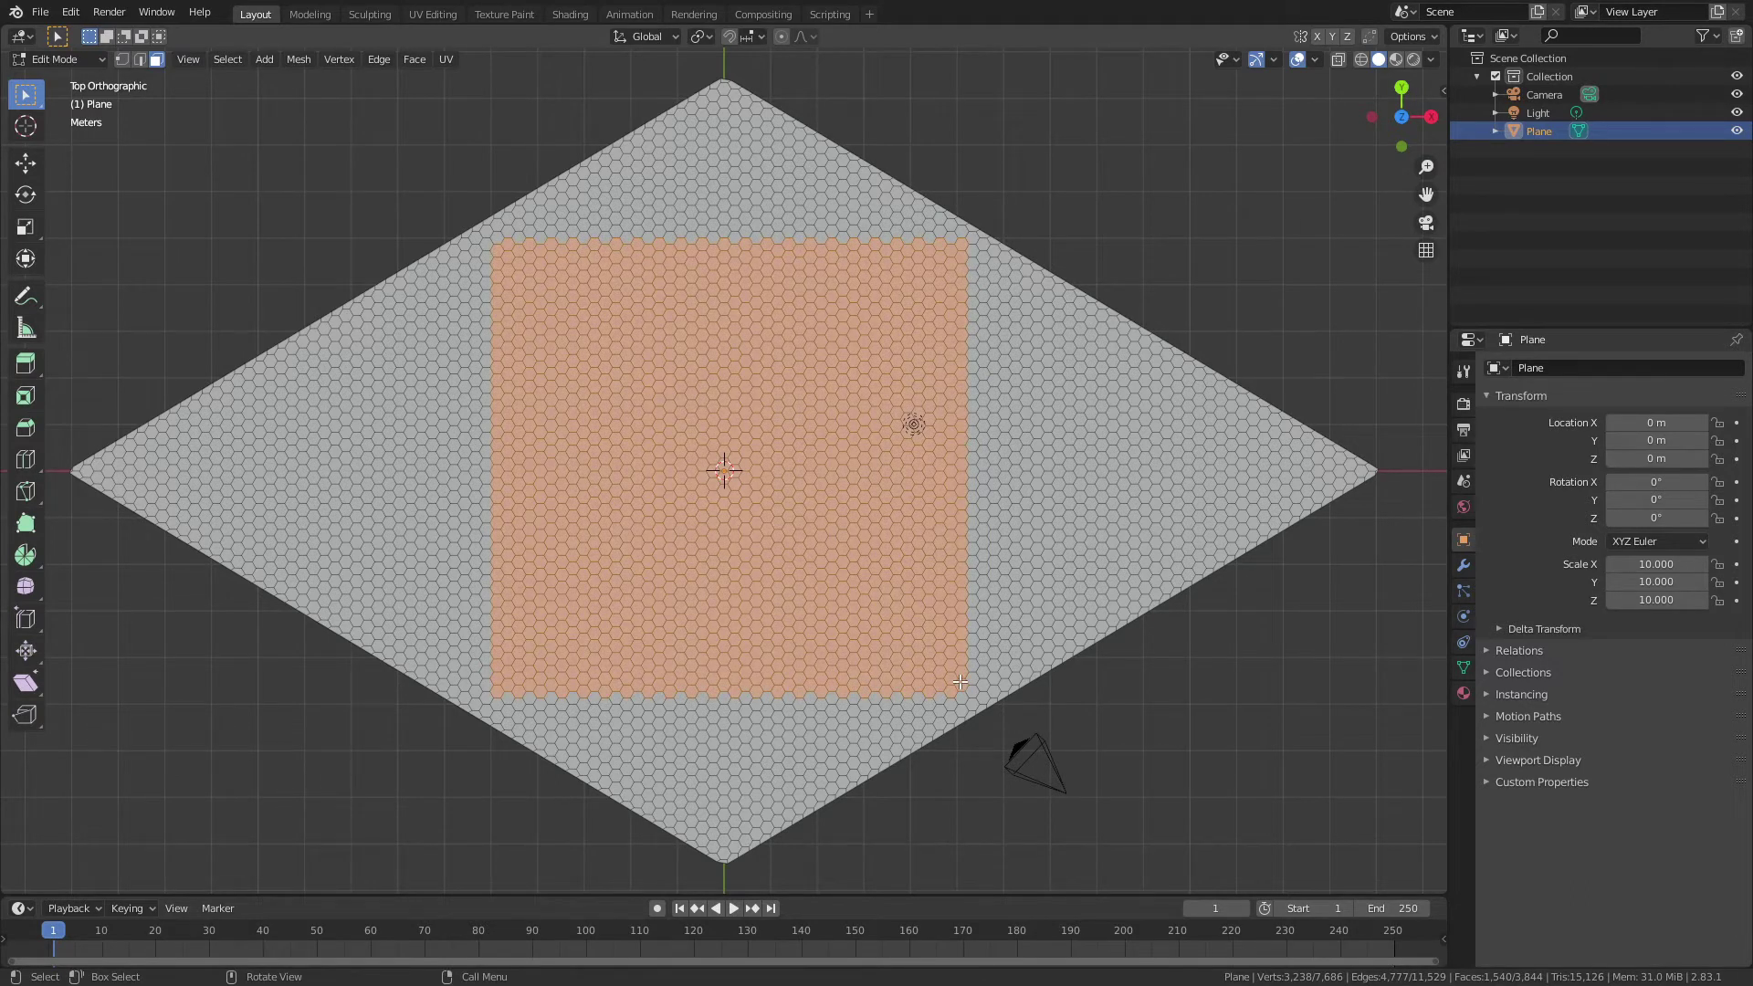
pyautogui.hotkey('ctrl', 'i')
pyautogui.press('x')
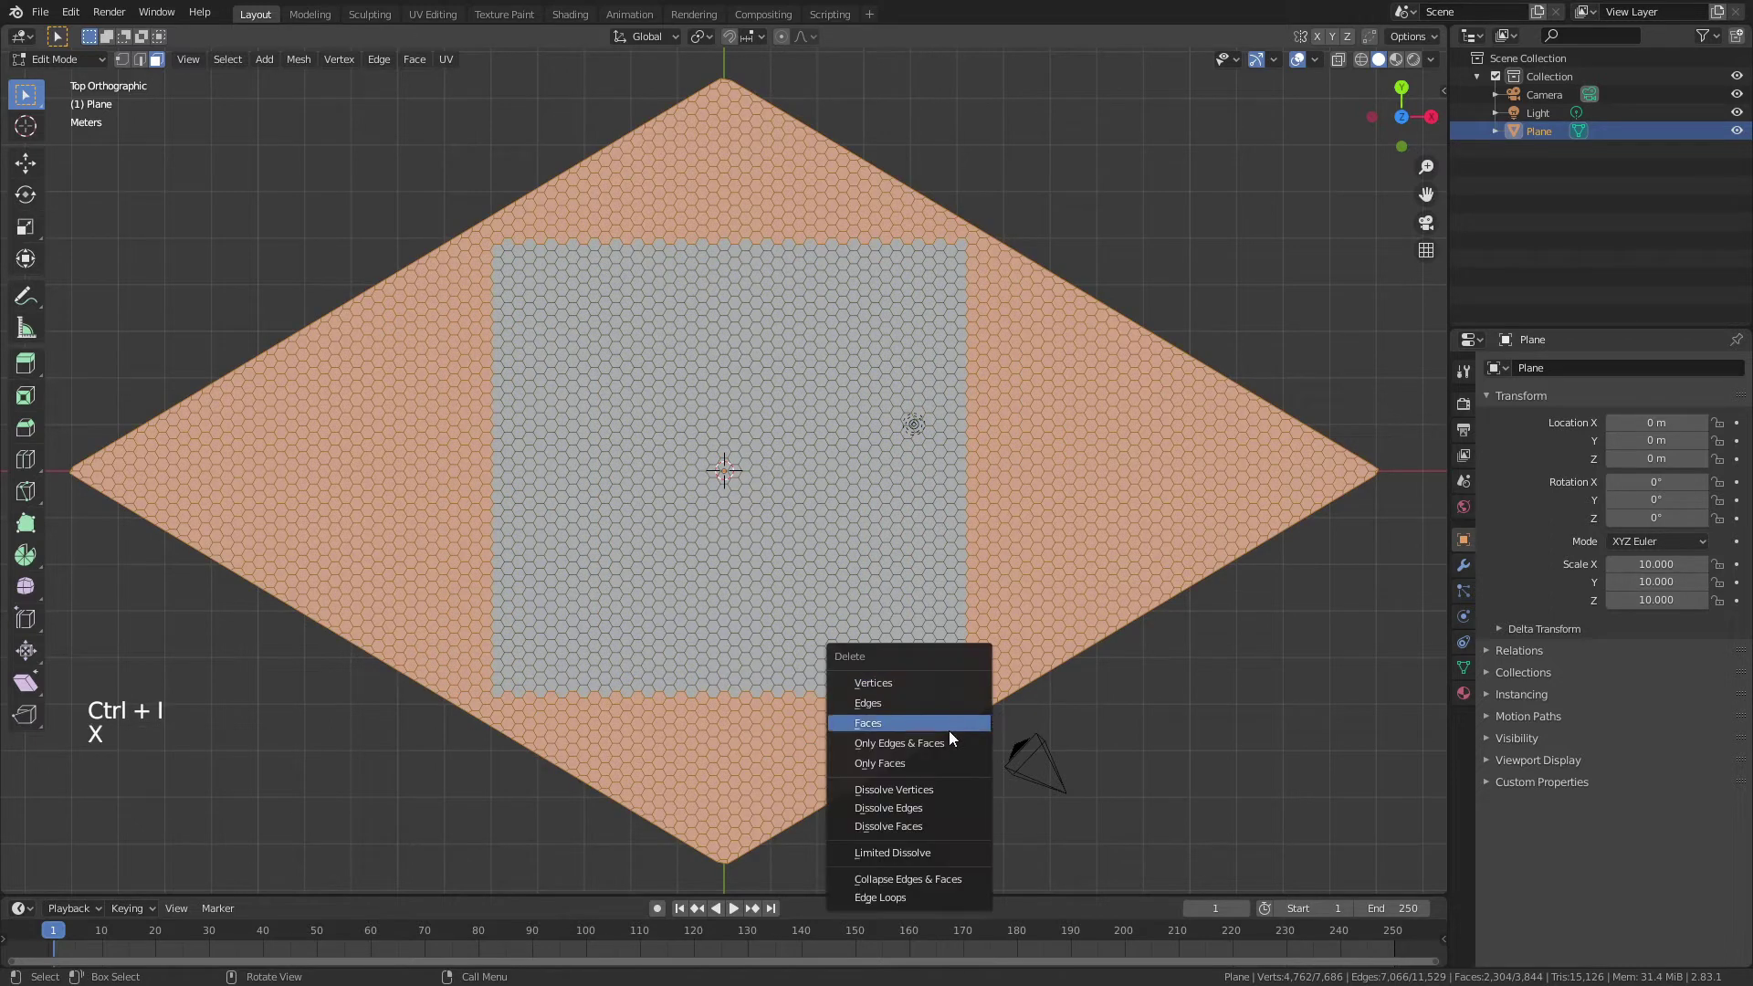
pyautogui.click(949, 722)
# Step: Back in Object Mode, apply the plane's scale so it reads 1.000 on all axes
pyautogui.press('Tab')
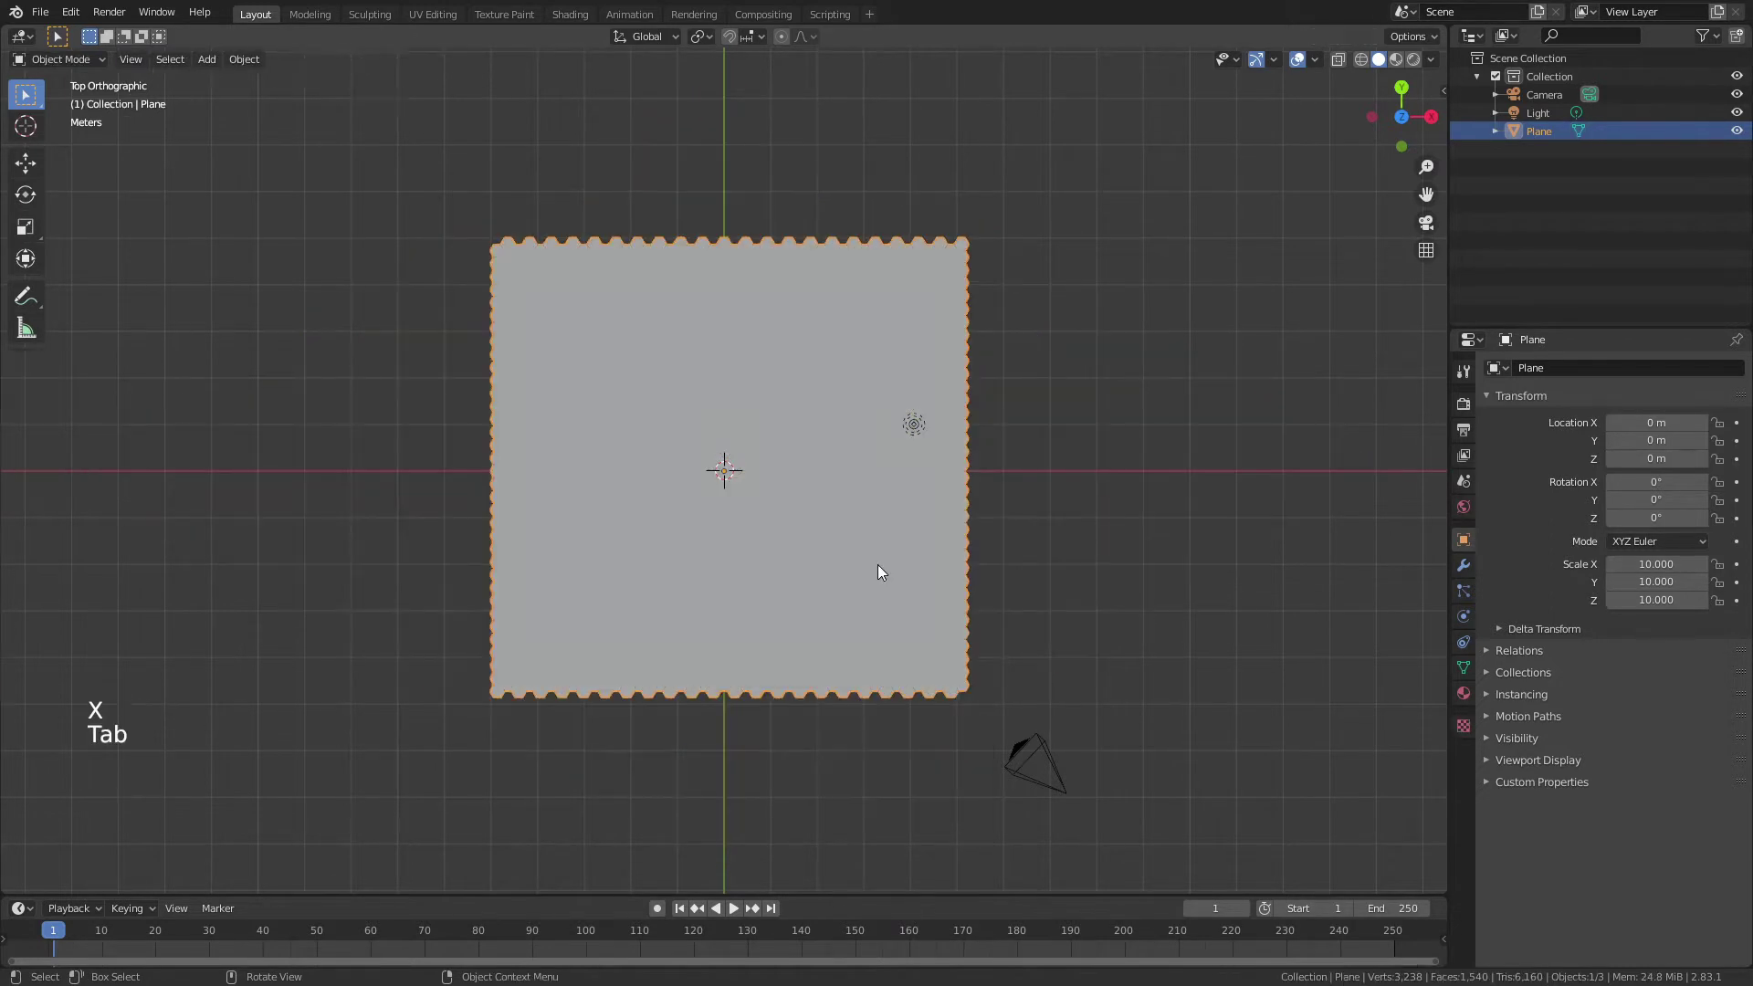
pyautogui.moveTo(881, 575); pyautogui.dragTo(704, 471, button='middle')
pyautogui.scroll(5, 698, 506)
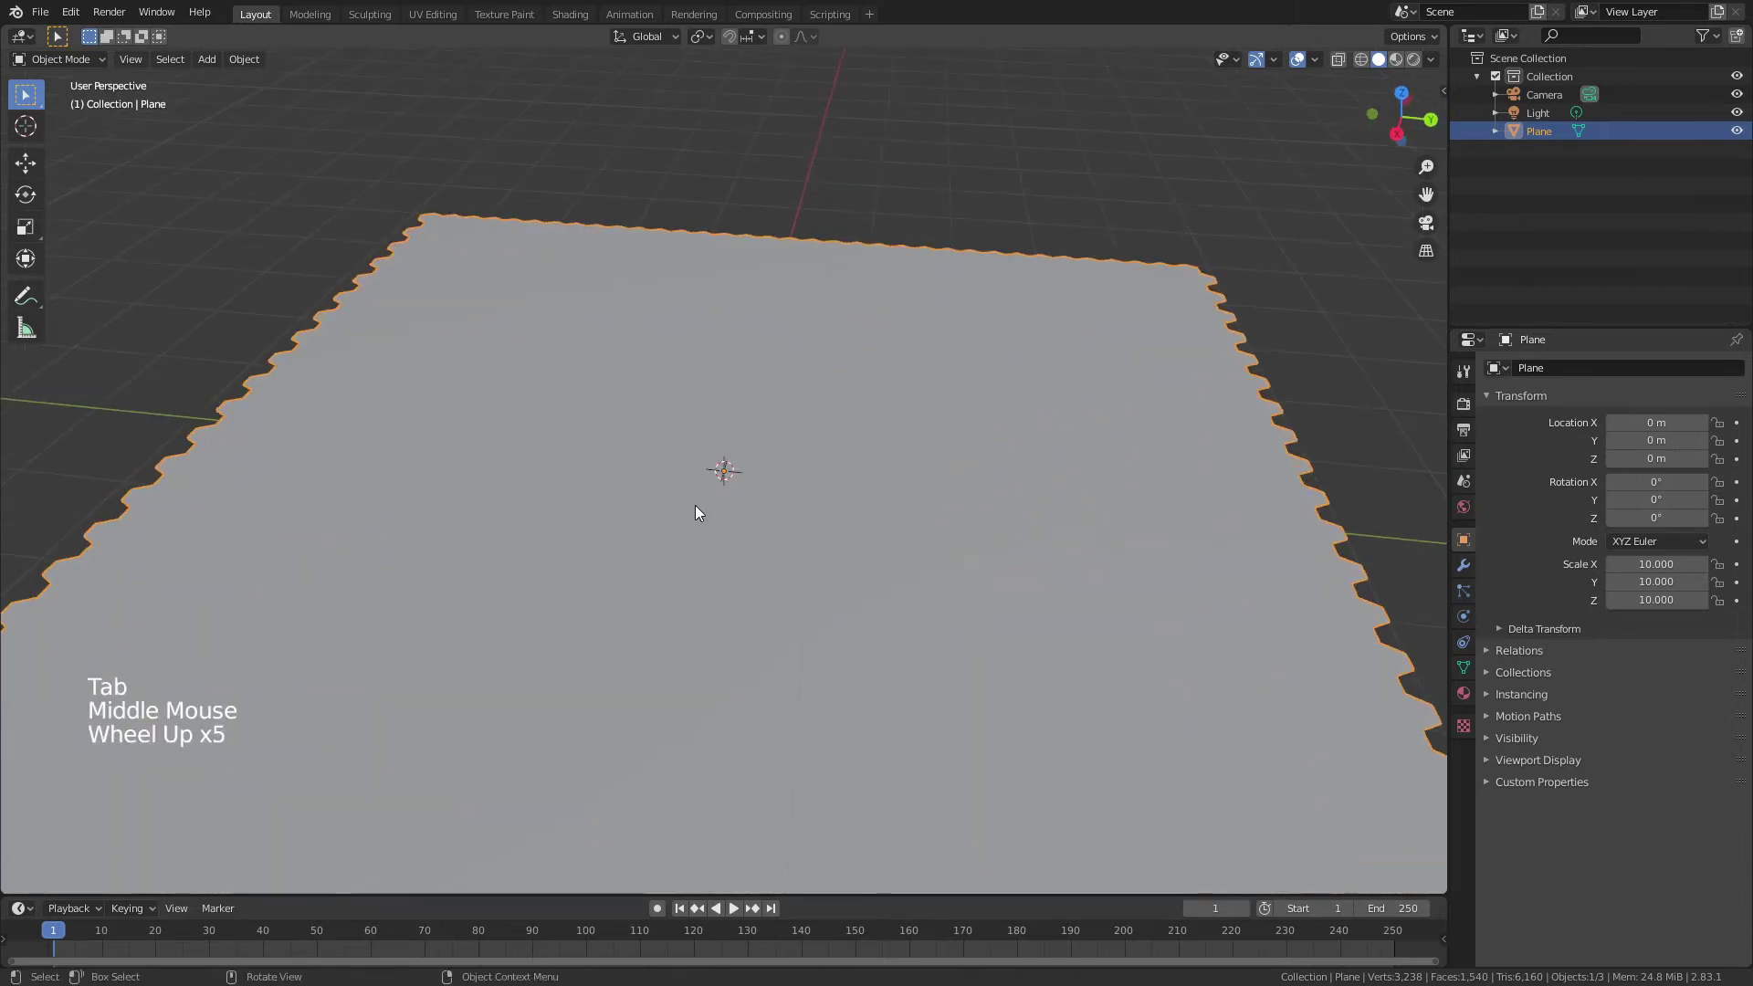
pyautogui.scroll(-1, 693, 506)
pyautogui.hotkey('ctrl', 'a')
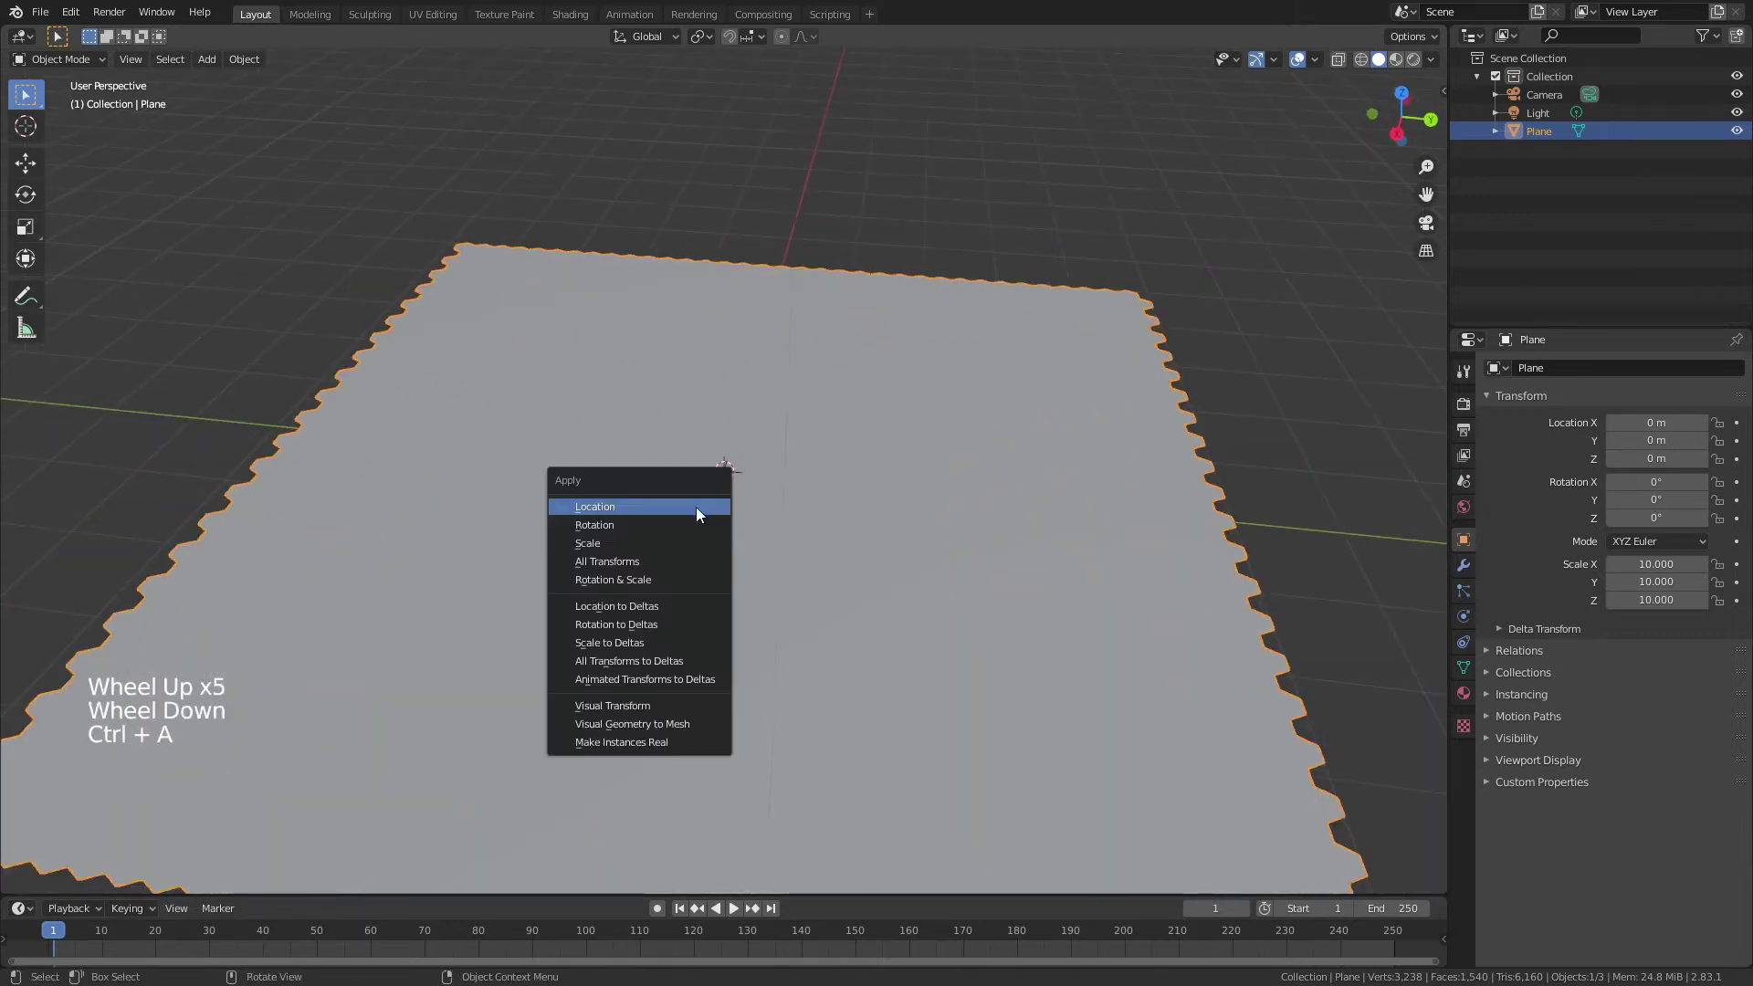
pyautogui.click(698, 546)
pyautogui.scroll(-1, 726, 543)
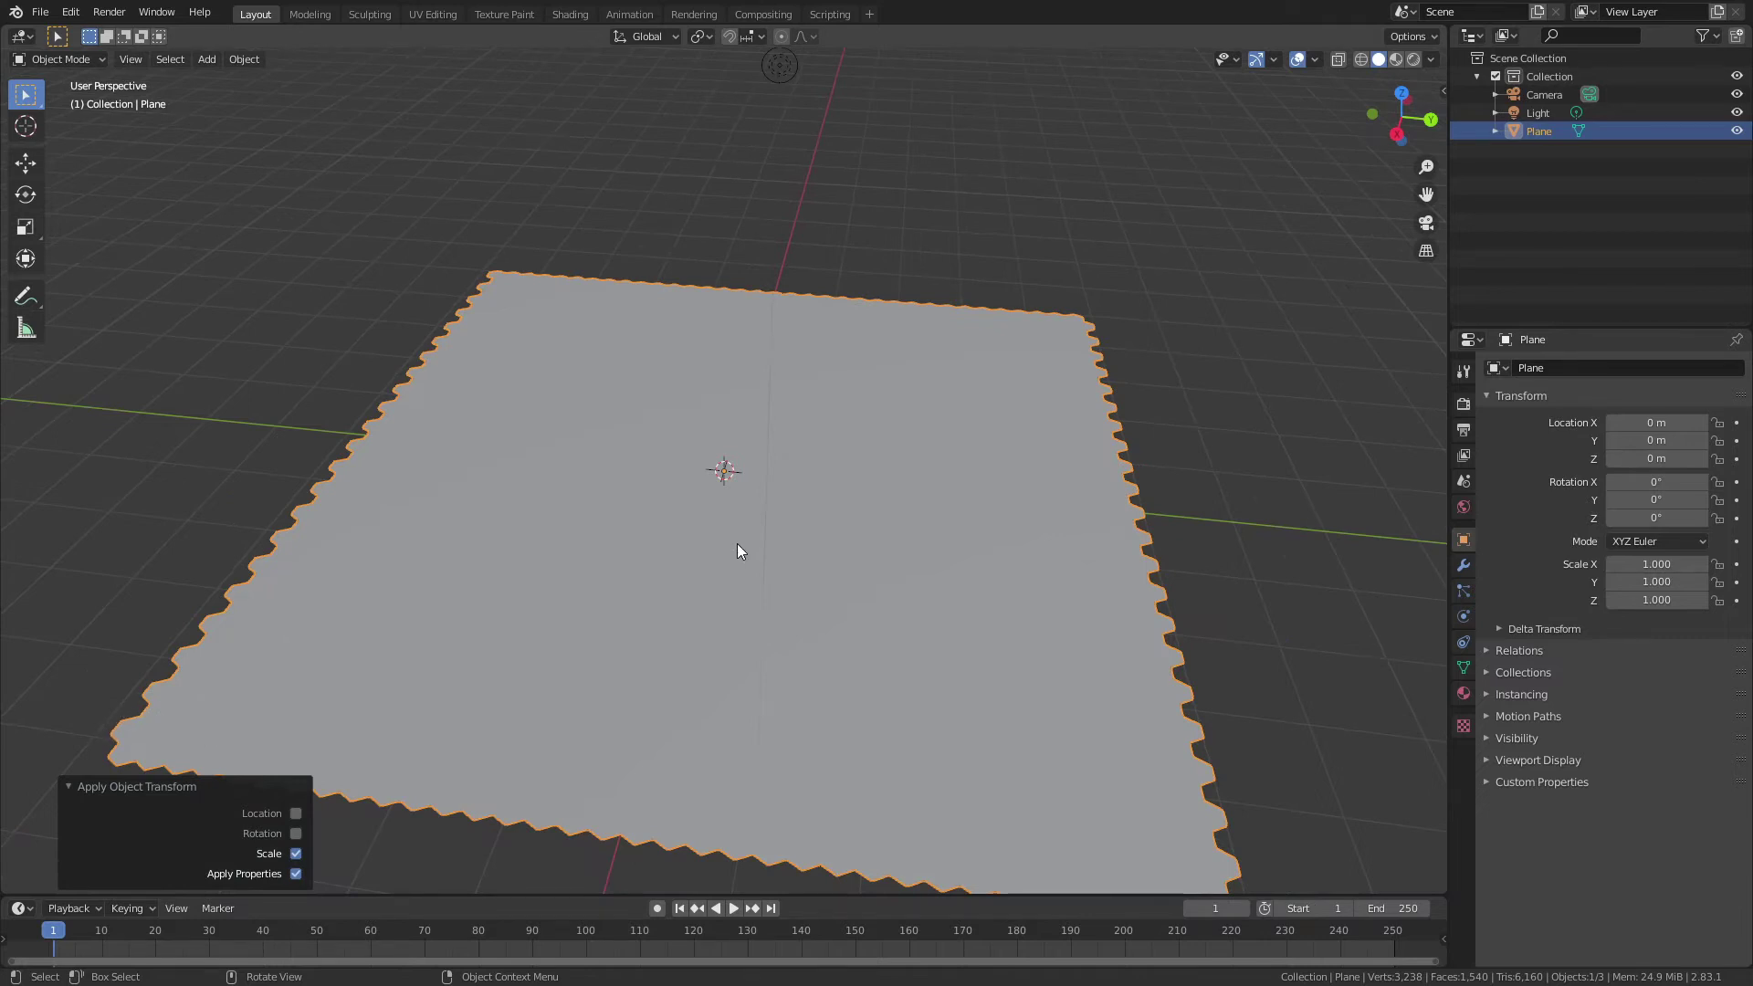
pyautogui.moveTo(701, 437); pyautogui.dragTo(719, 465, button='middle')
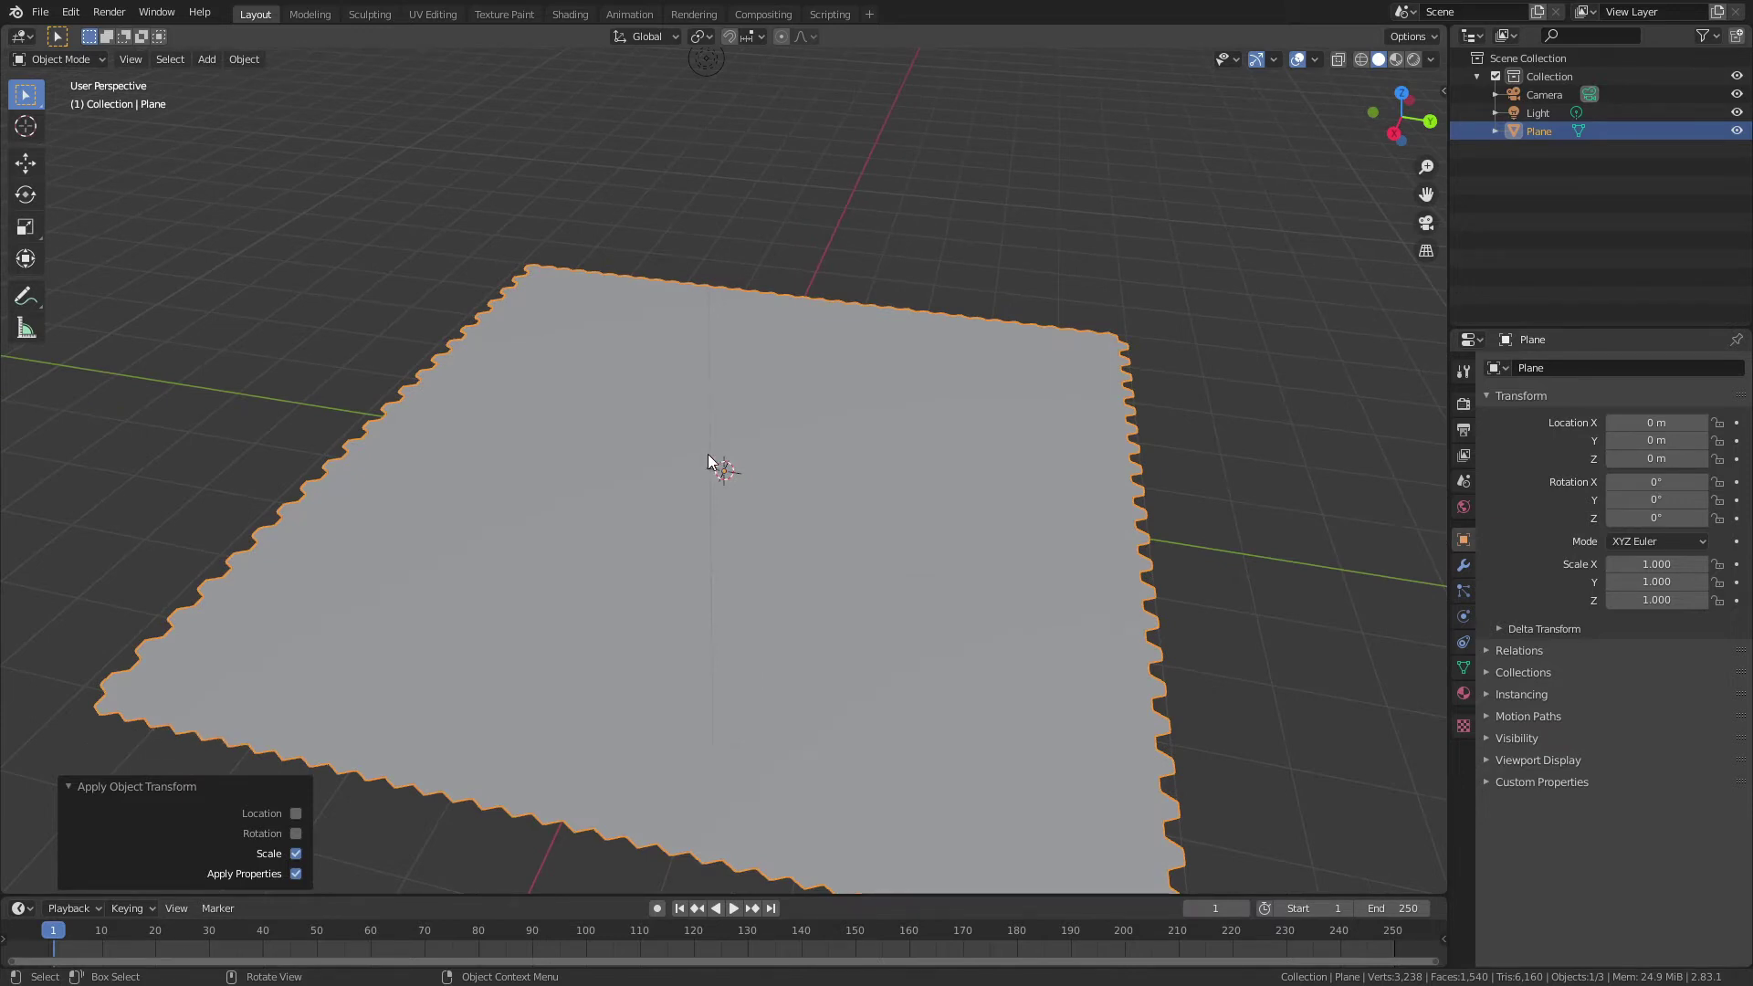
# Step: Add a smooth-shaded UV sphere and raise it along Z to 3.5691 m above the plane
pyautogui.hotkey('shift', 'a')
pyautogui.moveTo(709, 453)
pyautogui.click(869, 510)
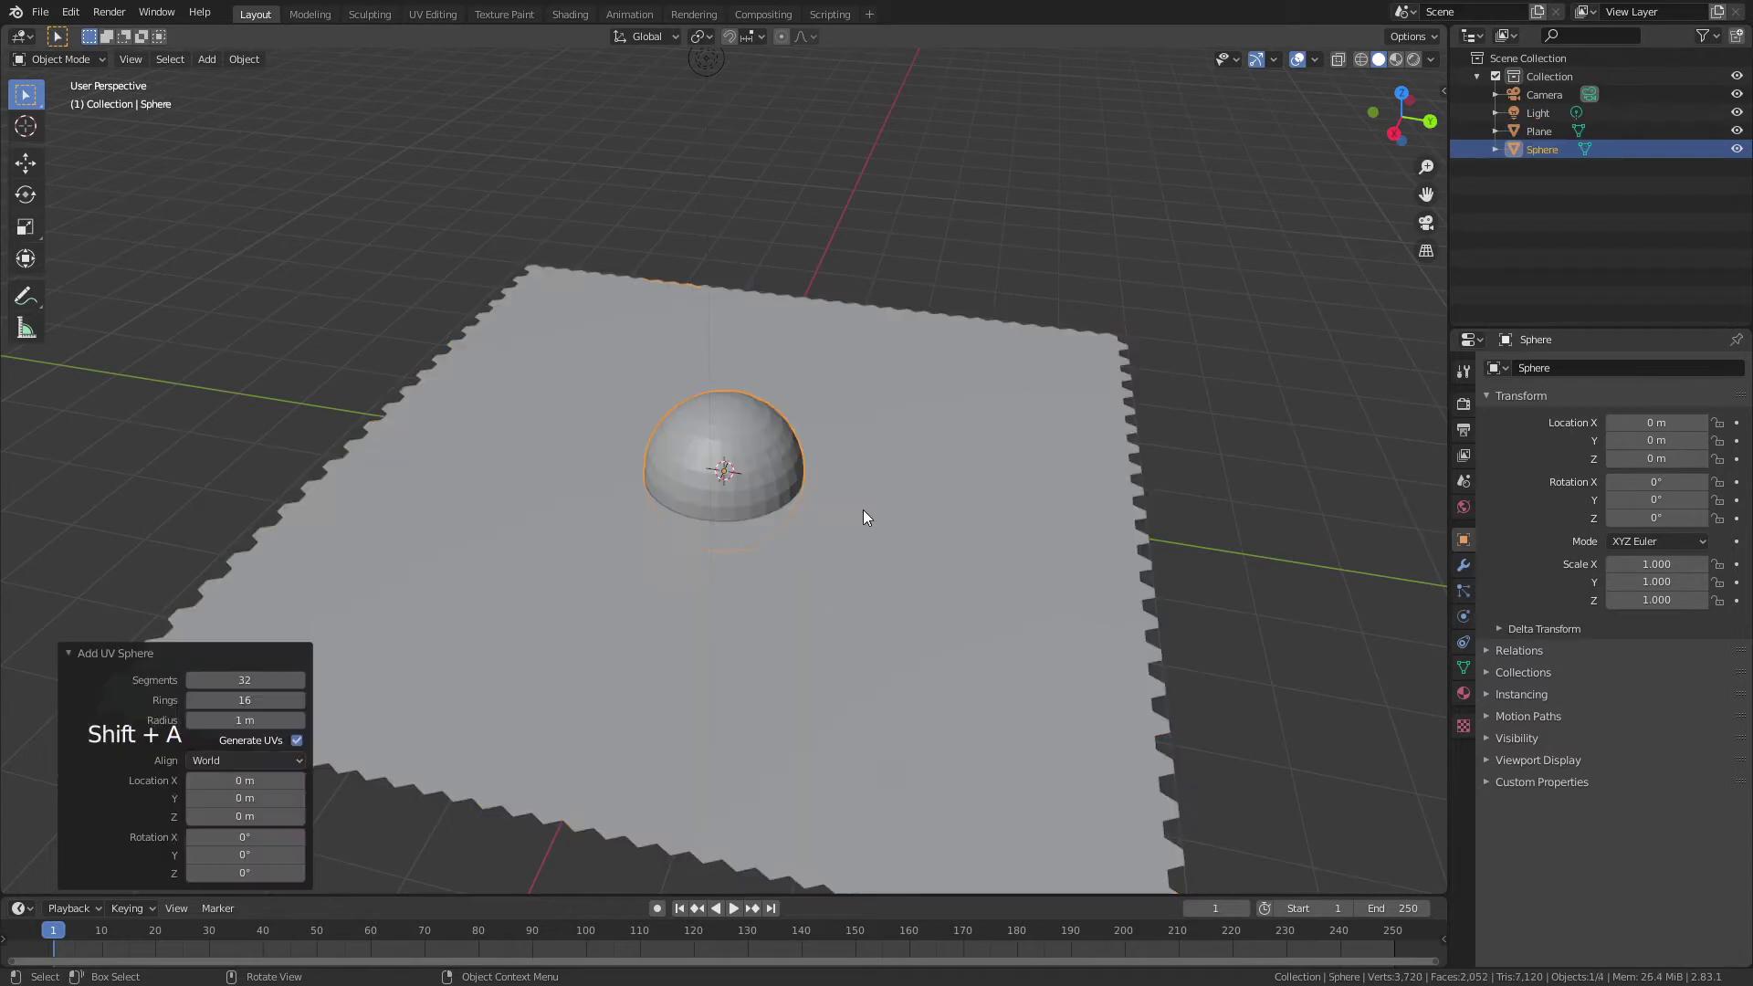
pyautogui.rightClick(785, 455)
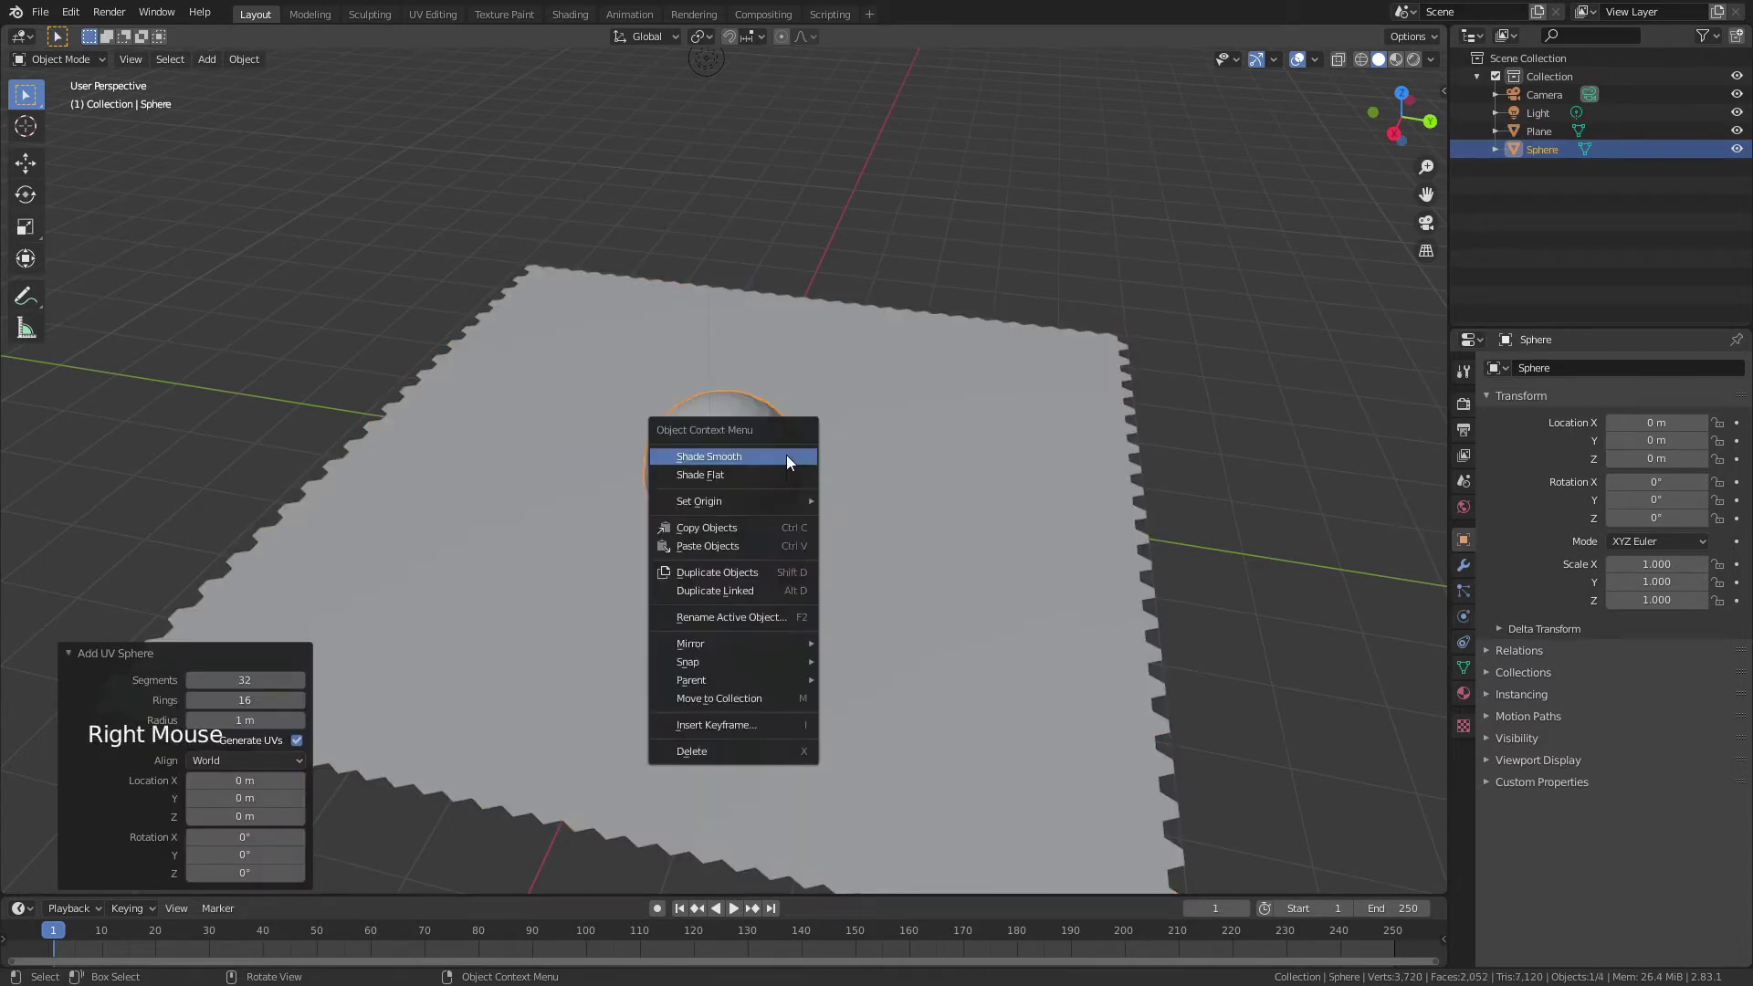
pyautogui.click(786, 454)
pyautogui.press('g')
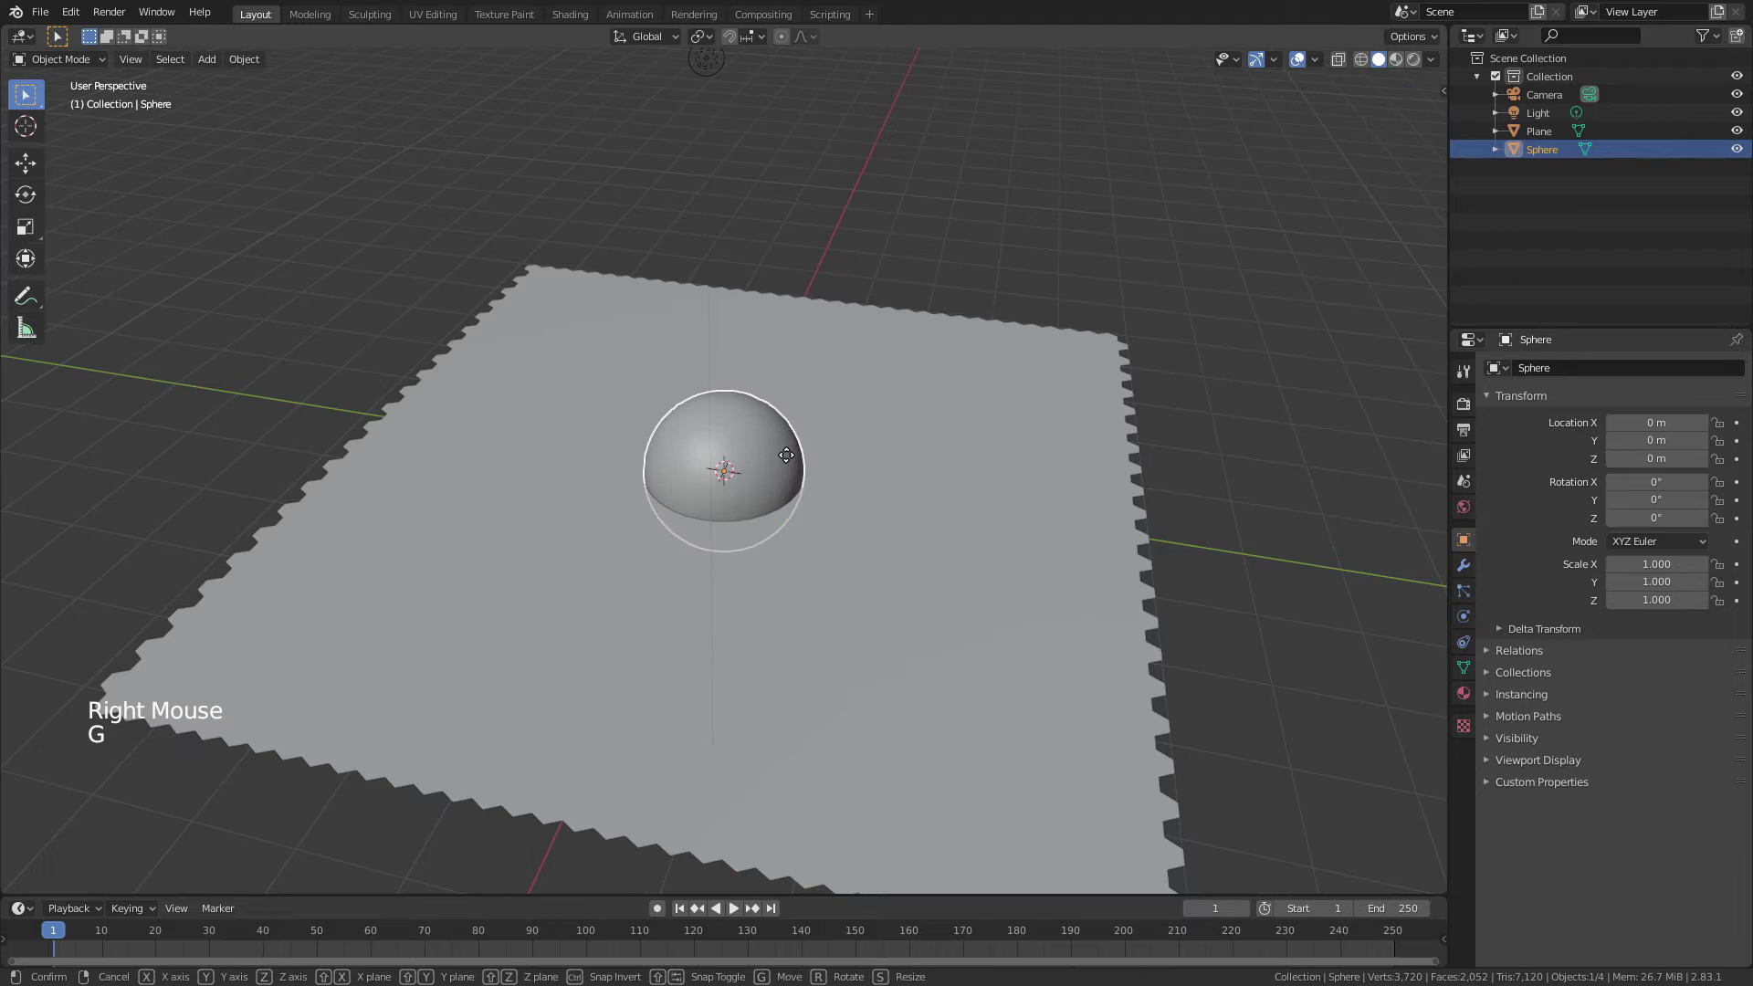
pyautogui.press('z')
pyautogui.click(833, 175)
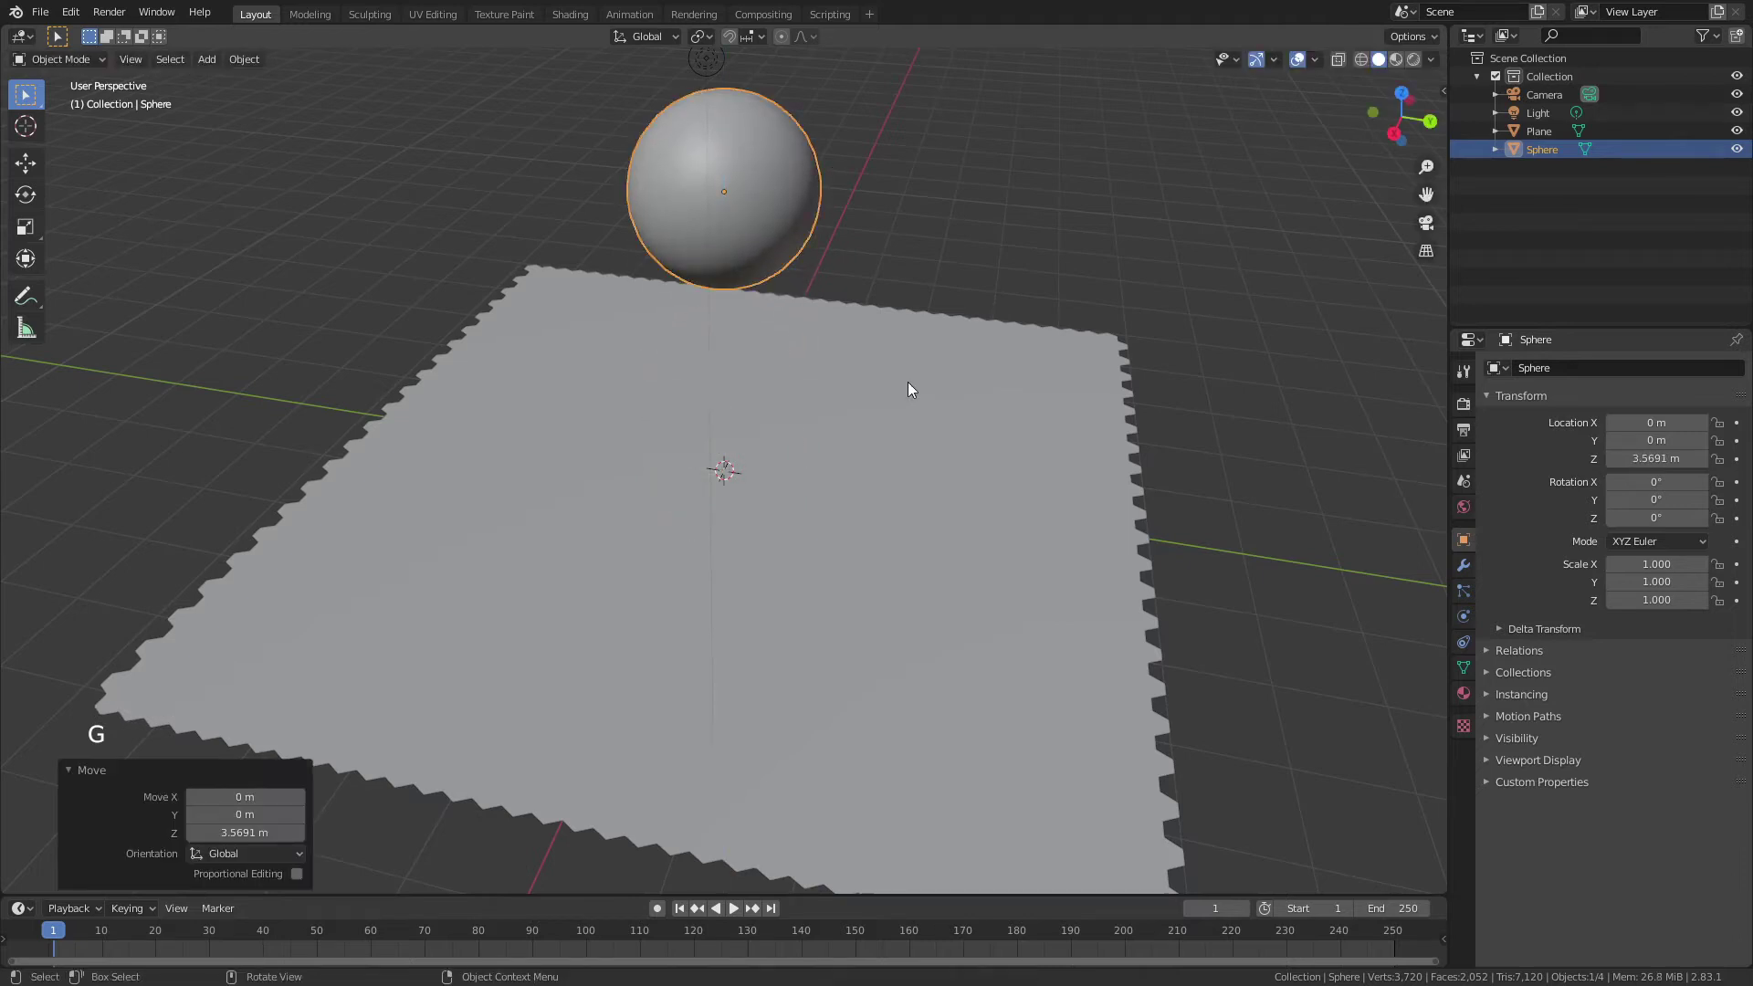
pyautogui.moveTo(908, 381); pyautogui.dragTo(849, 381, button='middle')
pyautogui.scroll(-2, 851, 392)
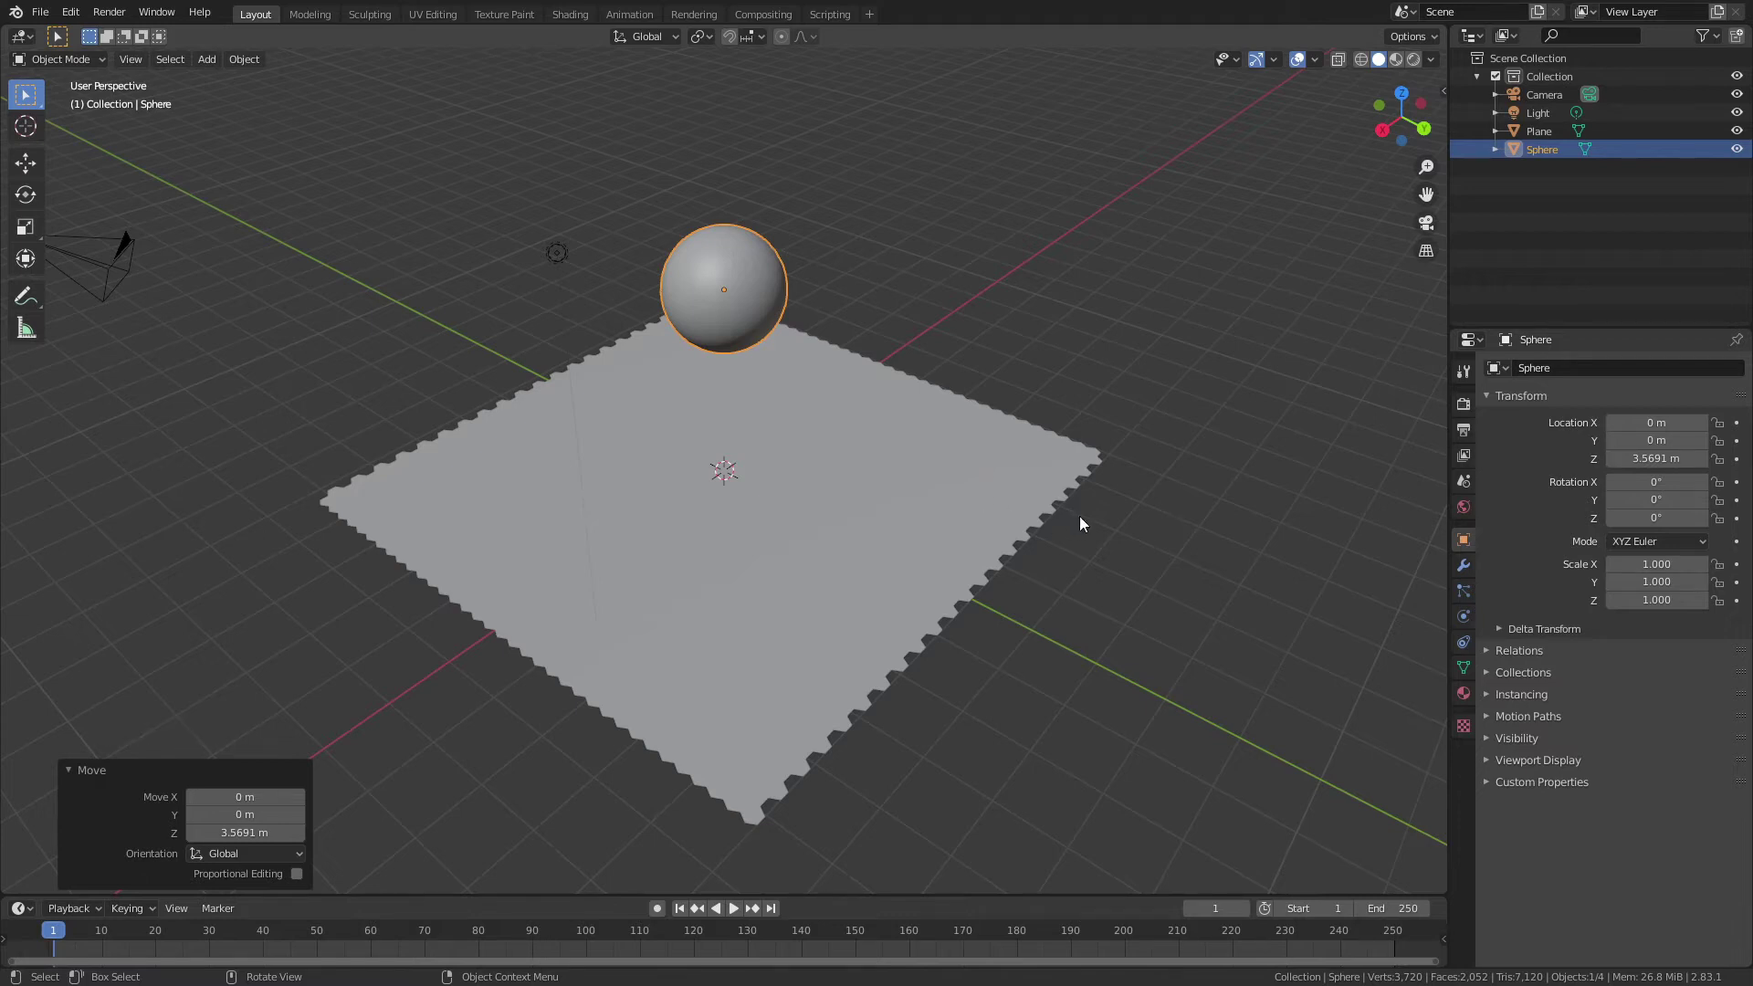
# Step: Give the sphere an animated, non-dynamic rigid body with a Sphere collision shape
pyautogui.click(1463, 618)
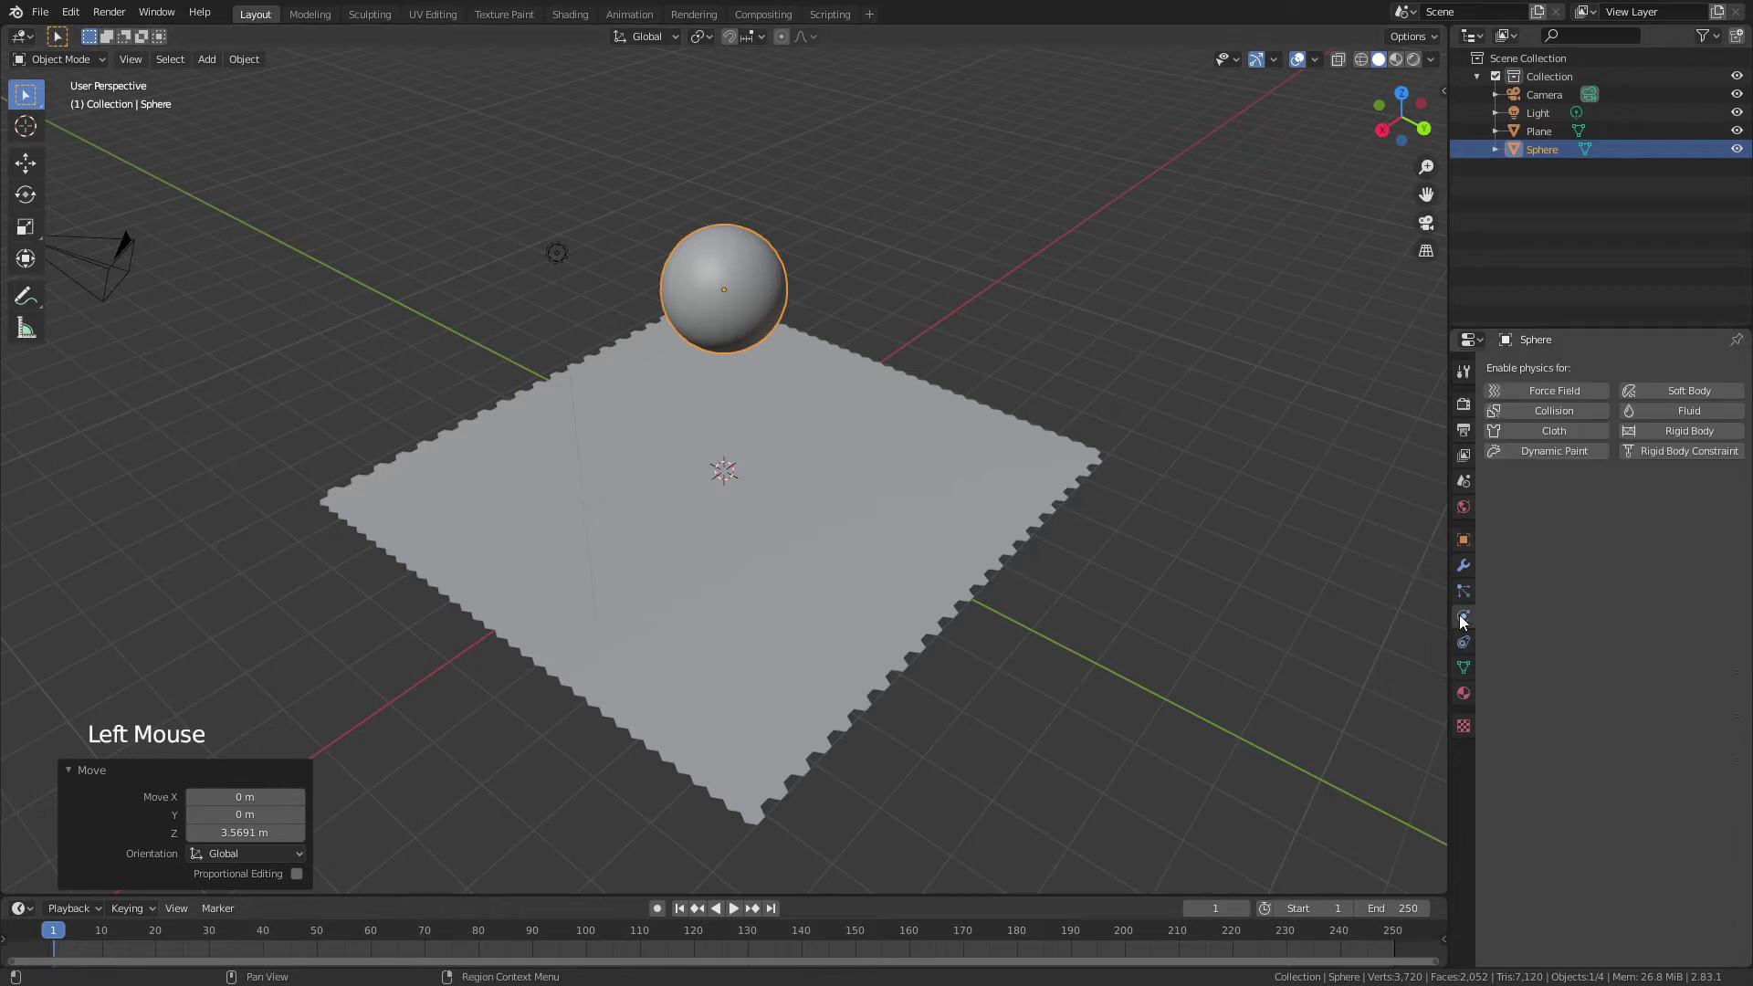
pyautogui.click(1675, 440)
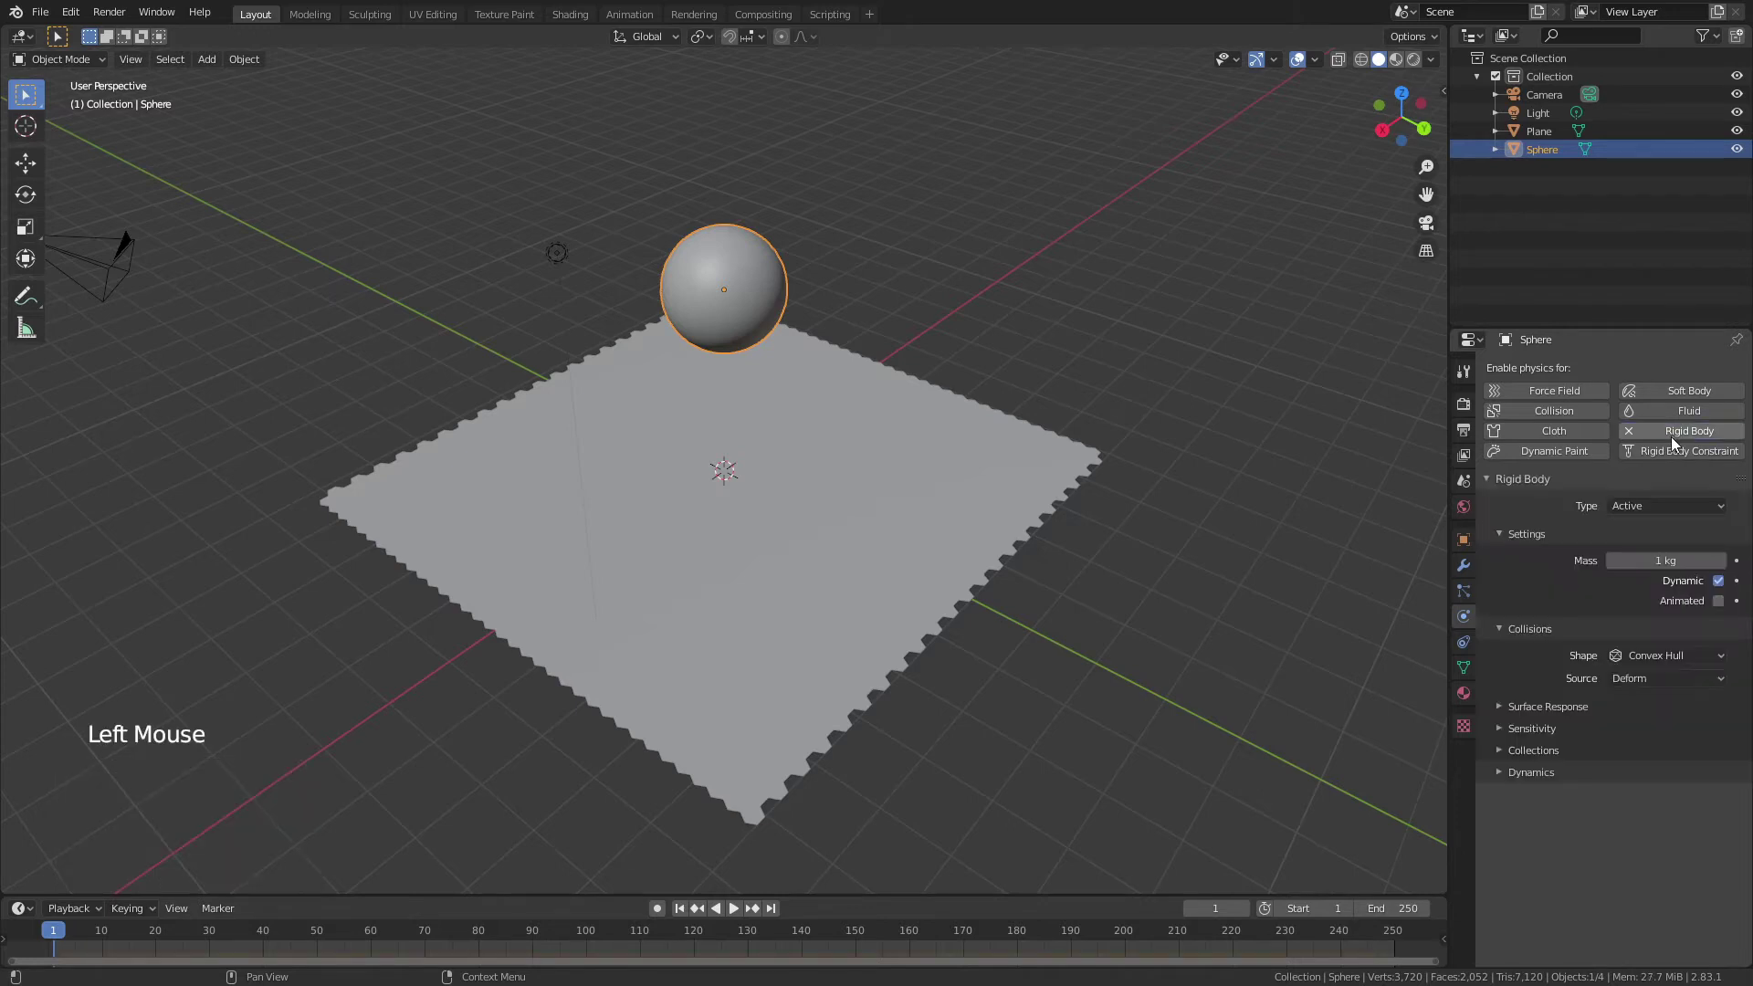
pyautogui.click(1720, 602)
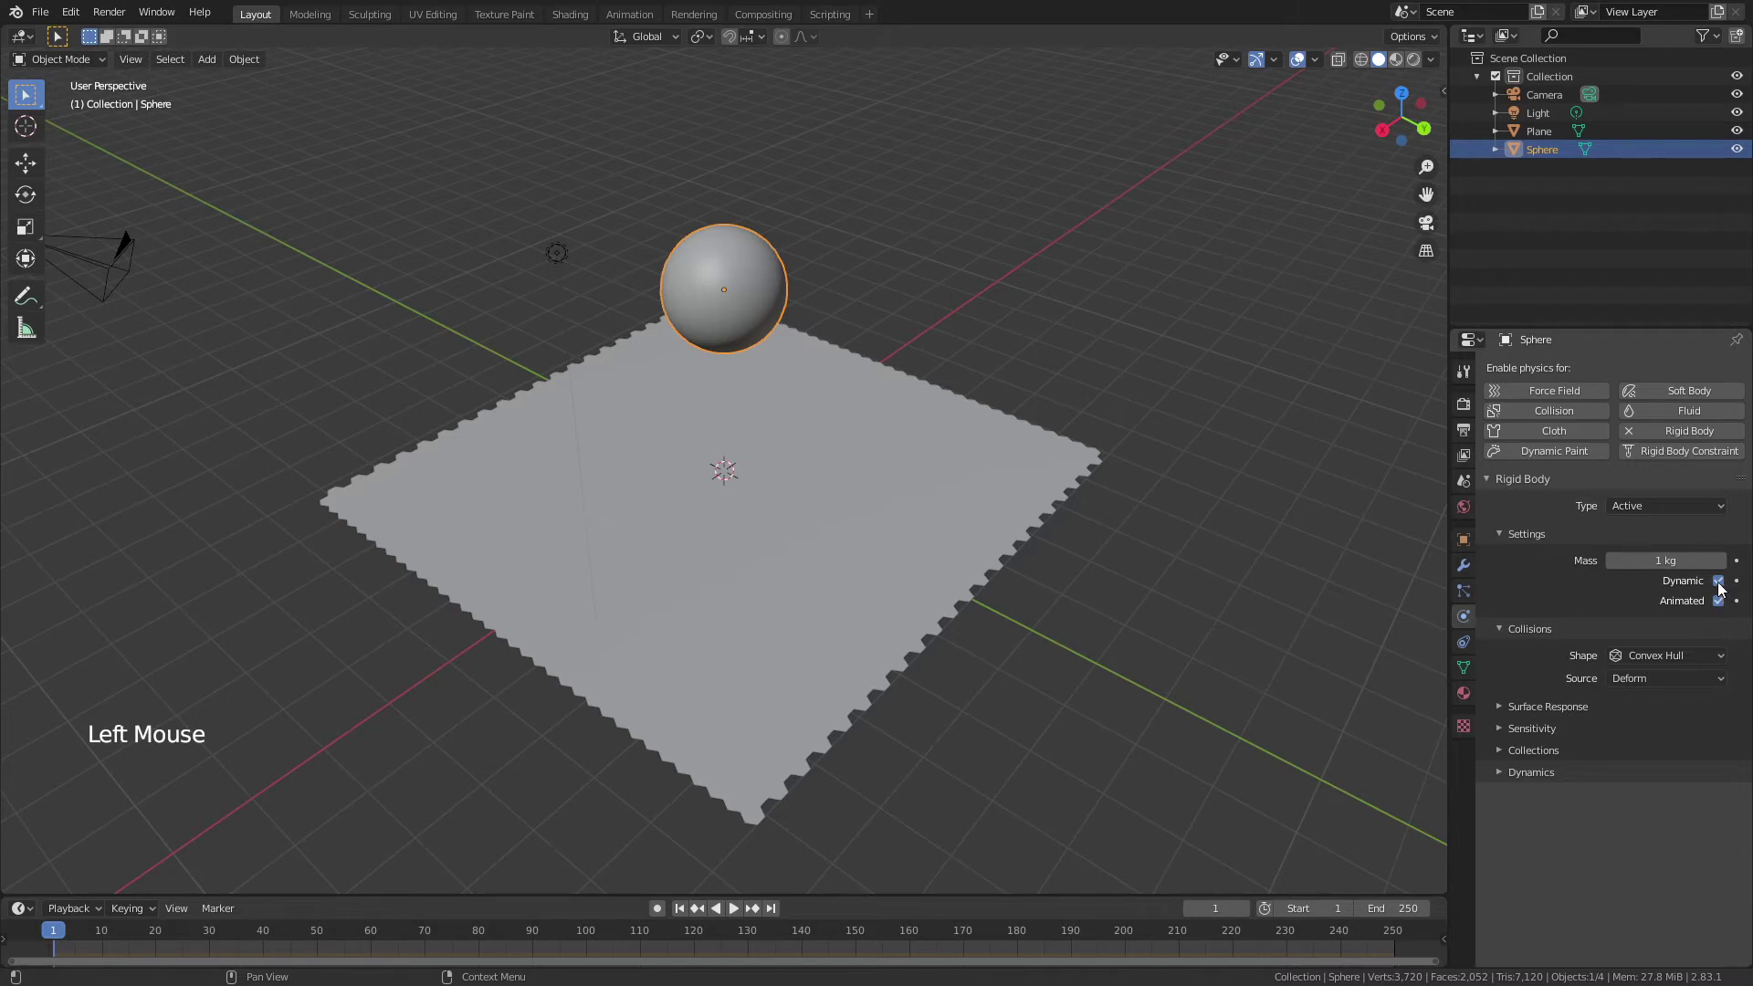
pyautogui.click(1718, 582)
pyautogui.click(1692, 653)
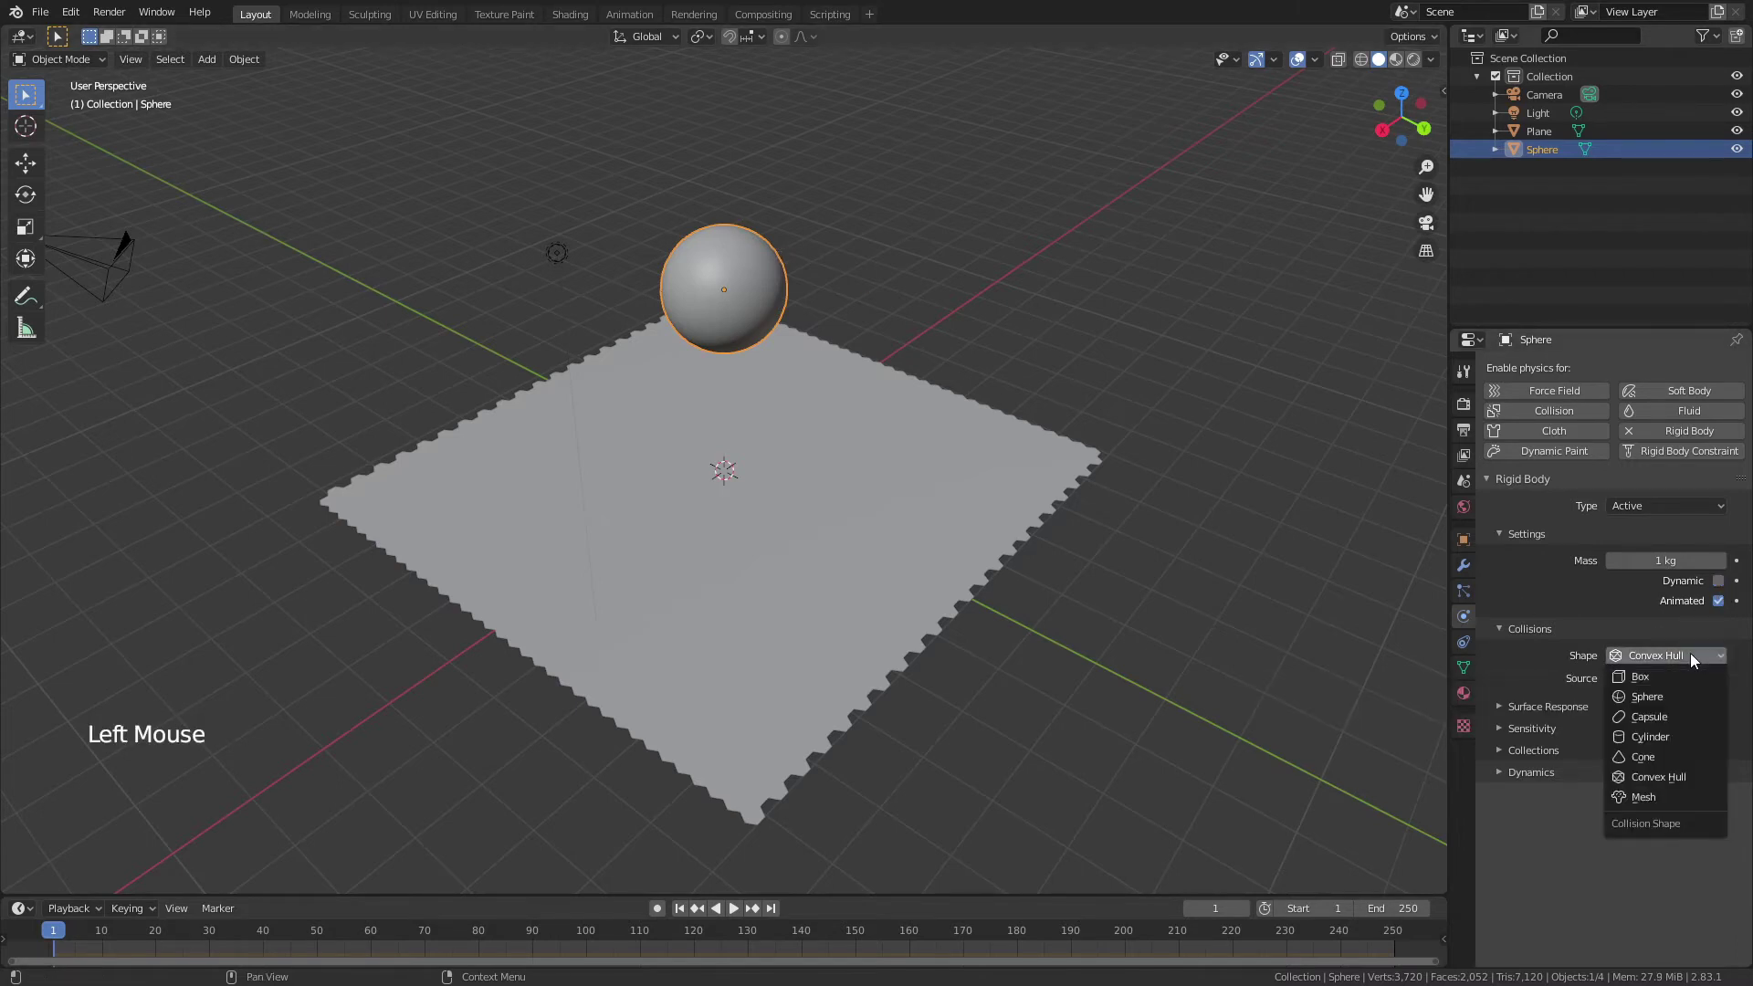
pyautogui.click(1639, 698)
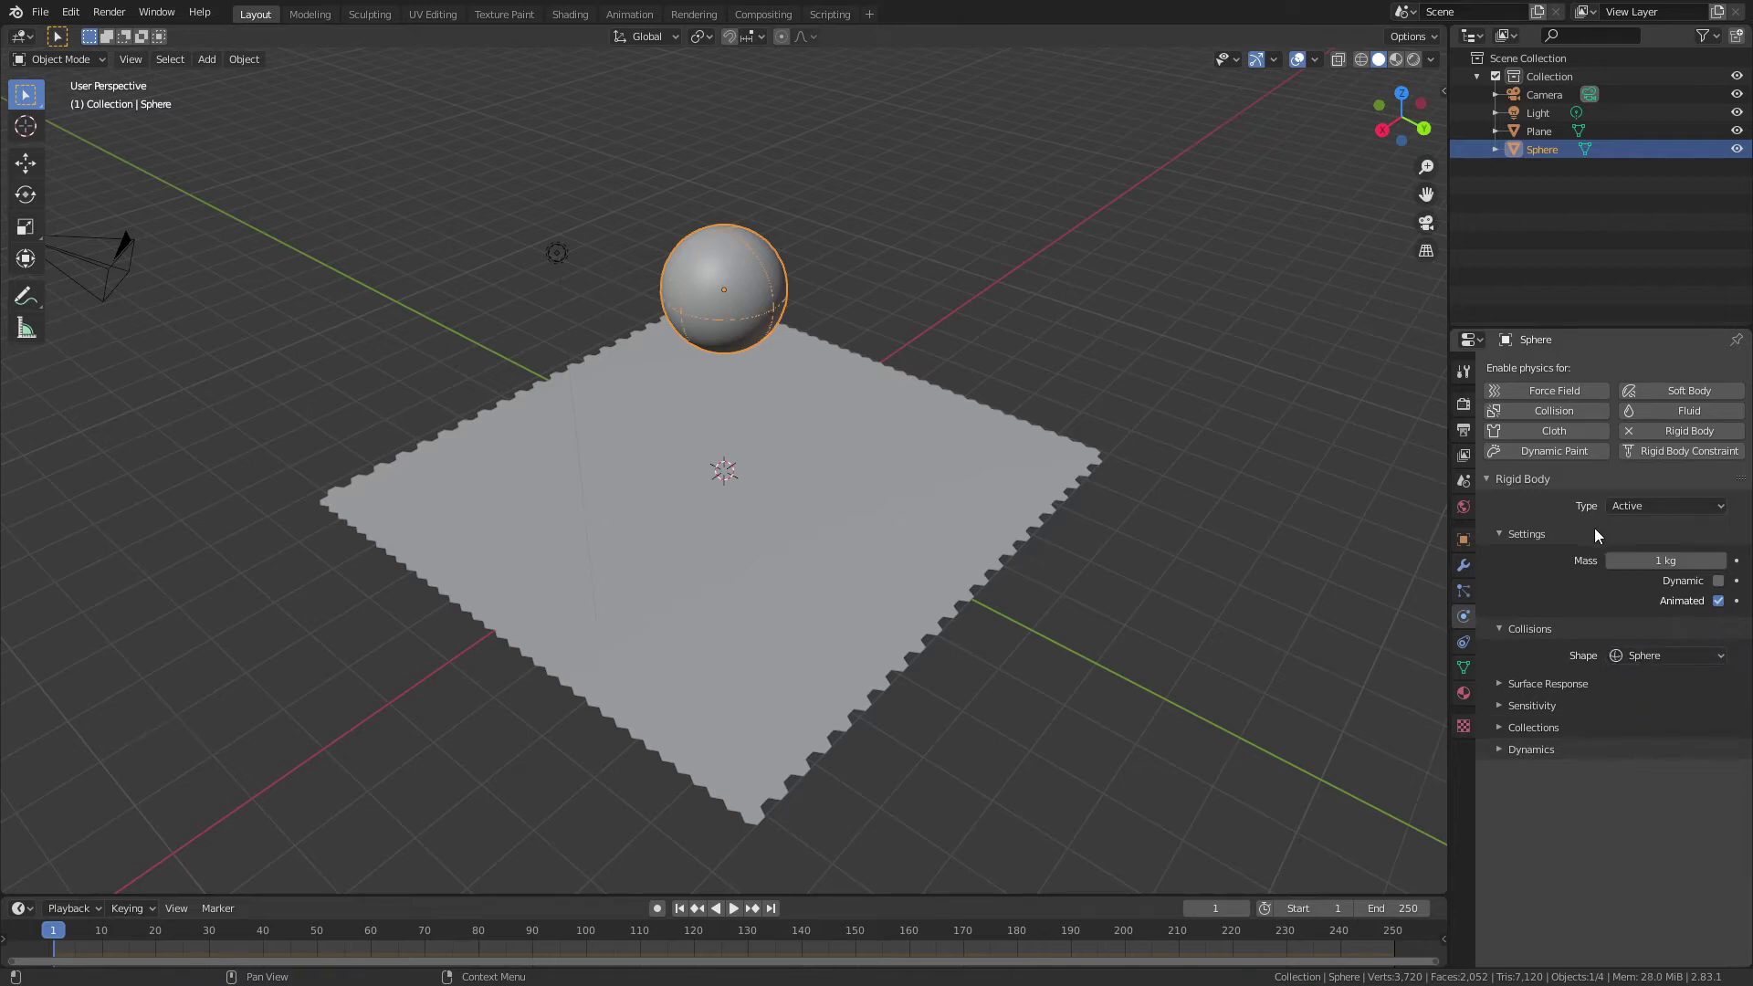
pyautogui.click(1489, 480)
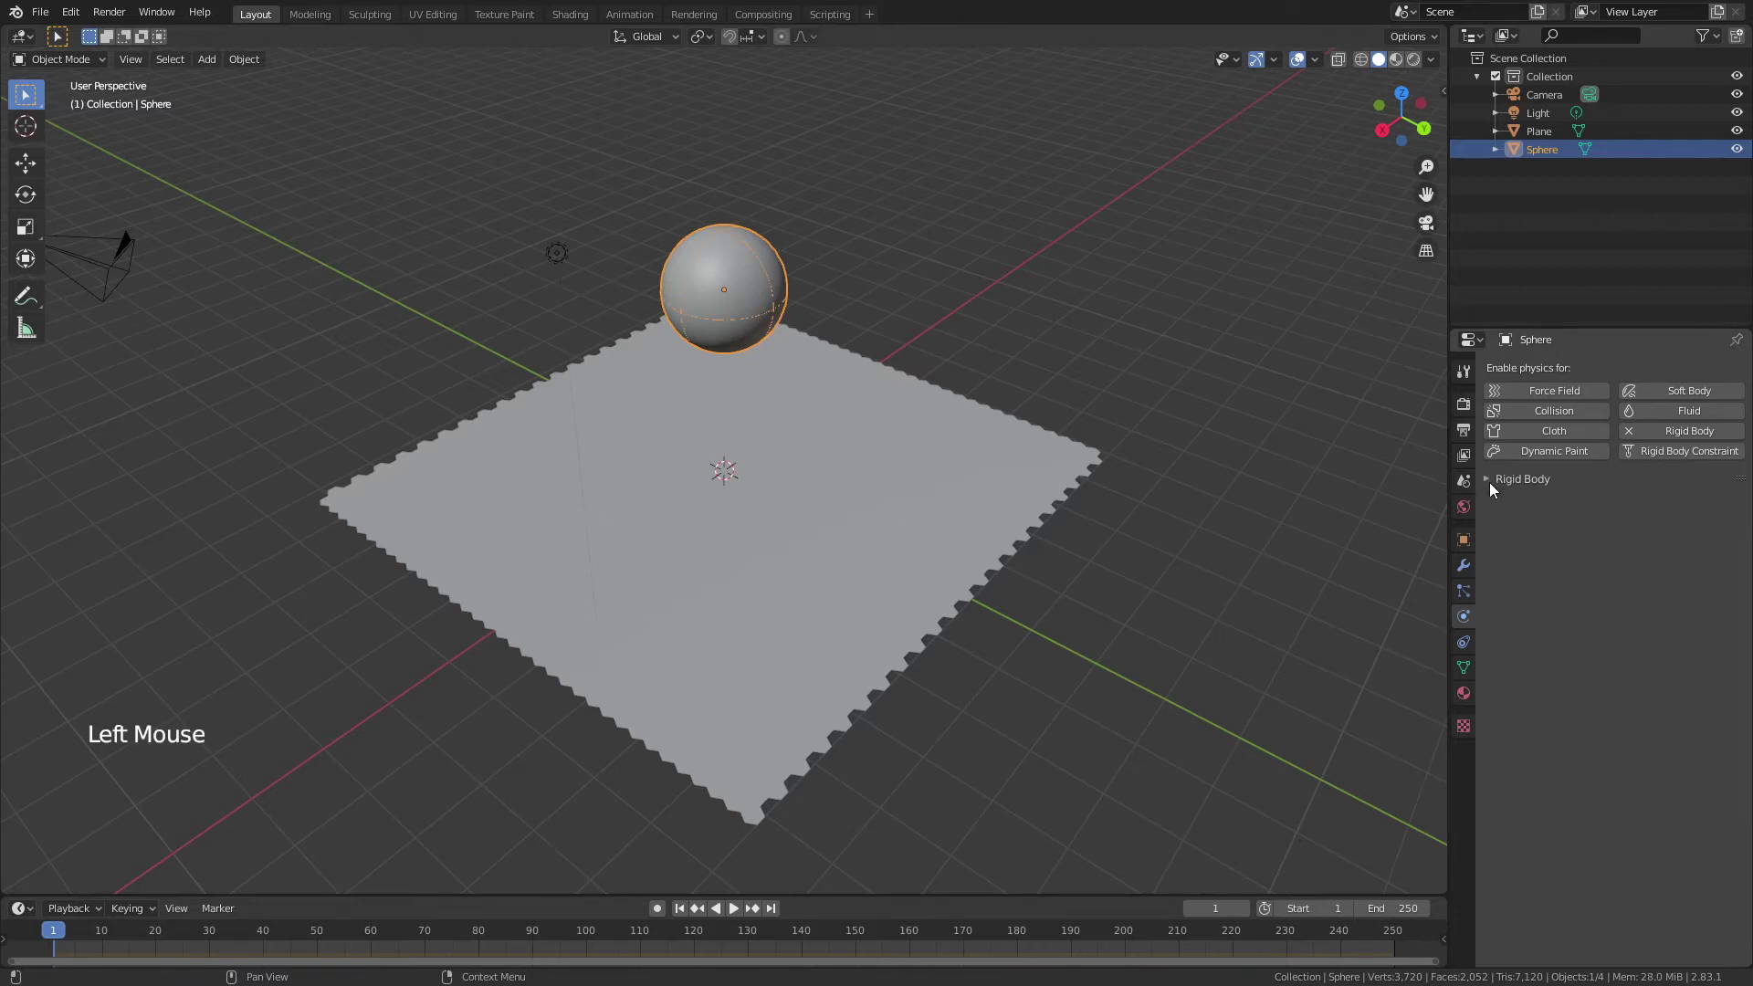
# Step: Add Collision physics to the sphere, then select the plane
pyautogui.click(1514, 414)
pyautogui.click(1490, 484)
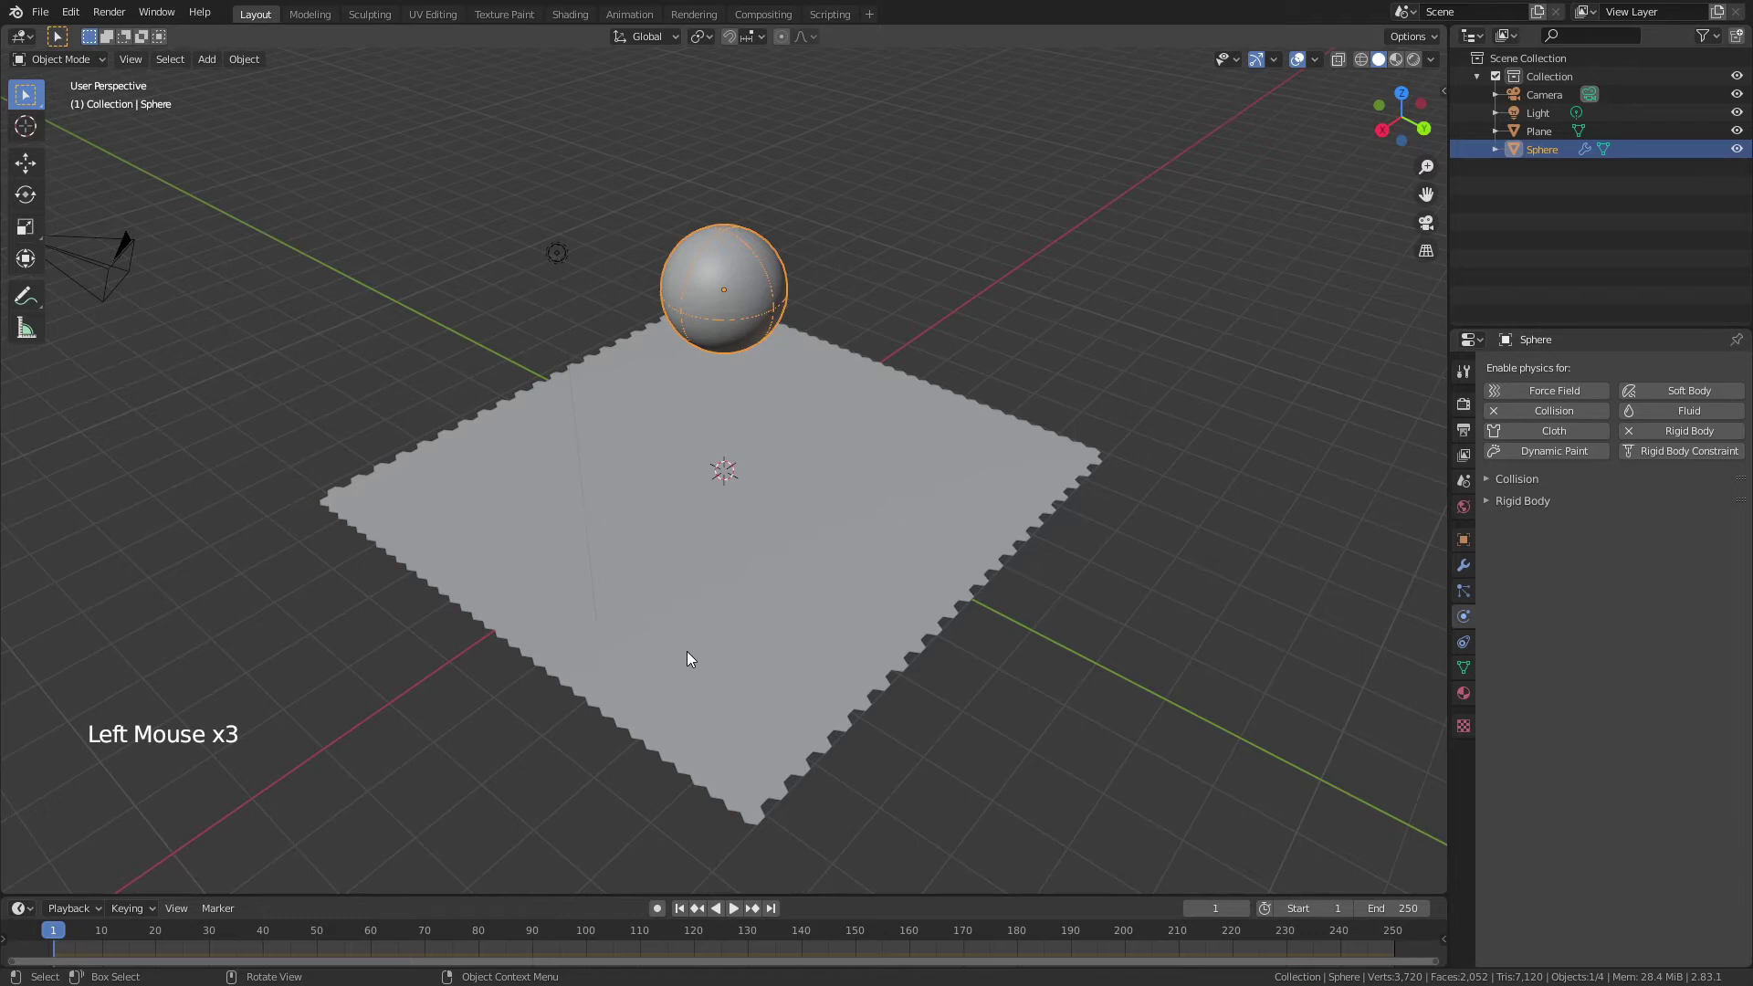
pyautogui.click(744, 618)
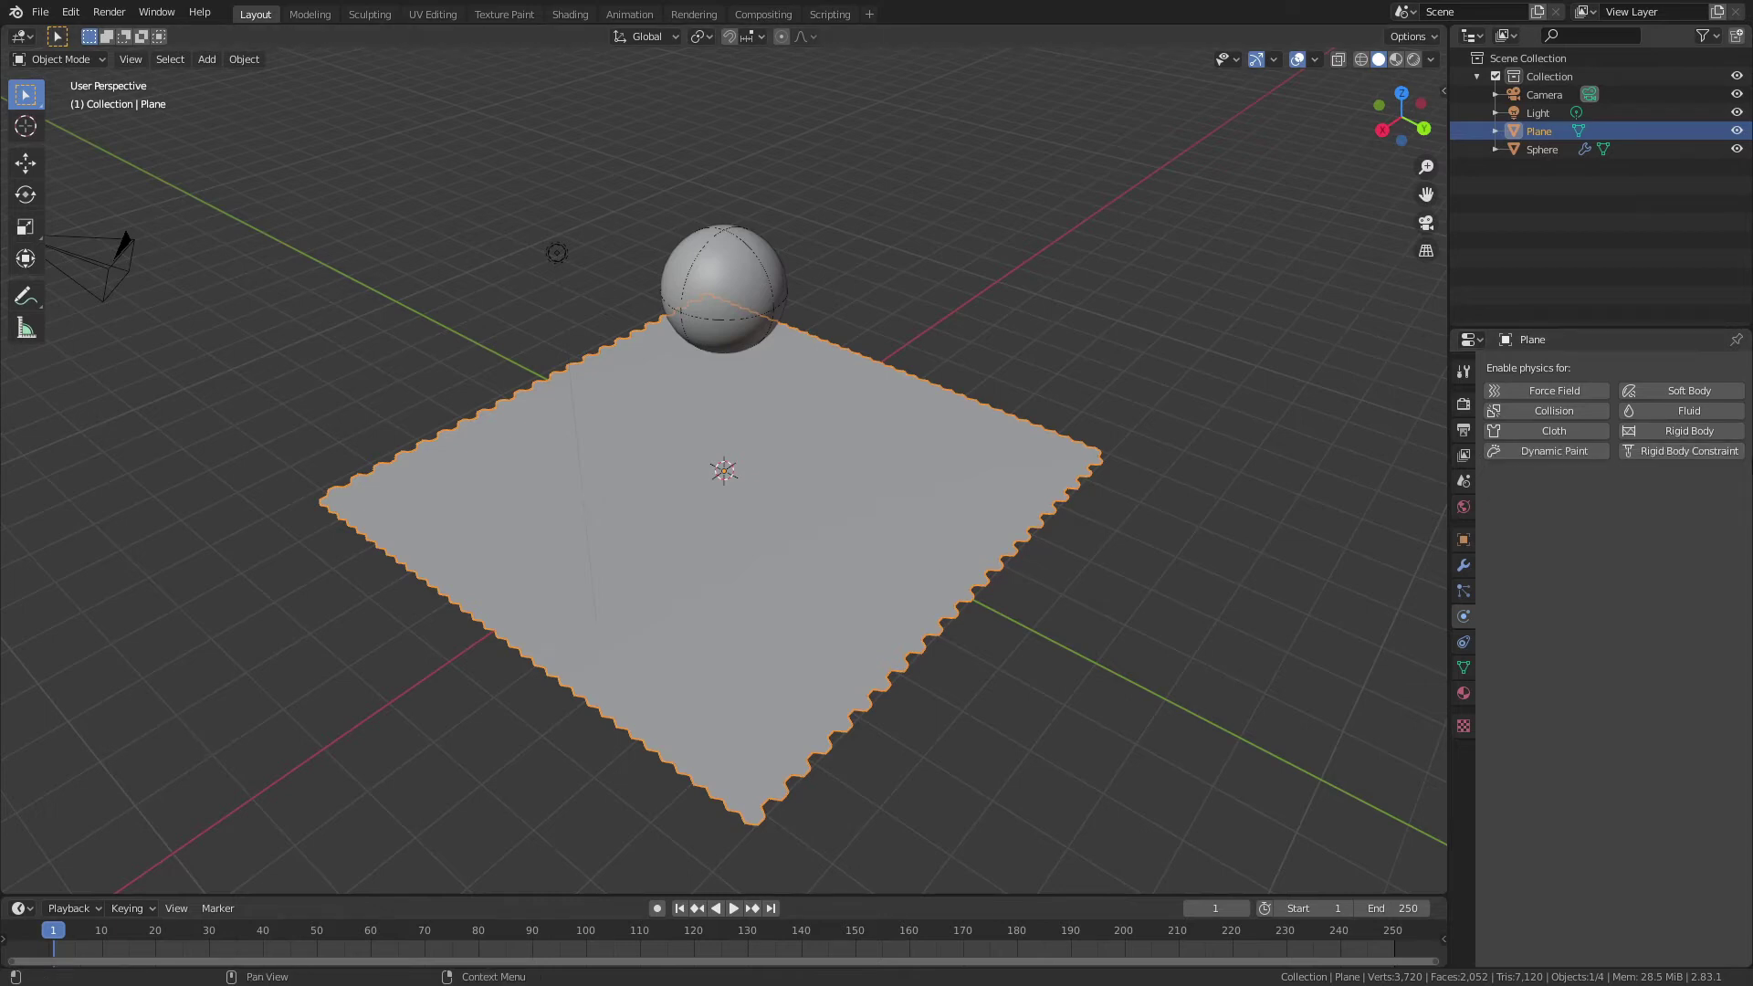
# Step: Give the plane a Passive, Animated rigid body
pyautogui.click(1710, 431)
pyautogui.click(1511, 479)
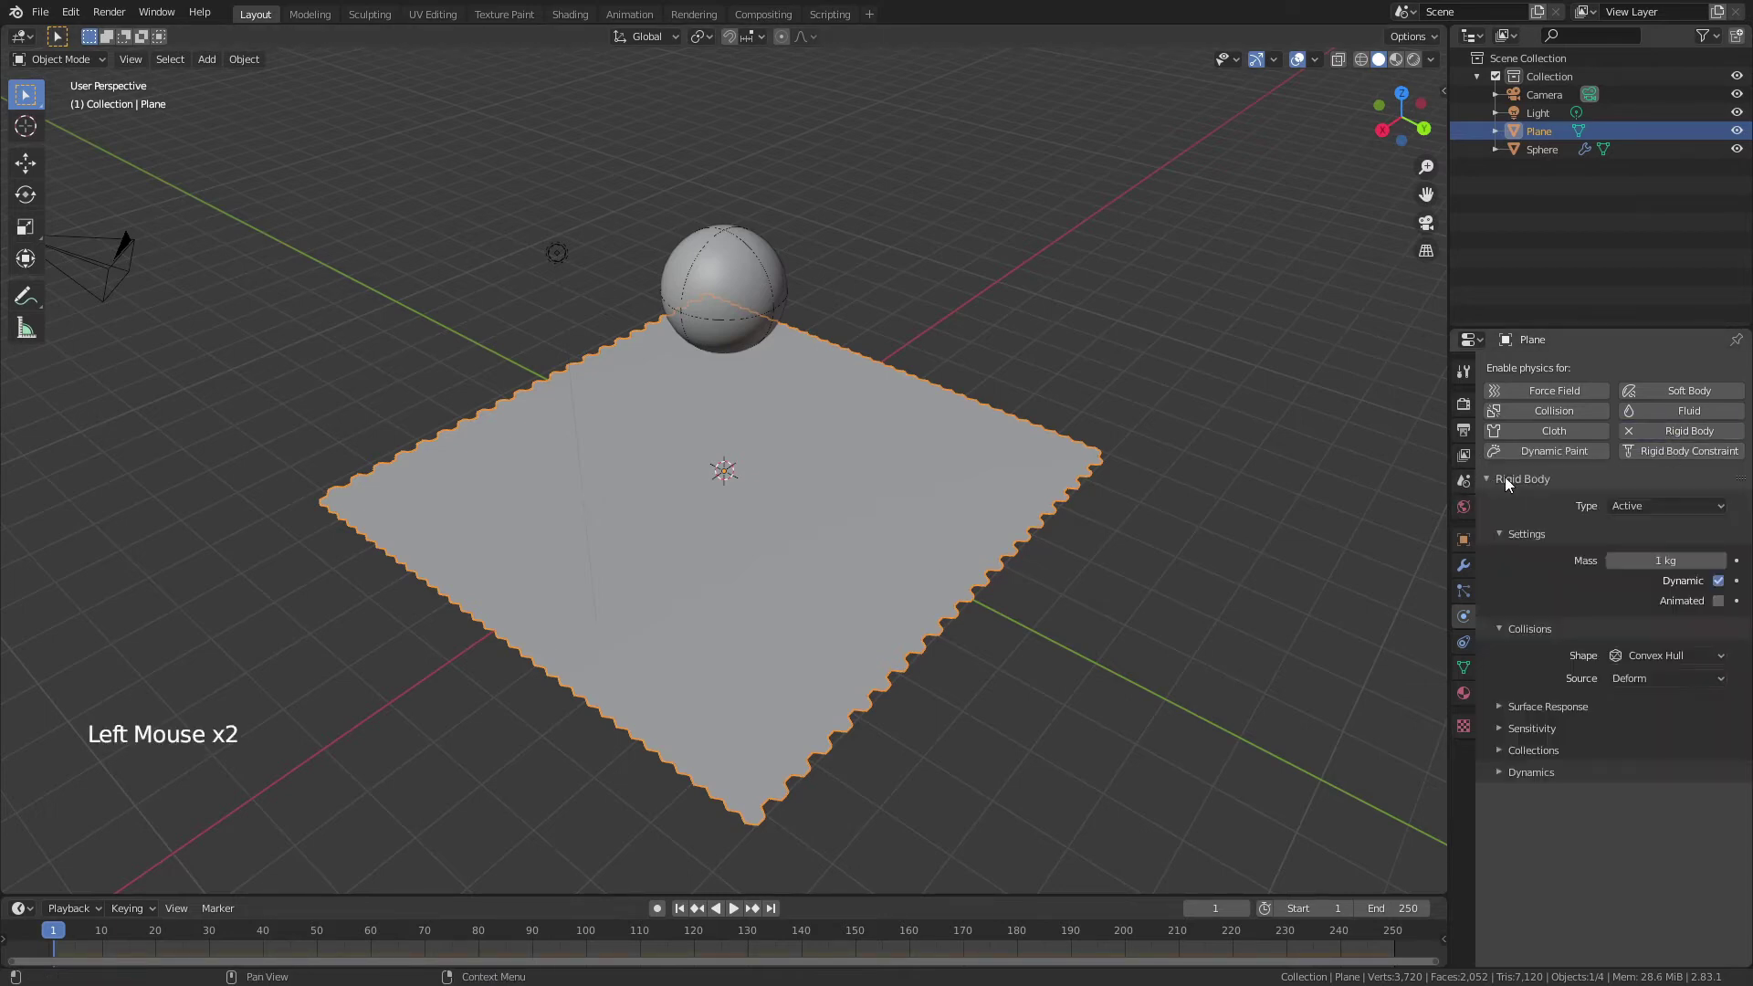
pyautogui.moveTo(1678, 511); pyautogui.dragTo(1662, 548)
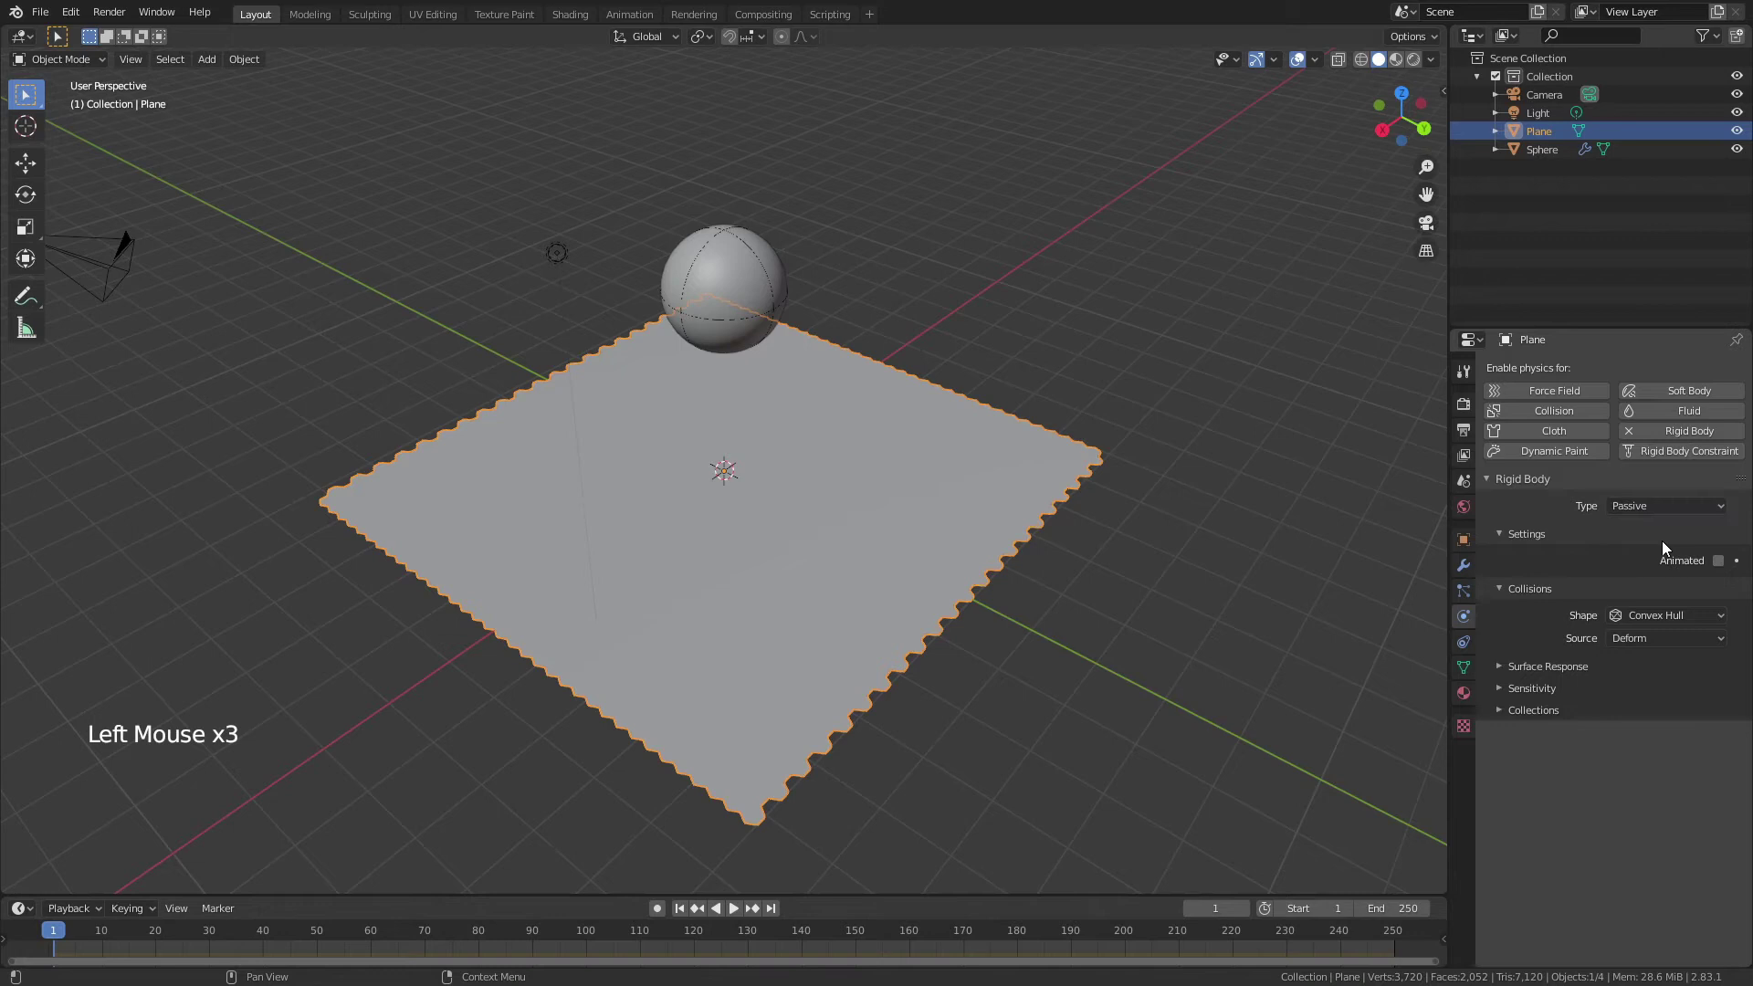
pyautogui.click(1717, 563)
pyautogui.click(1497, 475)
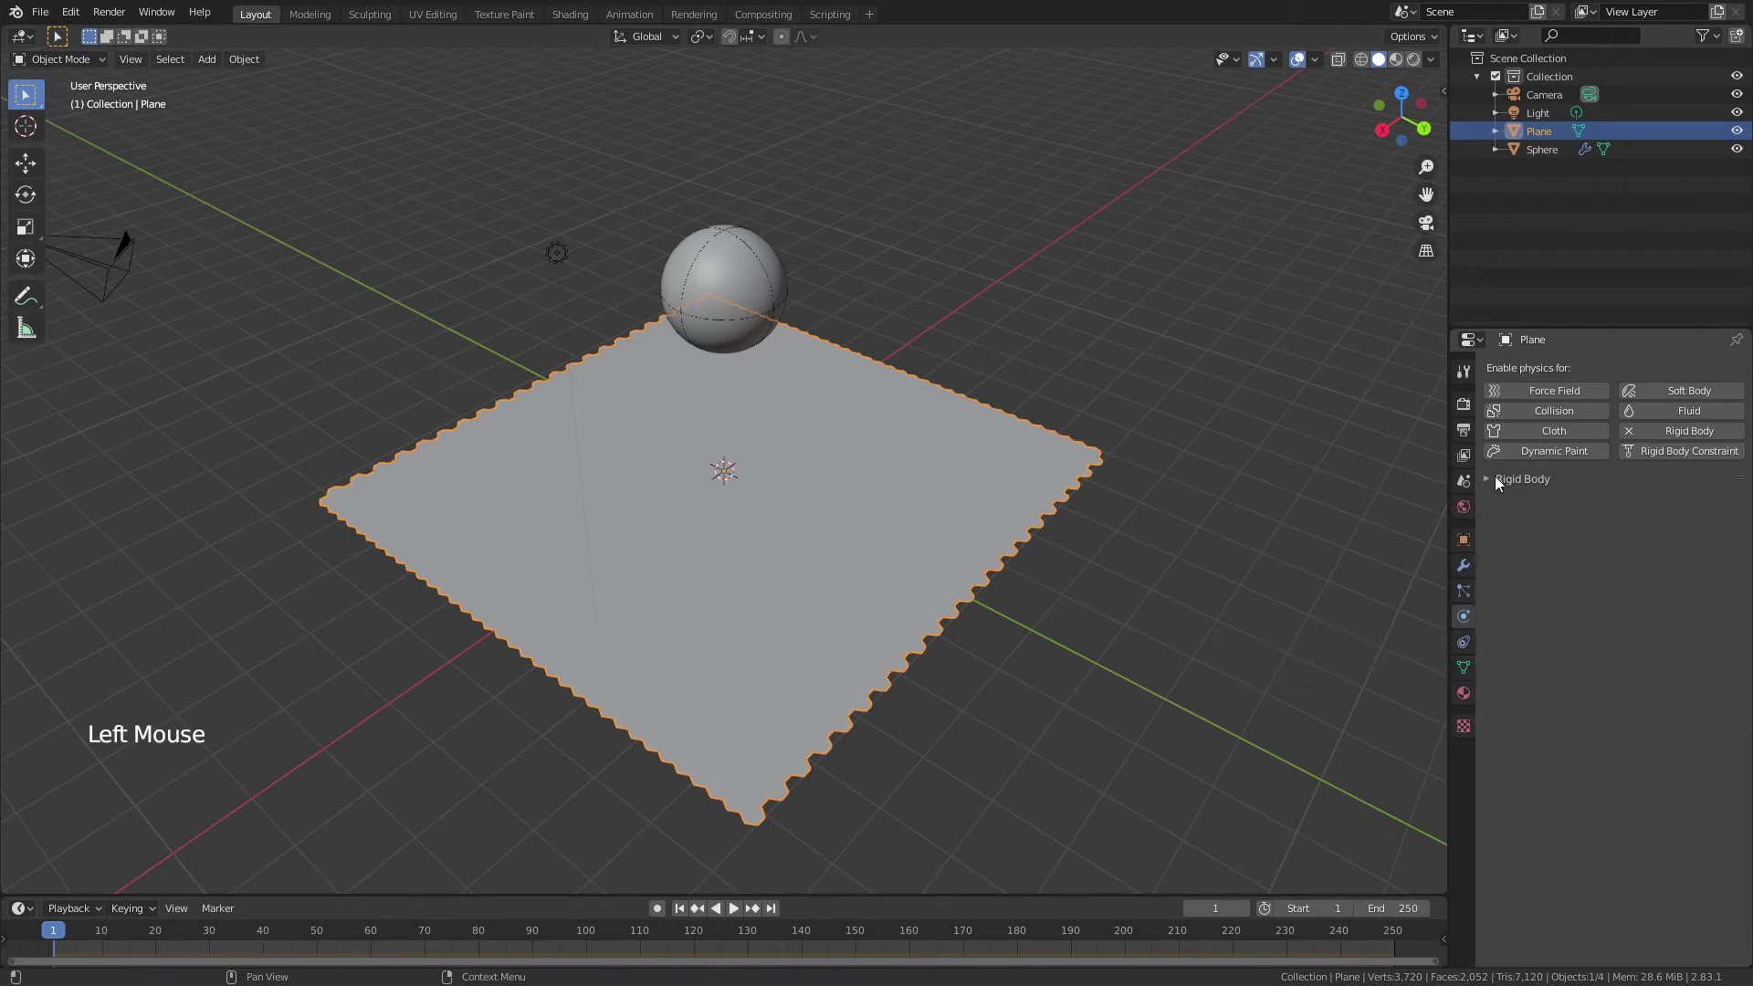
# Step: Add Soft Body physics to the plane and check its Field Weights
pyautogui.click(1682, 389)
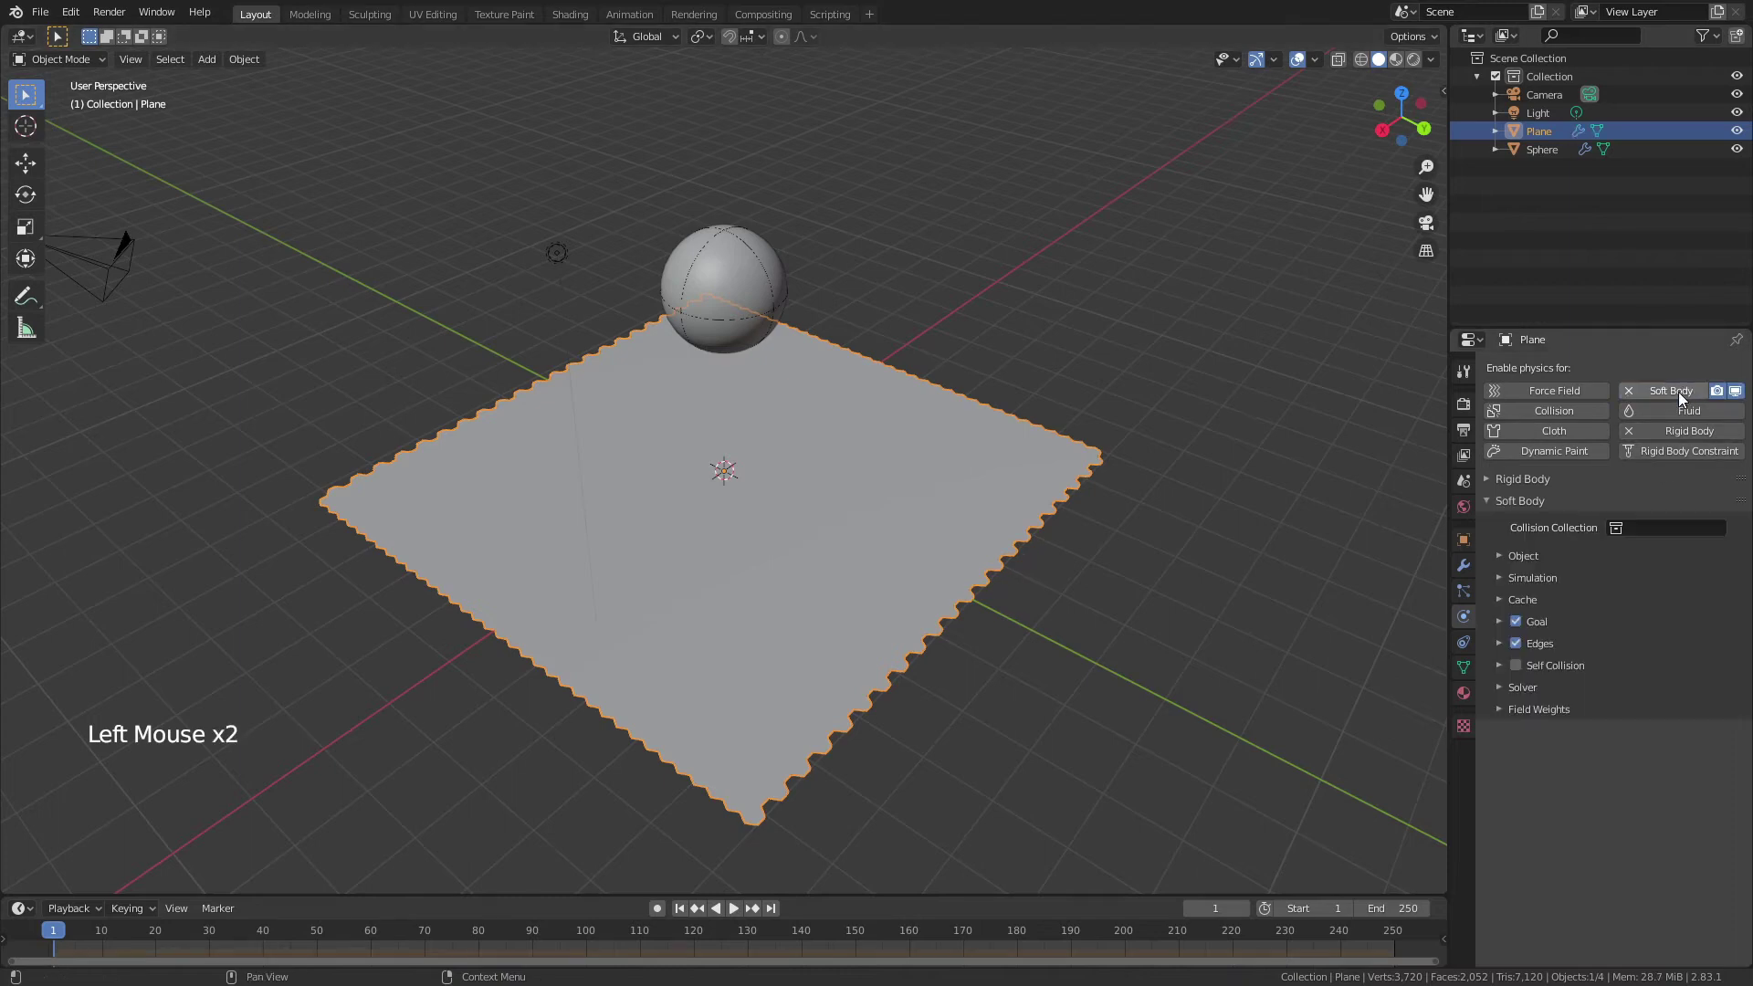
pyautogui.click(1499, 710)
pyautogui.click(1706, 759)
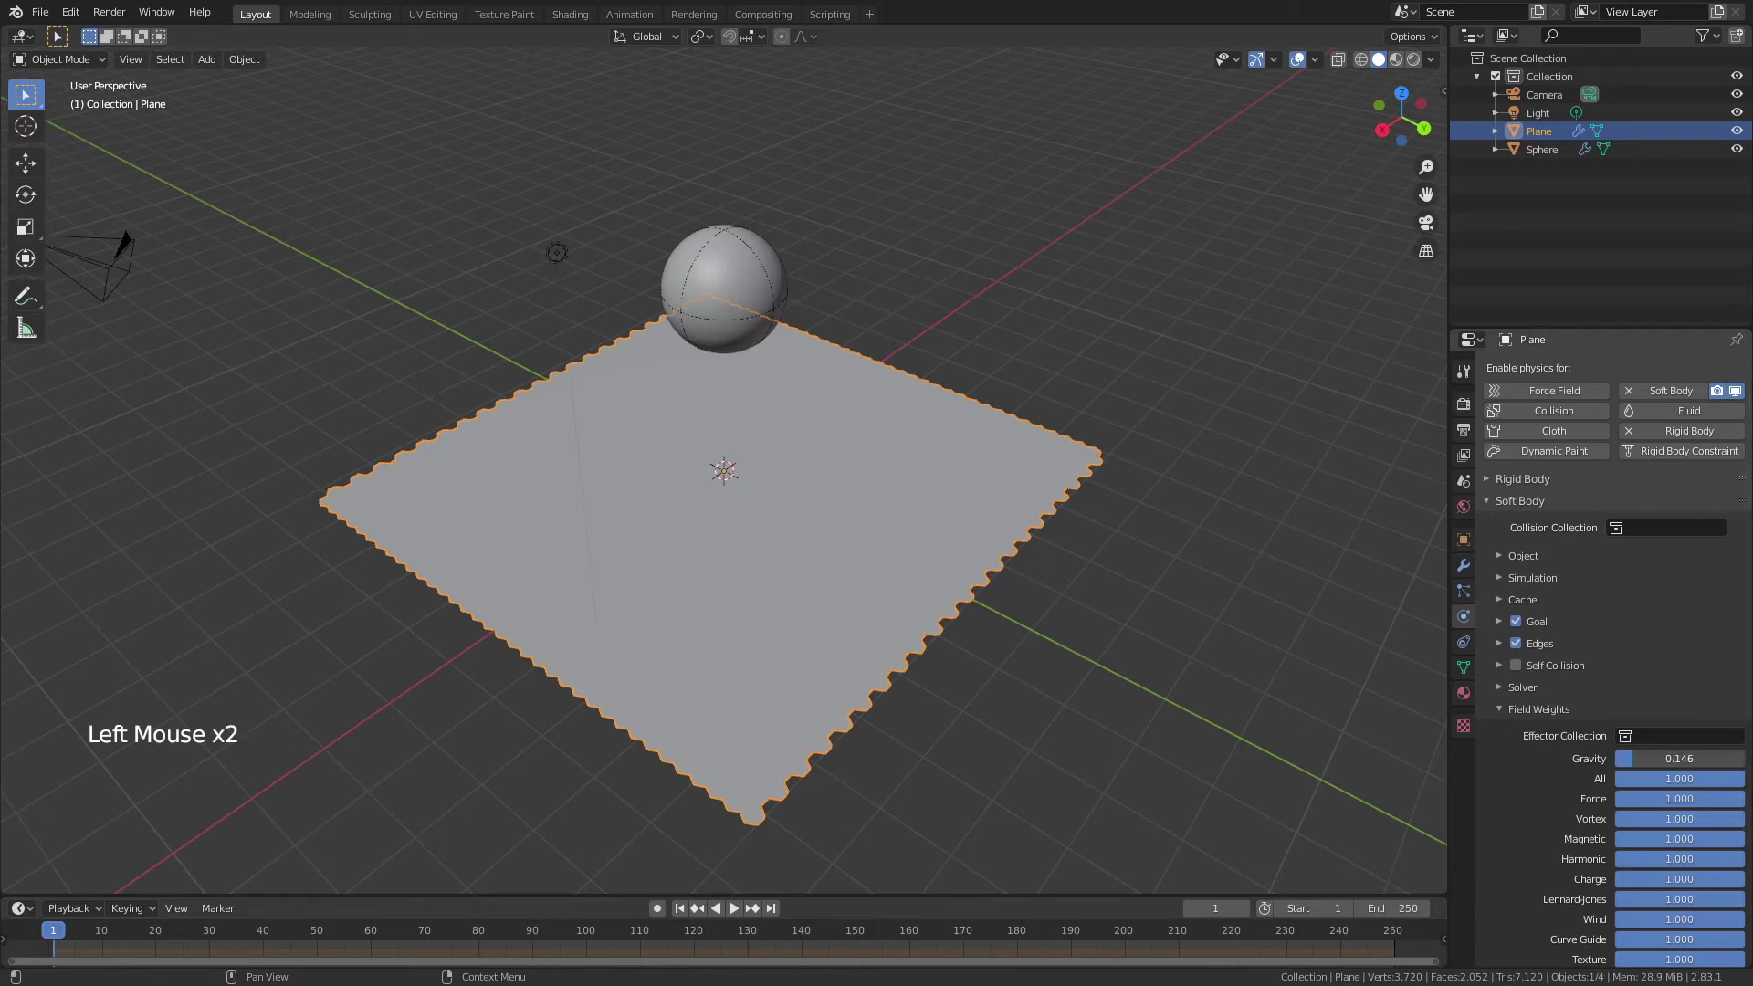
pyautogui.click(1500, 710)
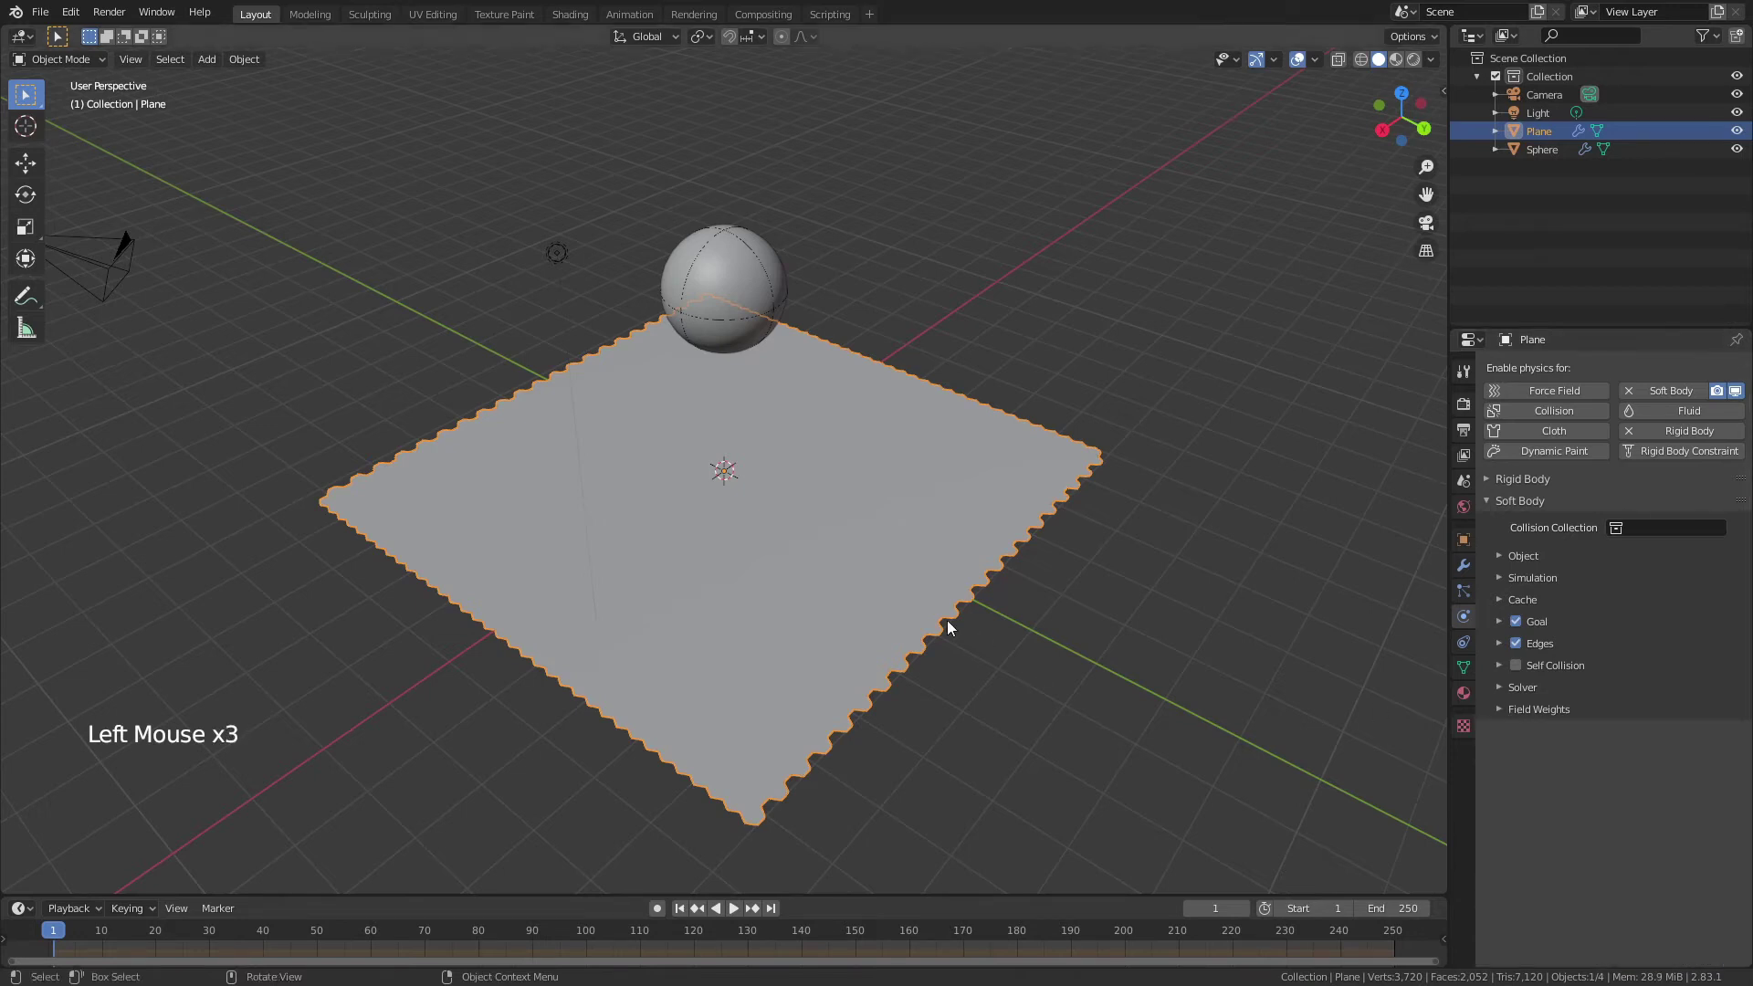
# Step: Keyframe the sphere's location at frame 1
pyautogui.moveTo(940, 619); pyautogui.dragTo(892, 612, button='middle')
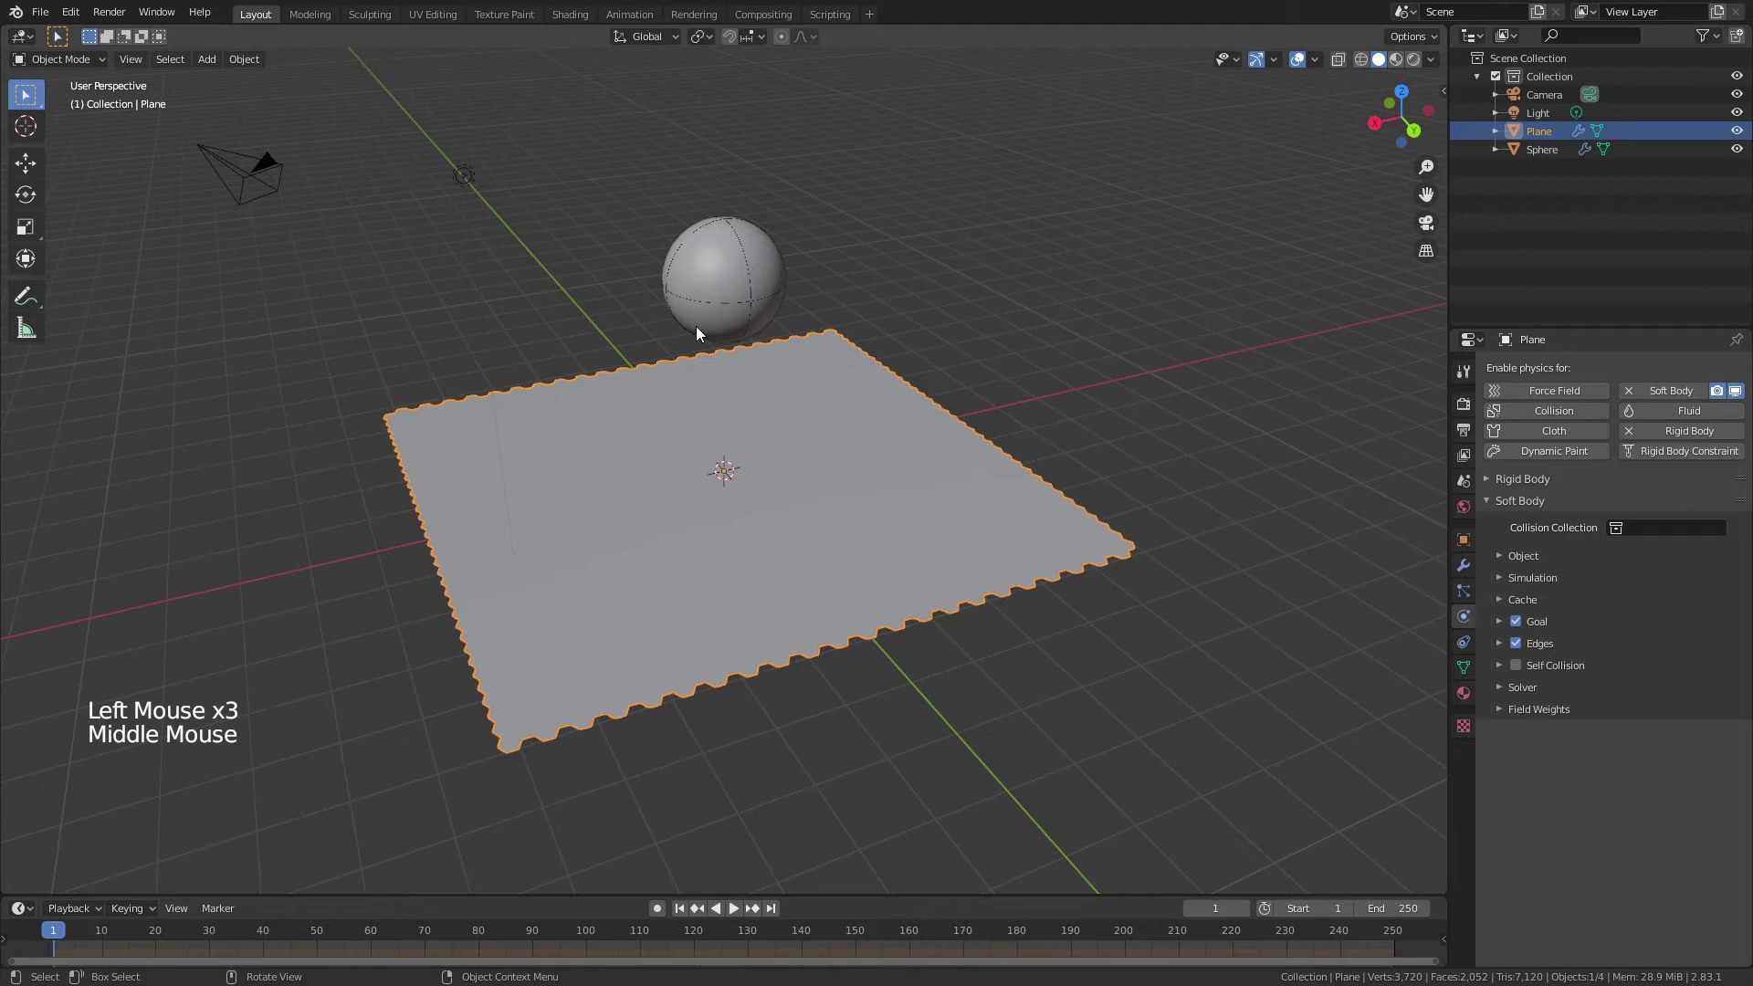
pyautogui.click(716, 299)
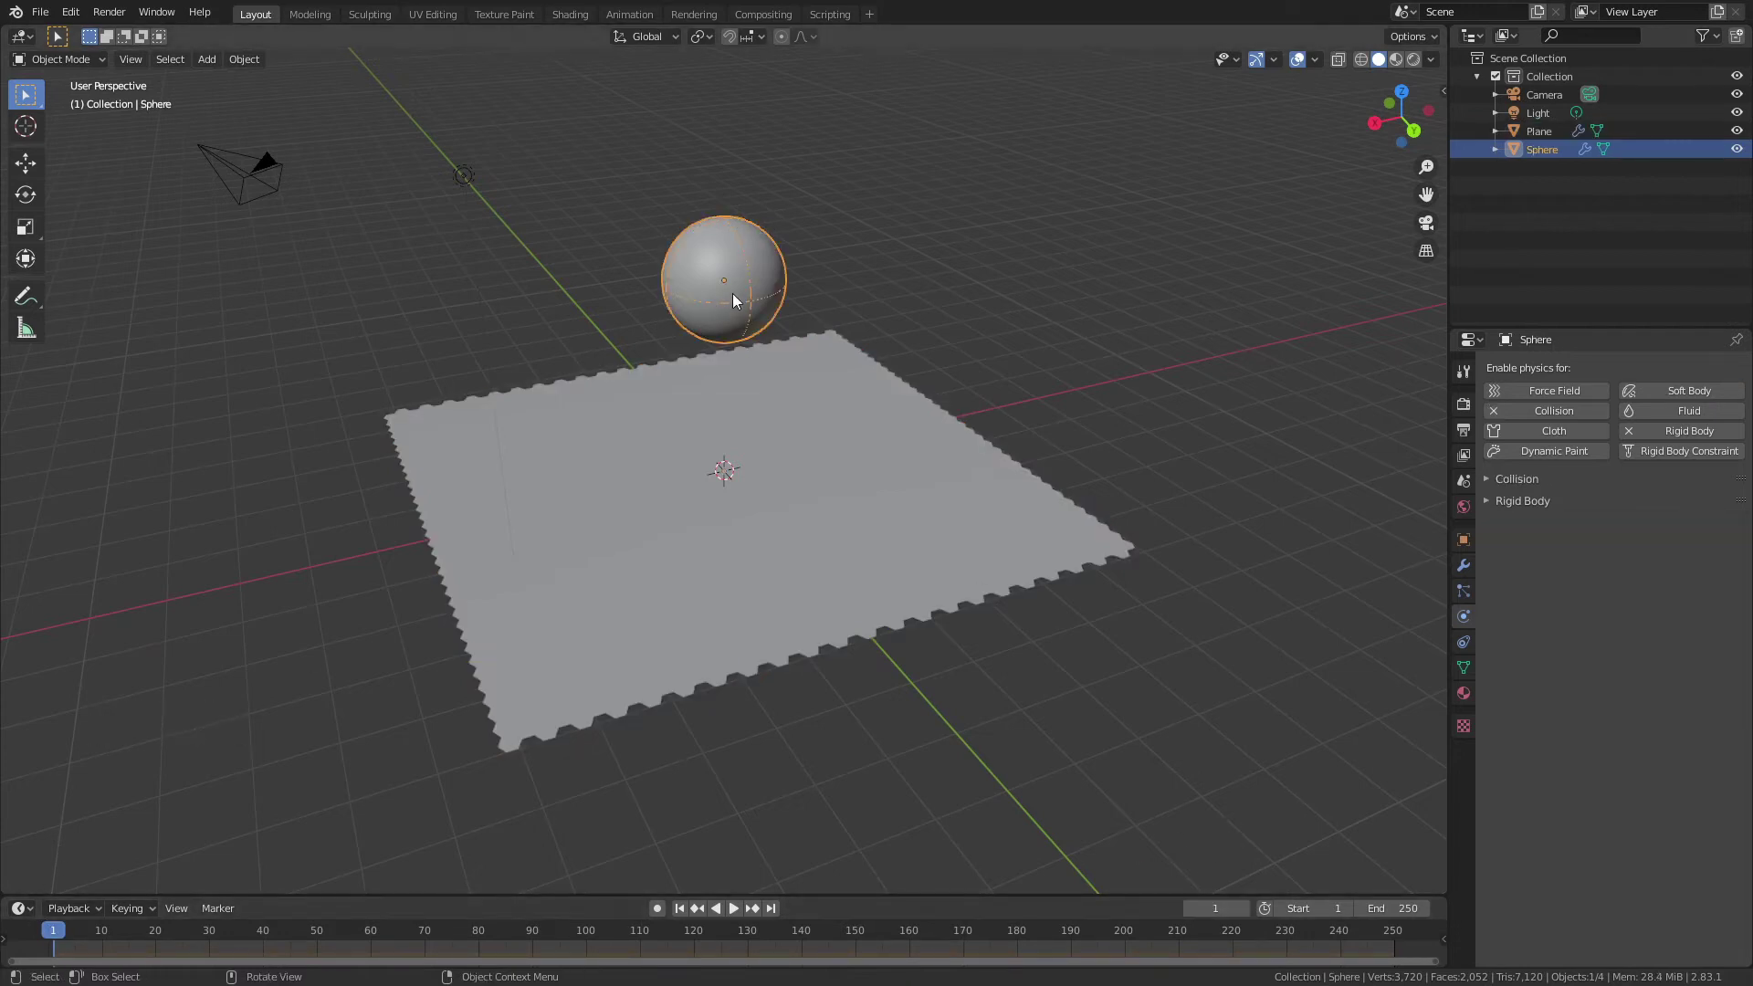
pyautogui.press('i')
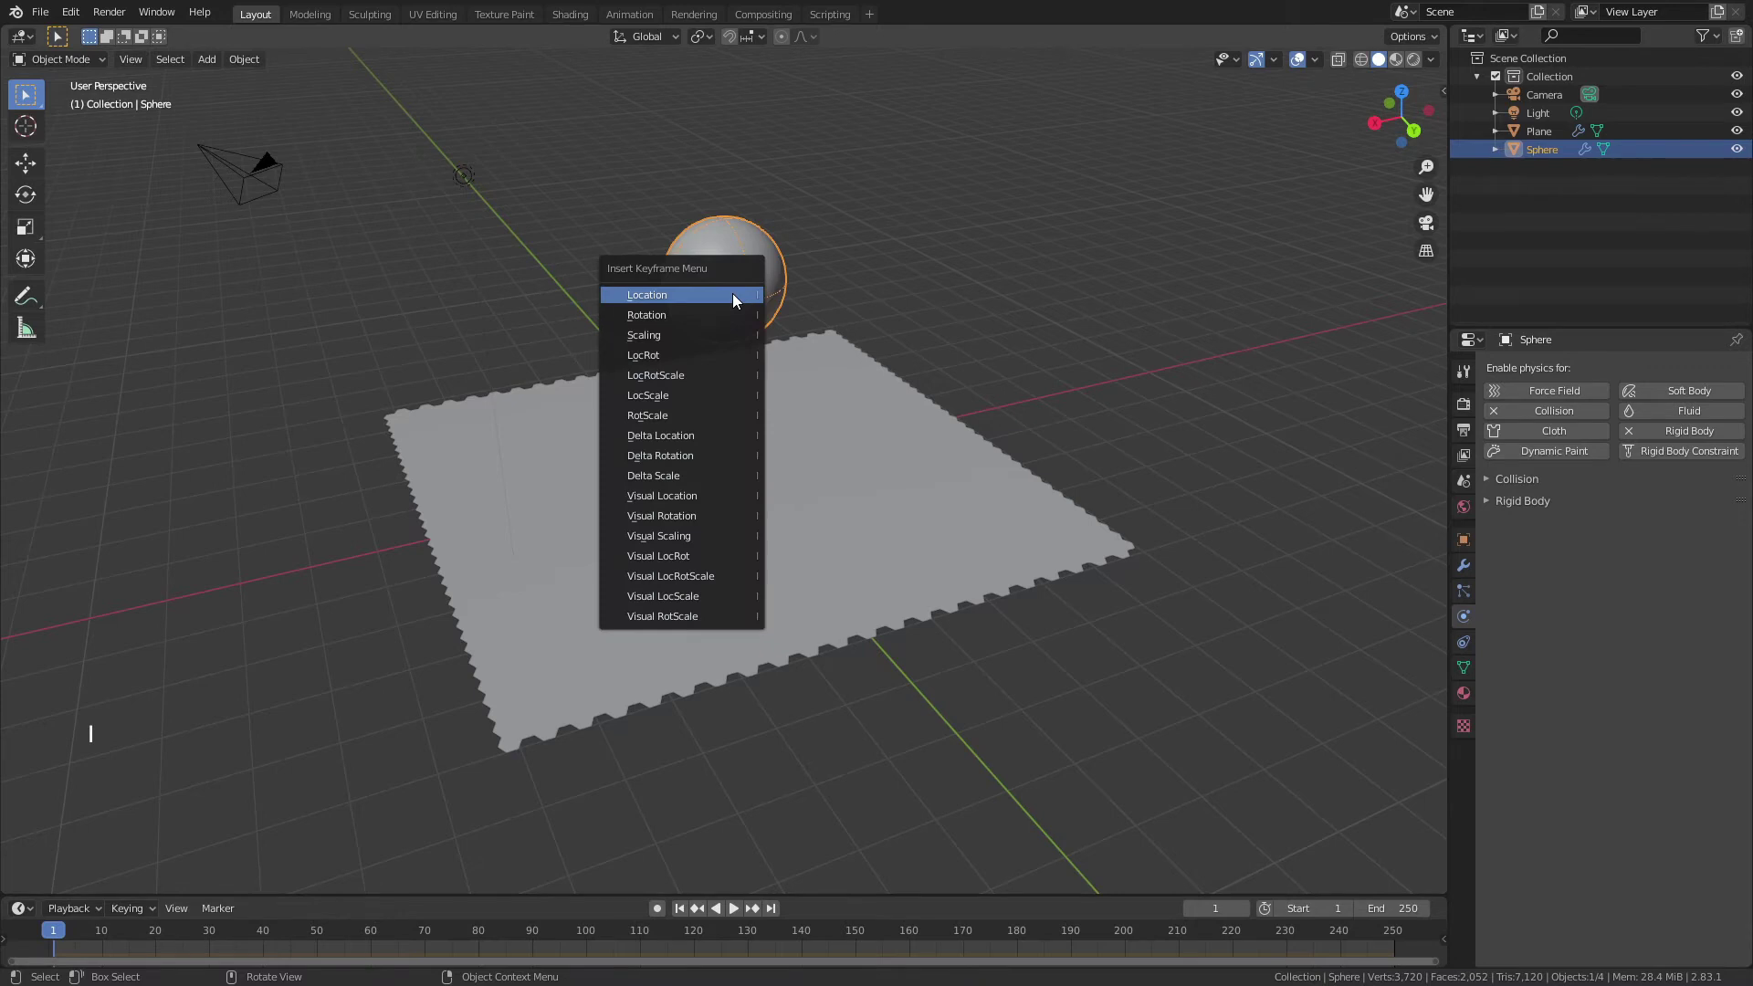
pyautogui.click(733, 293)
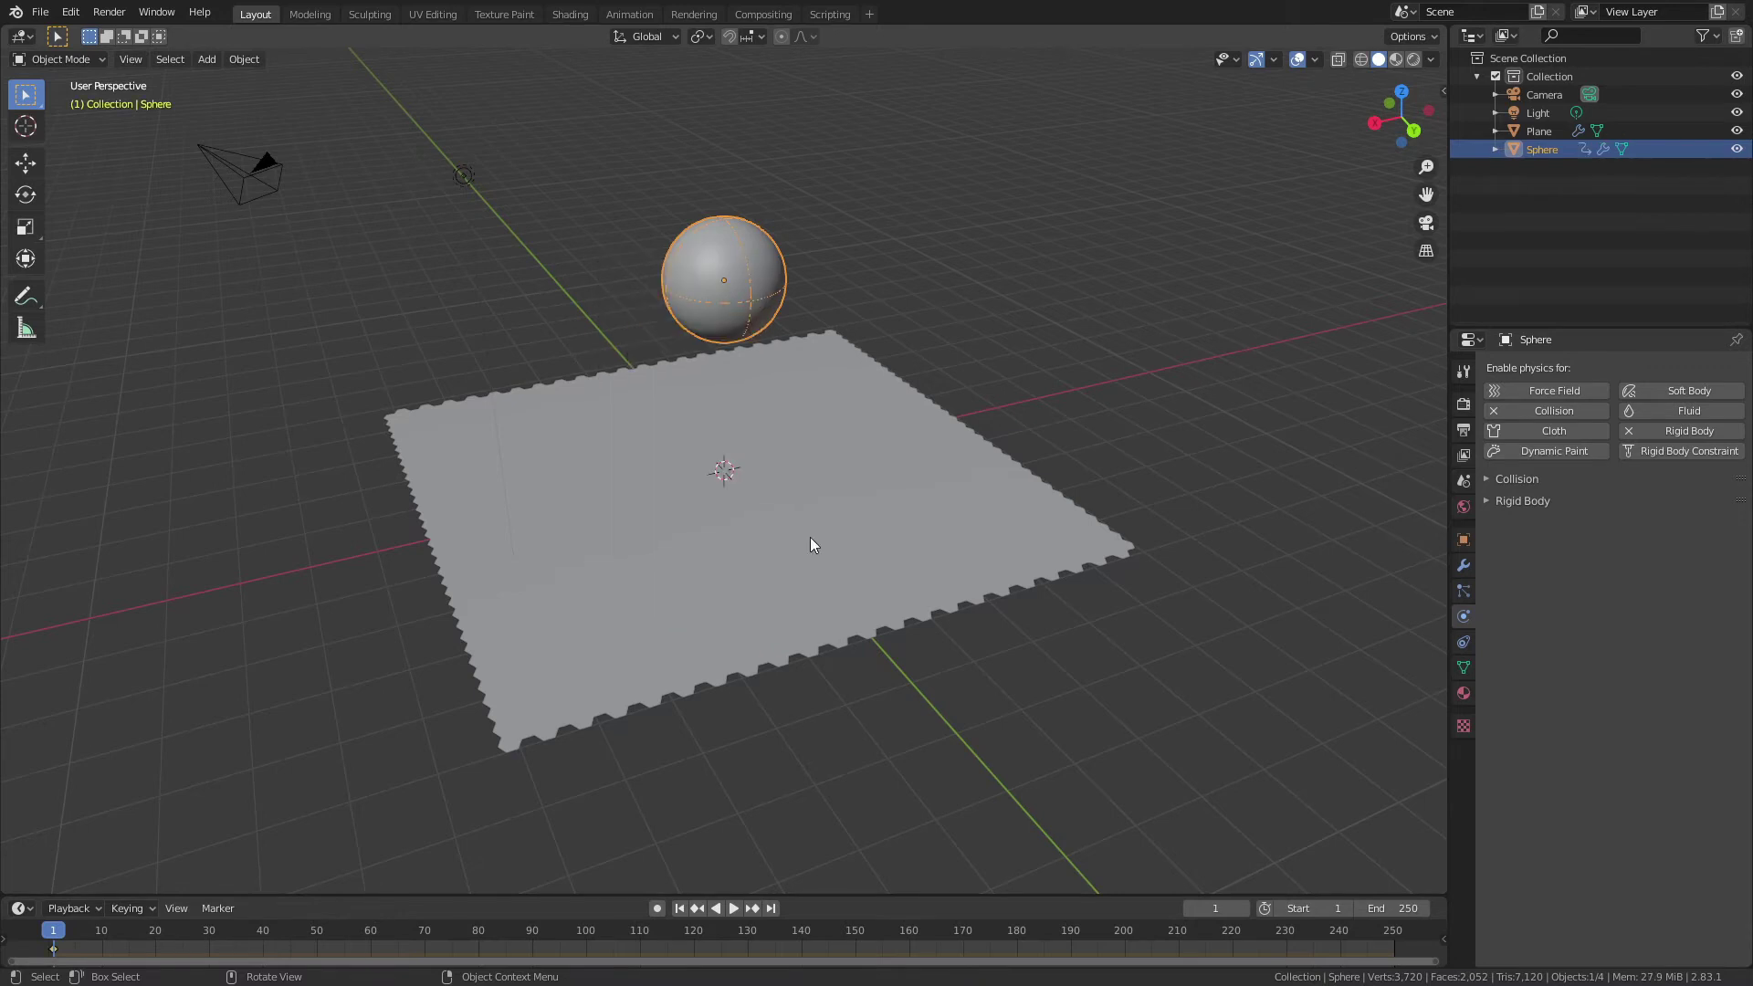
# Step: At frame 100, lower the sphere 3.3432 m into the plane and keyframe its location
pyautogui.click(1216, 913)
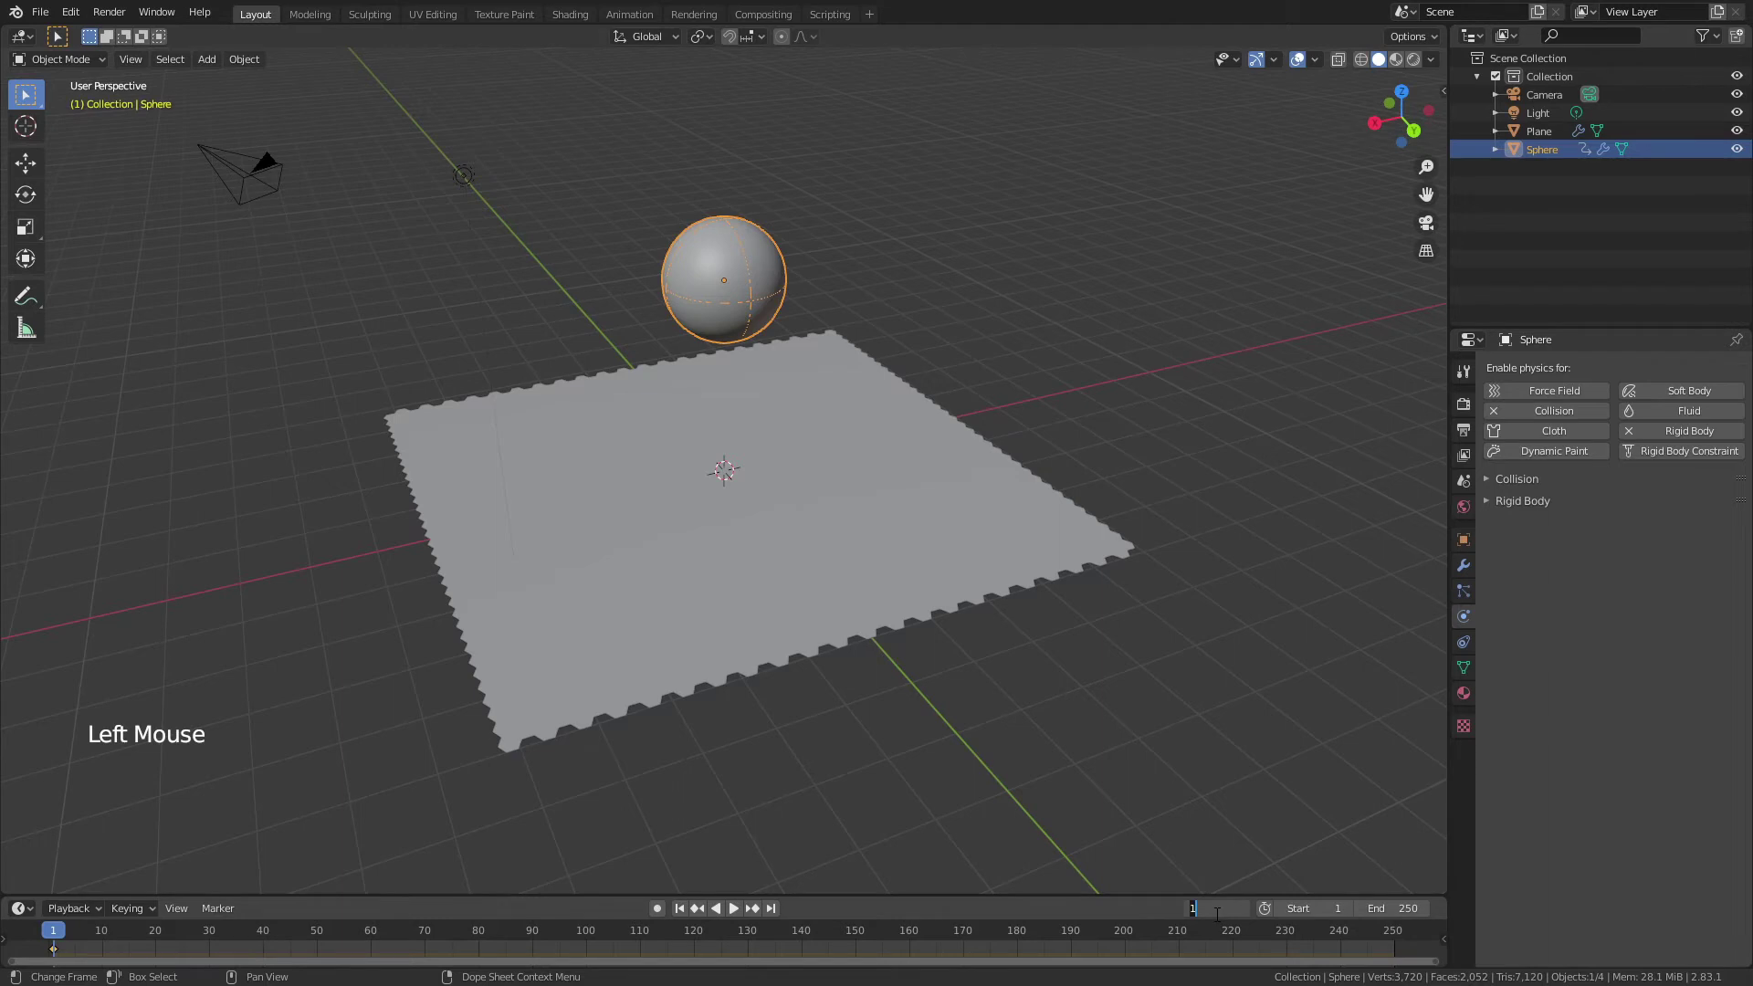
pyautogui.write('100')
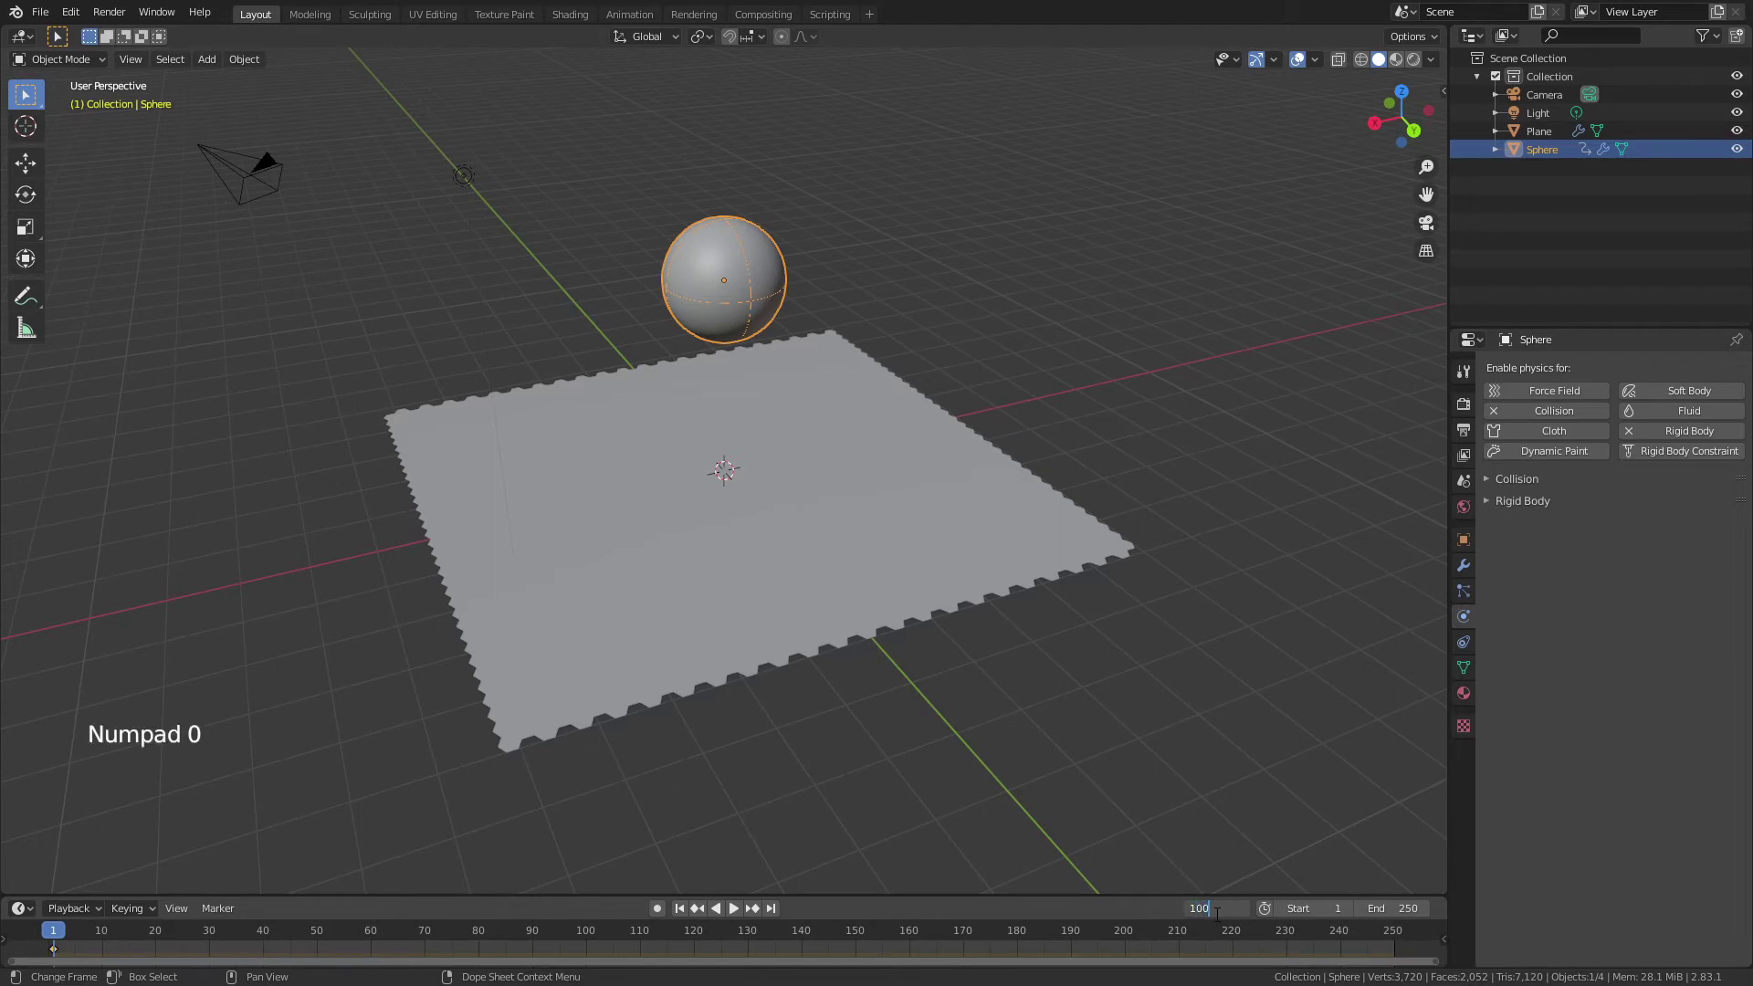
pyautogui.press('Return')
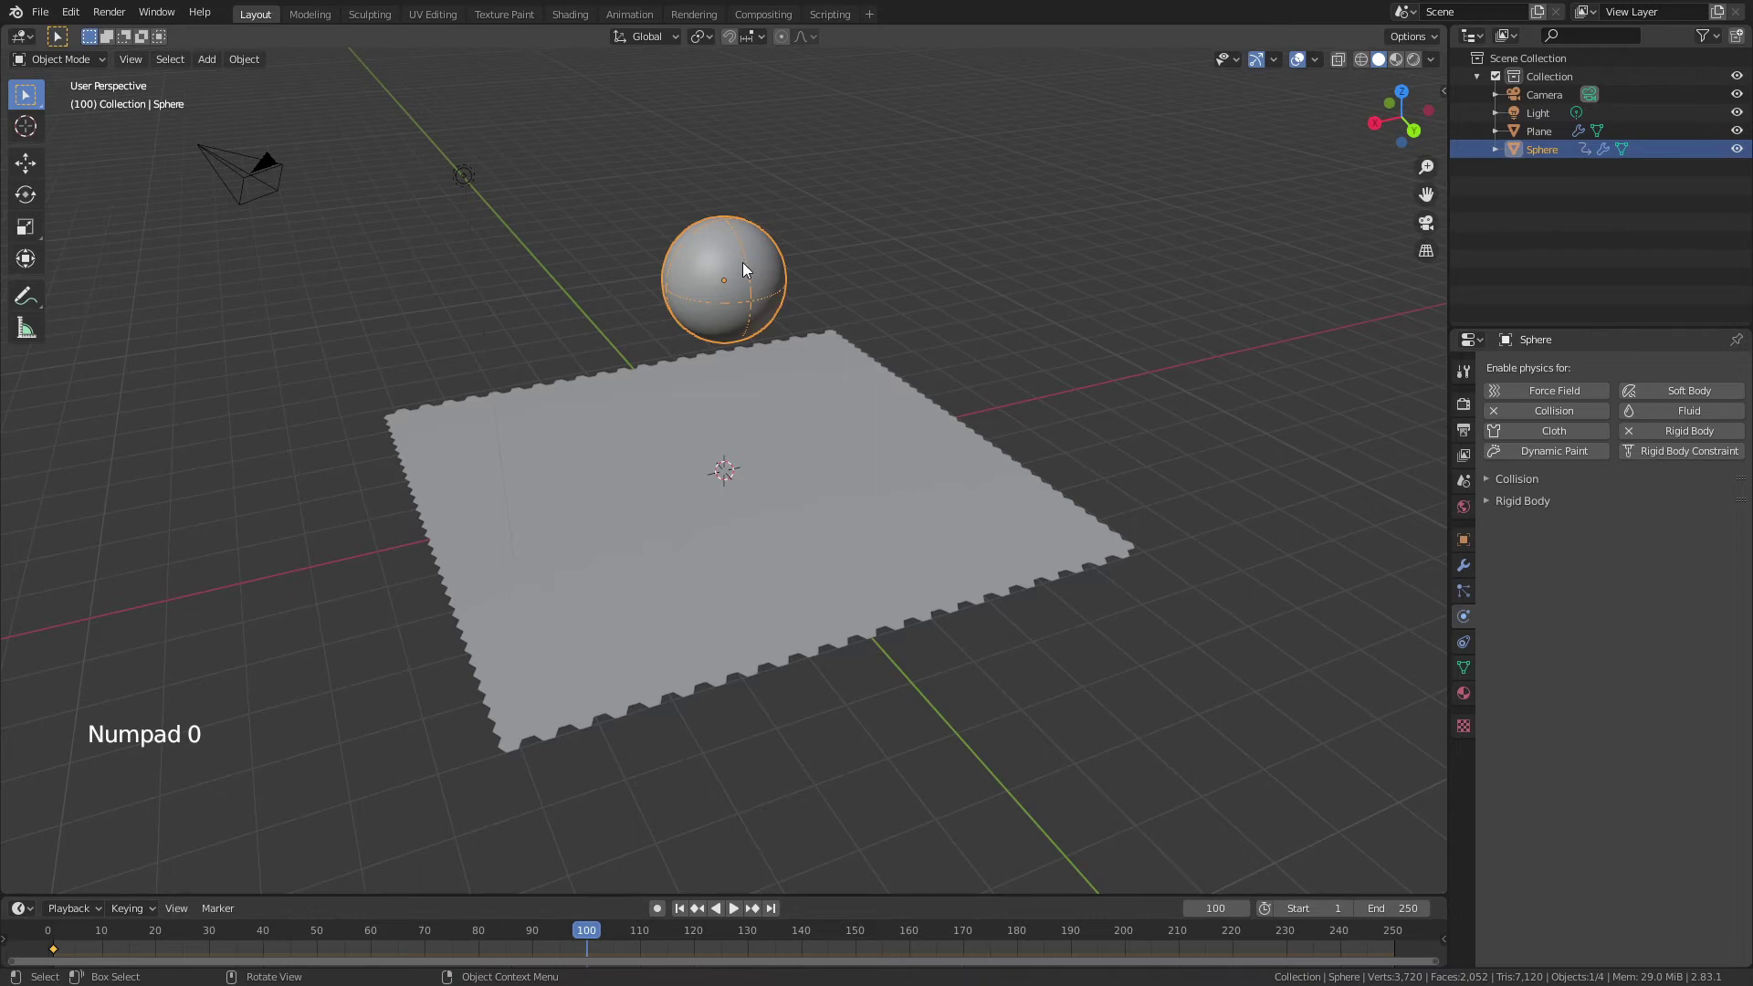
pyautogui.press('g')
pyautogui.press('z')
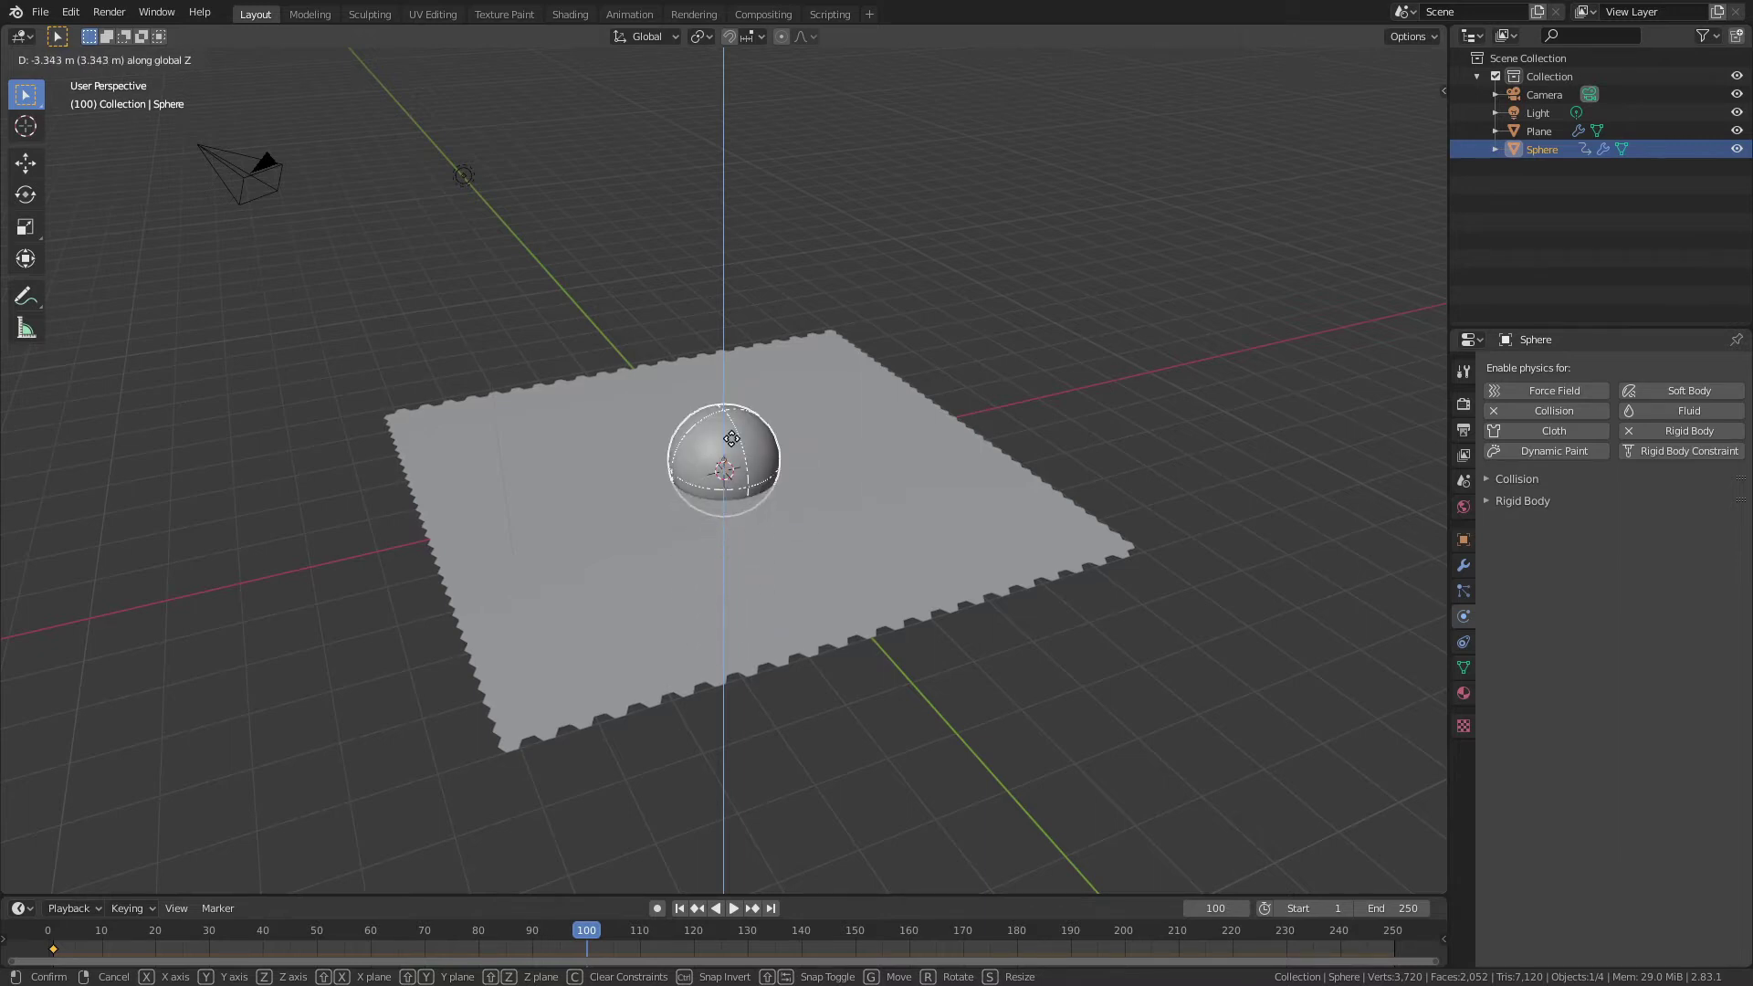
pyautogui.click(732, 439)
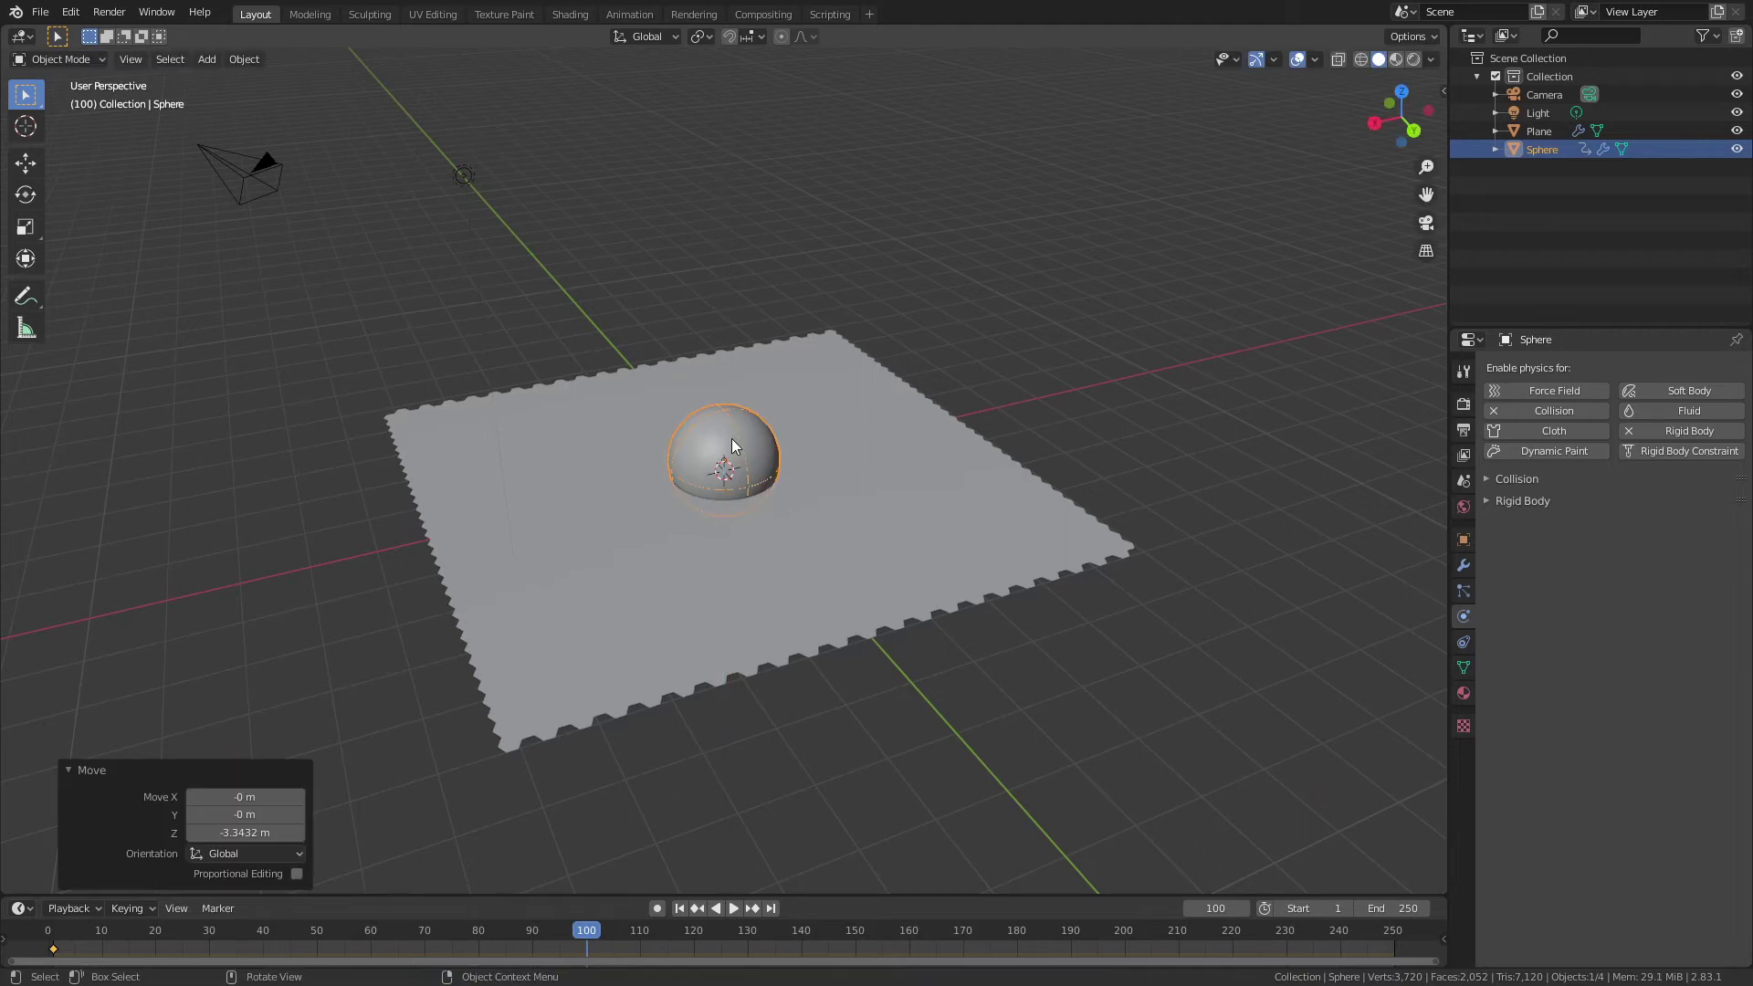
pyautogui.press('i')
pyautogui.click(765, 362)
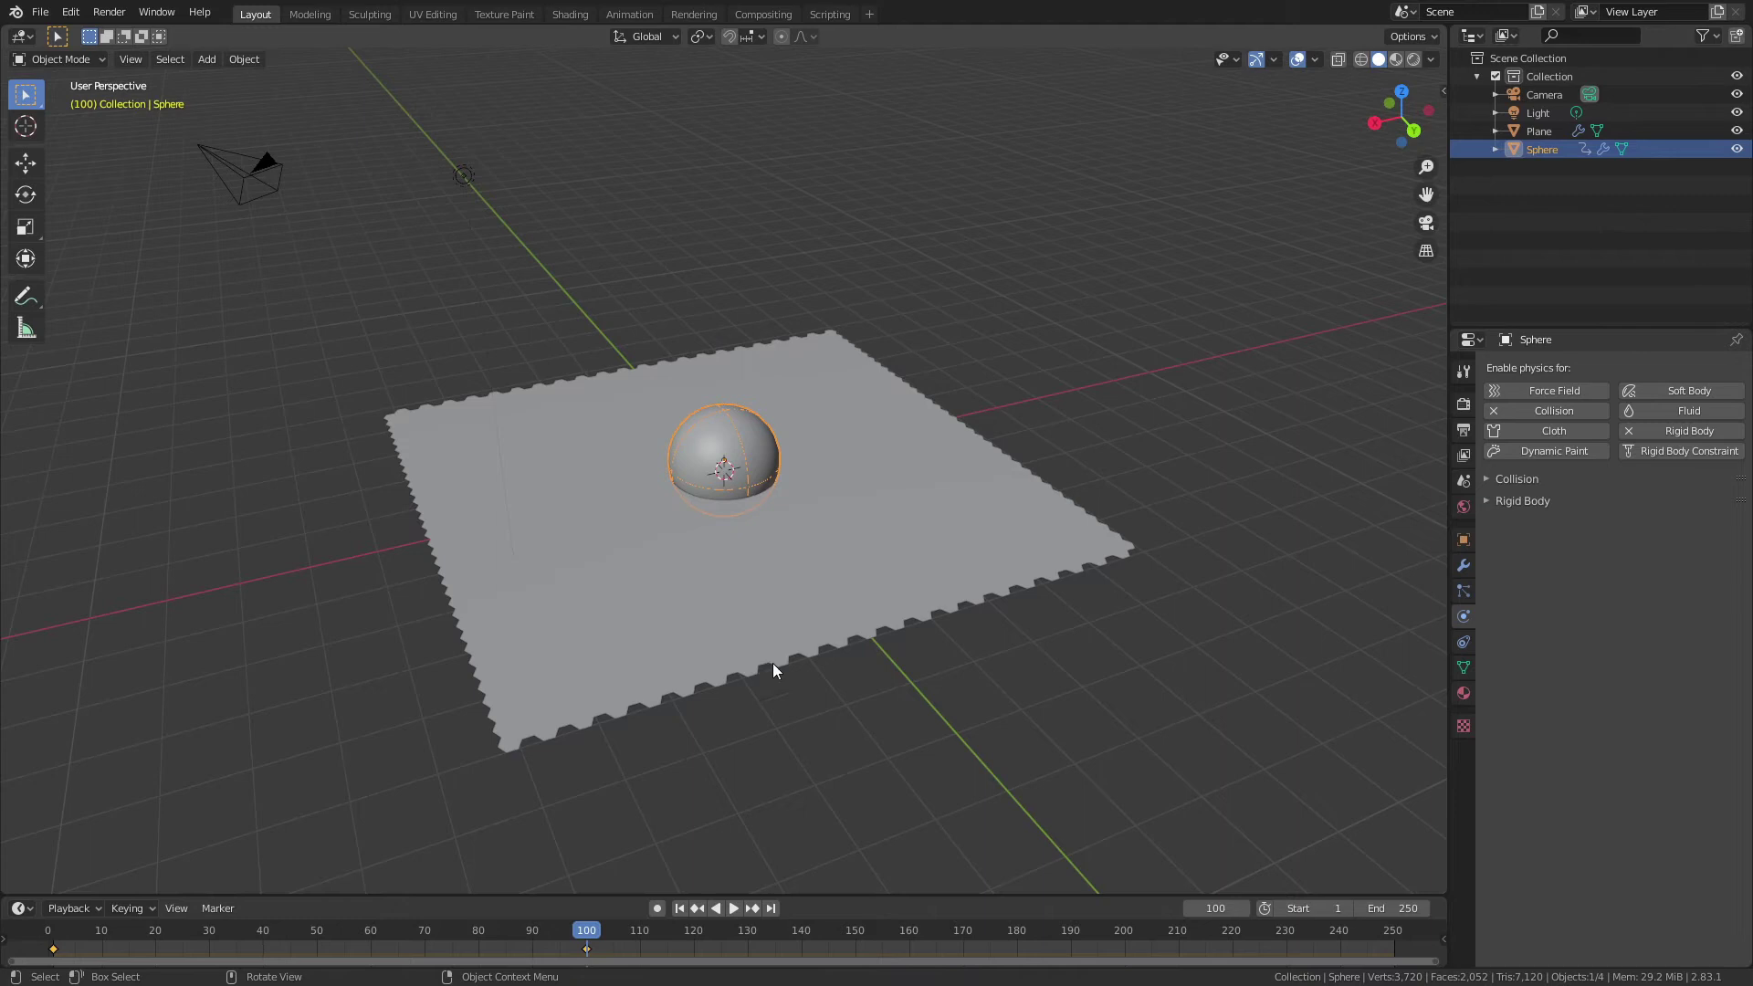
pyautogui.click(680, 908)
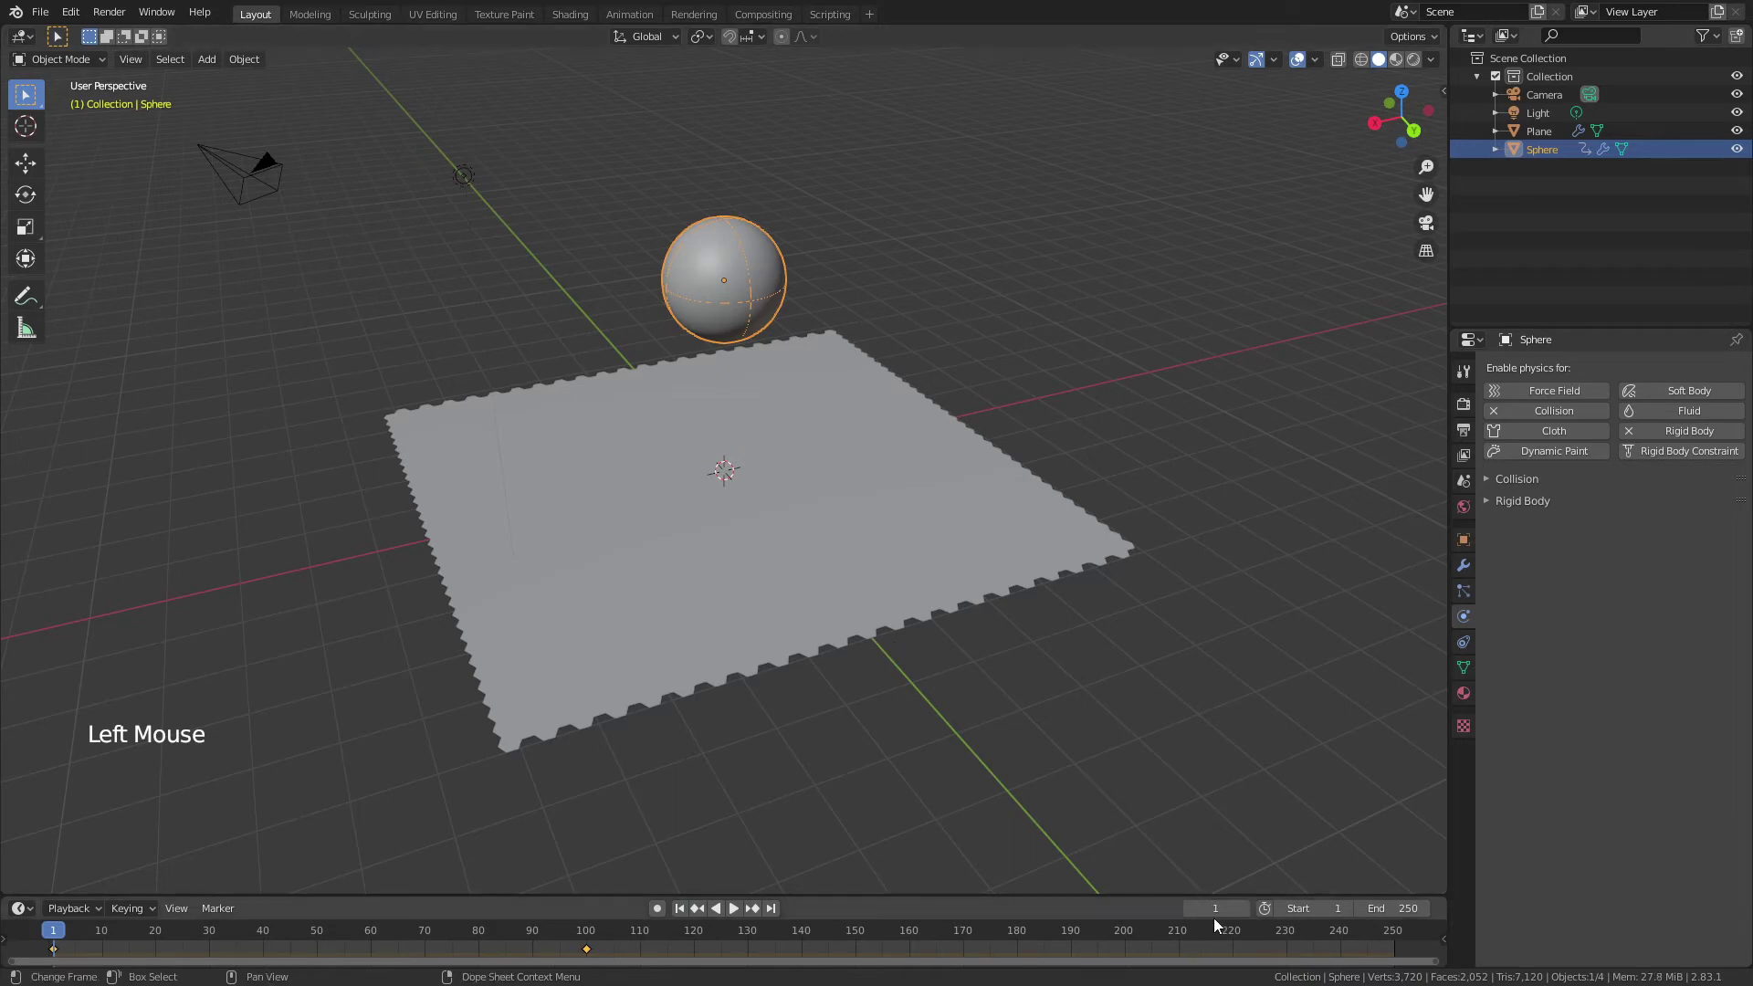
pyautogui.click(732, 912)
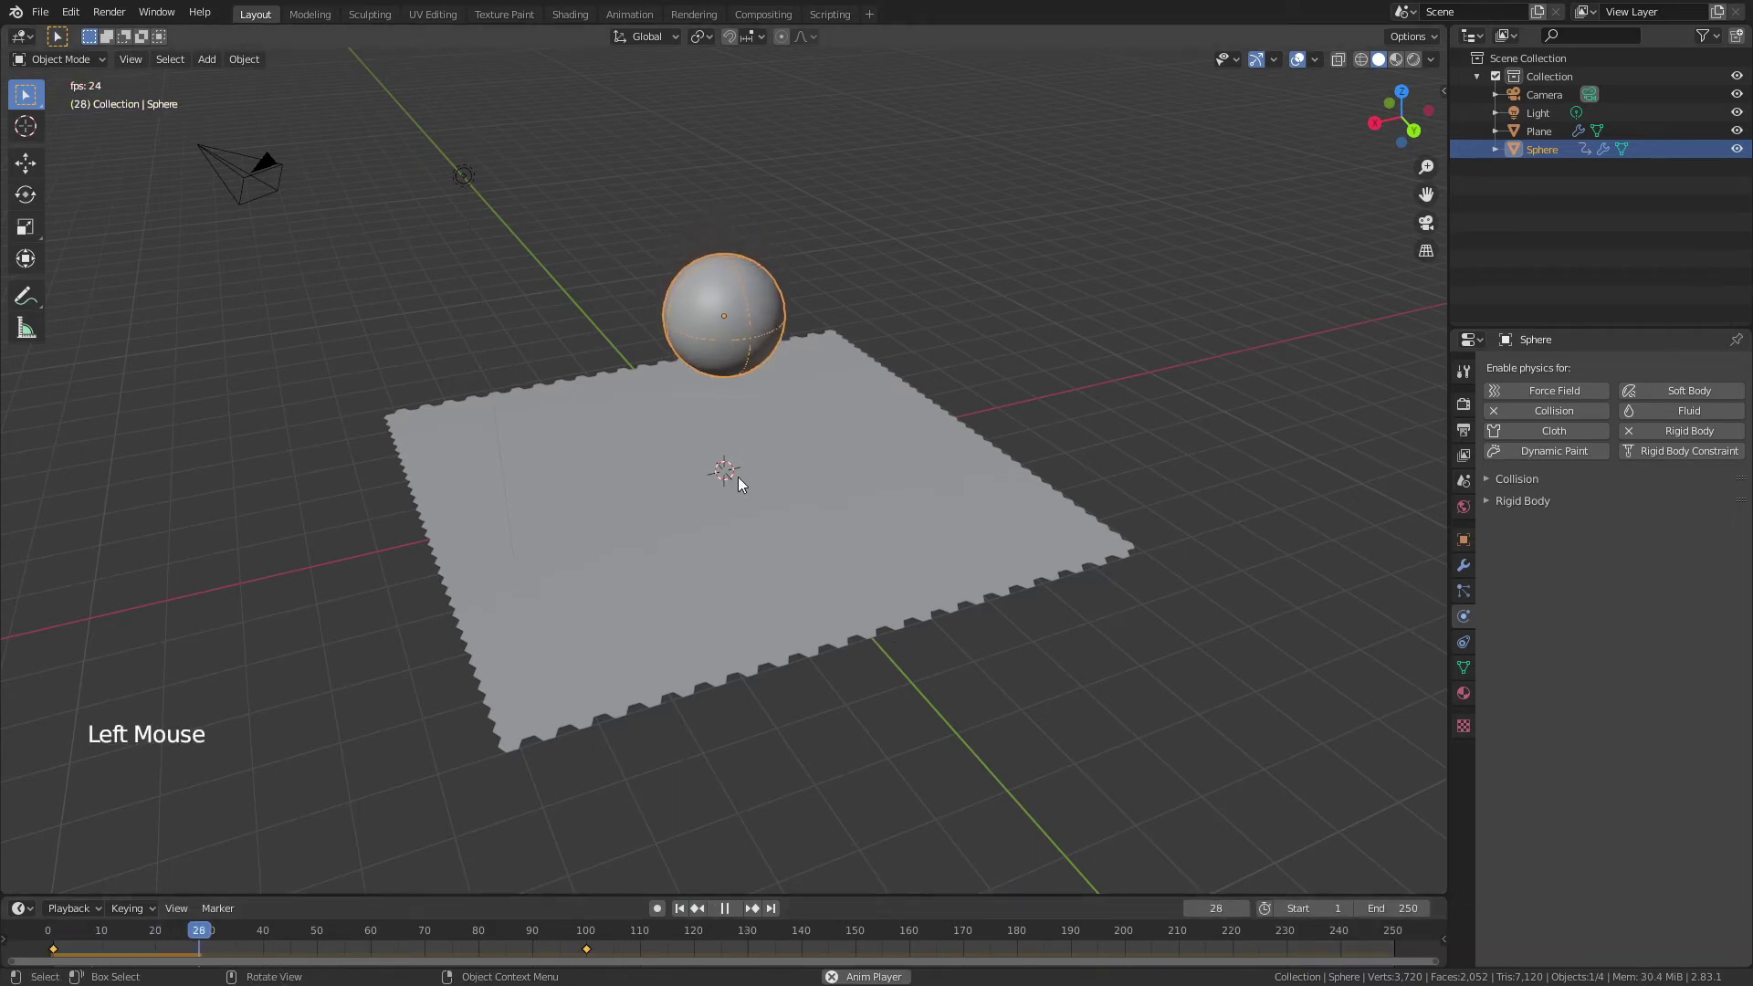
pyautogui.click(725, 910)
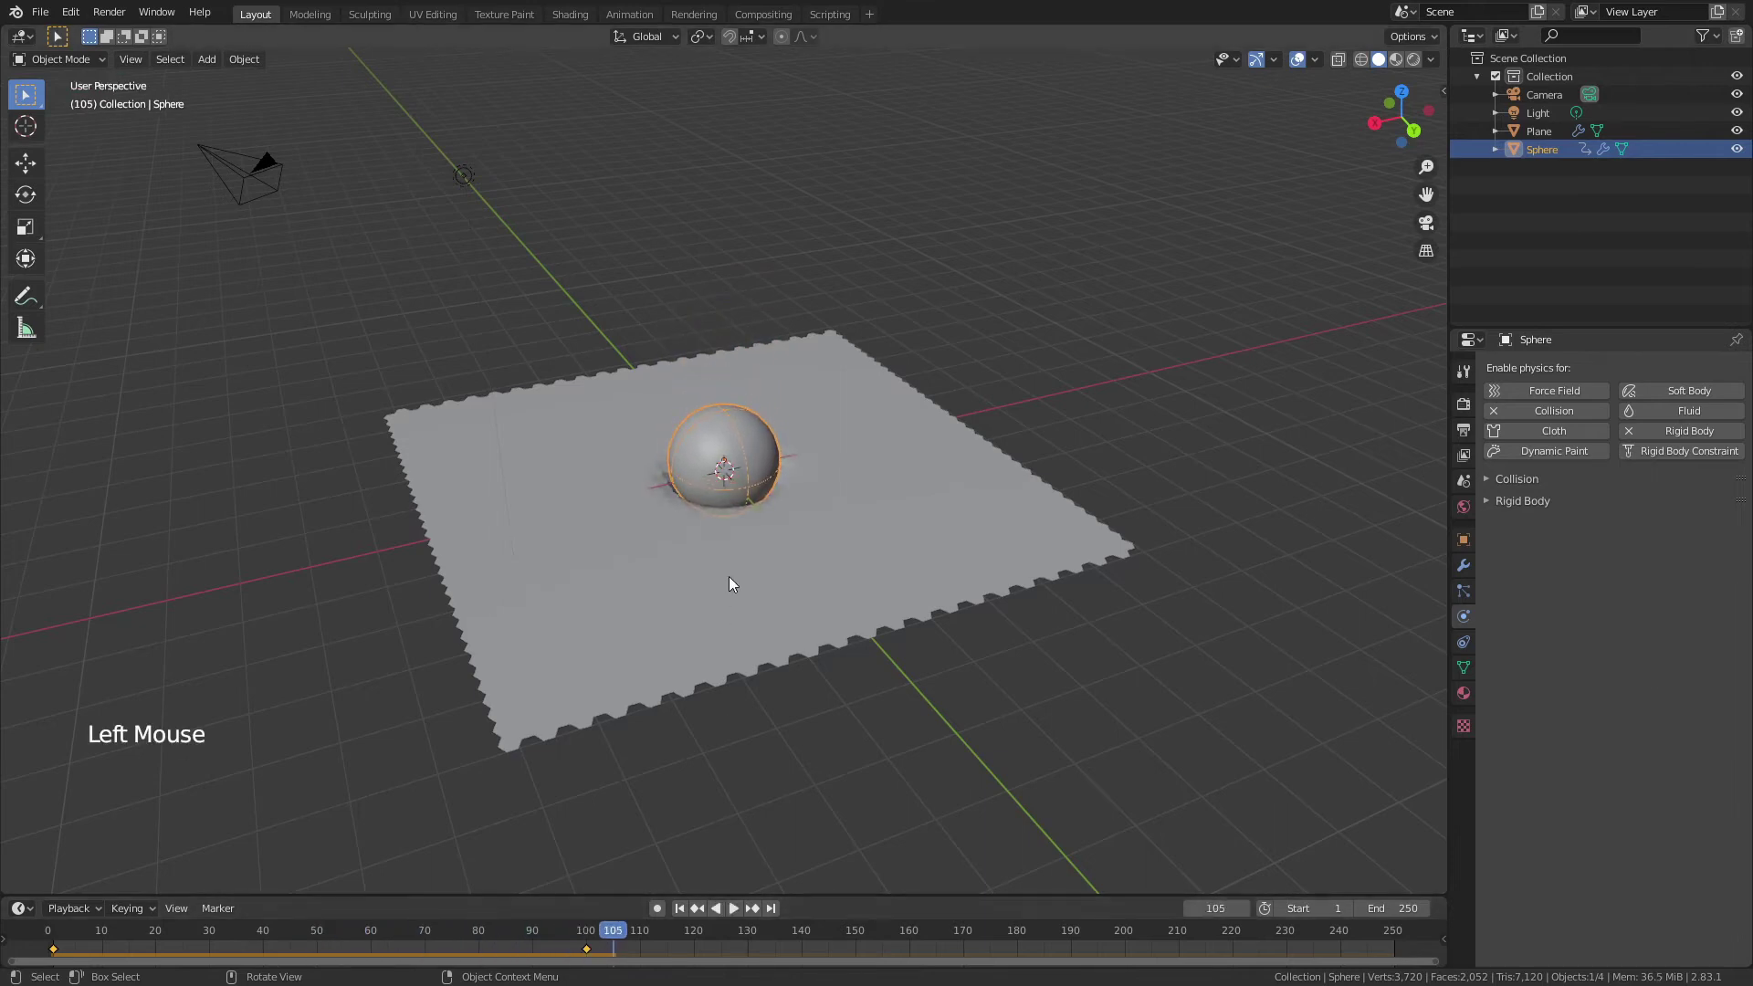
pyautogui.scroll(5, 753, 522)
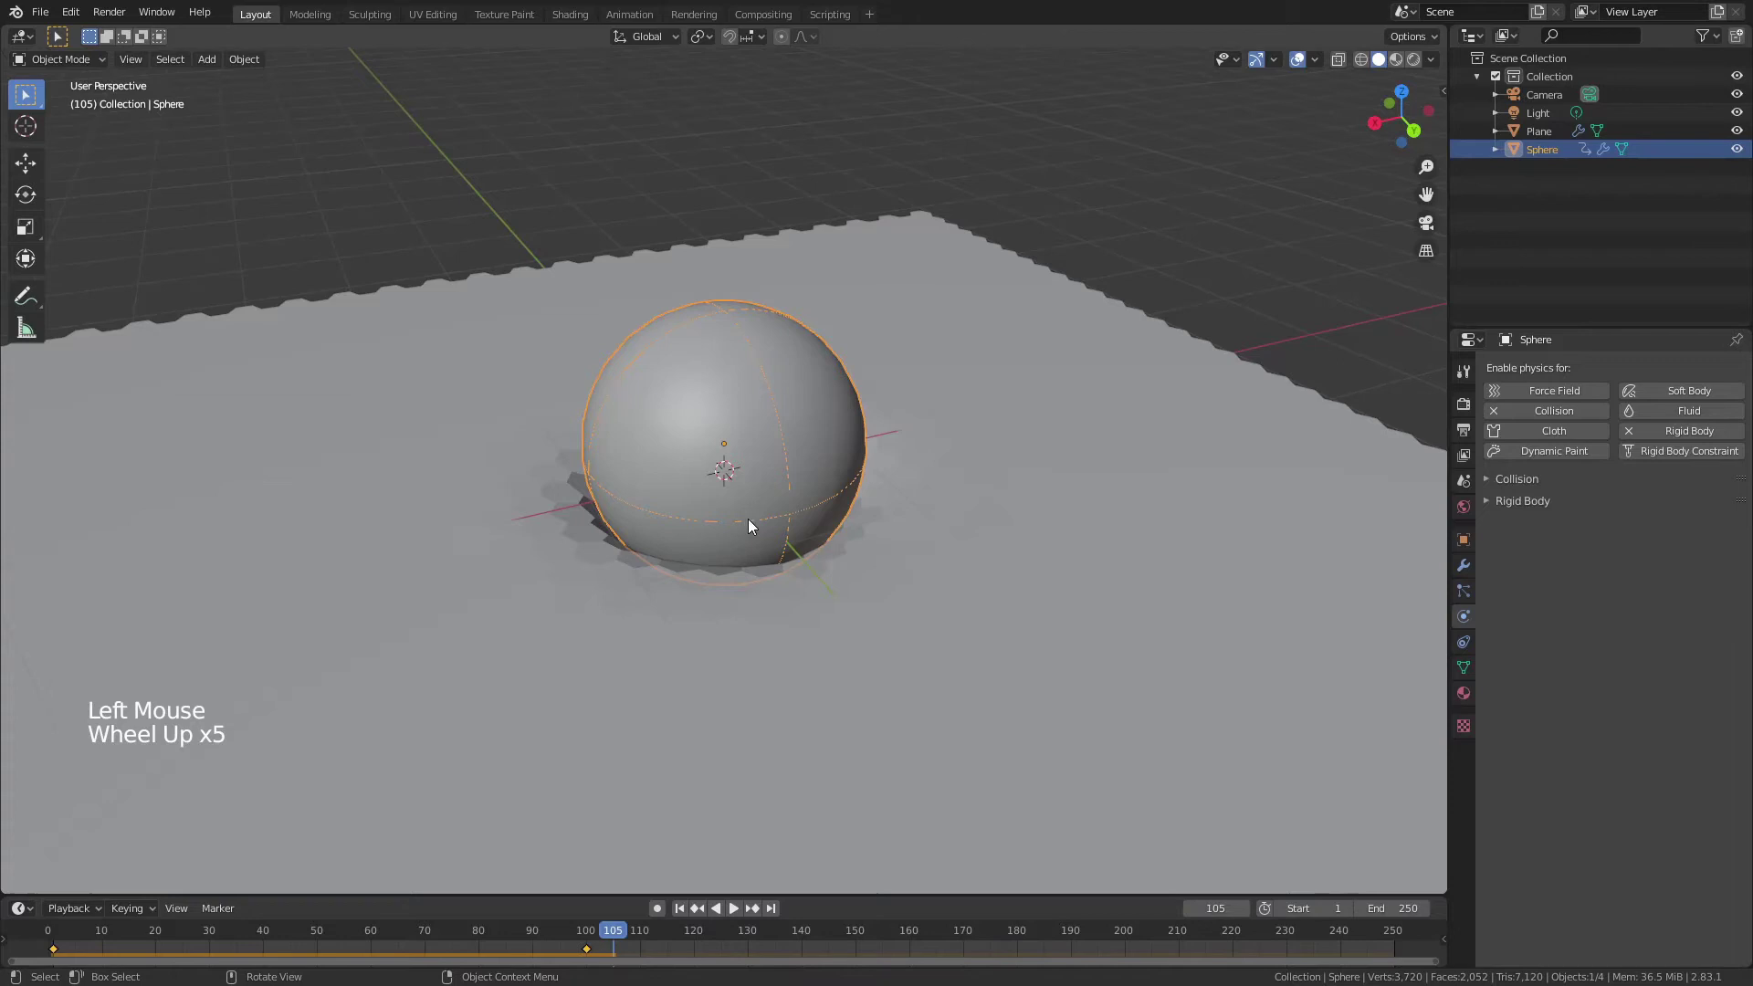
pyautogui.scroll(-3, 748, 518)
pyautogui.click(1737, 149)
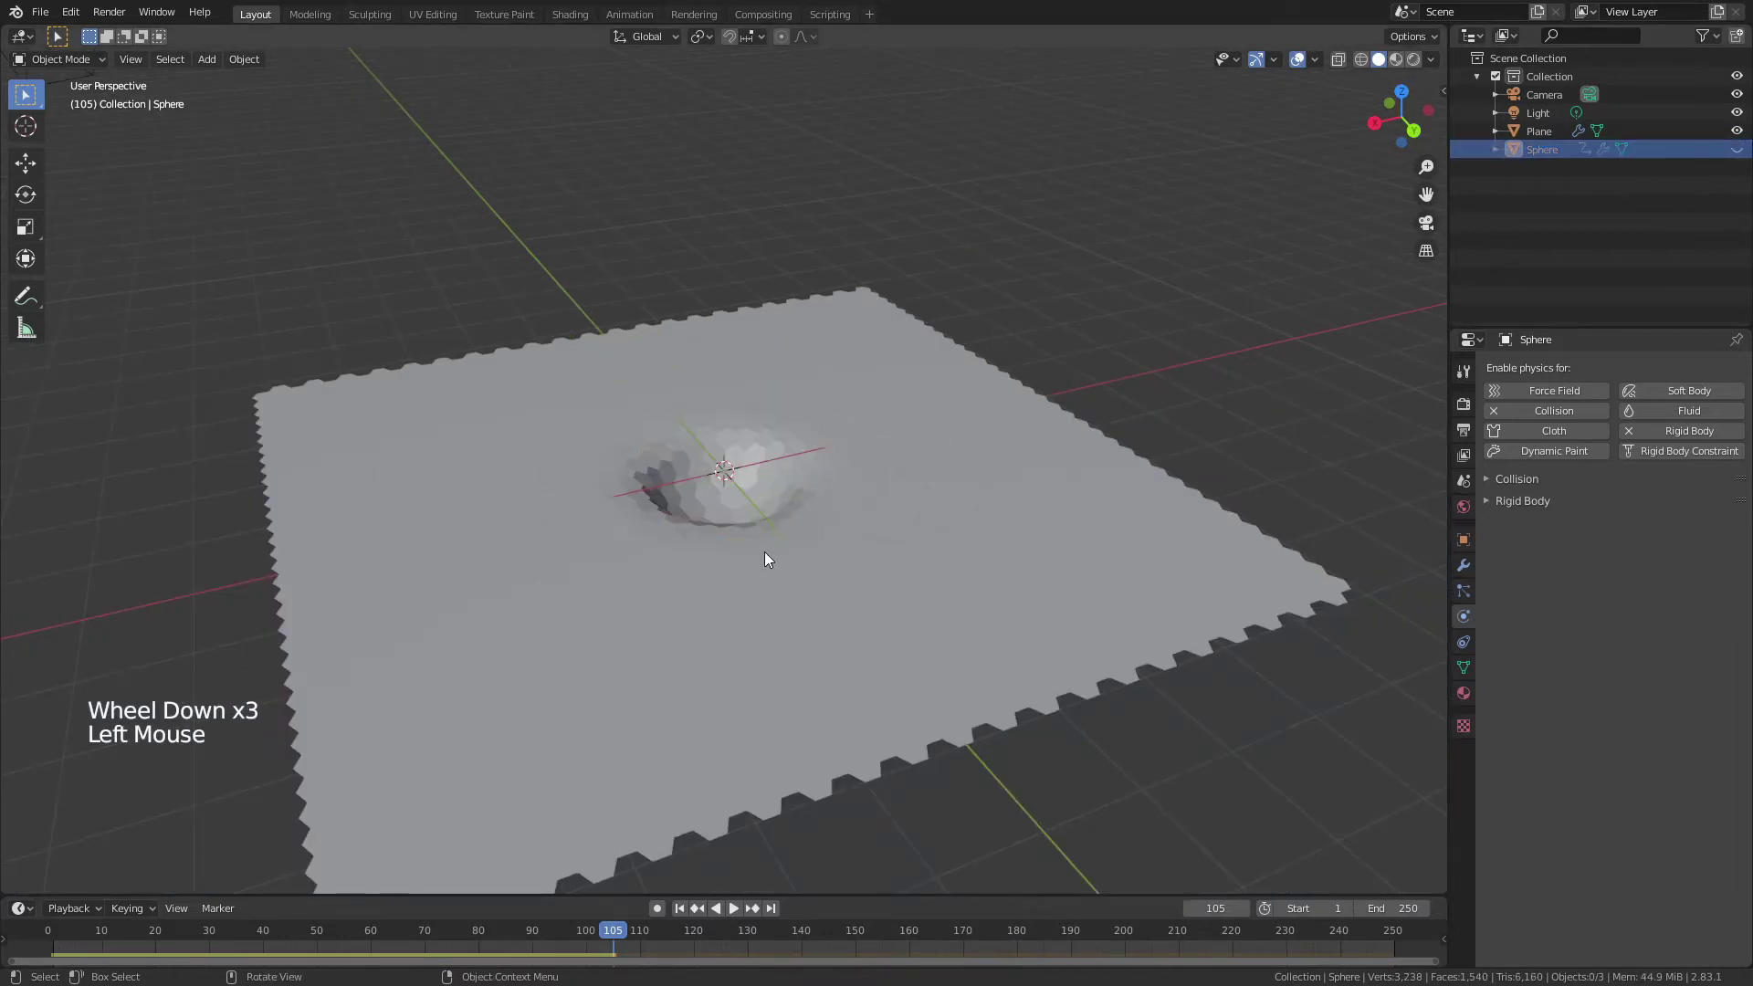
pyautogui.moveTo(767, 552); pyautogui.dragTo(791, 600, button='middle')
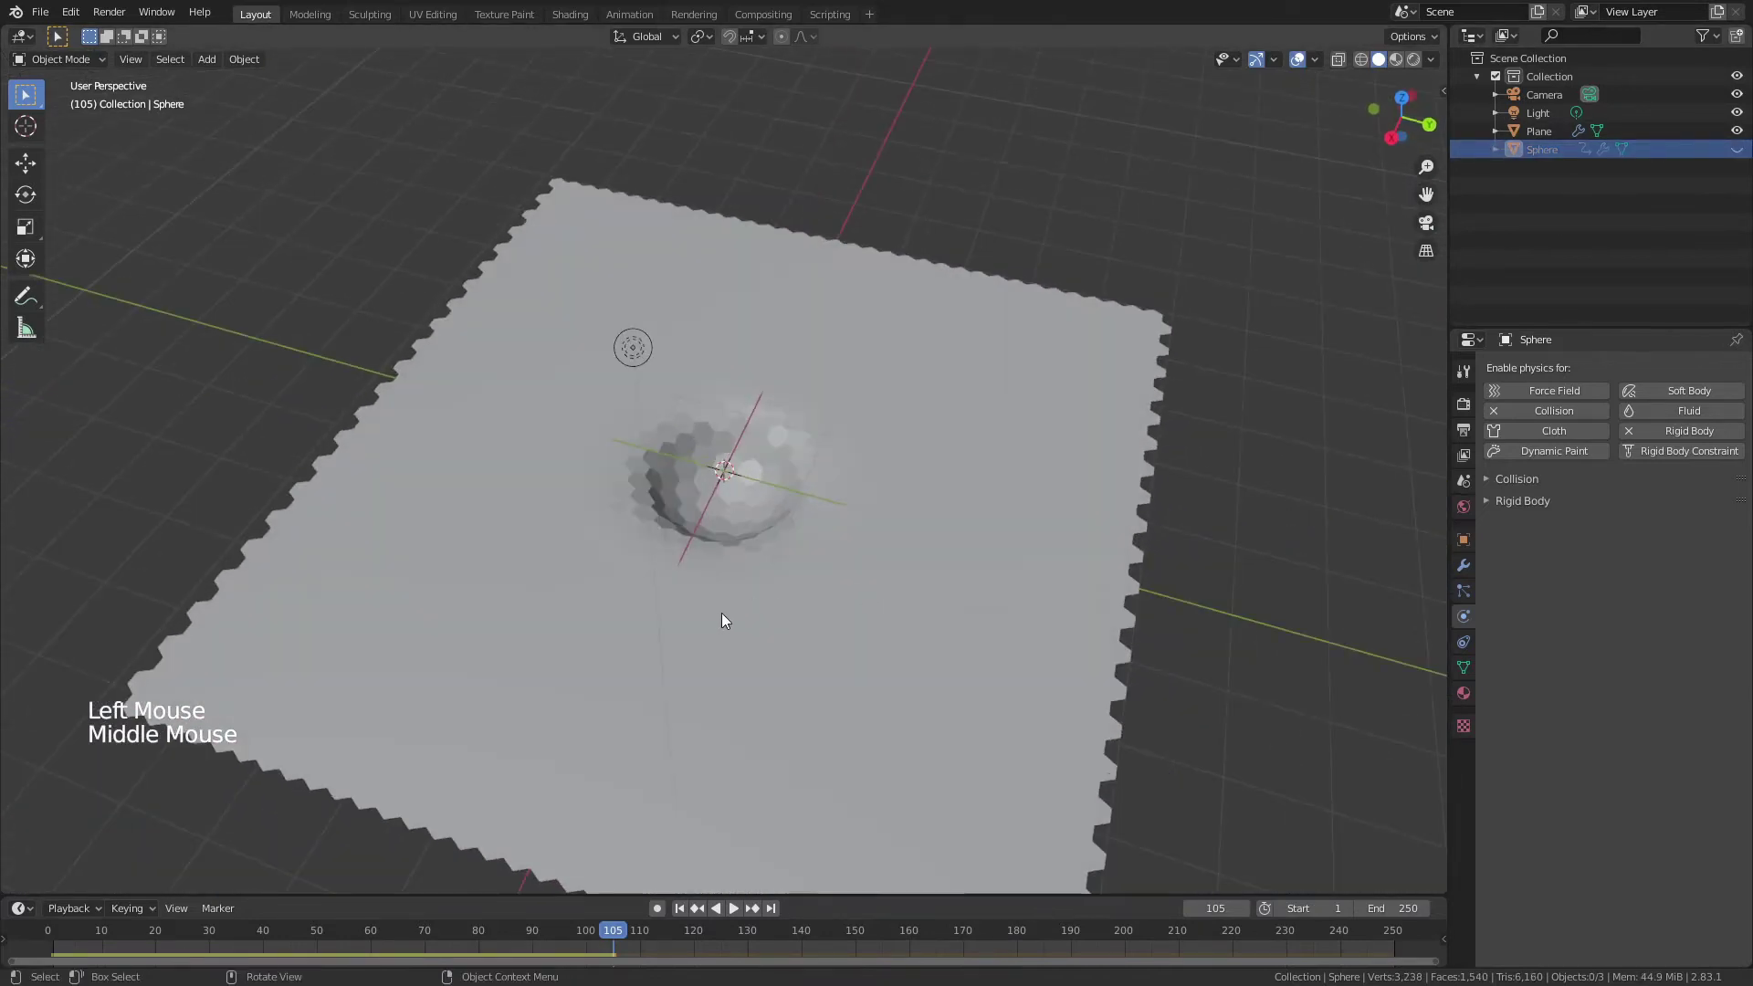
pyautogui.scroll(-2, 716, 614)
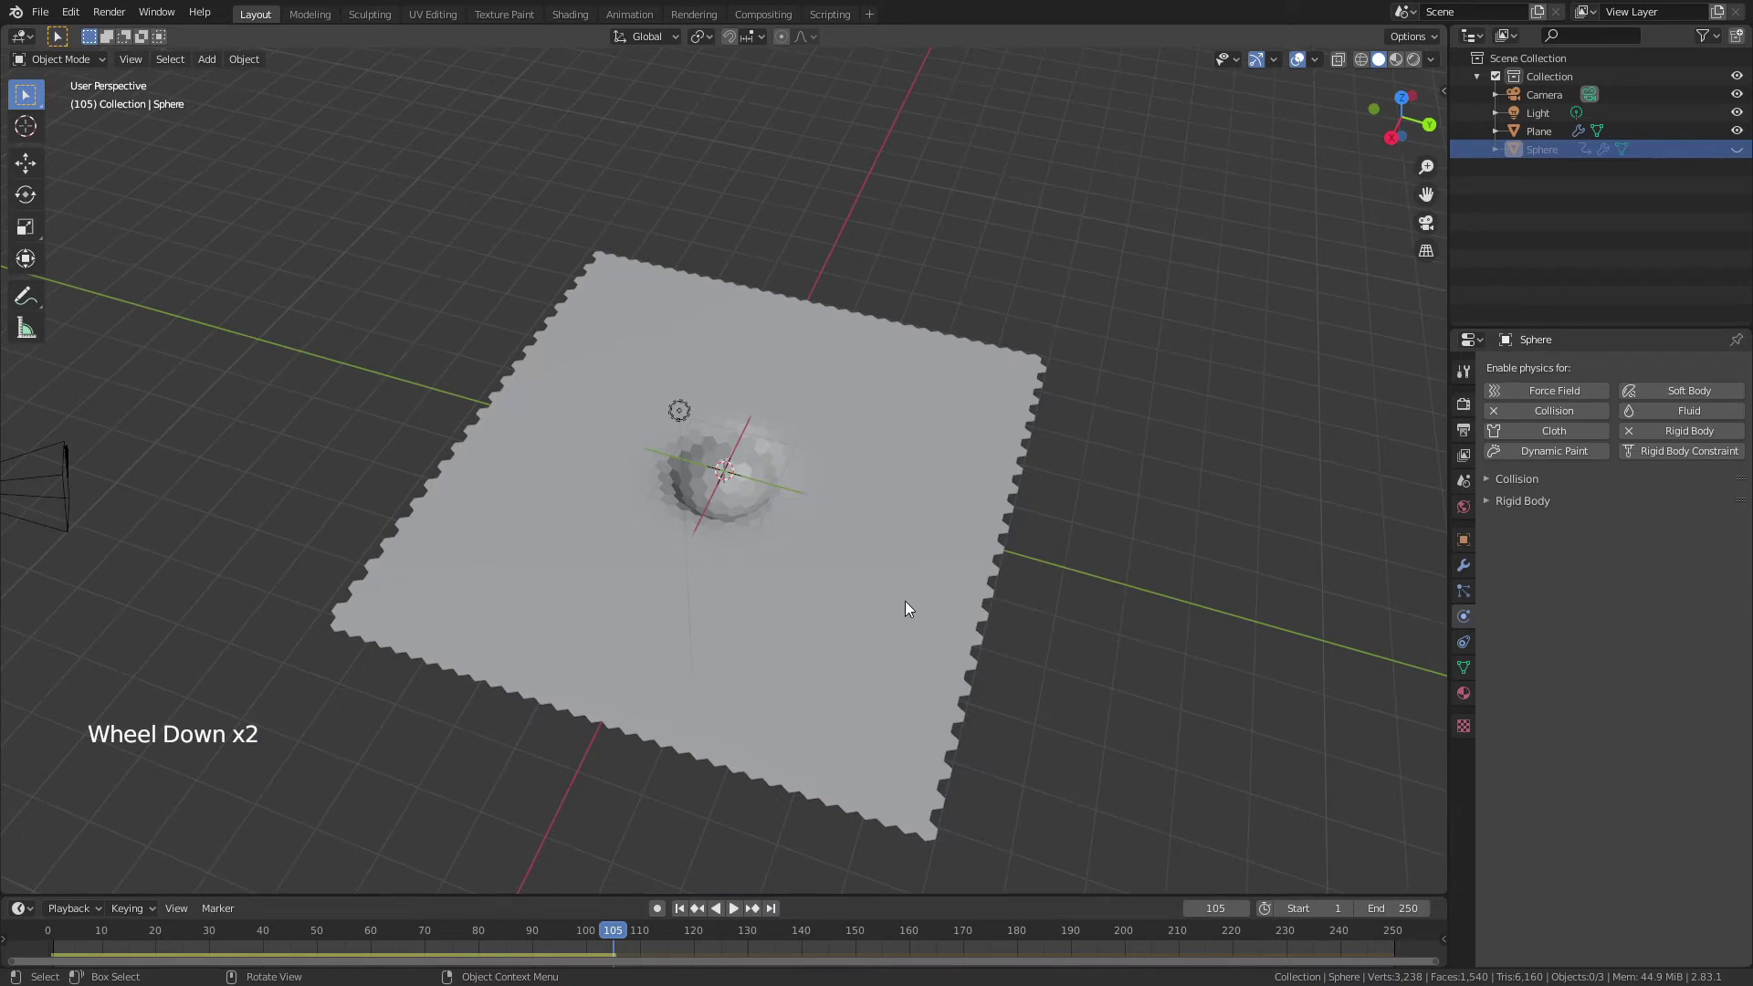
pyautogui.click(679, 908)
pyautogui.moveTo(784, 639); pyautogui.dragTo(758, 557, button='middle')
# Step: Unhide the sphere, then add a cube raised about 3.6 m and moved left of the sphere
pyautogui.click(1737, 149)
pyautogui.moveTo(639, 566); pyautogui.dragTo(675, 512, button='middle')
pyautogui.hotkey('shift', 'a')
pyautogui.moveTo(930, 386)
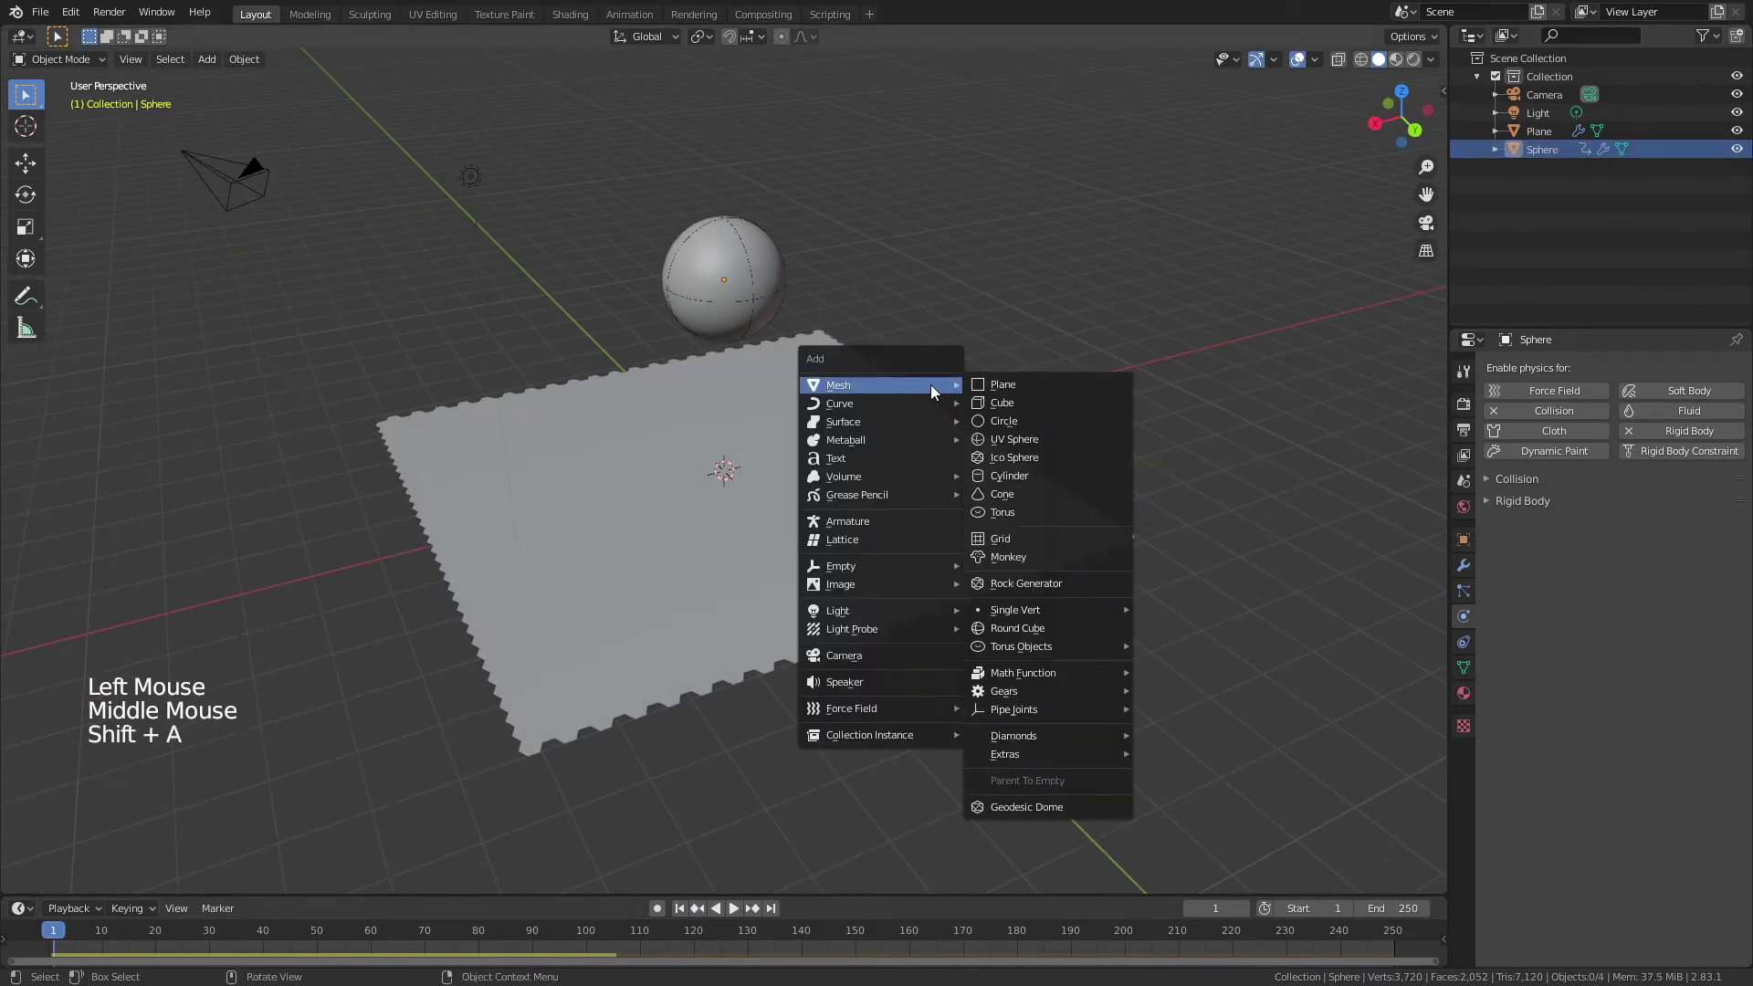
pyautogui.click(1008, 402)
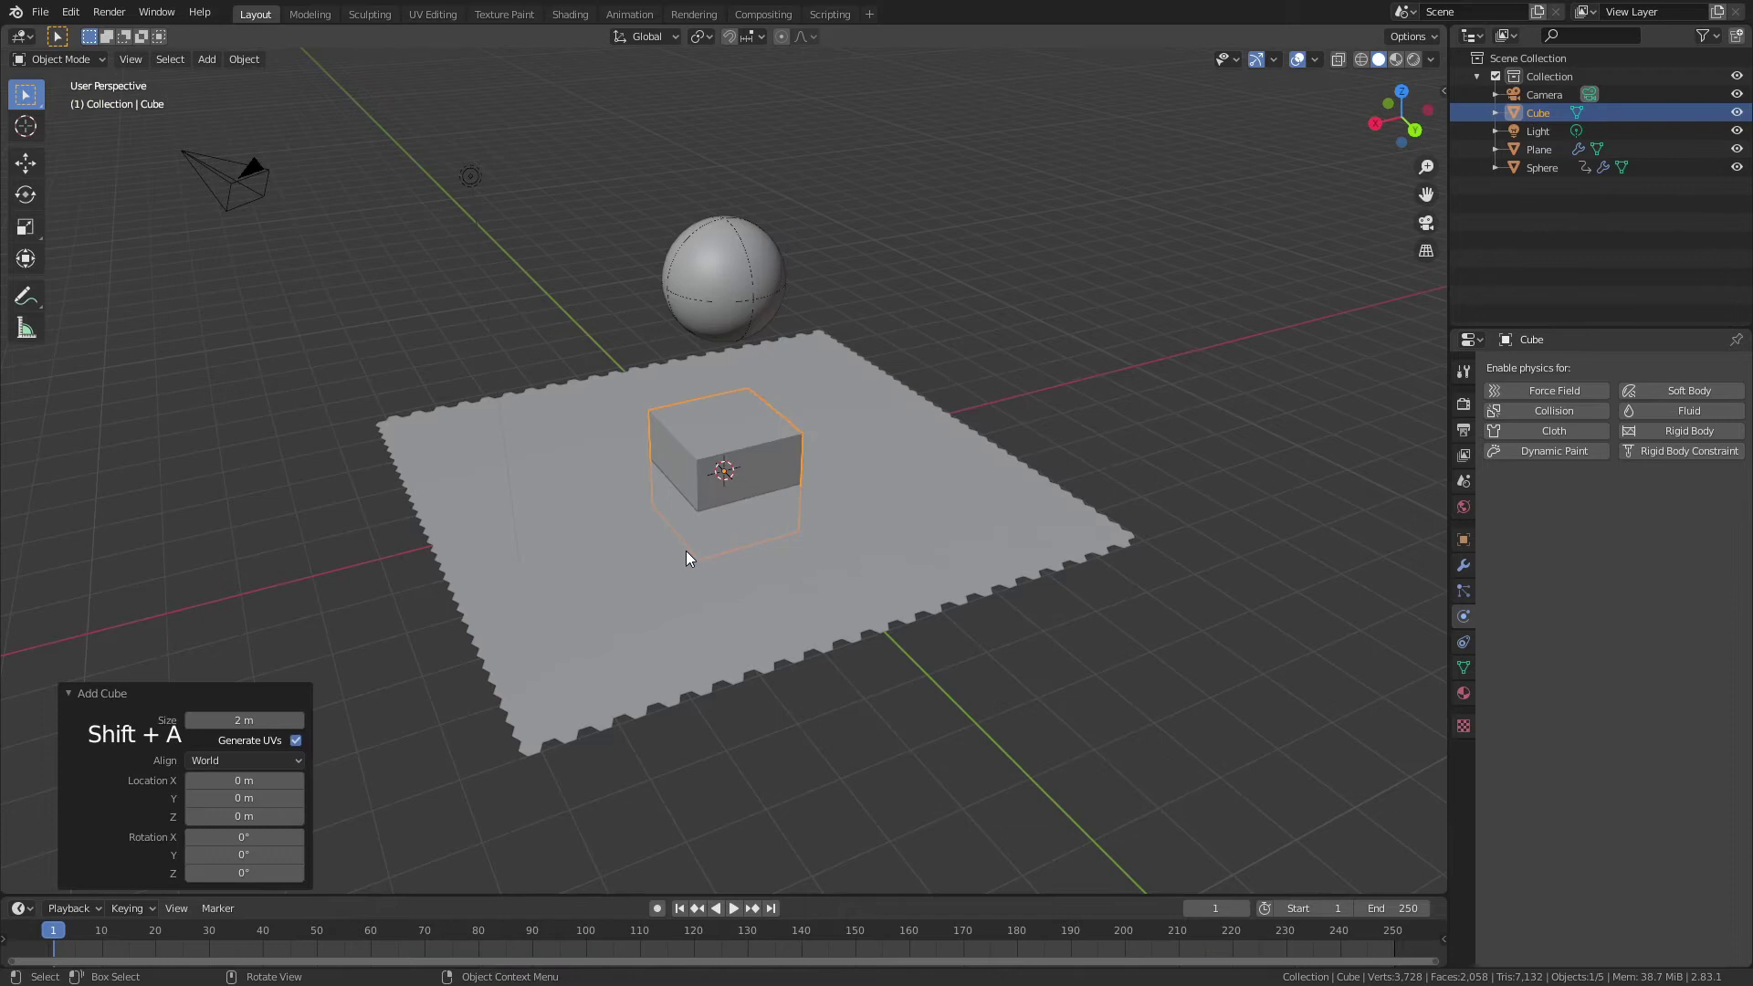
pyautogui.press('g')
pyautogui.click(728, 362)
pyautogui.press('g')
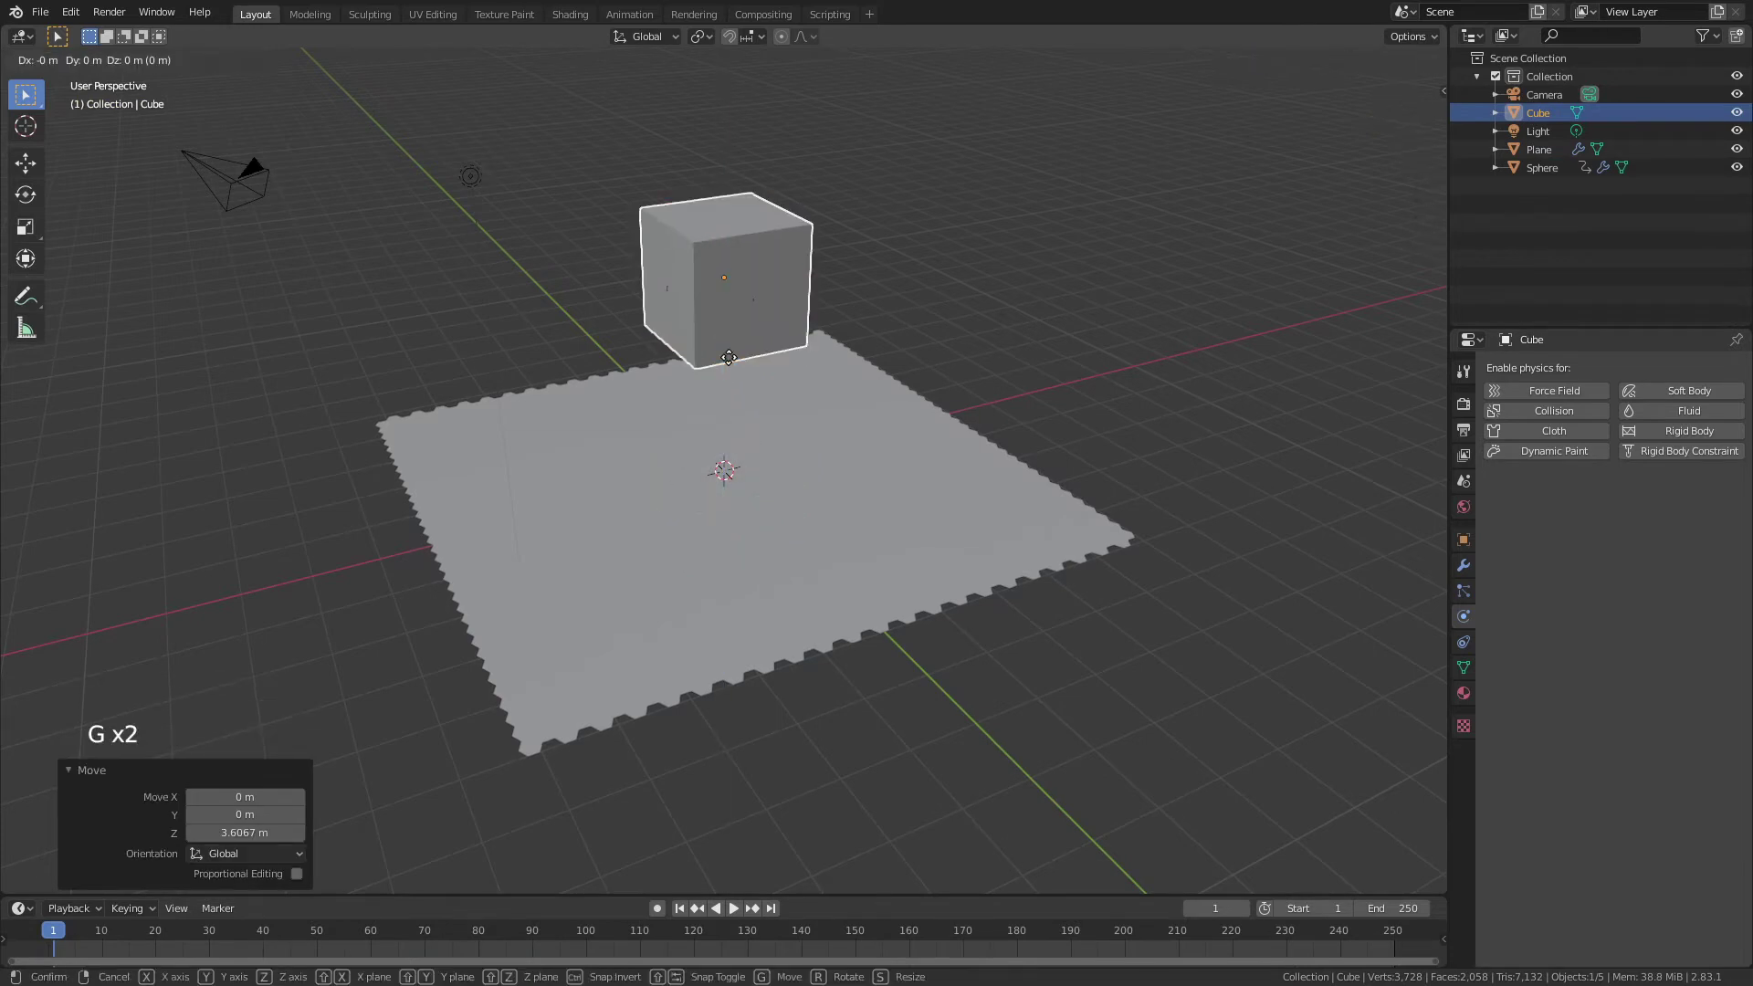
pyautogui.press('x')
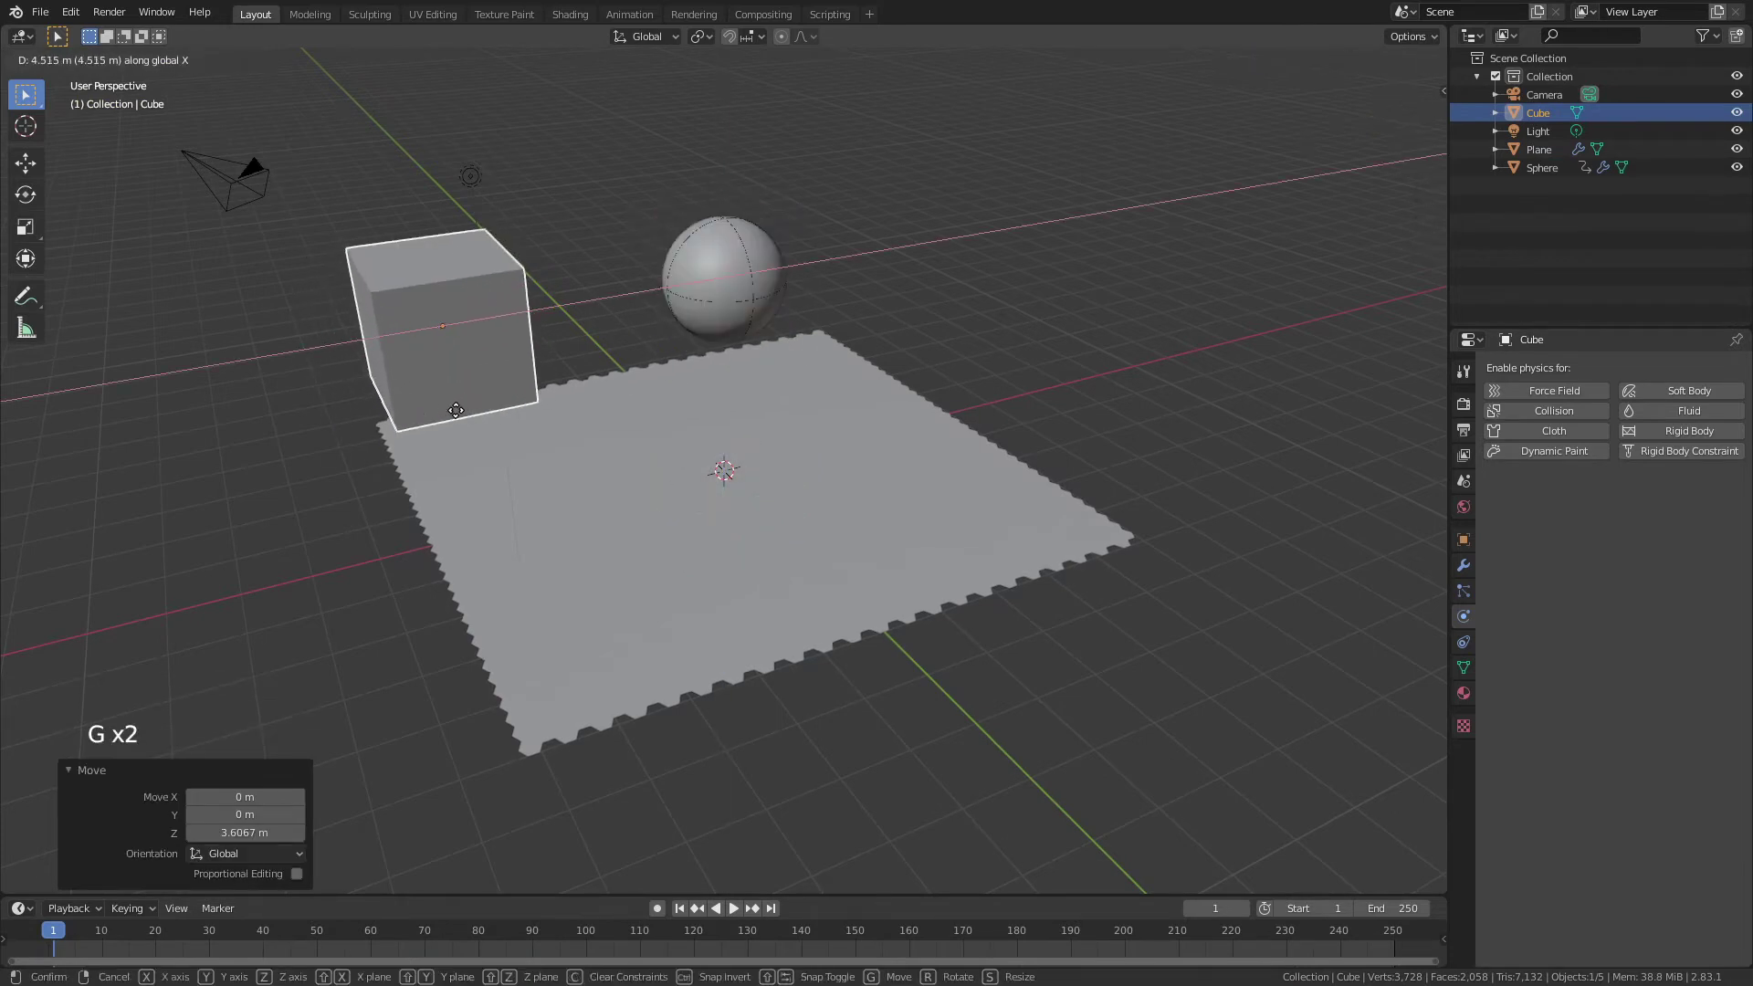
pyautogui.click(544, 396)
pyautogui.moveTo(545, 396); pyautogui.dragTo(832, 393, button='middle')
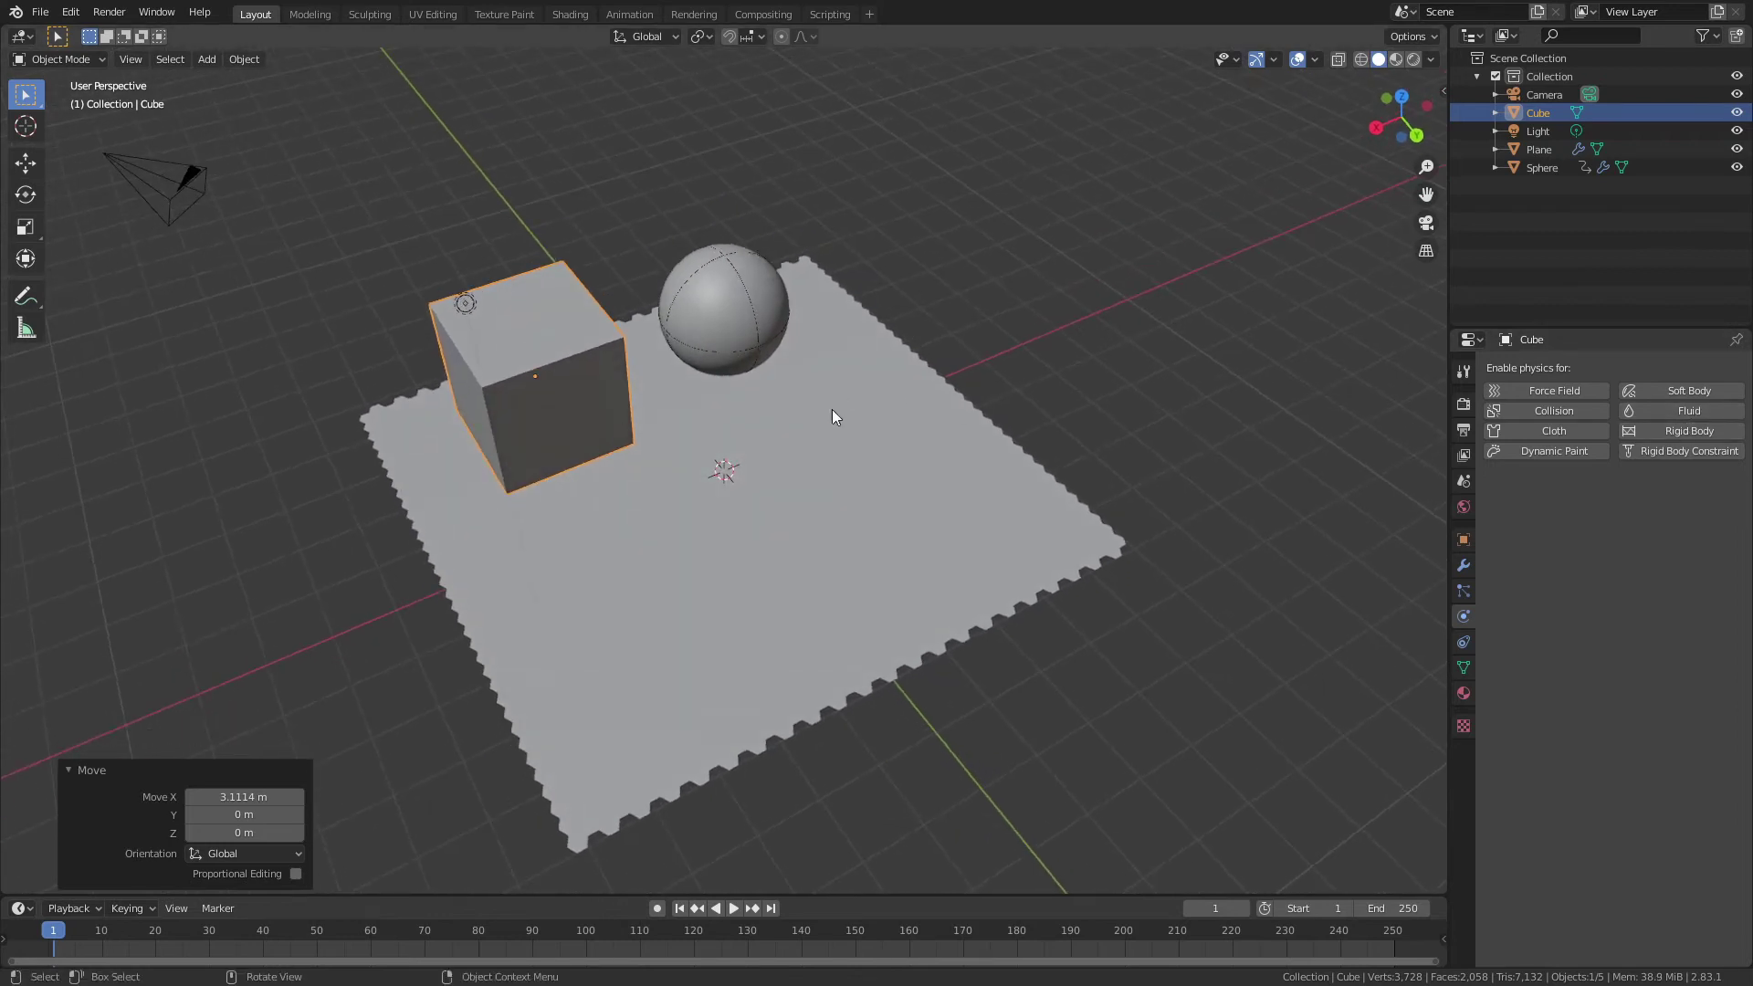
# Step: Give the cube an Animated rigid body with Box collision shape, plus Collision physics
pyautogui.click(1686, 436)
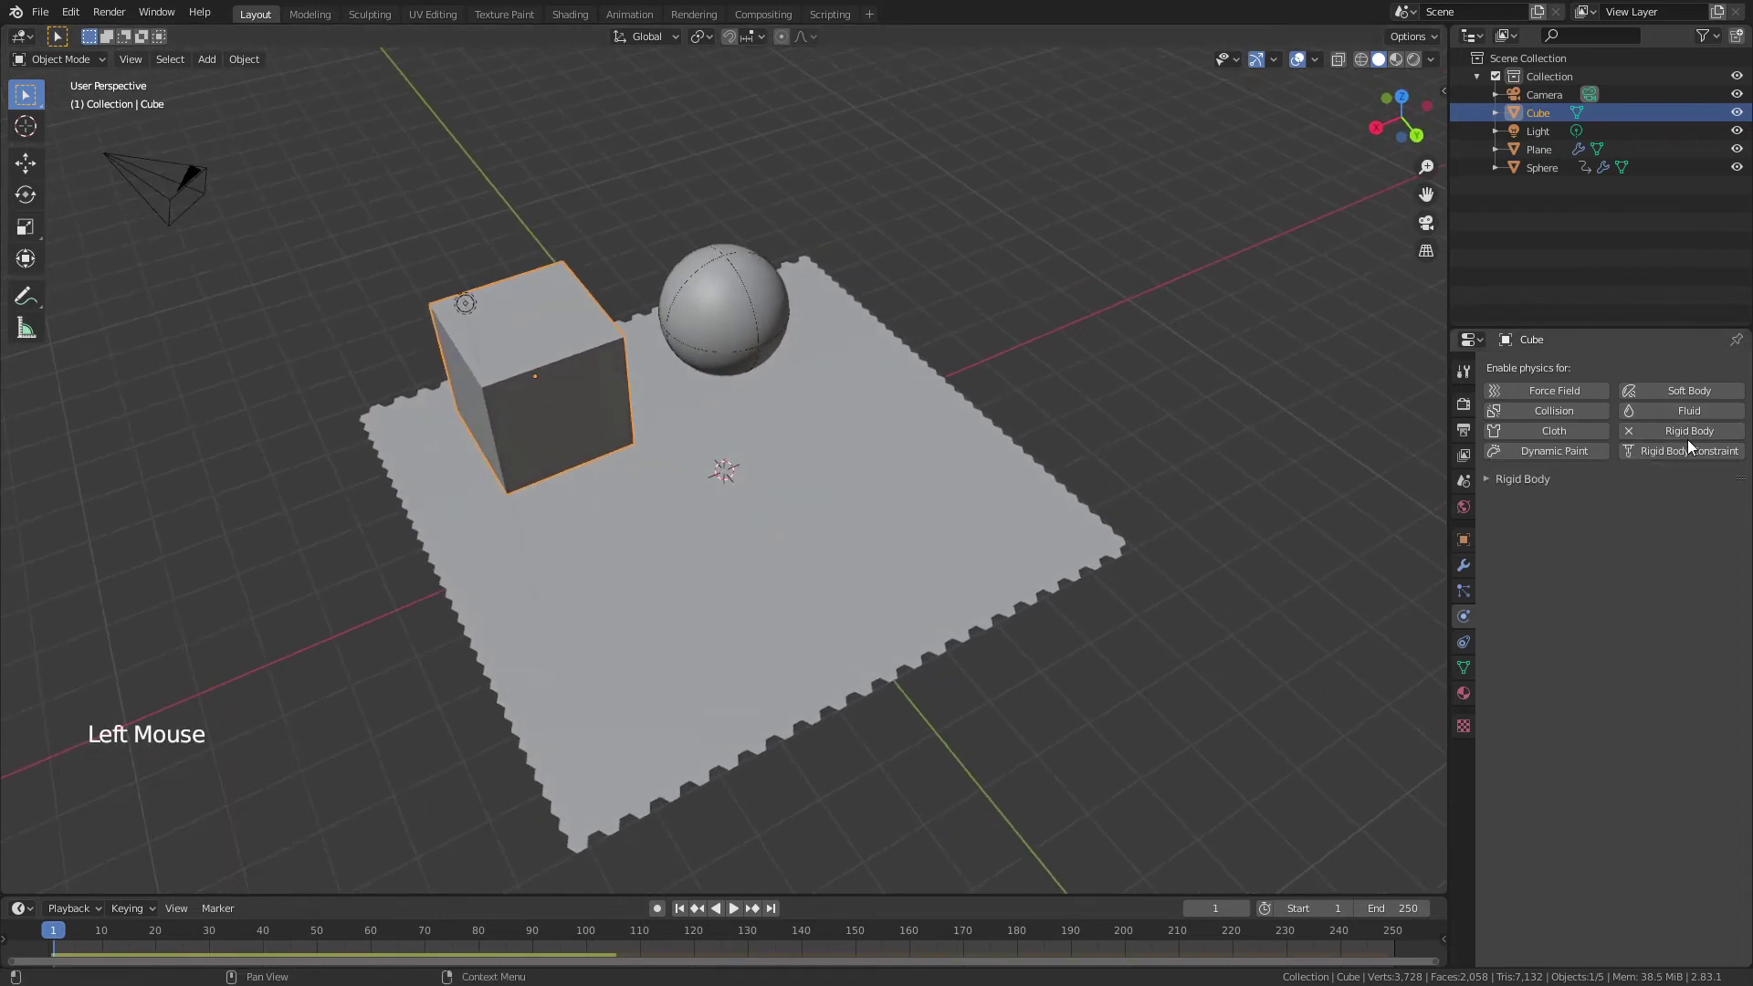
pyautogui.click(1507, 476)
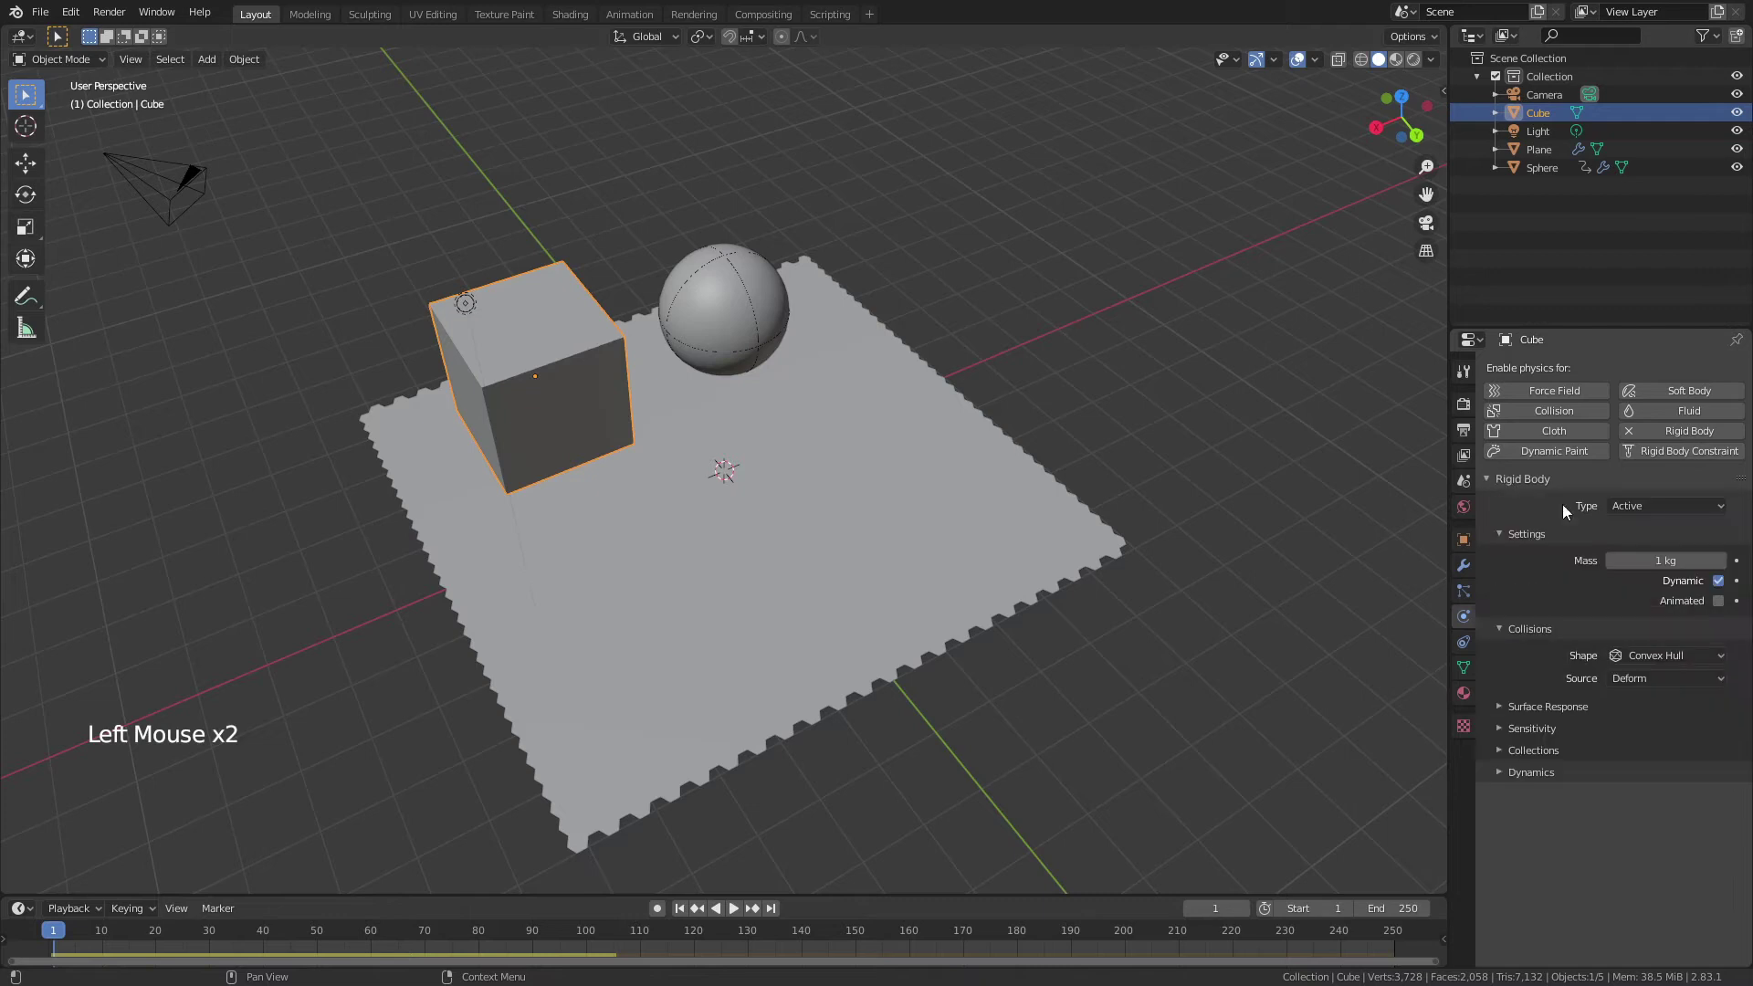
pyautogui.click(1718, 601)
pyautogui.click(1667, 655)
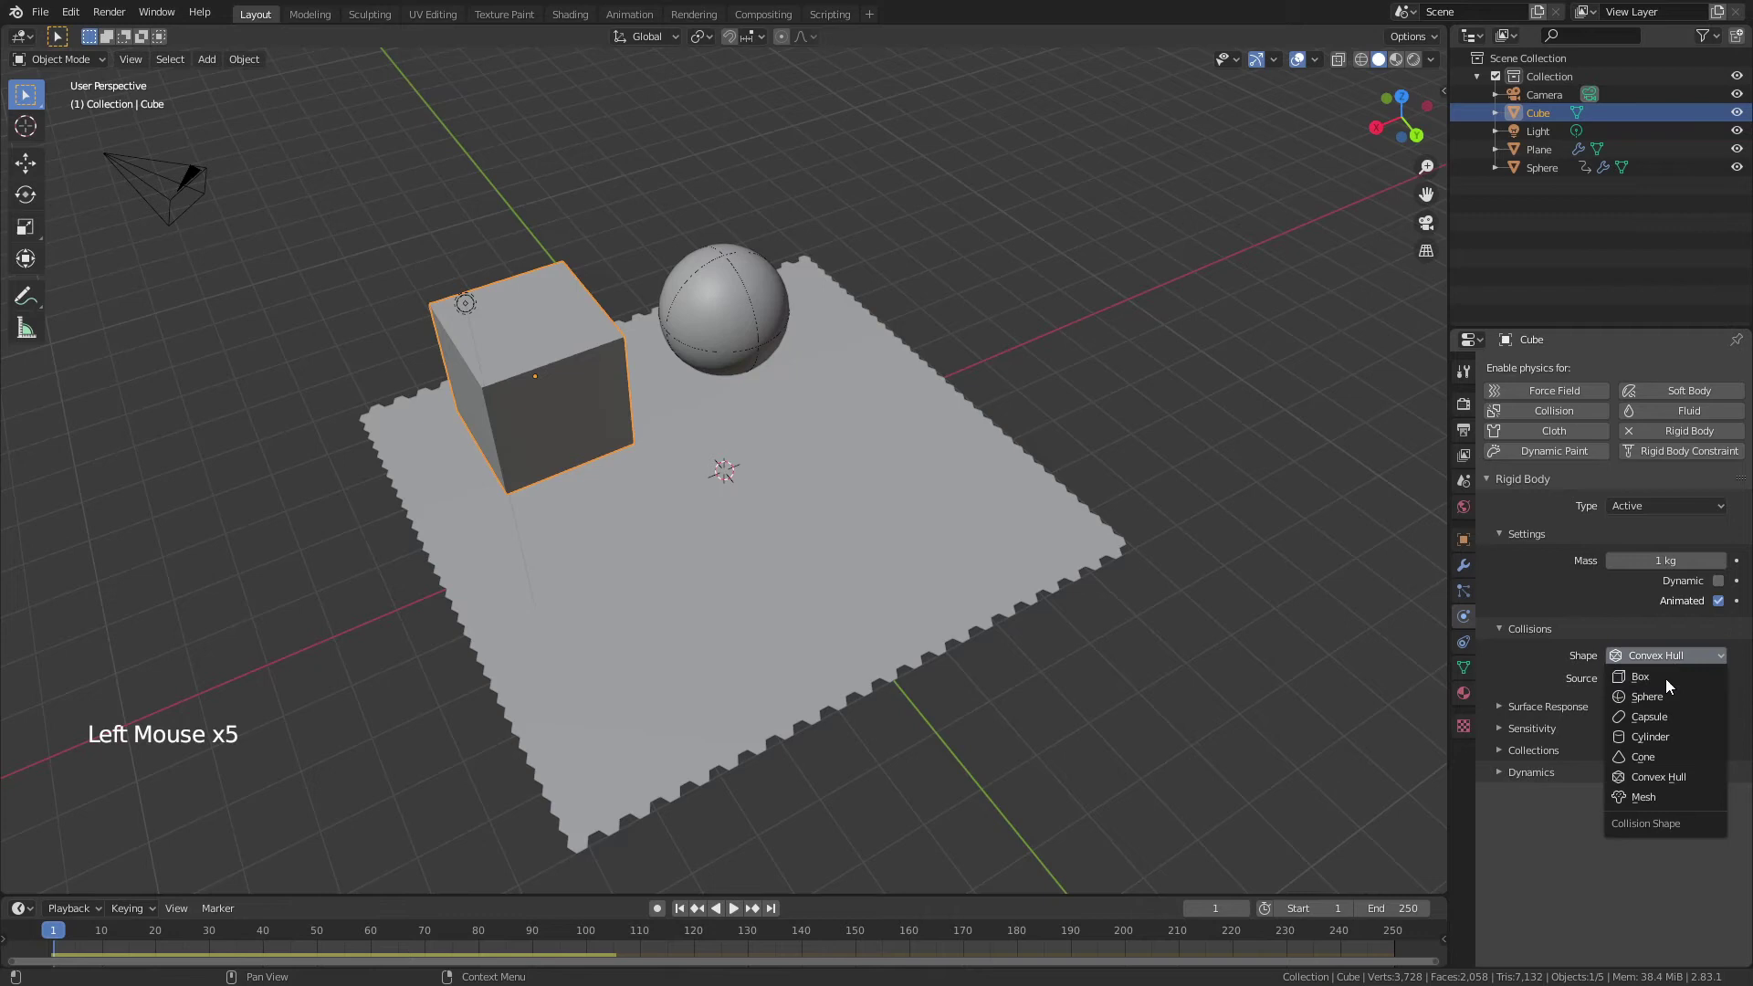
pyautogui.click(1657, 683)
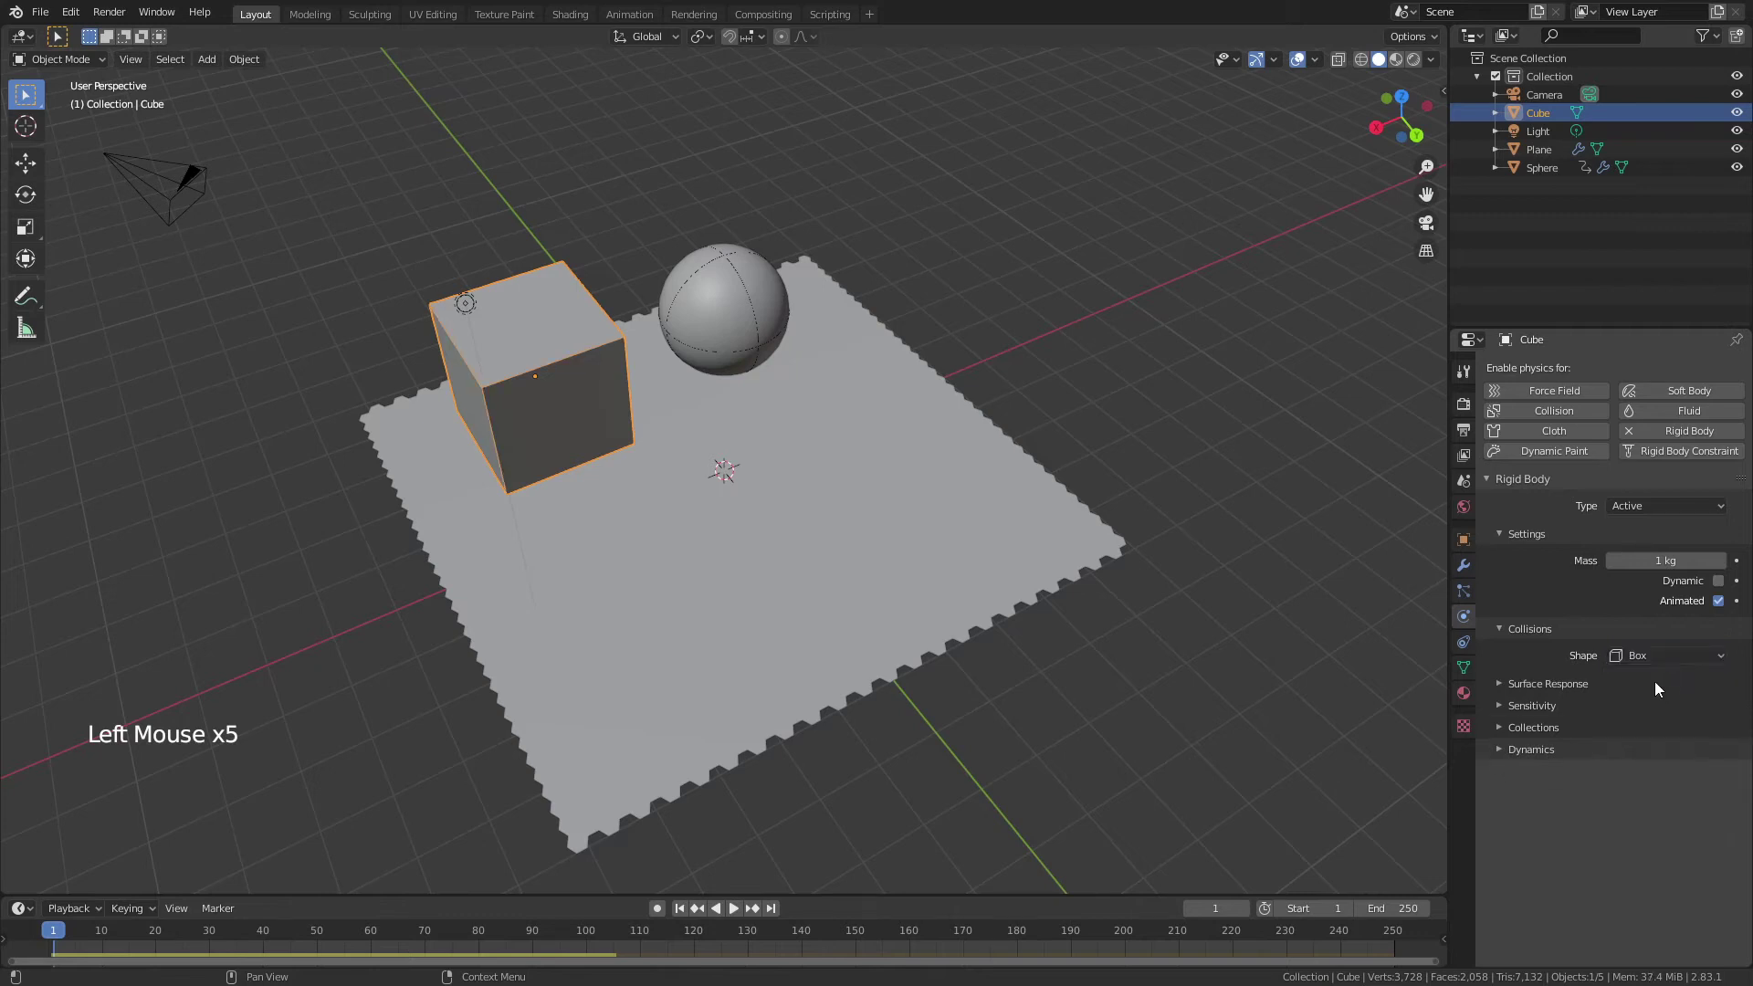
pyautogui.click(1492, 478)
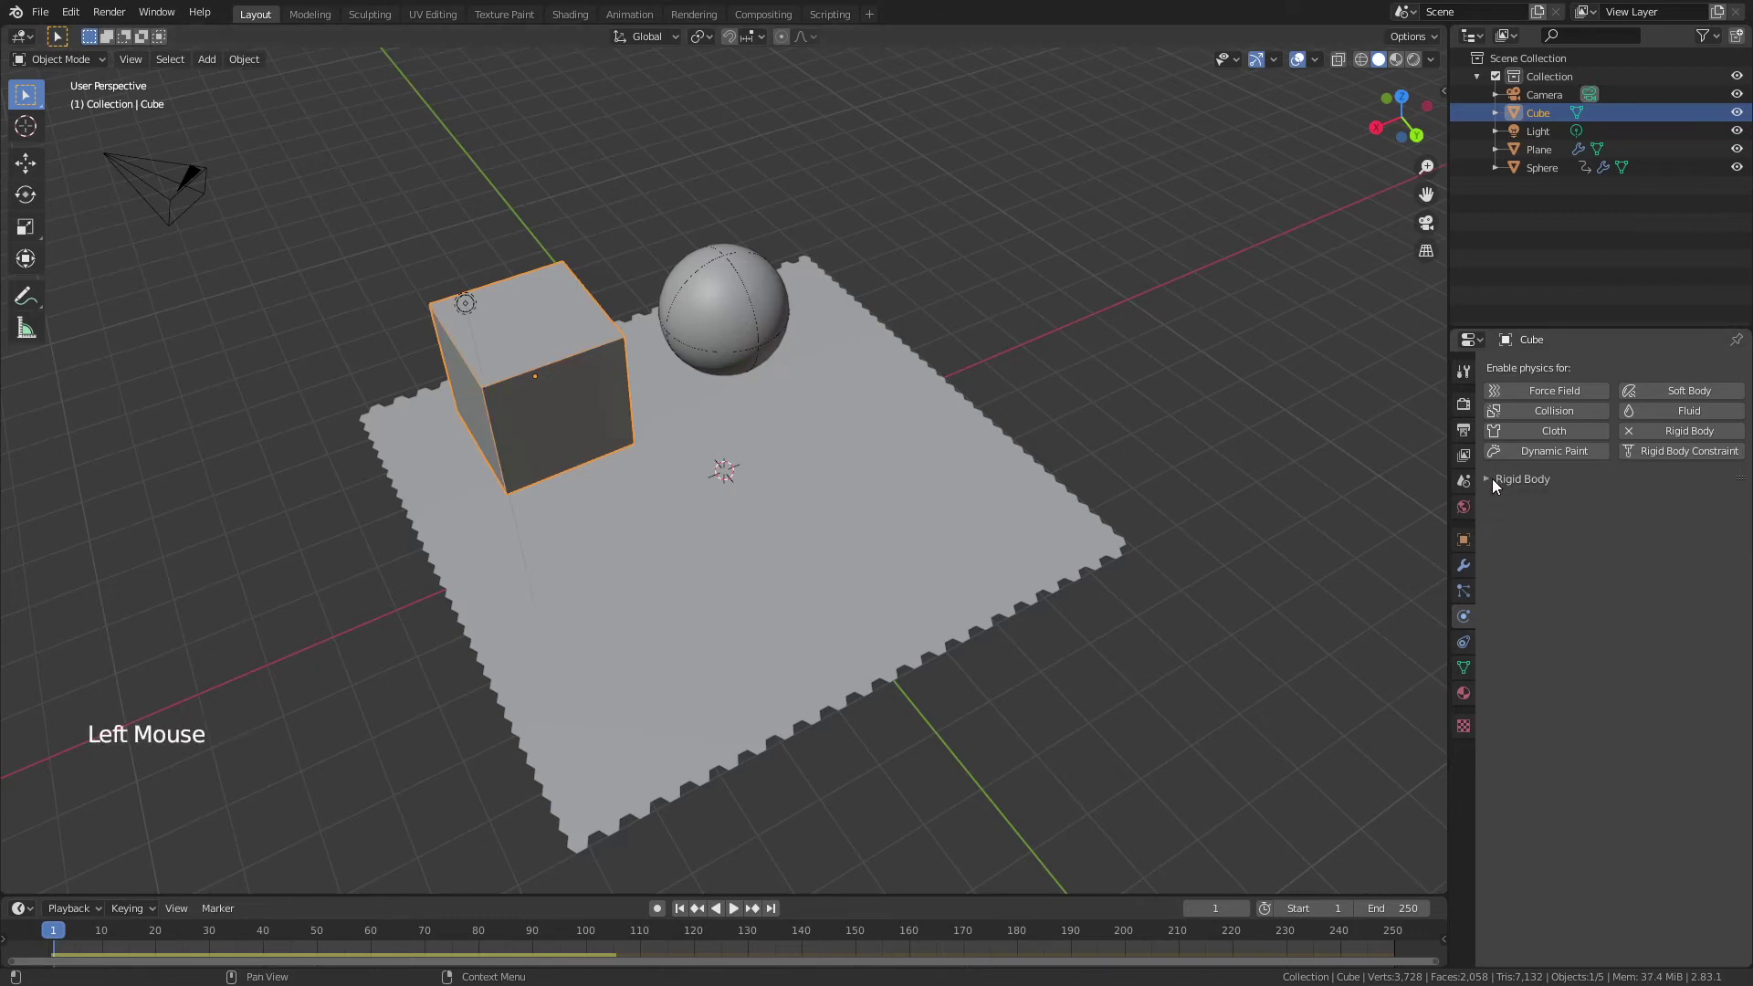
pyautogui.click(1528, 409)
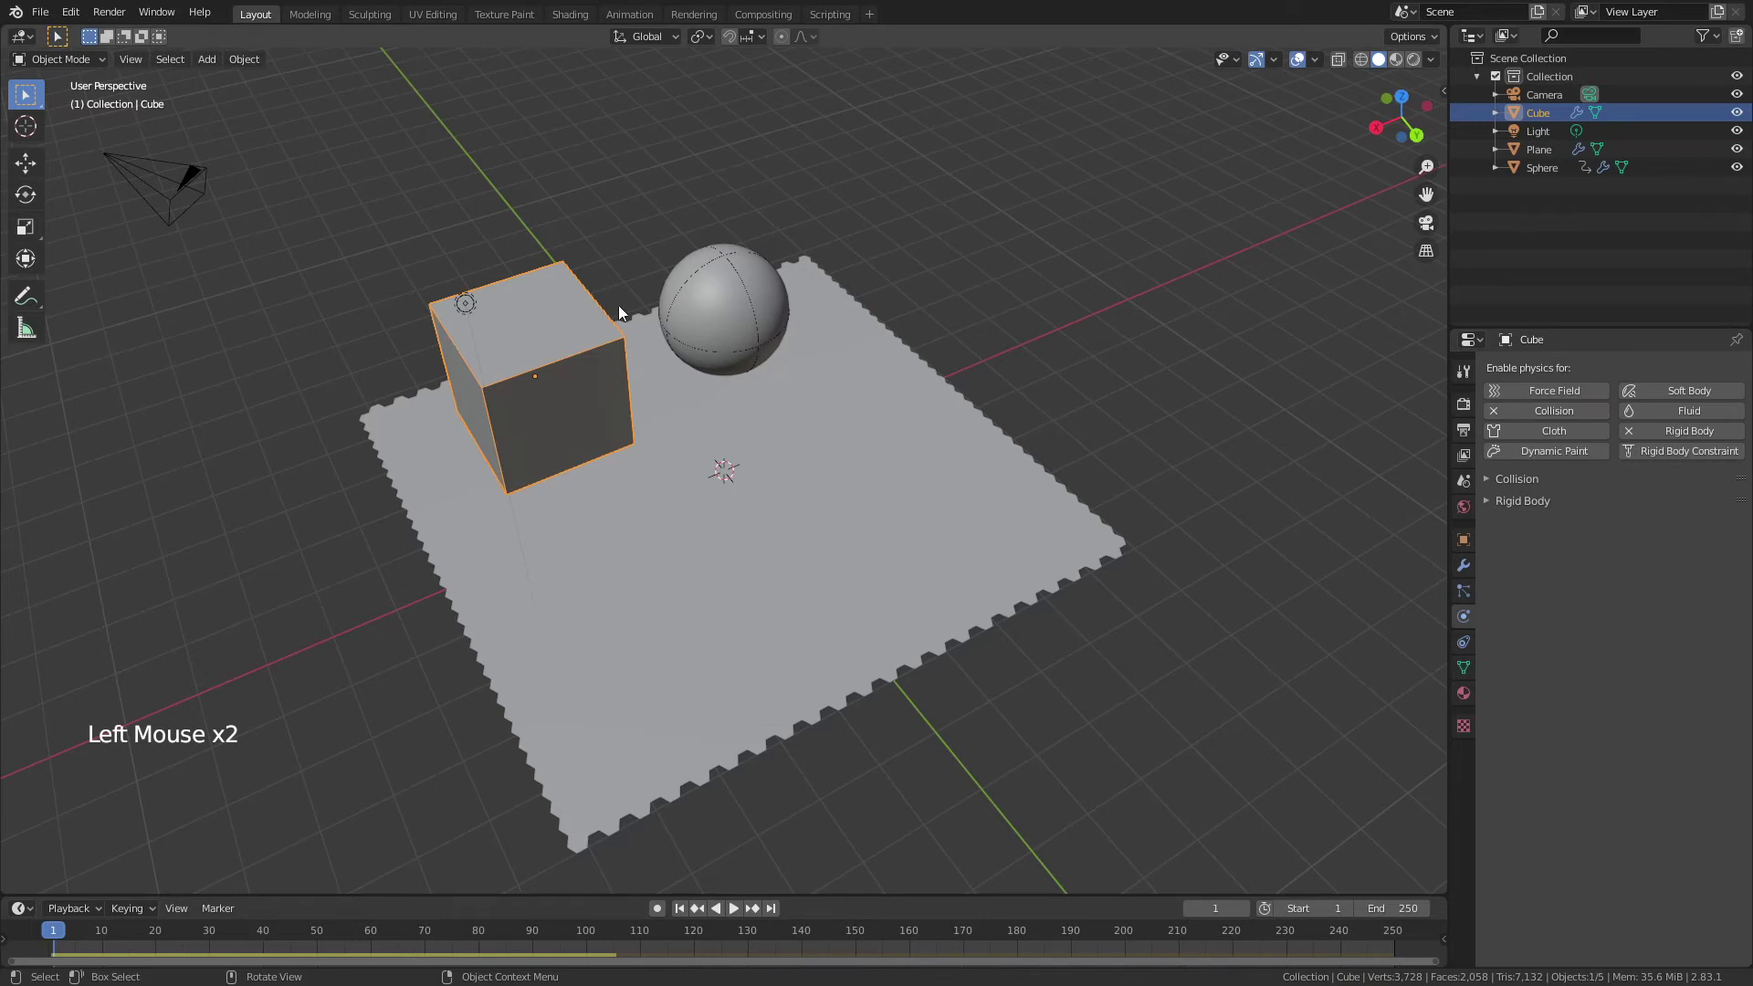
# Step: Keyframe the cube's raised location at frame 1, then go to frame 50
pyautogui.press('i')
pyautogui.click(520, 343)
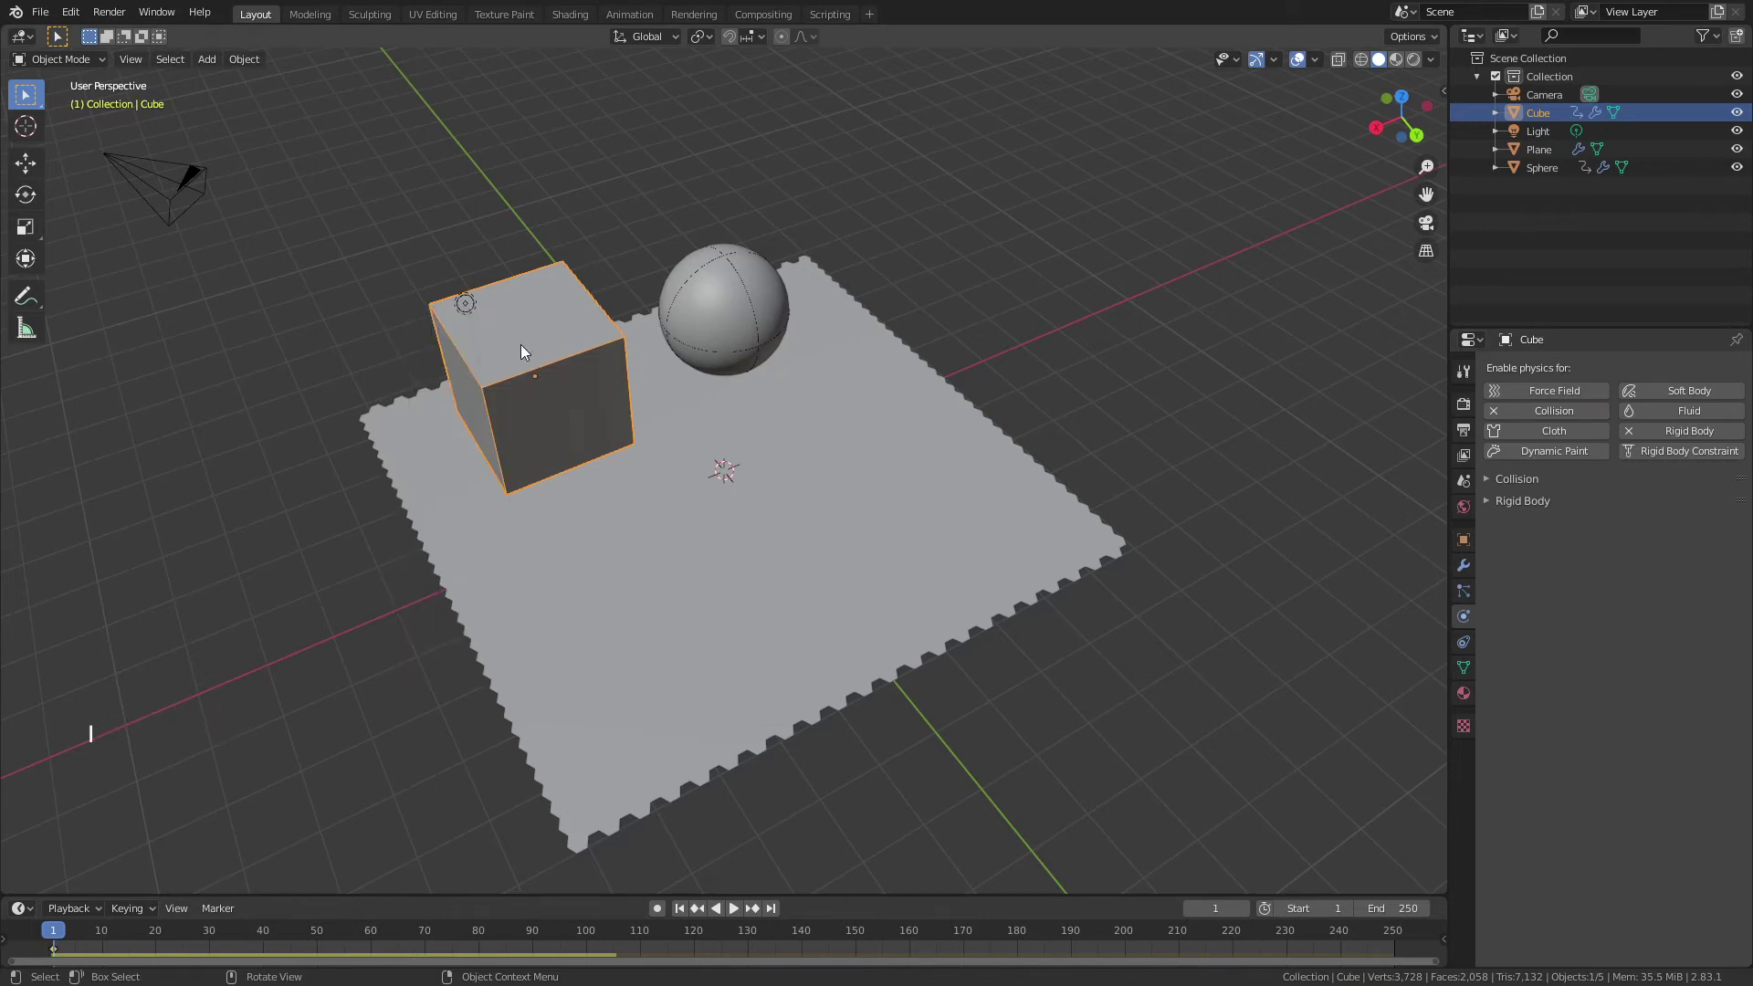
pyautogui.click(1222, 909)
pyautogui.write('5')
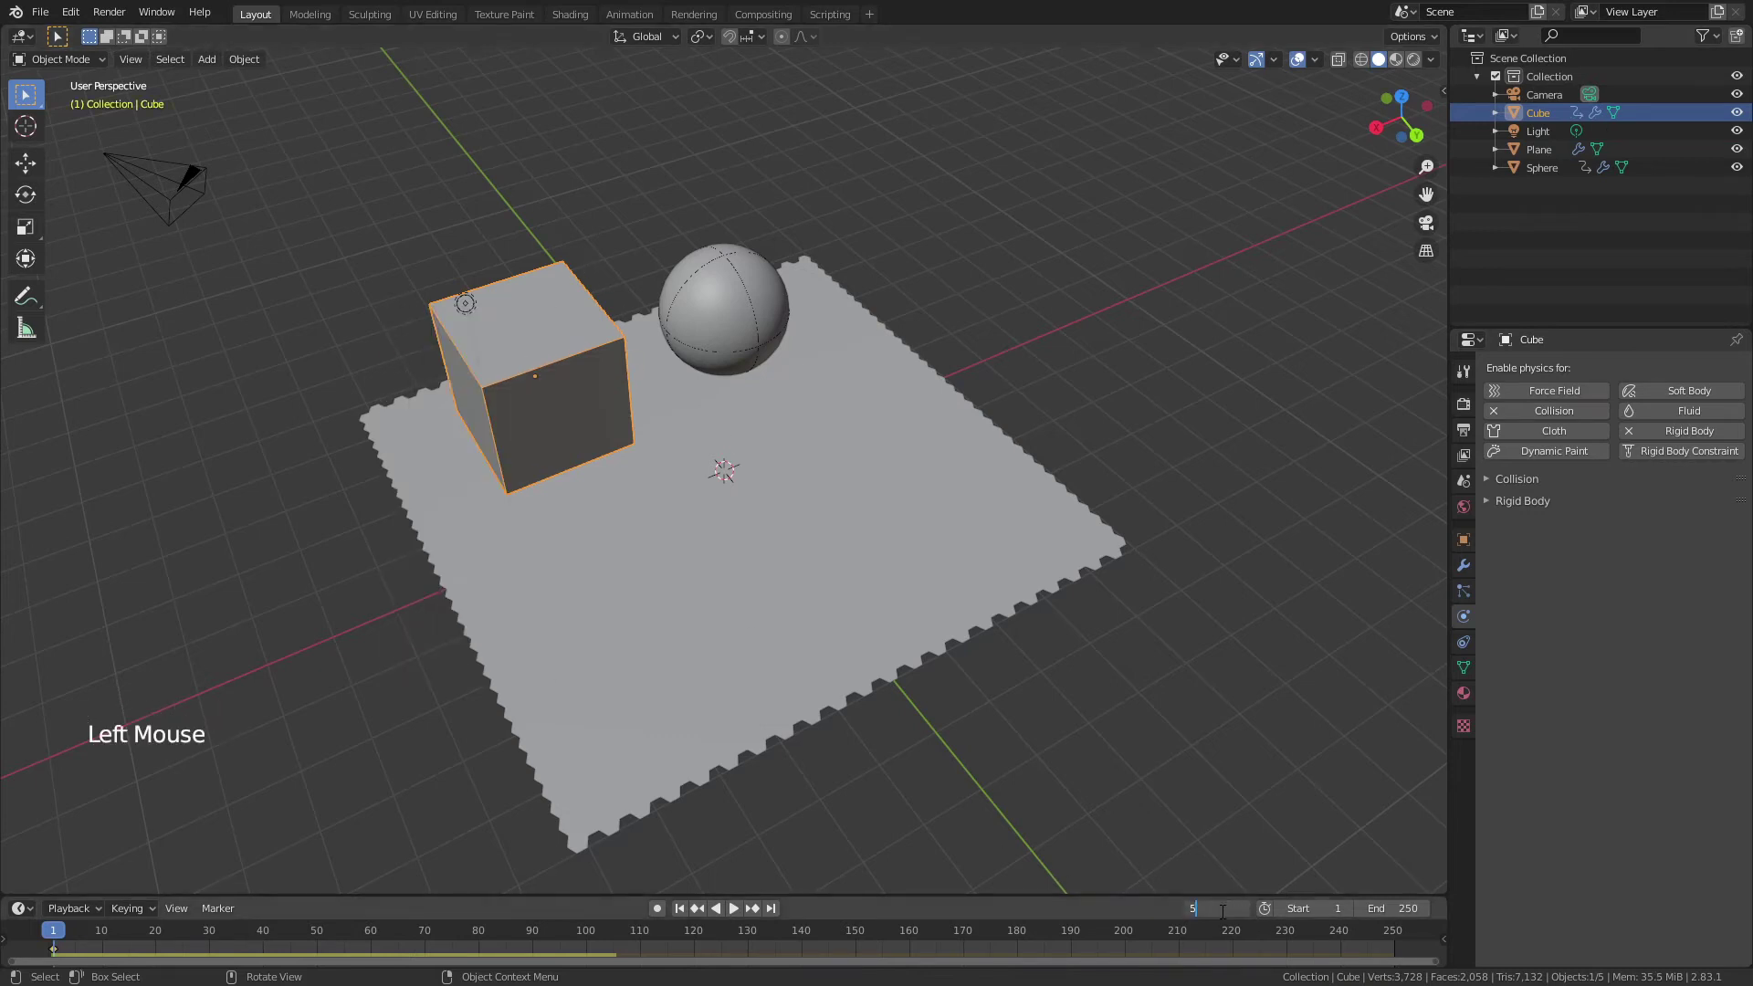
pyautogui.write('0')
pyautogui.press('Return')
# Step: Drop the cube 3.3316 m onto the plane, keyframe it at frame 50, and rewind
pyautogui.moveTo(842, 700); pyautogui.dragTo(800, 508, button='middle')
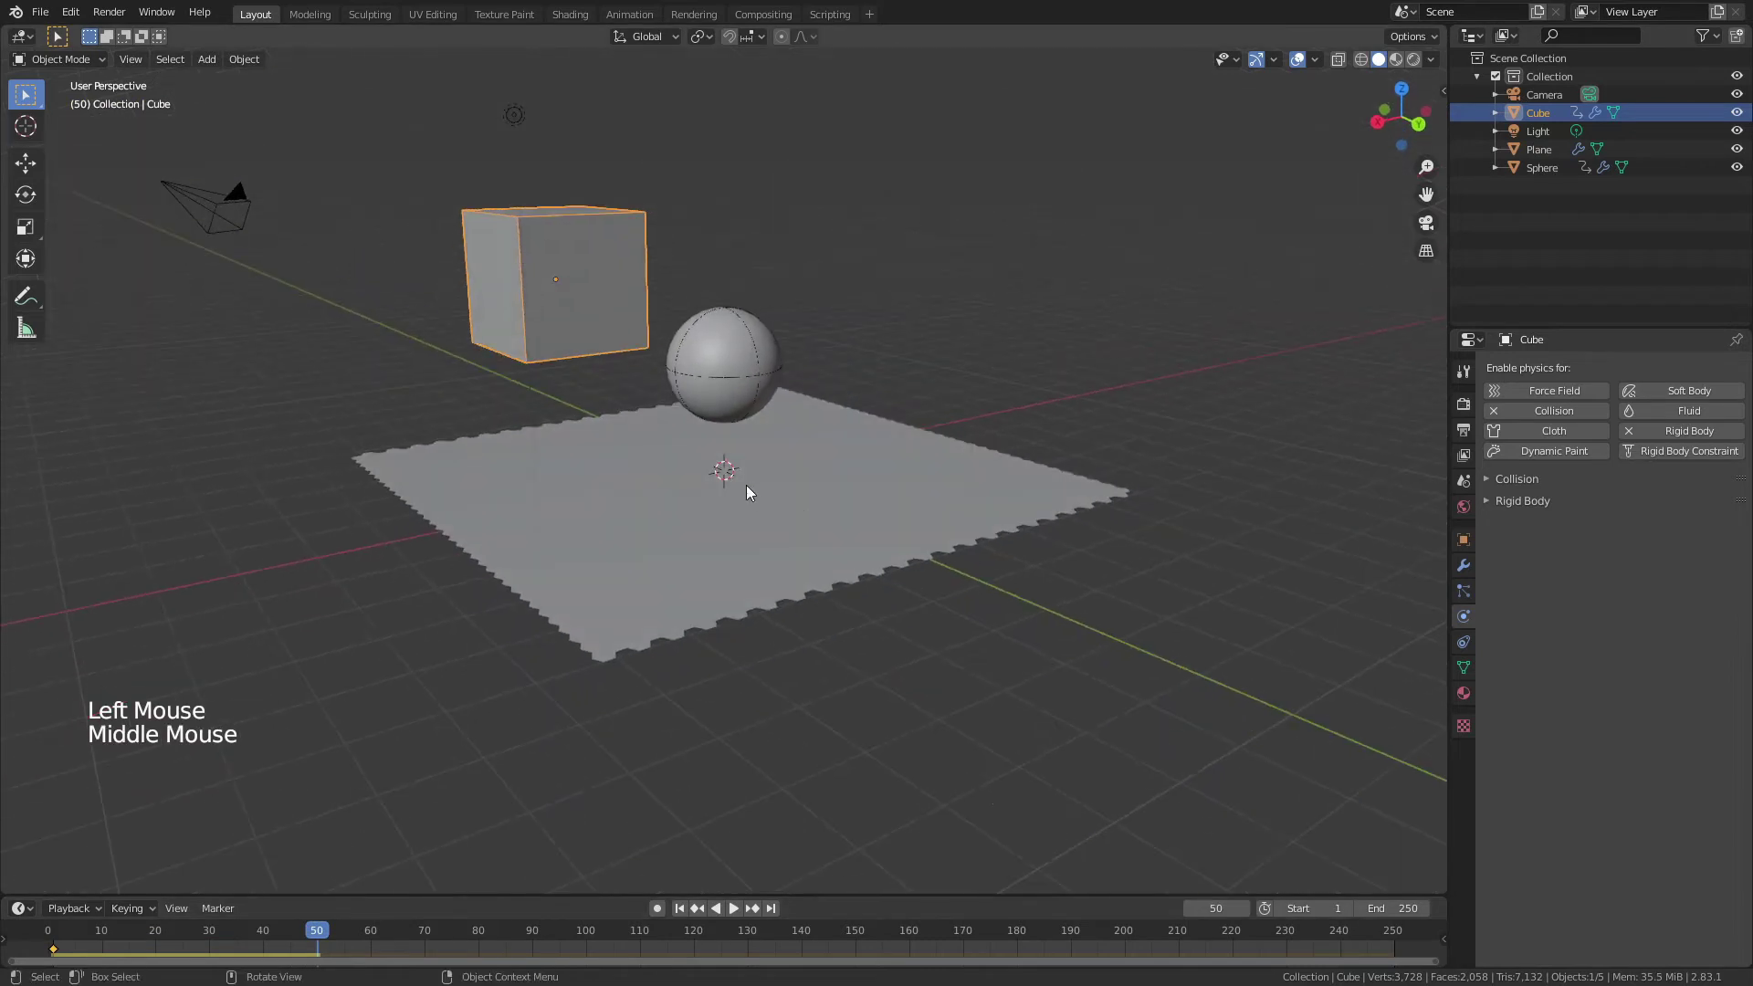
pyautogui.press('g')
pyautogui.press('z')
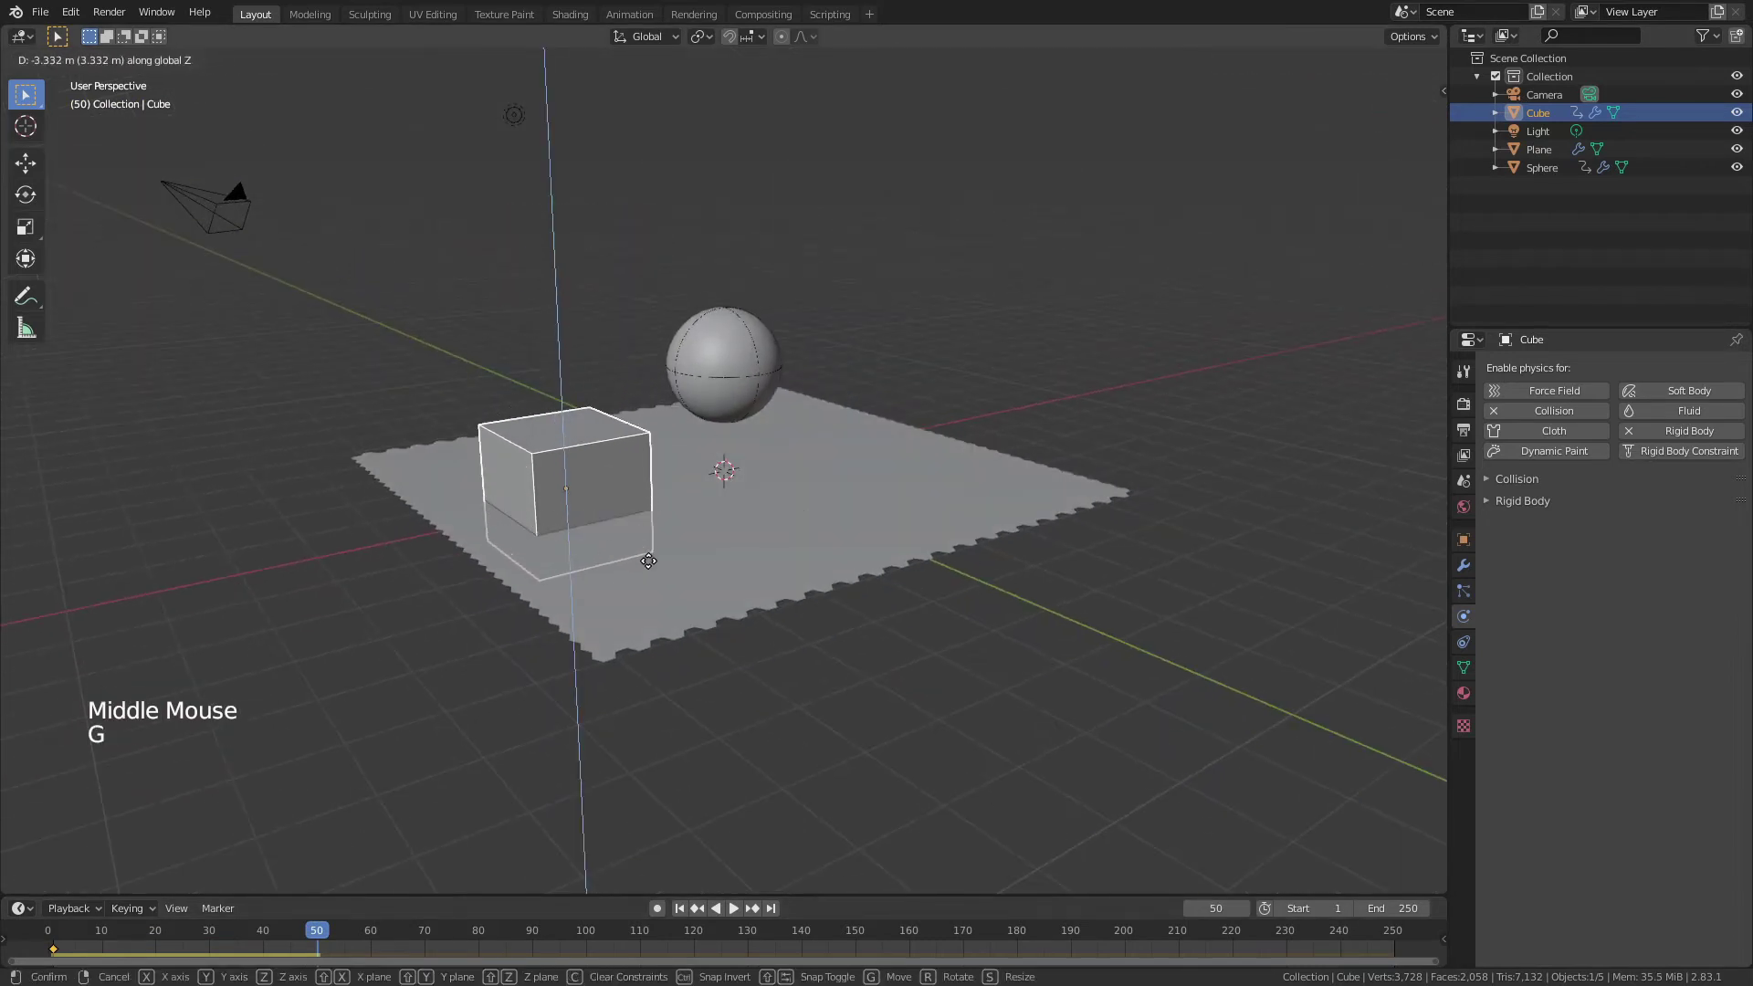
pyautogui.click(649, 561)
pyautogui.press('i')
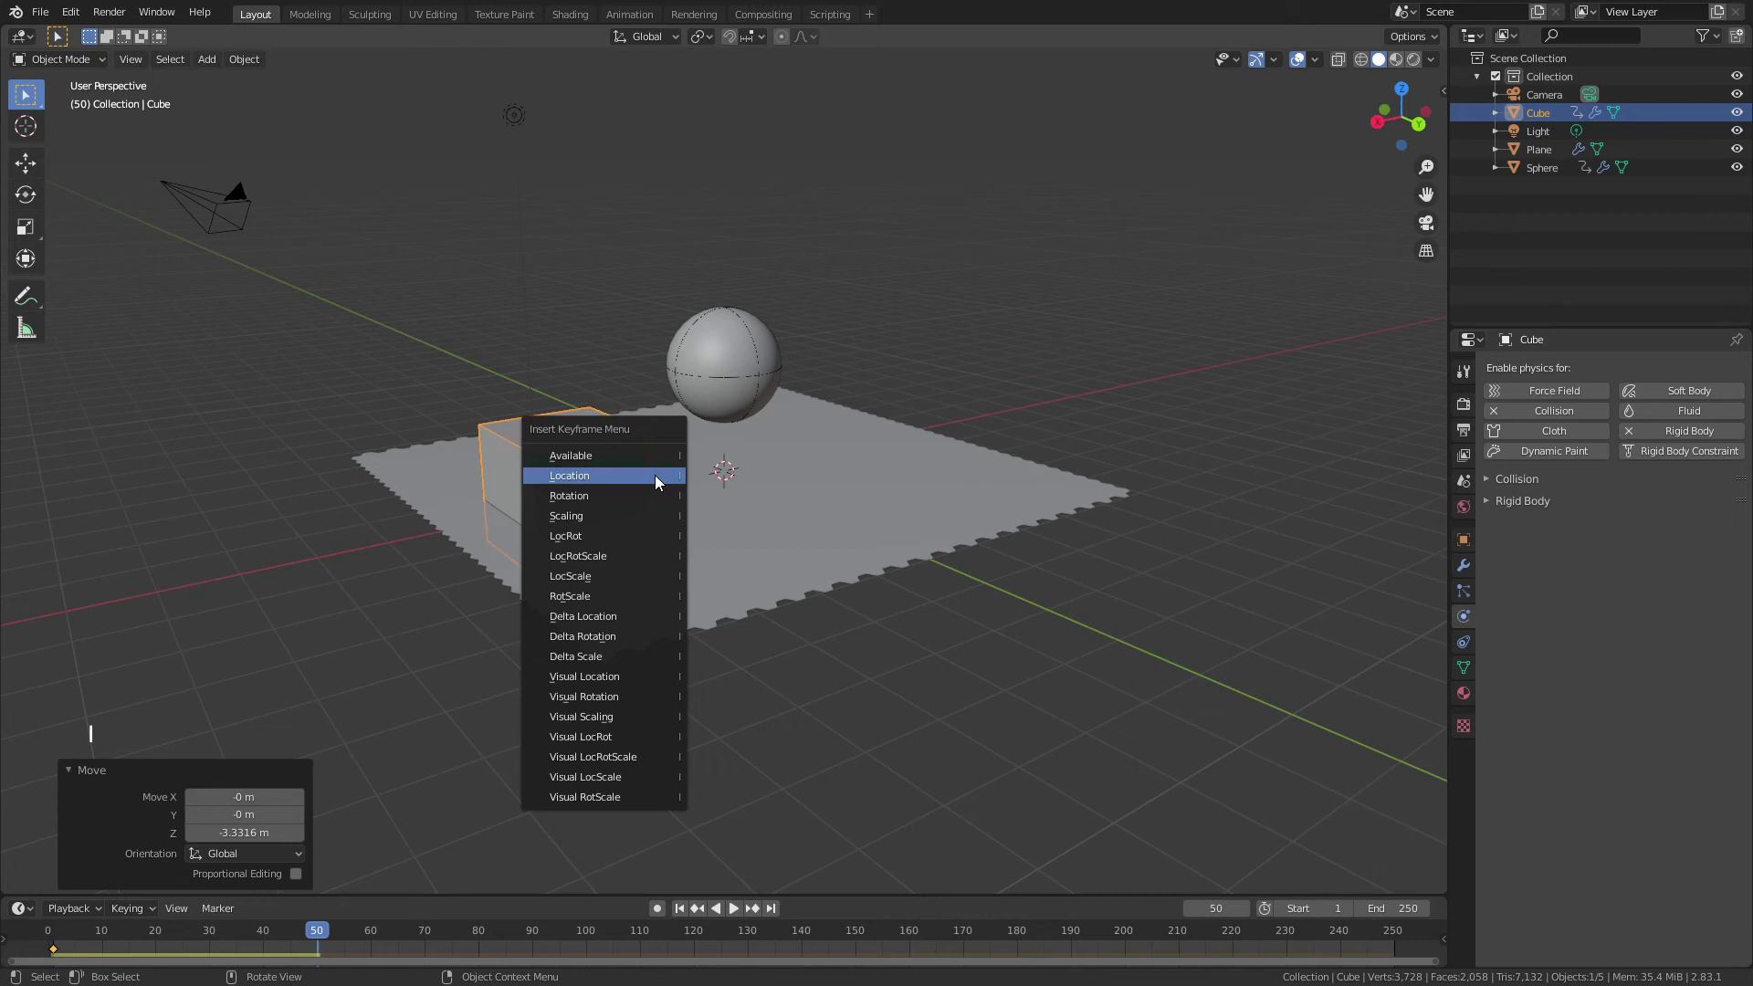
pyautogui.click(654, 475)
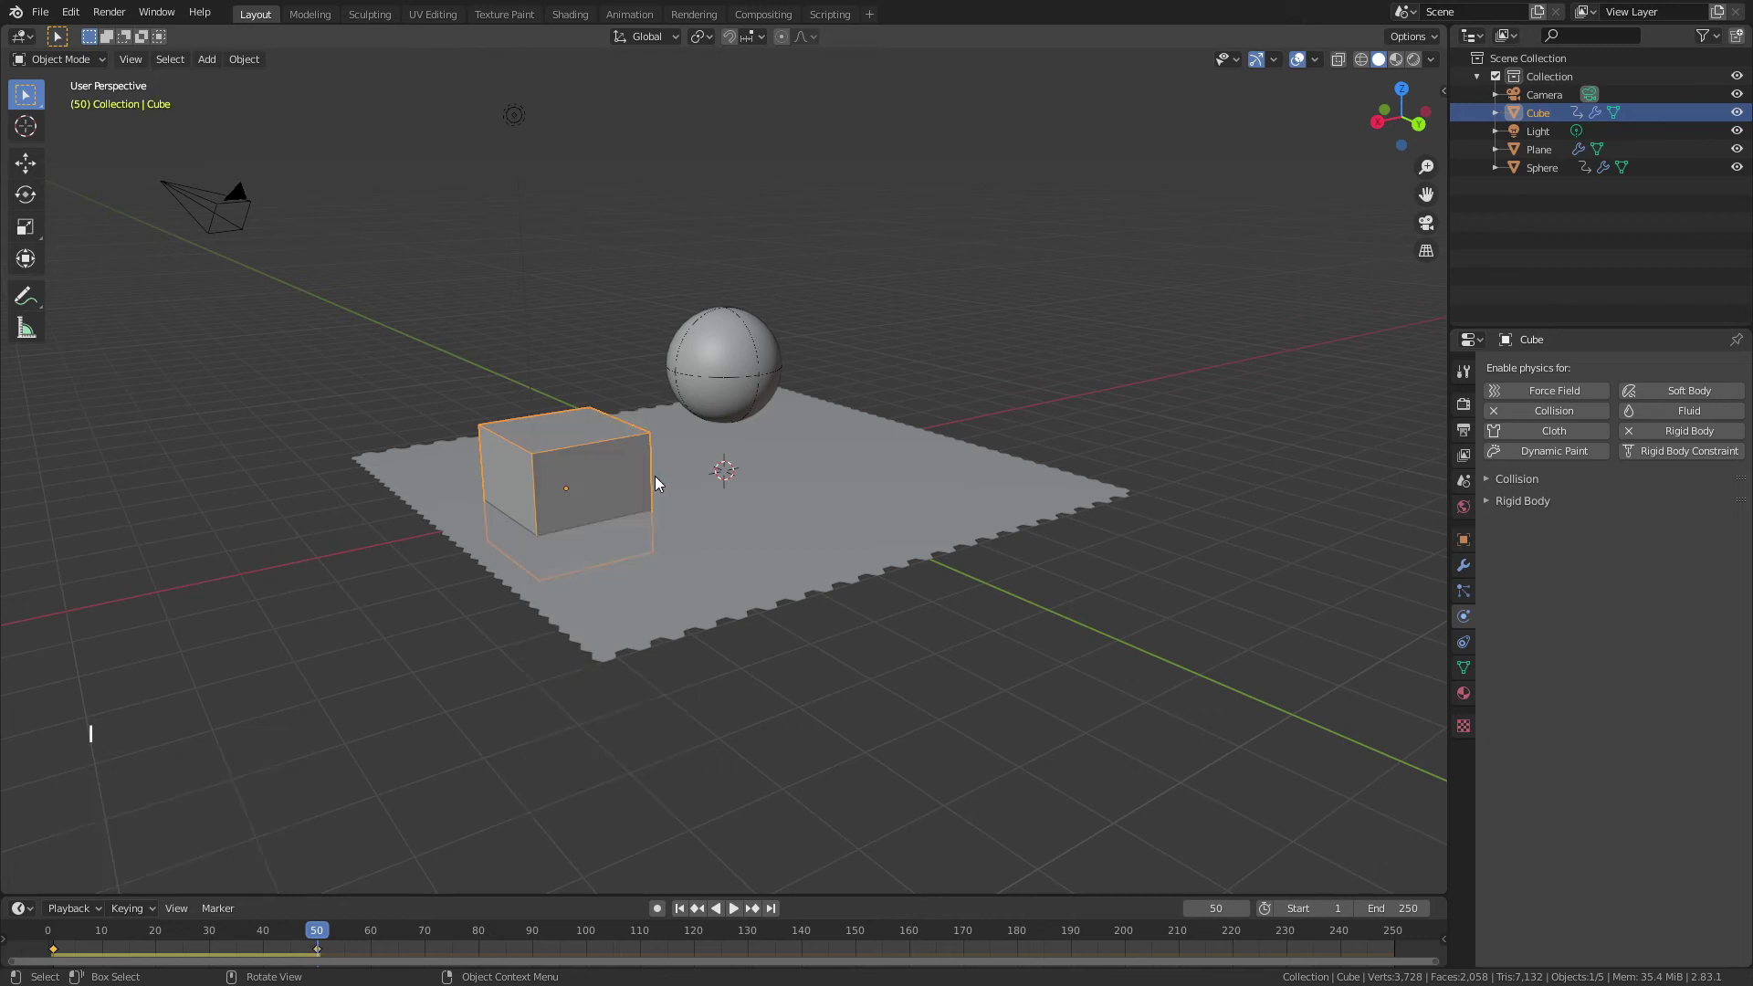
pyautogui.click(678, 908)
pyautogui.moveTo(774, 754); pyautogui.dragTo(807, 639, button='middle')
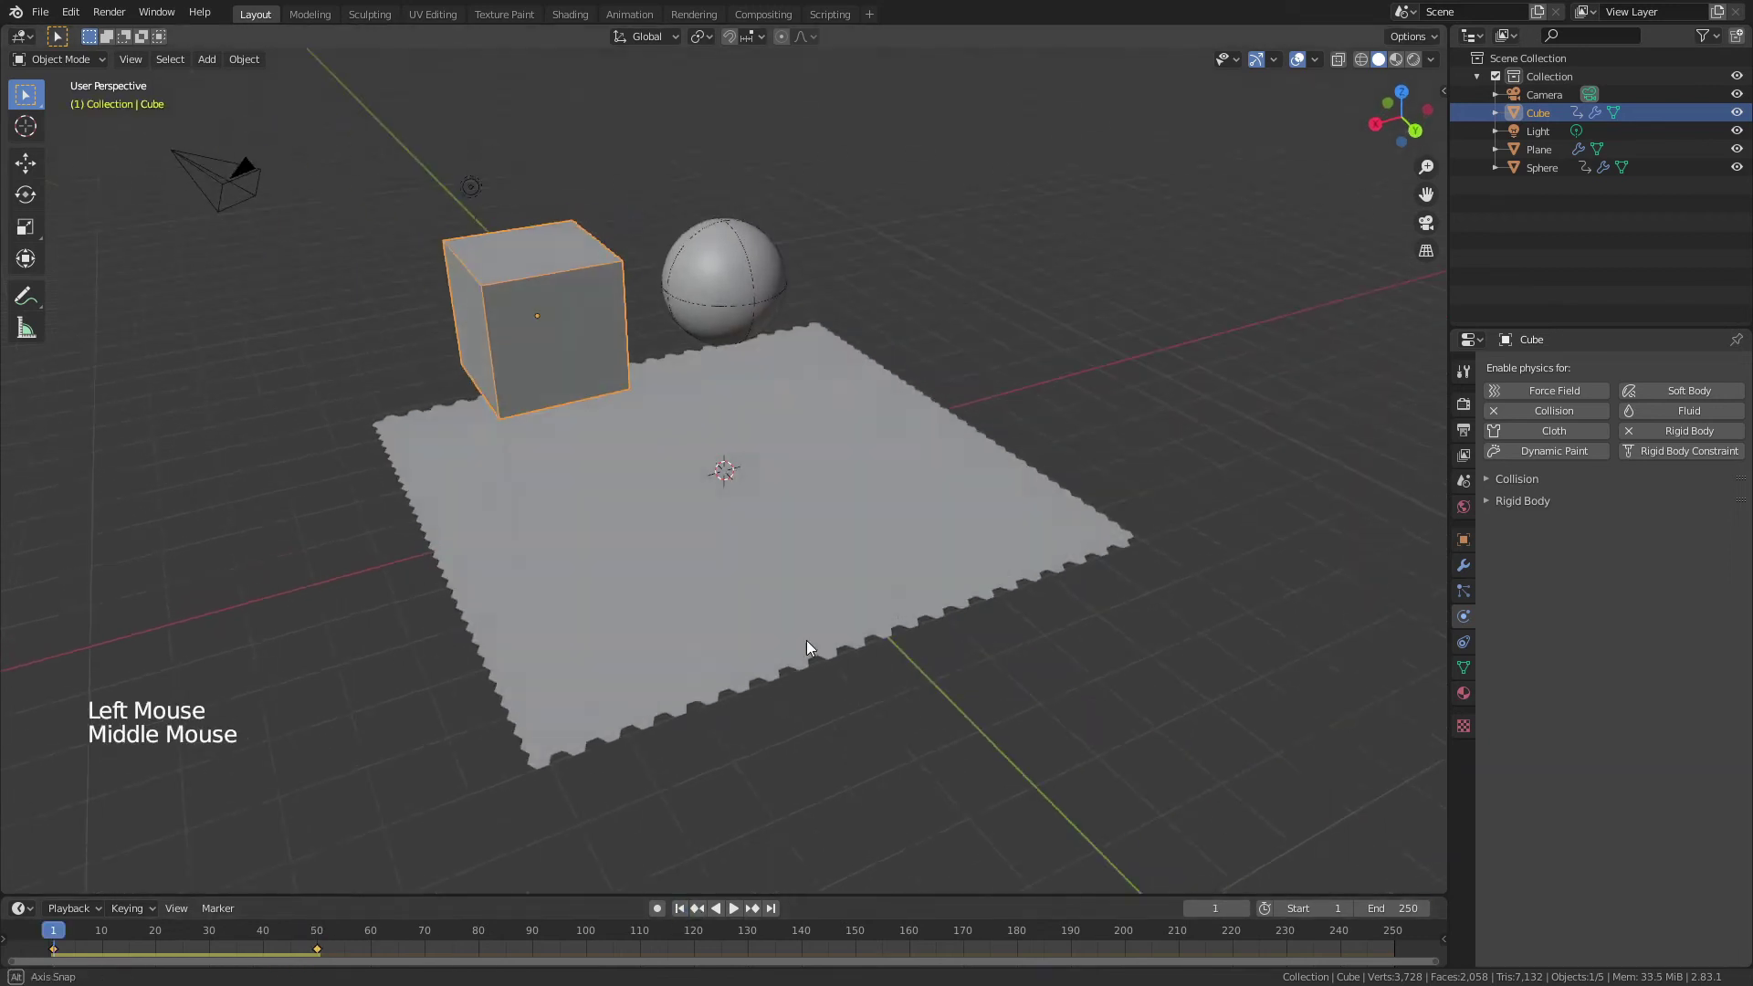
# Step: Play the cube drop to frame 111 and inspect the plane's soft-body Goal and Edges settings
pyautogui.click(734, 909)
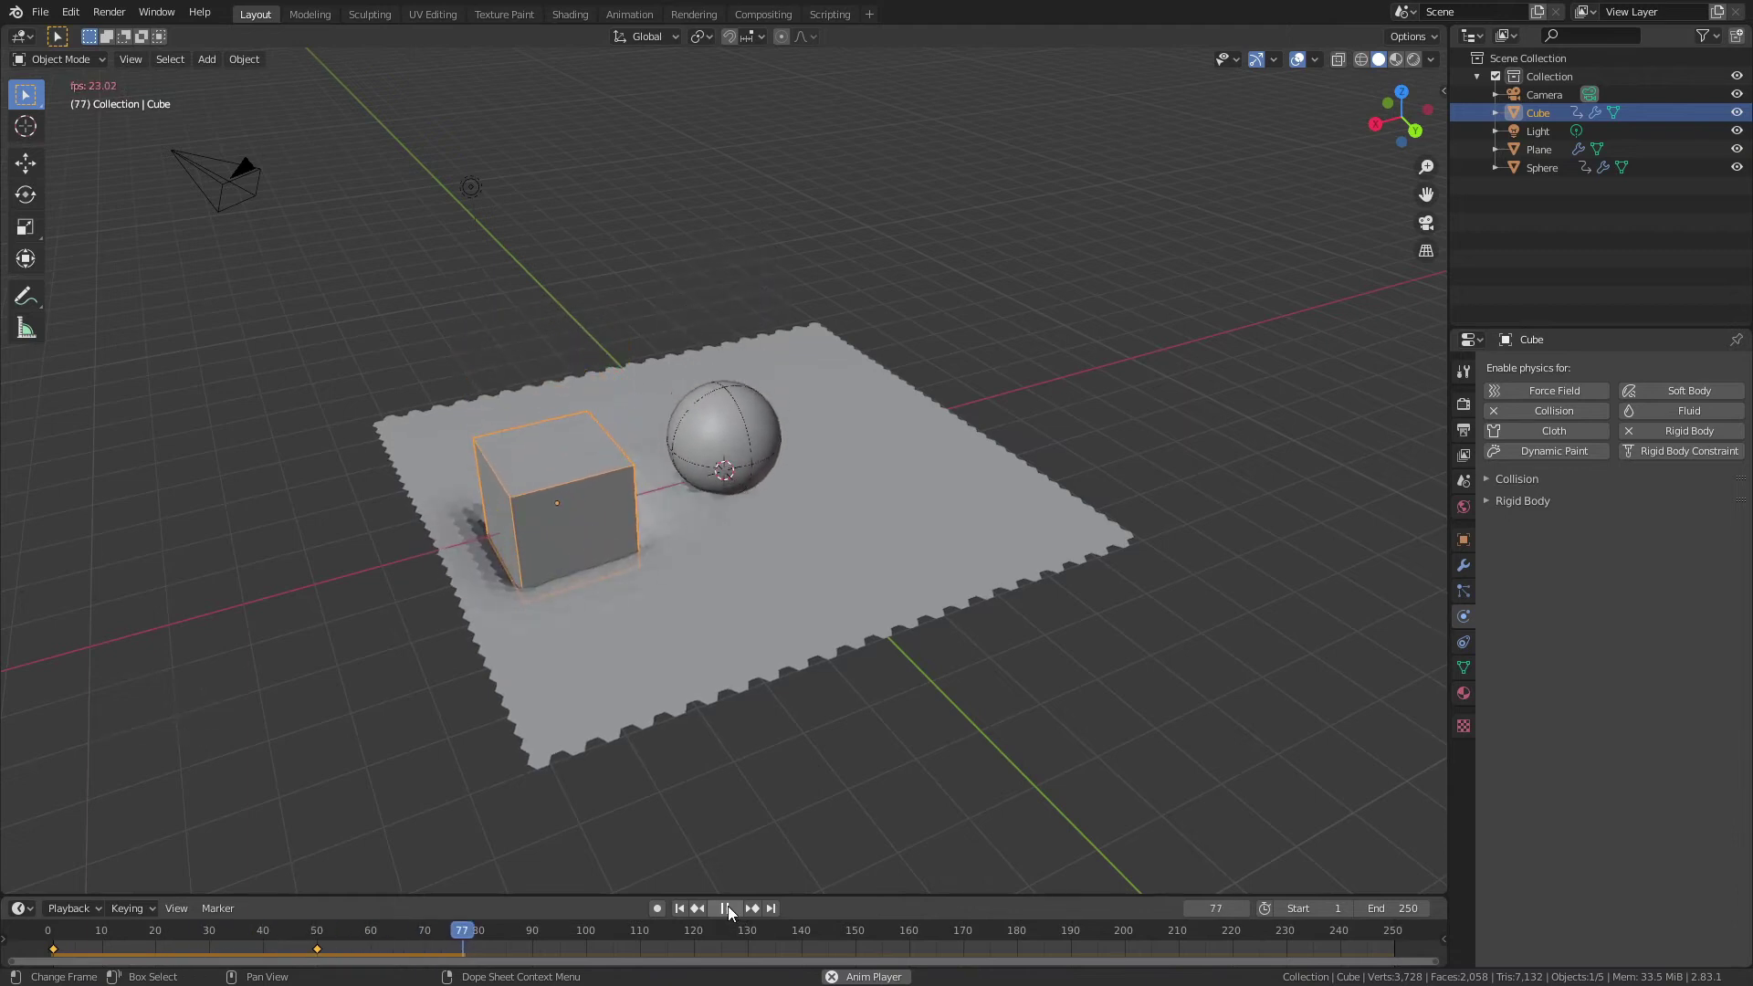
pyautogui.click(728, 909)
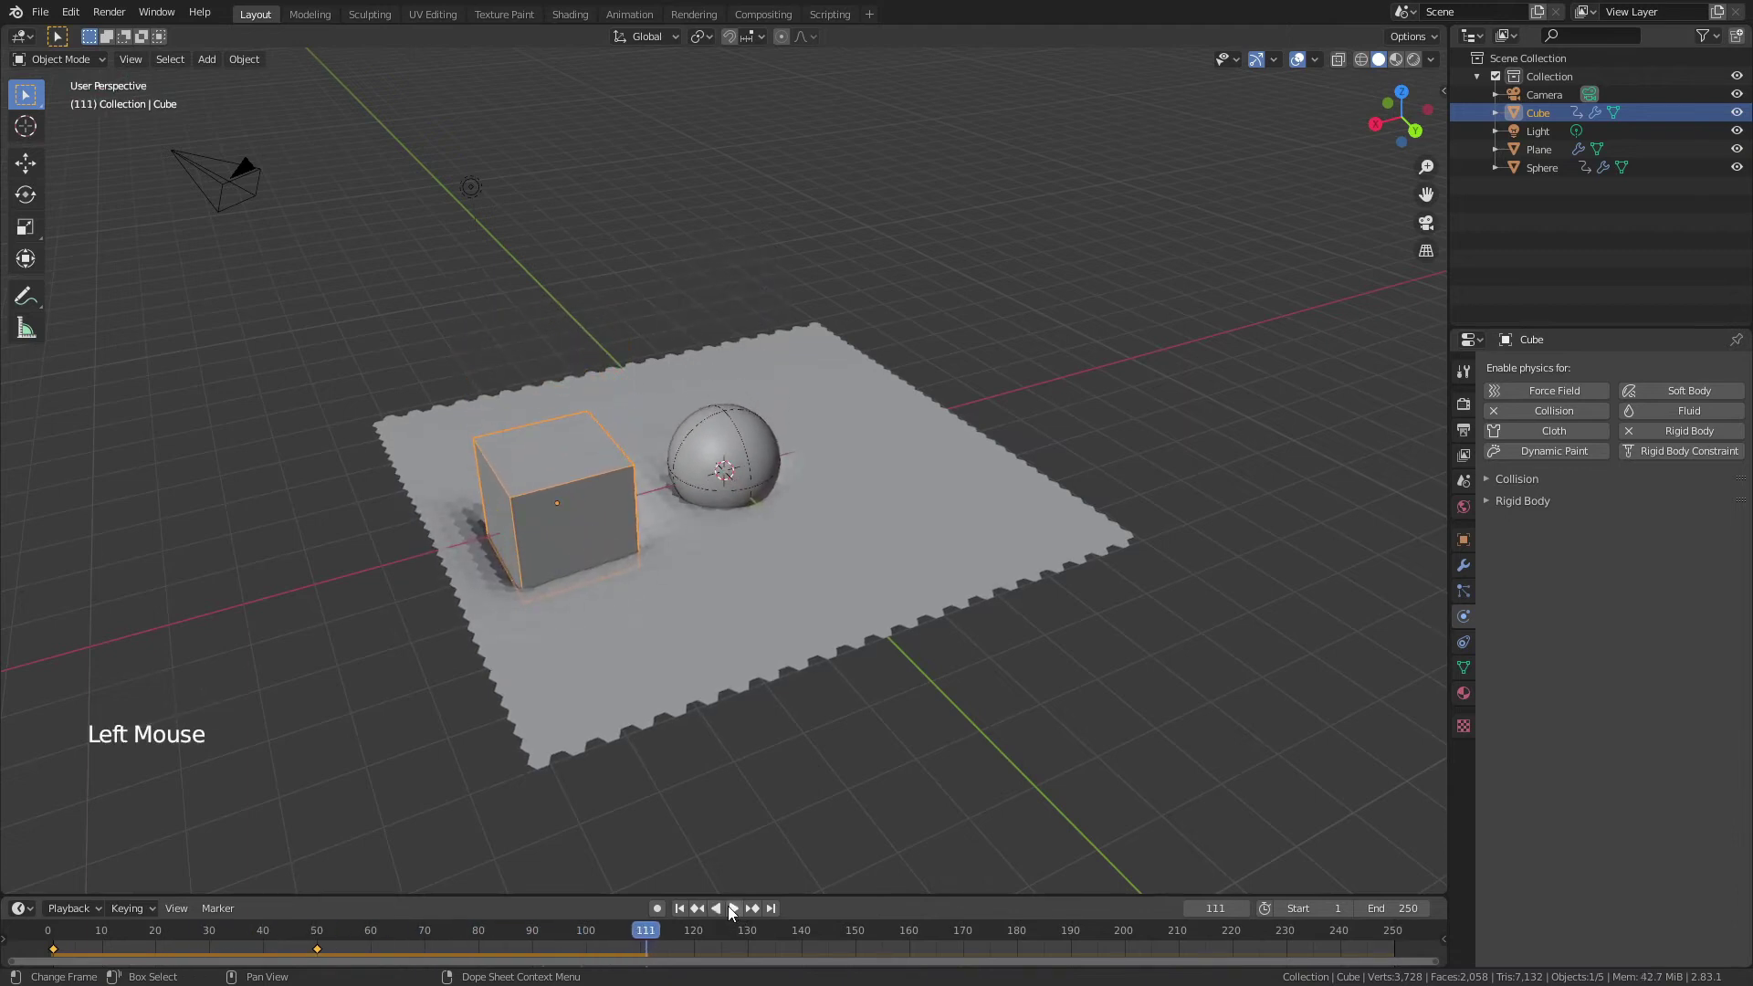
pyautogui.moveTo(535, 520); pyautogui.dragTo(723, 616, button='middle')
pyautogui.click(898, 630)
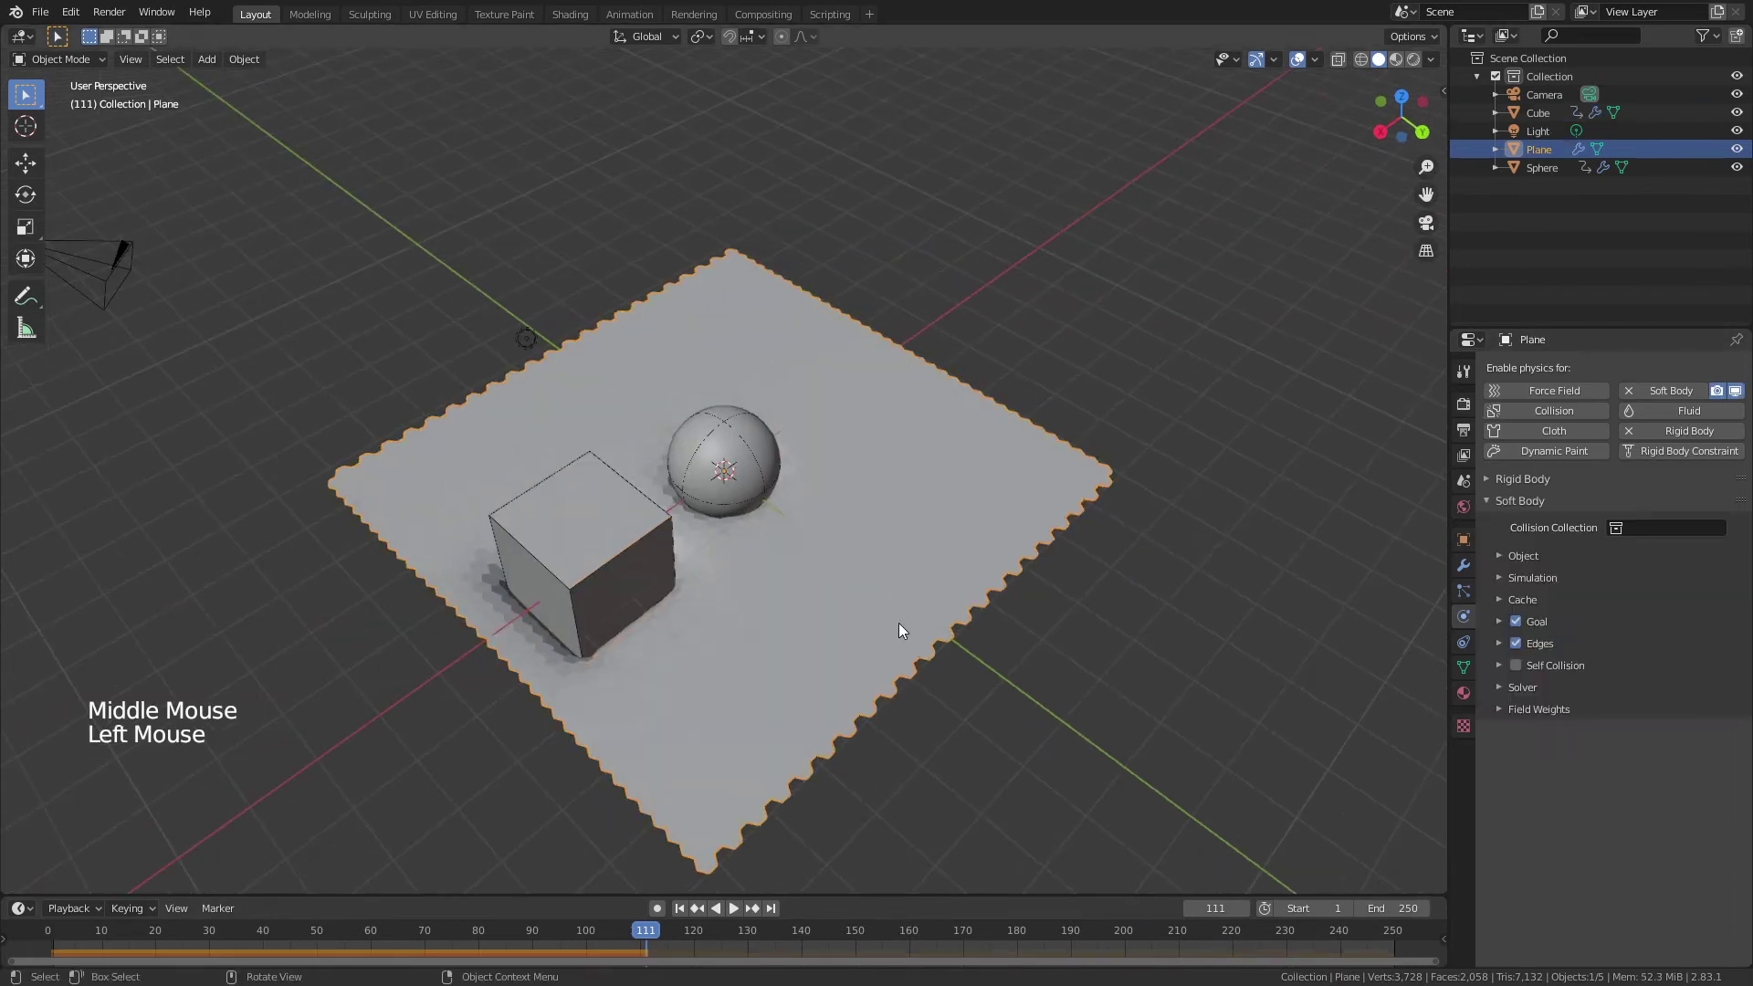
pyautogui.click(1496, 621)
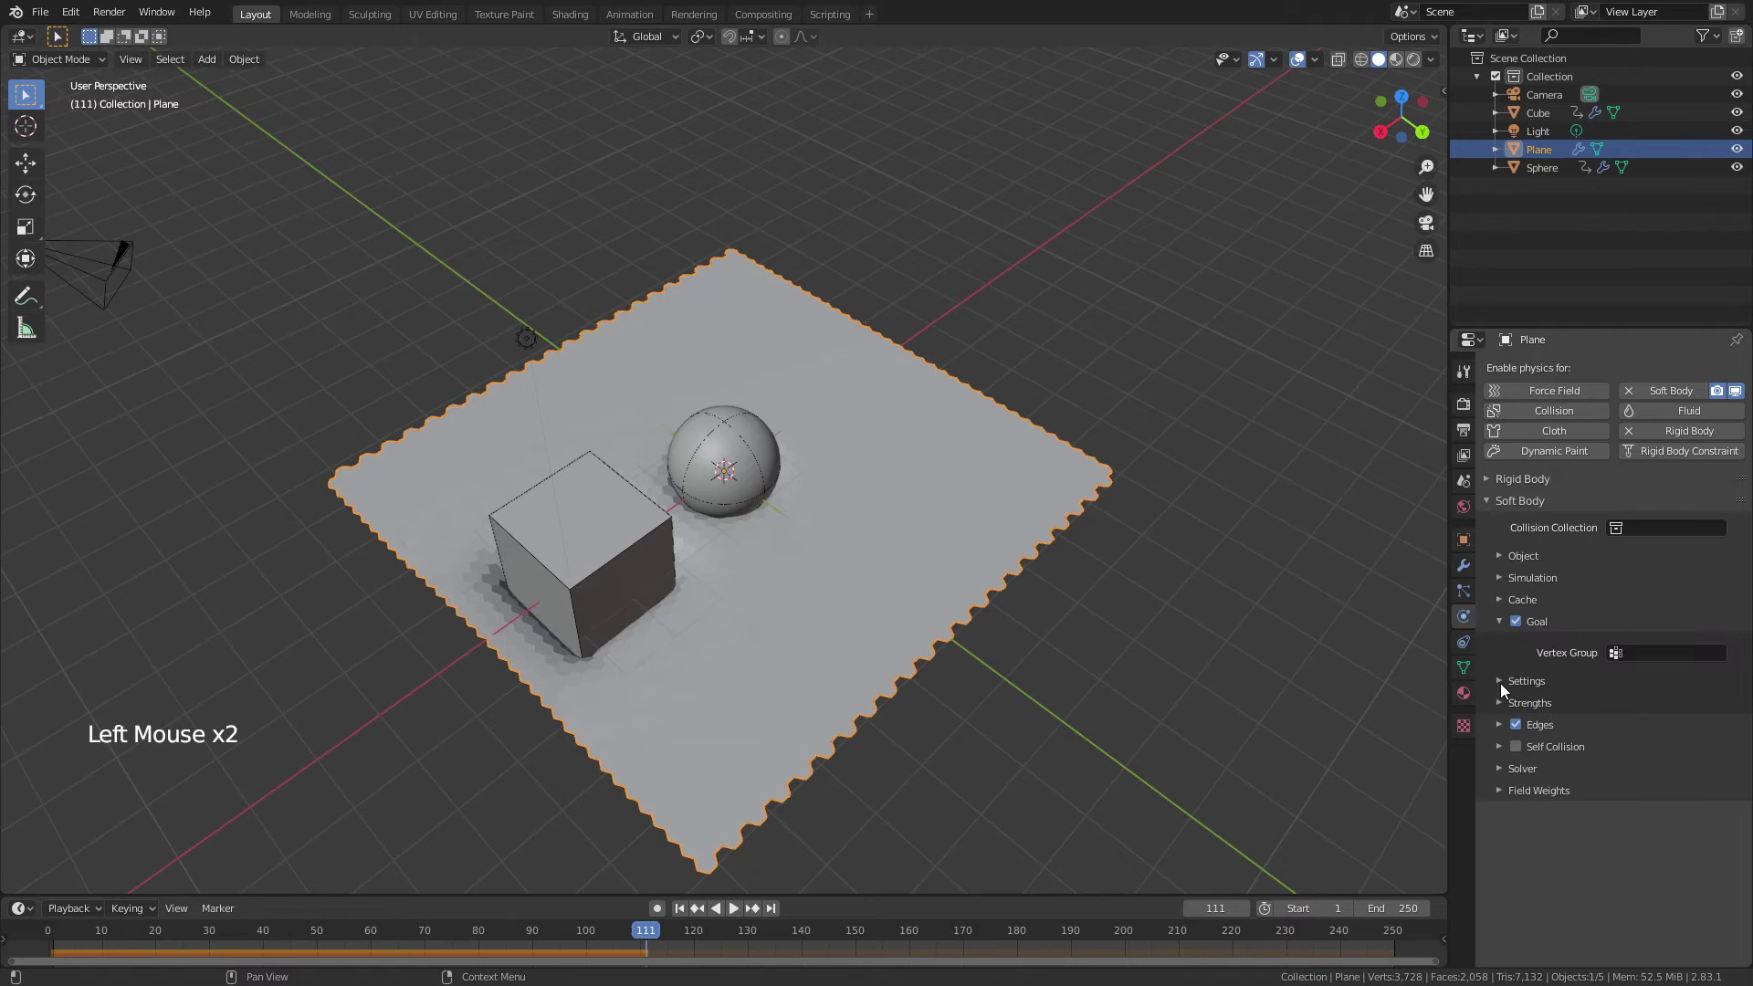
pyautogui.click(1495, 722)
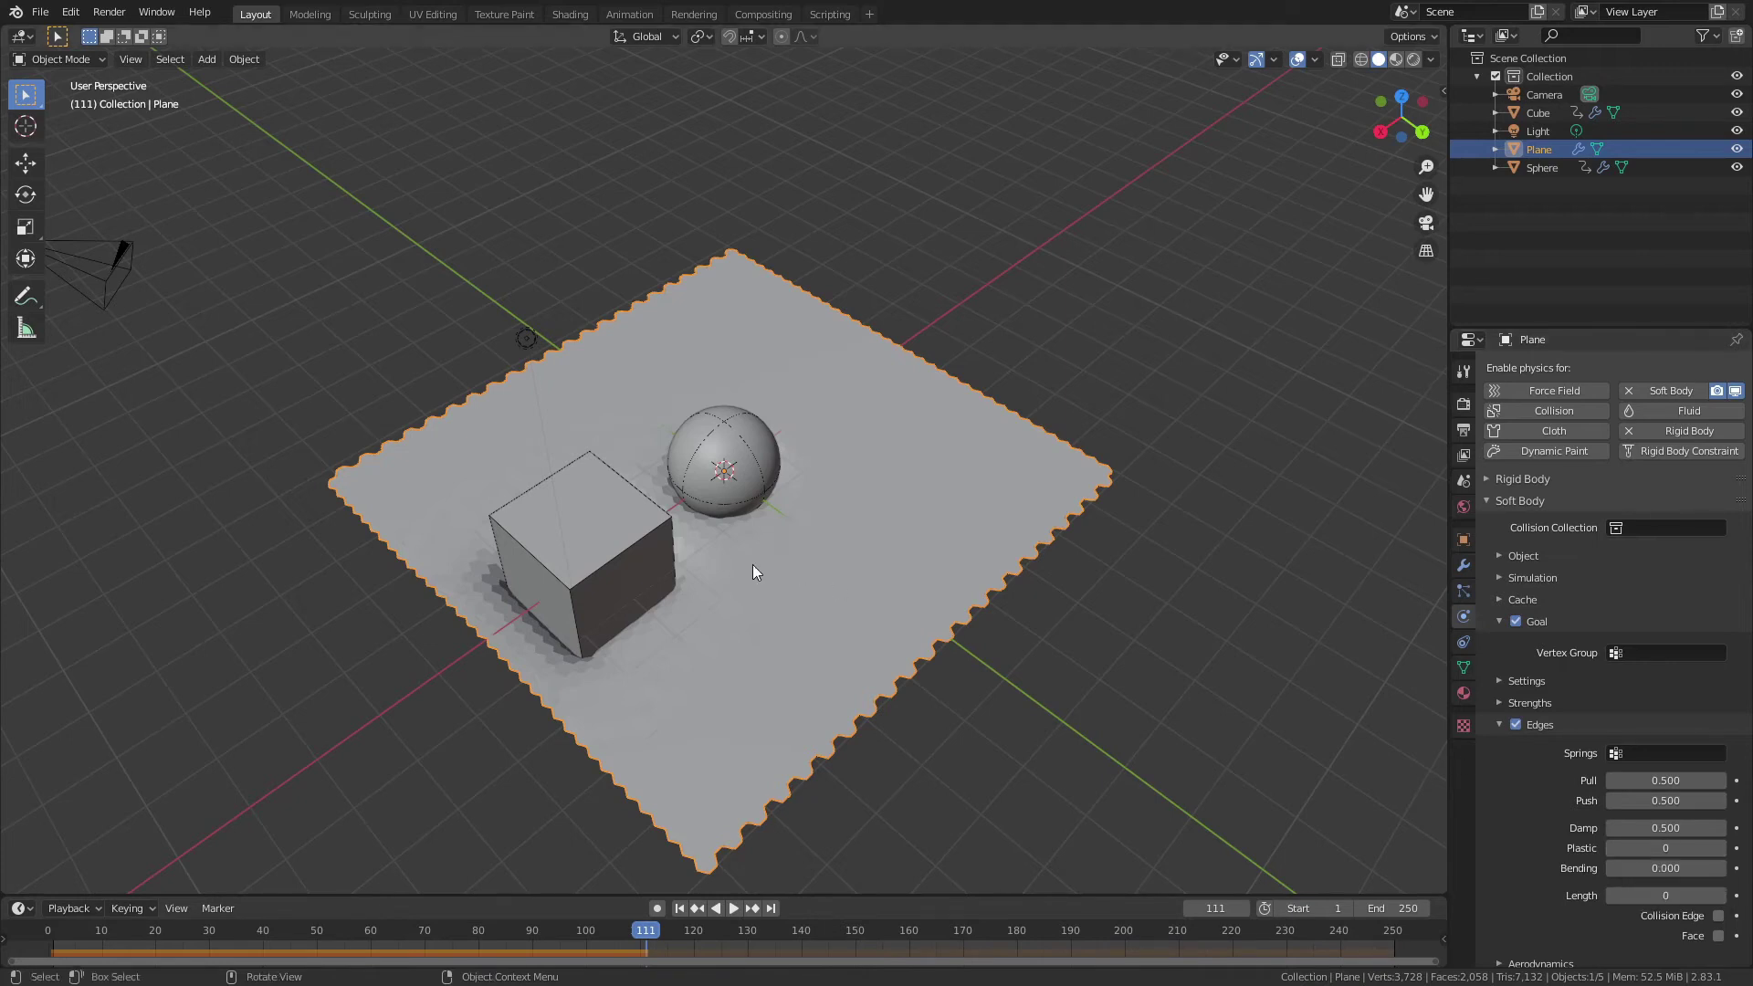
# Step: Hide the Cube and Sphere to view the dents, then return to frame 1
pyautogui.moveTo(731, 654); pyautogui.dragTo(704, 572, button='middle')
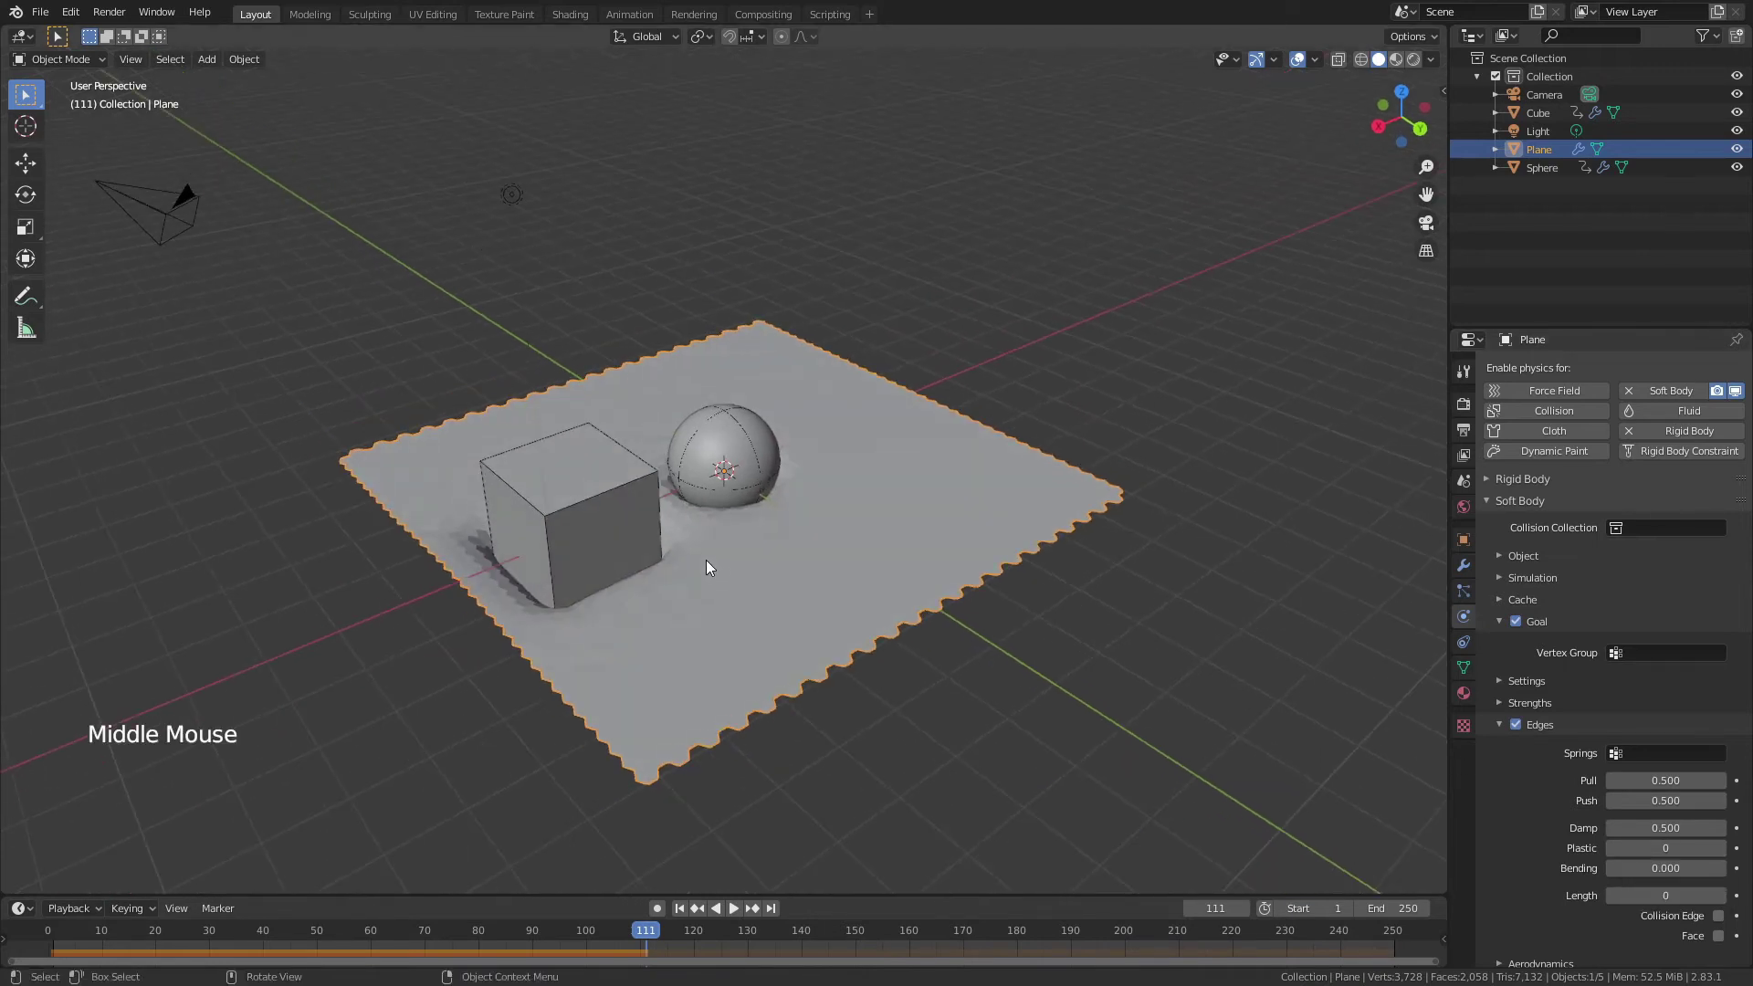
pyautogui.scroll(2, 704, 575)
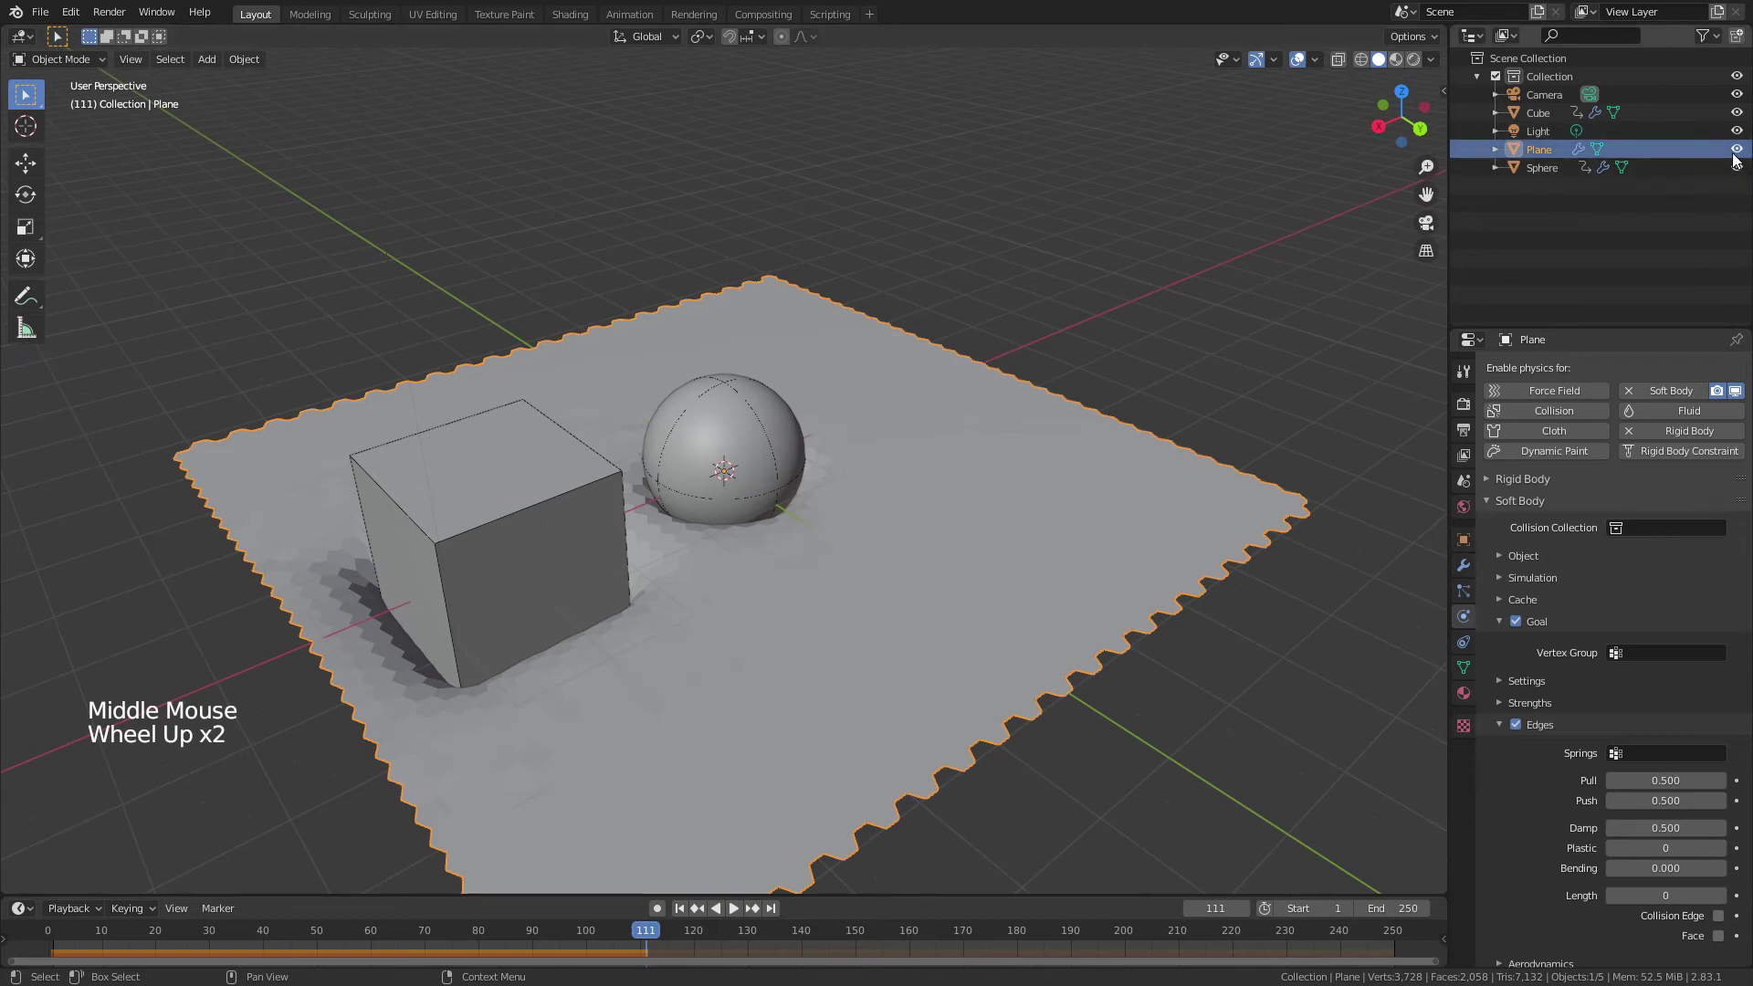
pyautogui.click(1736, 113)
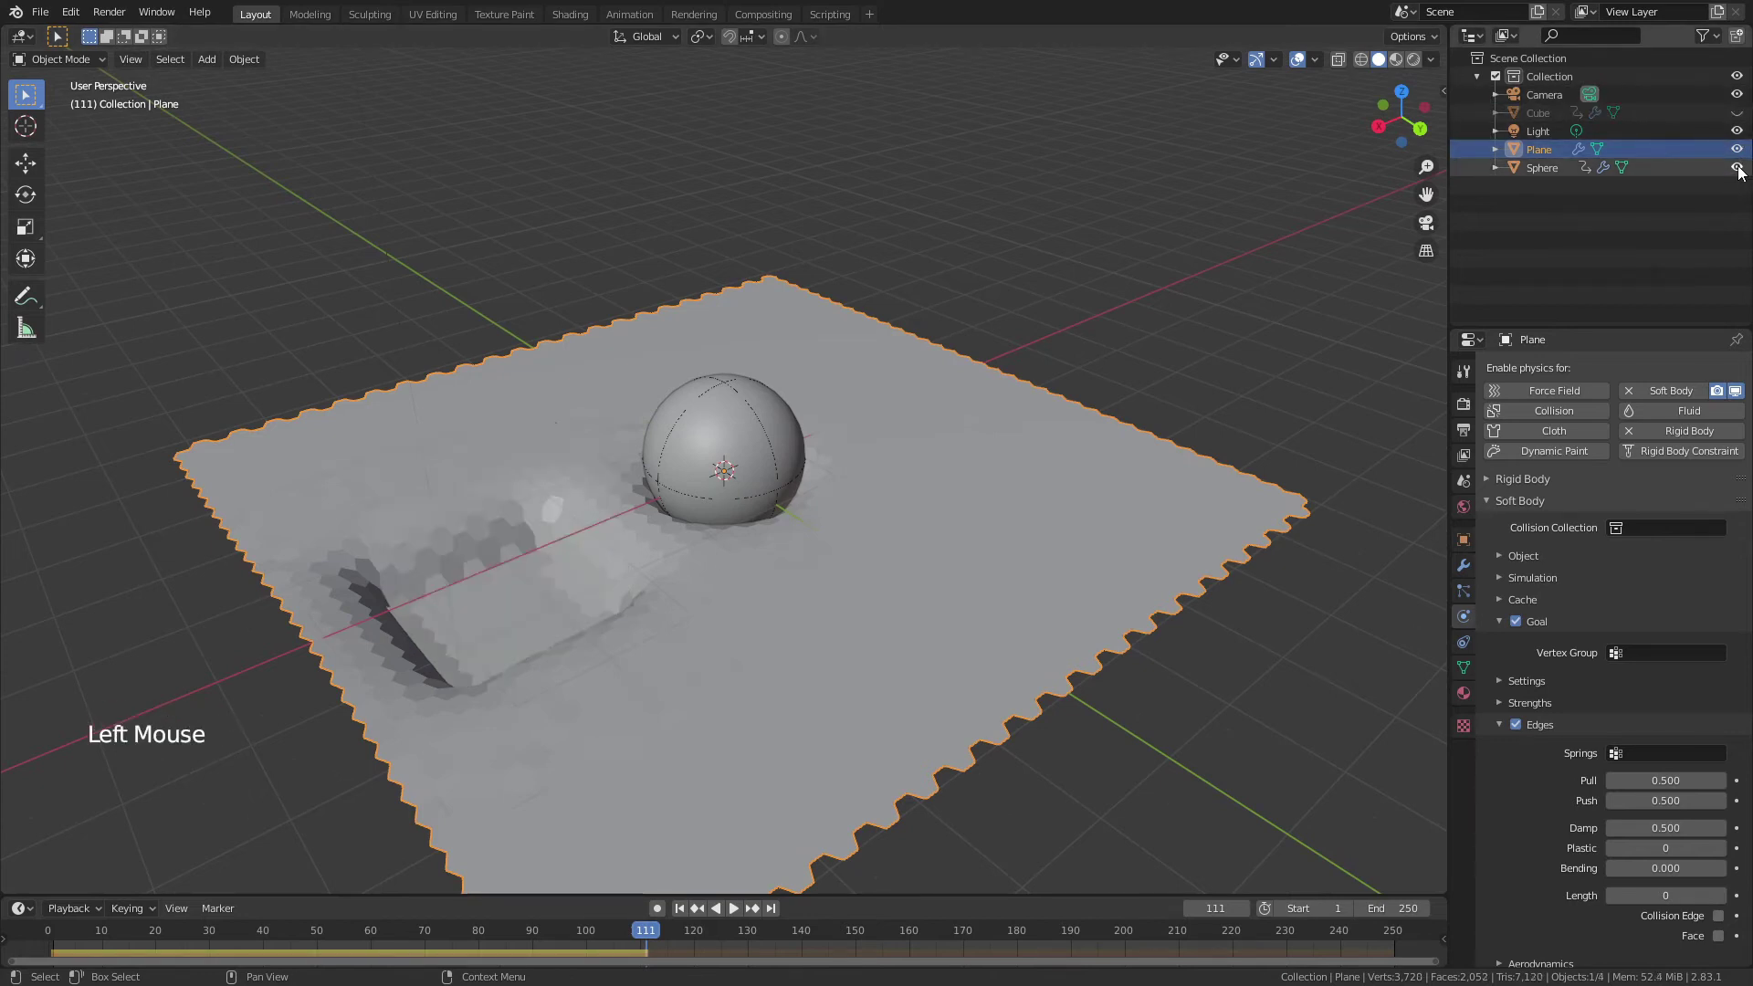
pyautogui.click(1736, 168)
pyautogui.moveTo(838, 474); pyautogui.dragTo(577, 545, button='middle')
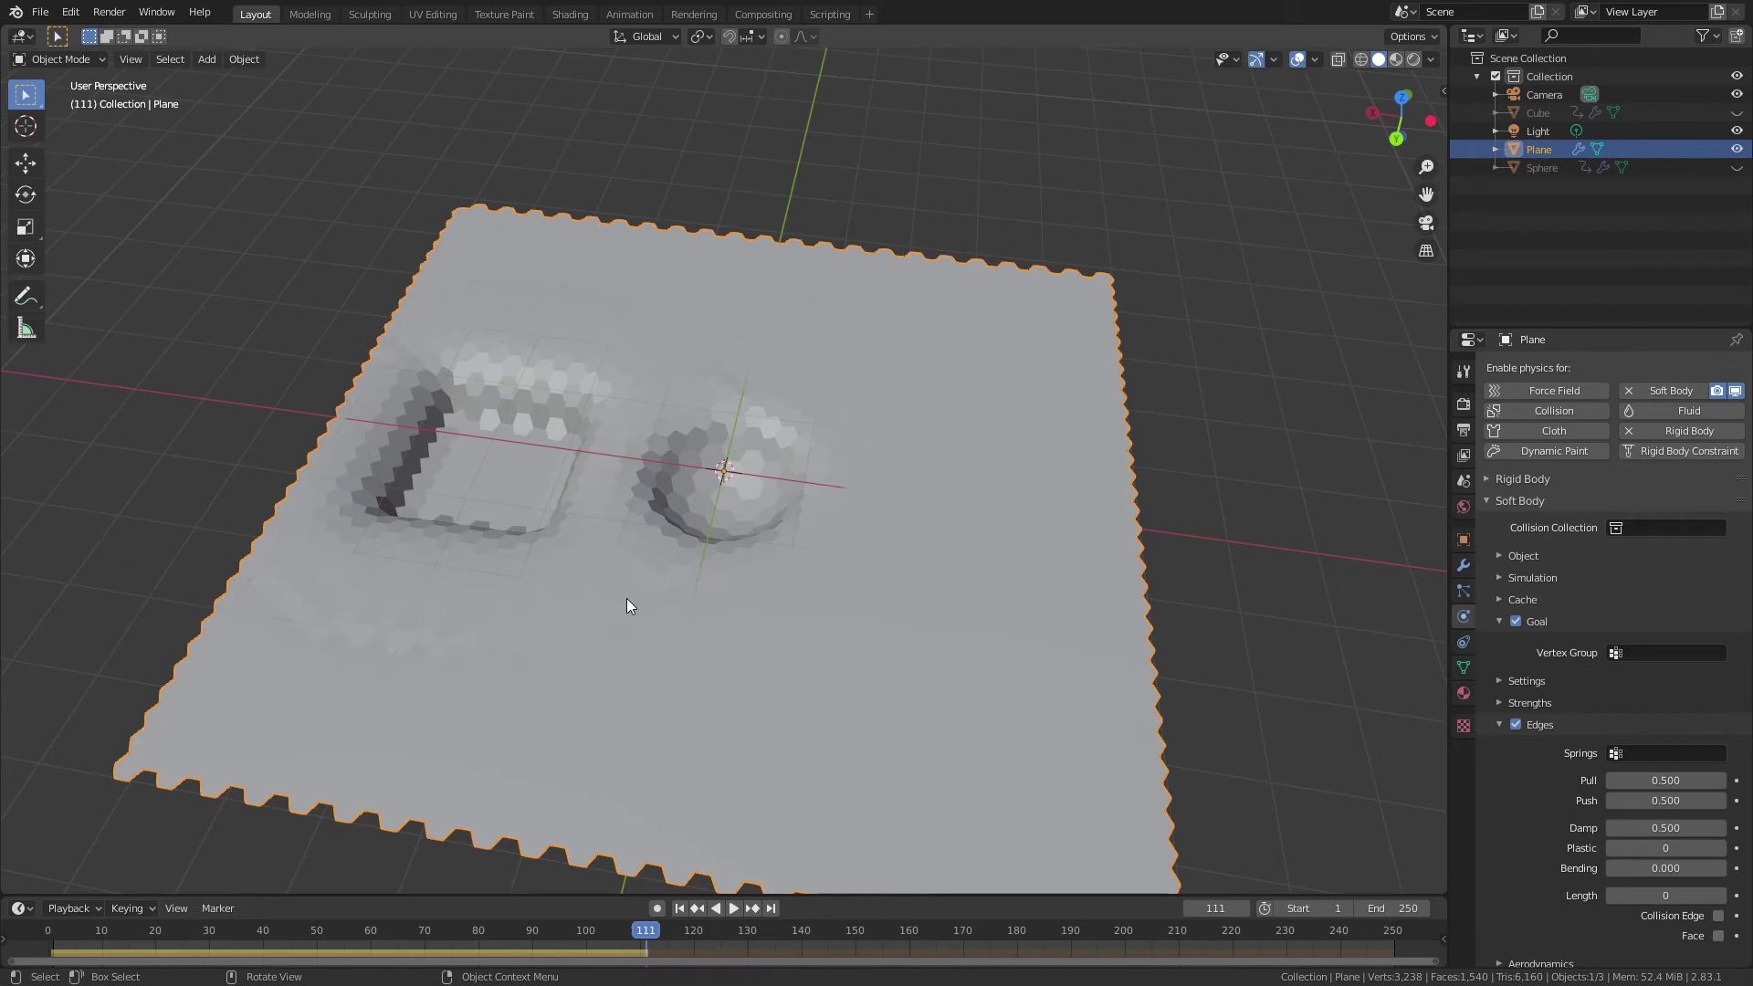
pyautogui.click(679, 909)
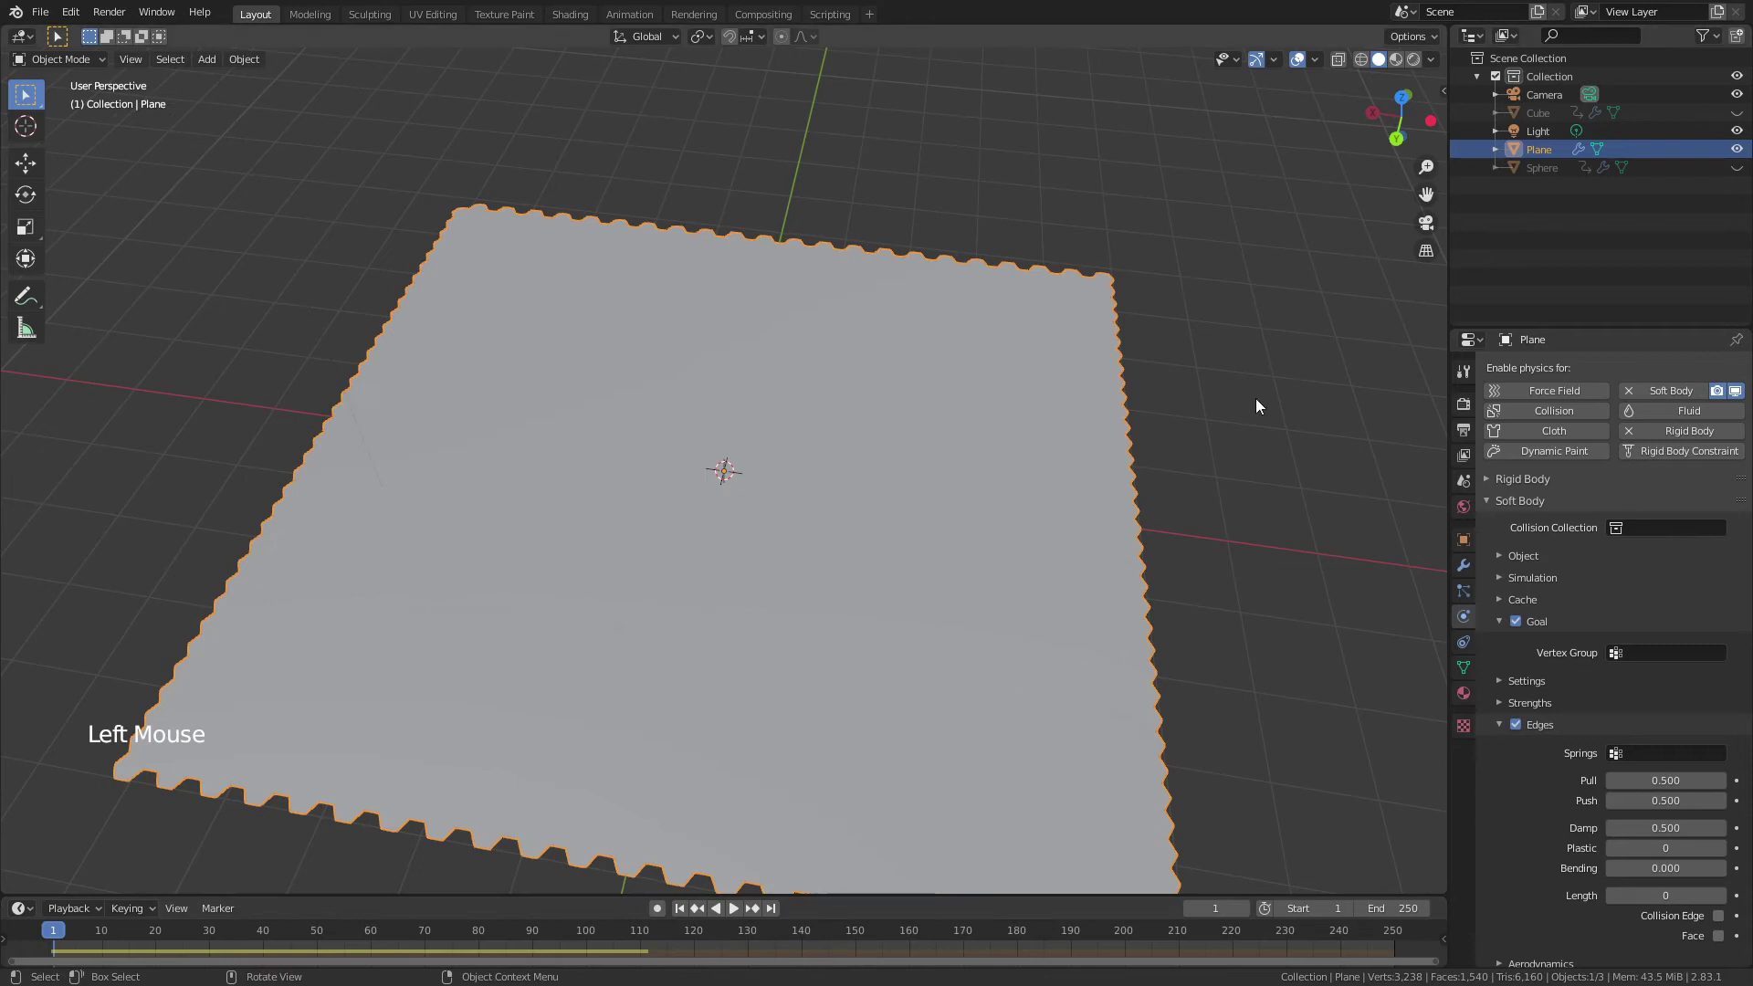
# Step: Unhide Cube and Sphere, delete the Cube, and select the Plane
pyautogui.click(1737, 112)
pyautogui.click(1737, 167)
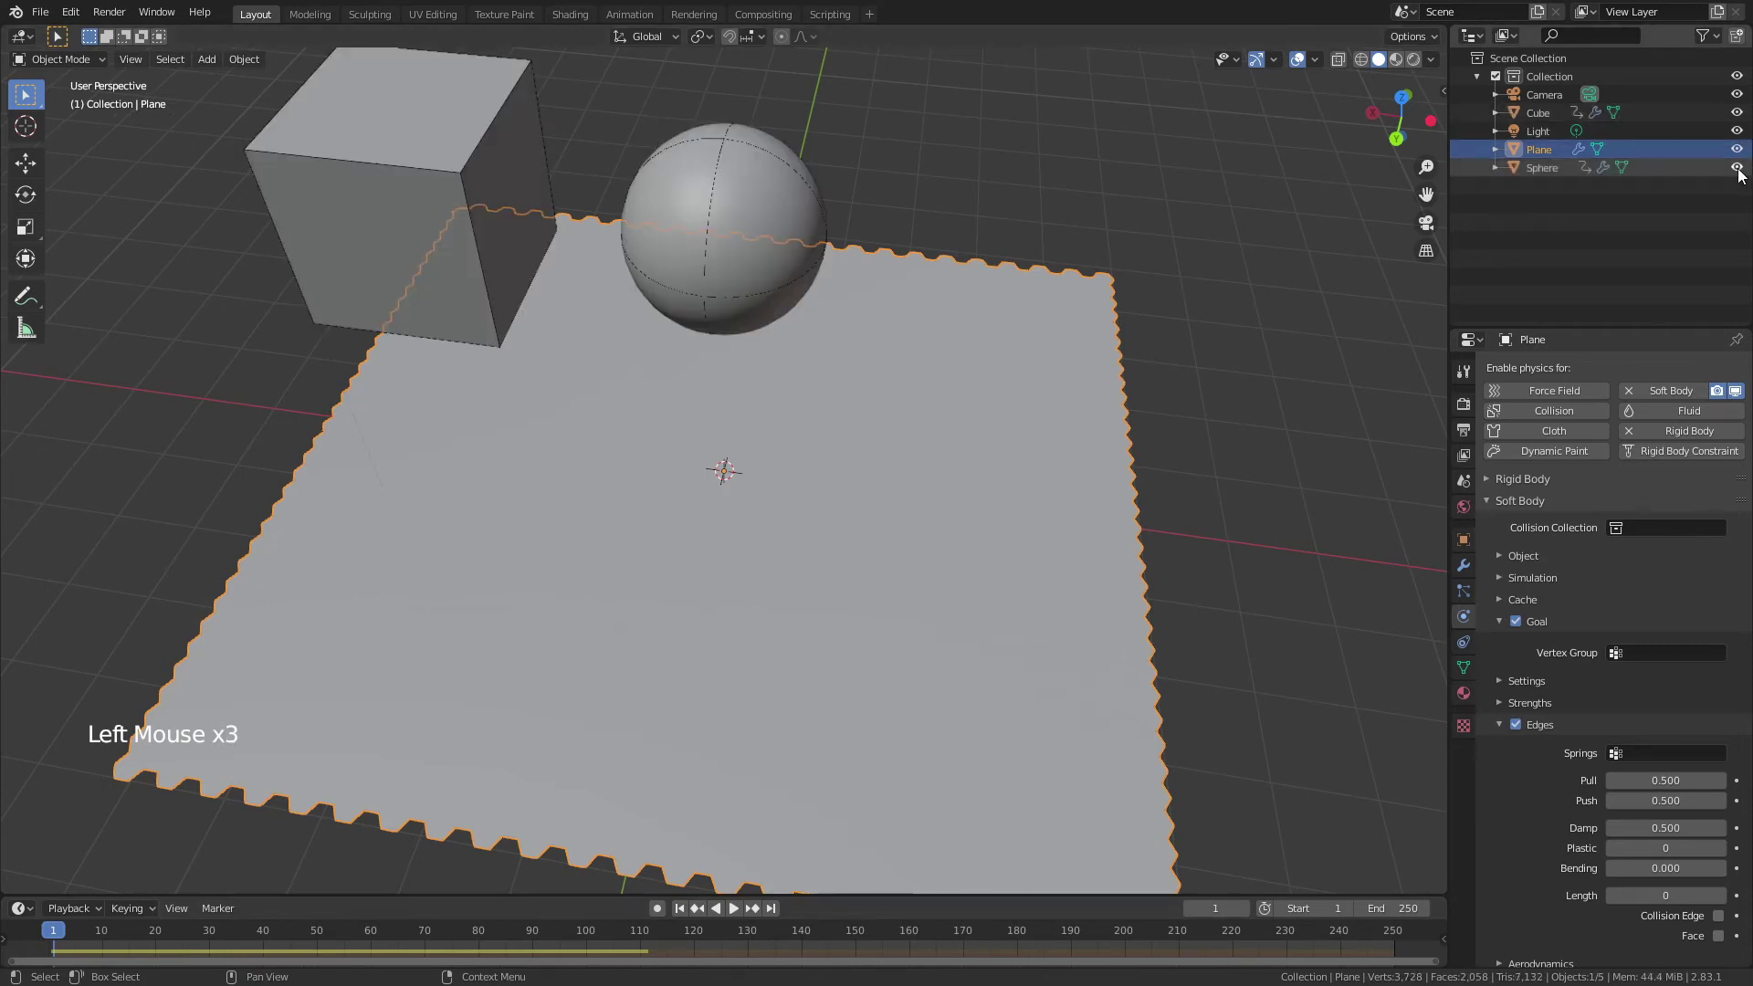
pyautogui.click(372, 216)
pyautogui.rightClick(381, 204)
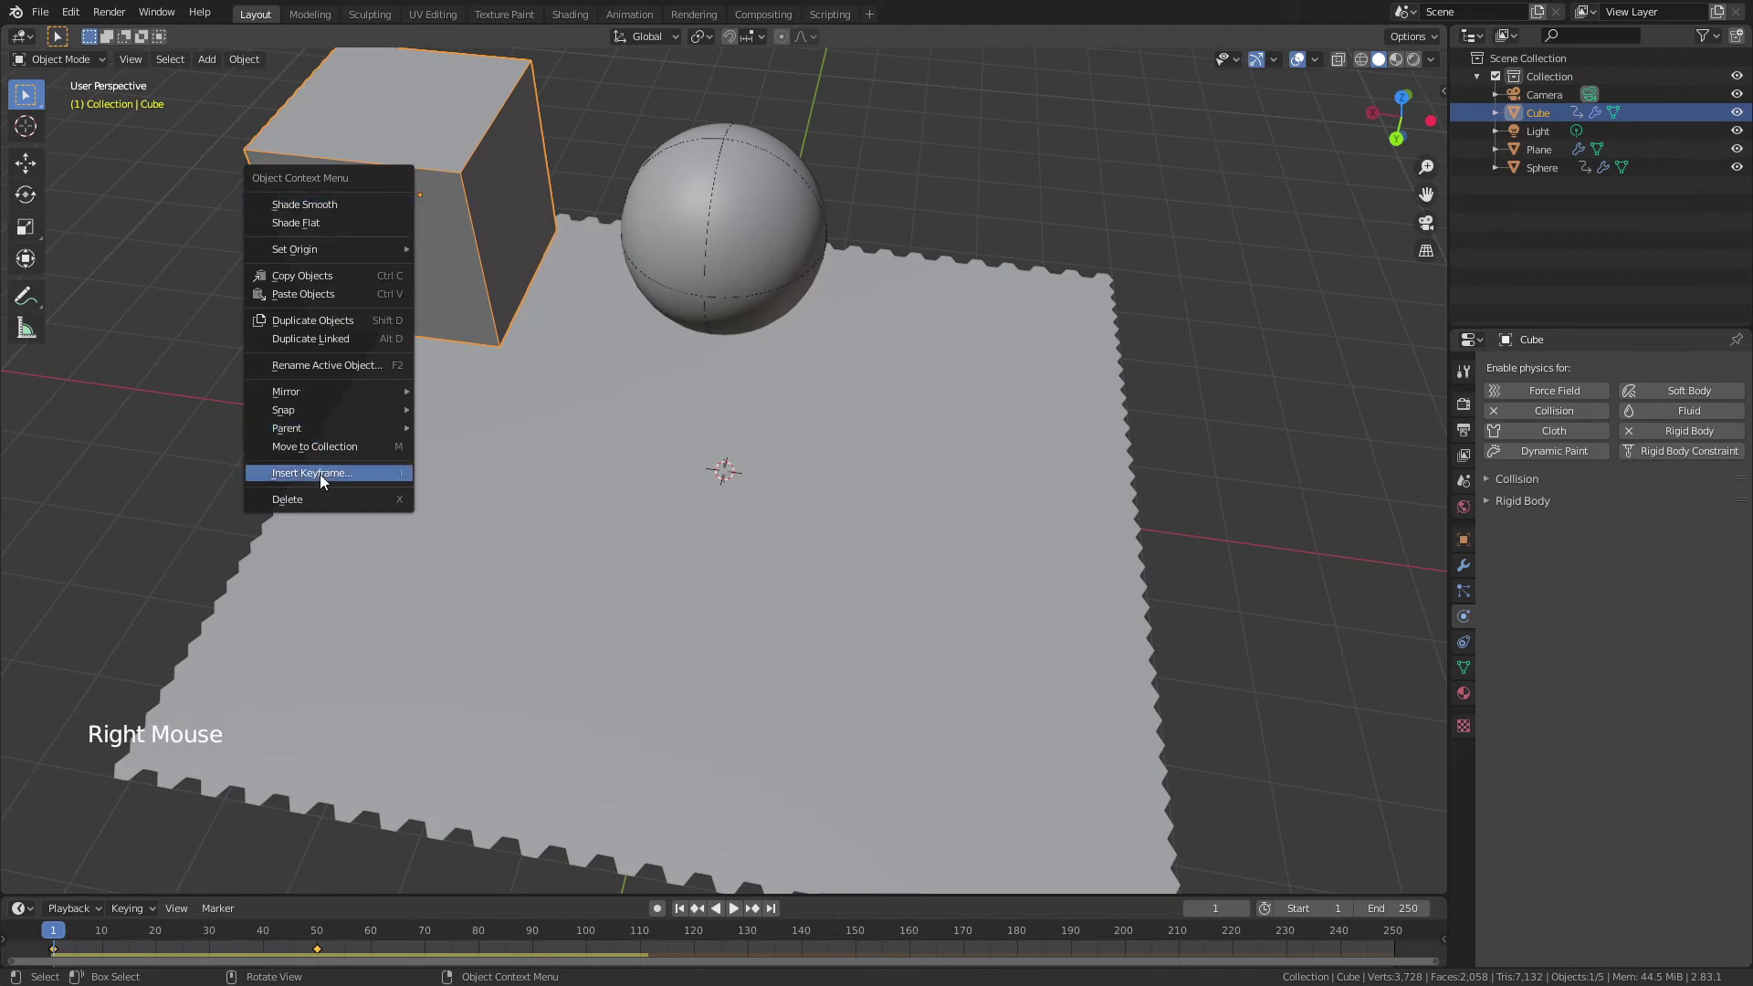
pyautogui.click(326, 496)
pyautogui.moveTo(797, 208); pyautogui.dragTo(742, 255, button='middle')
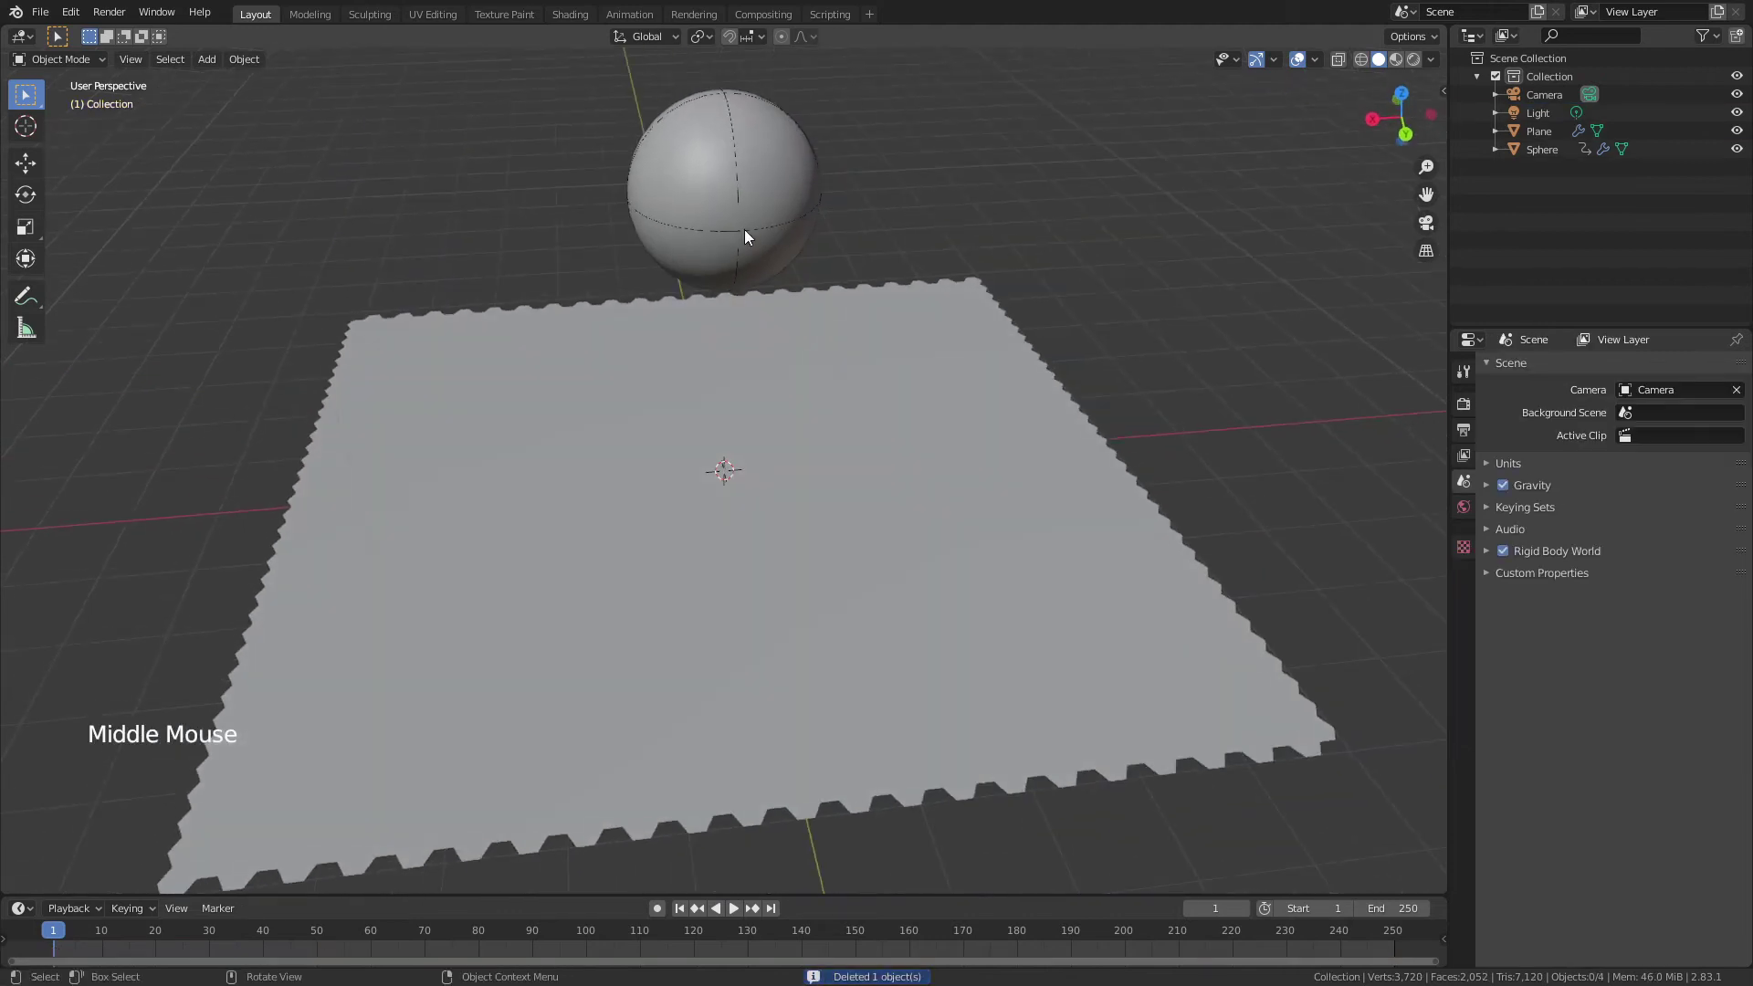
pyautogui.click(744, 231)
pyautogui.click(848, 479)
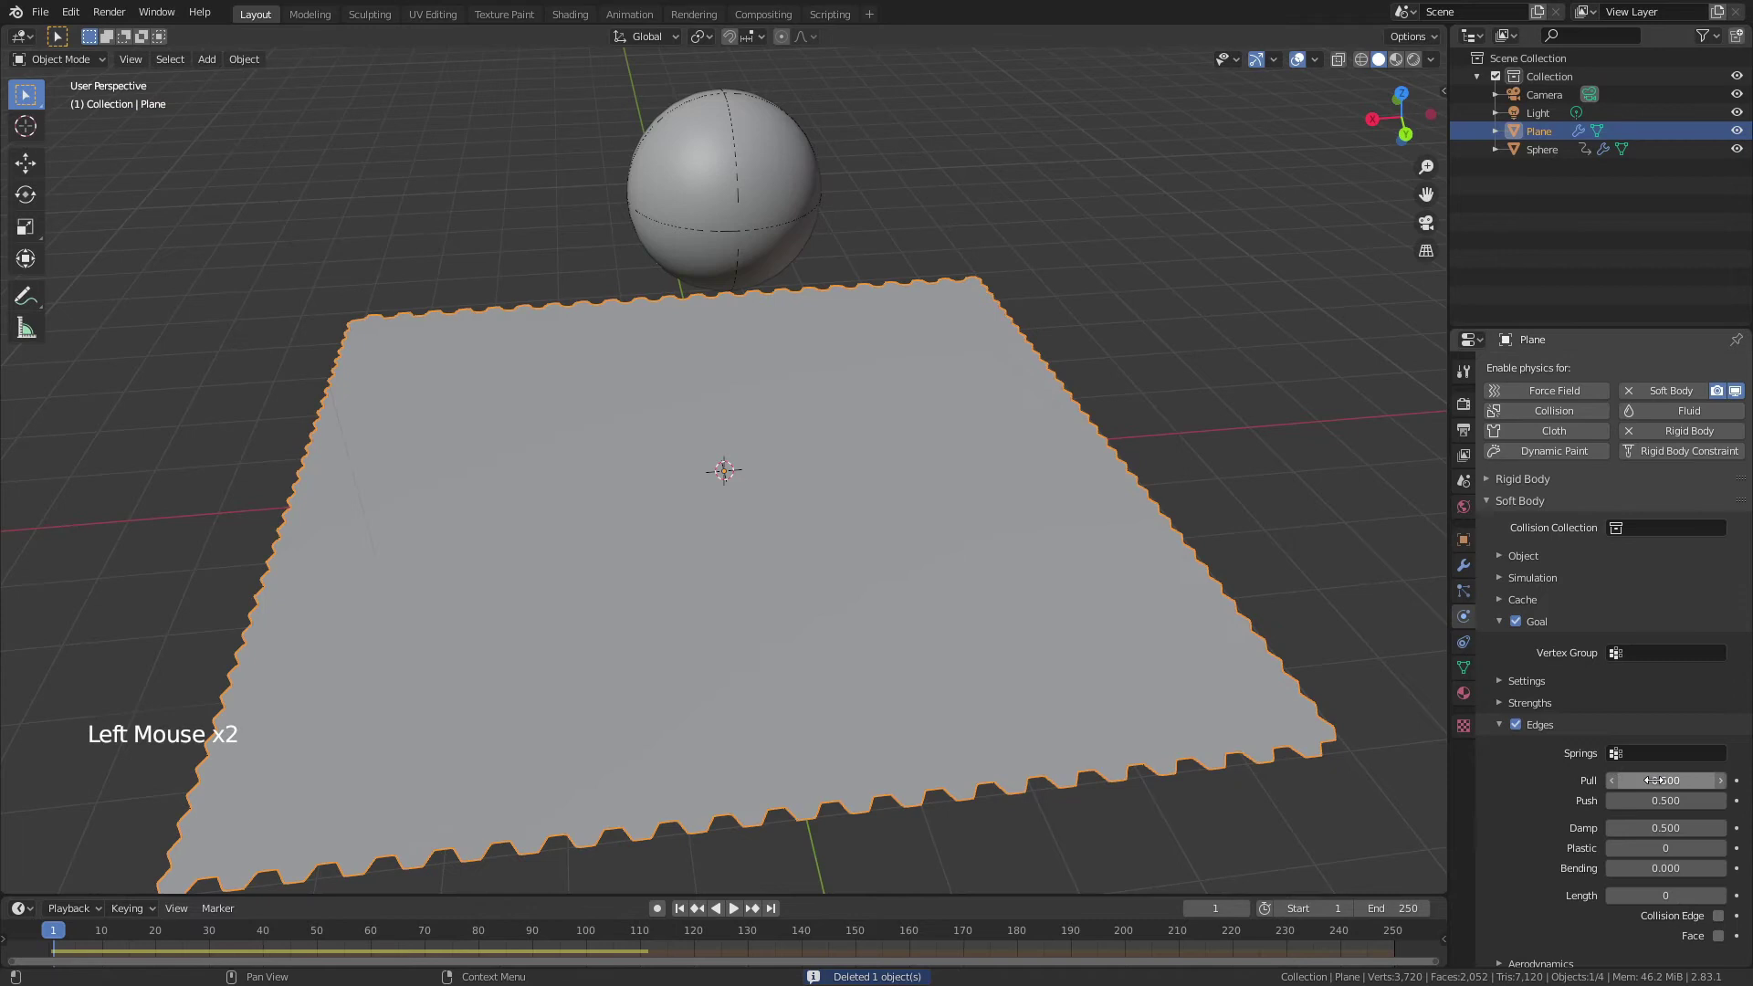
# Step: Set the soft-body Edges Pull and Push springs to 0.1
pyautogui.click(1682, 775)
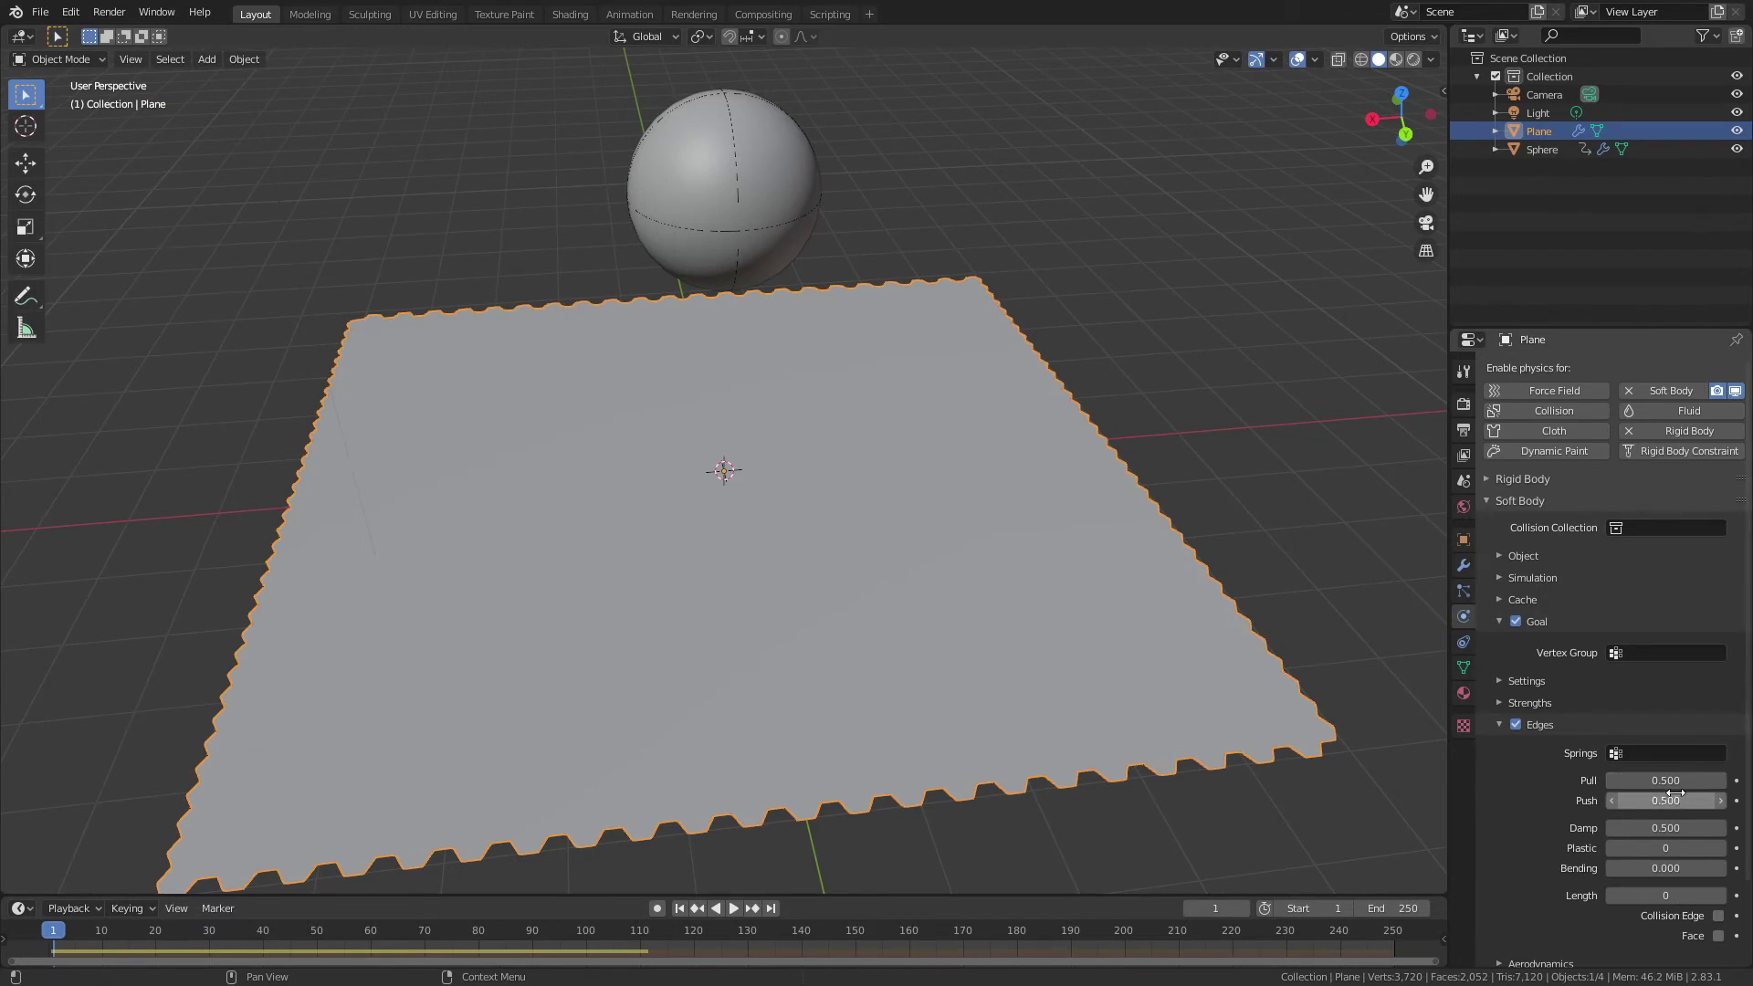
pyautogui.click(1674, 782)
pyautogui.write('0.1')
pyautogui.press('Return')
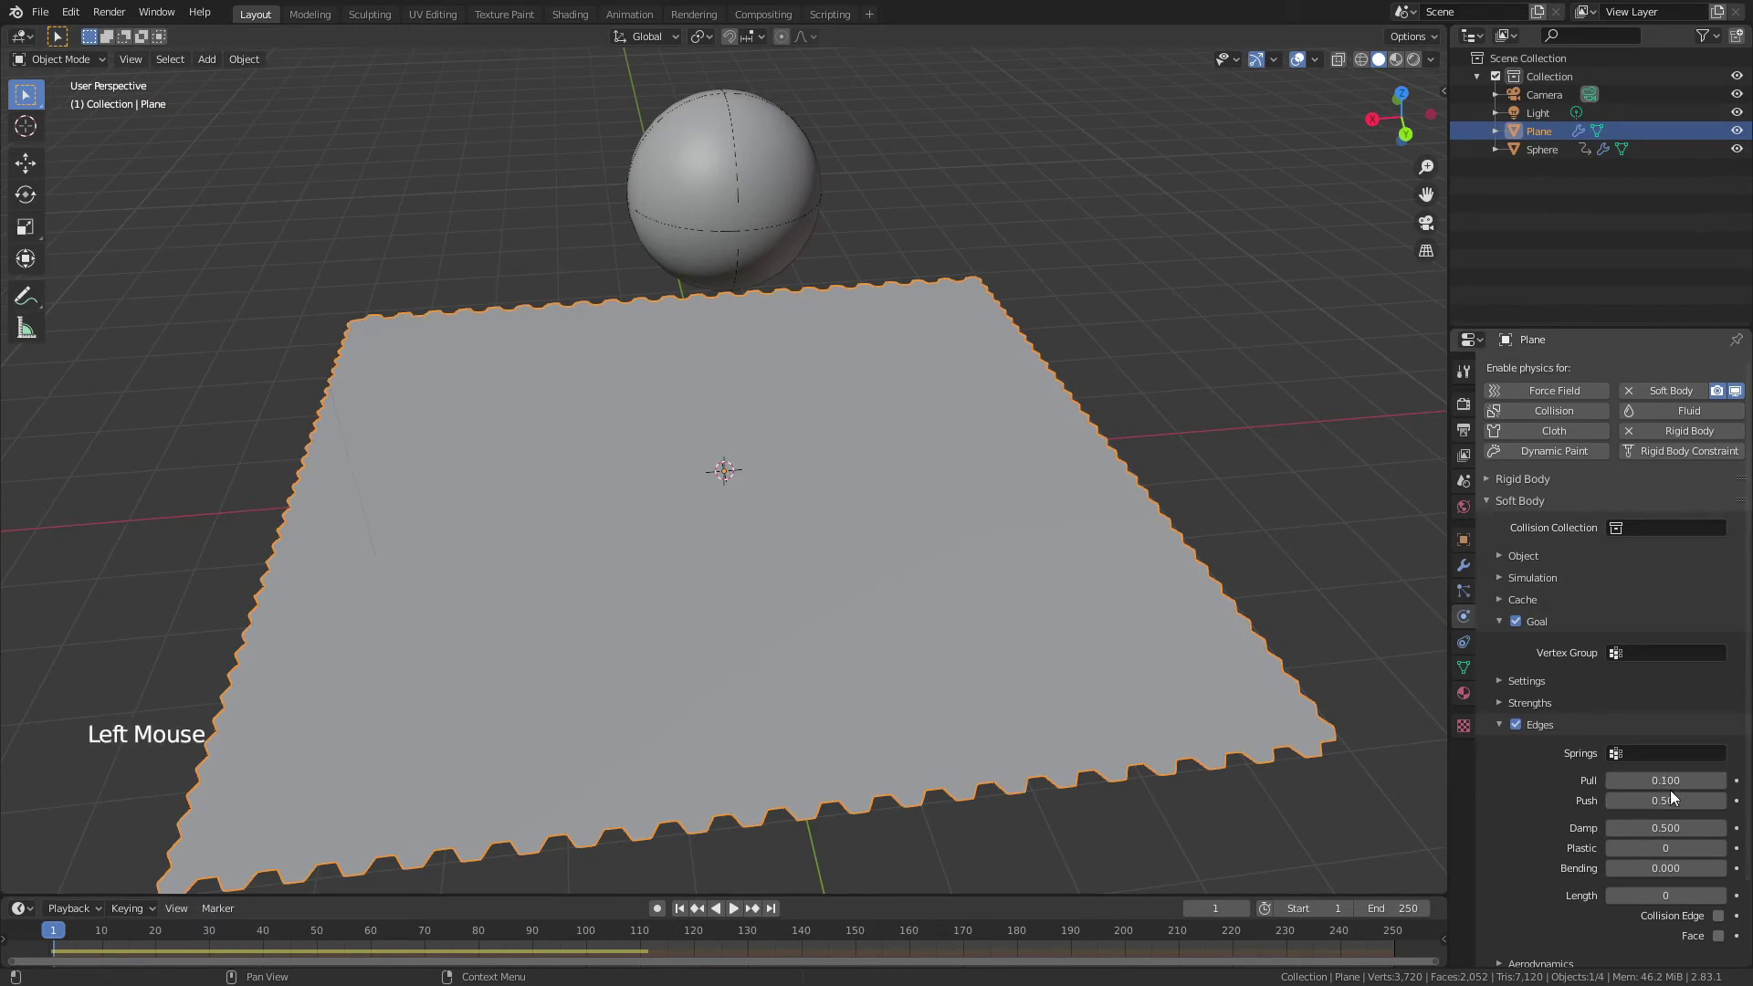
pyautogui.doubleClick(1664, 801)
pyautogui.write('.1')
pyautogui.press('Return')
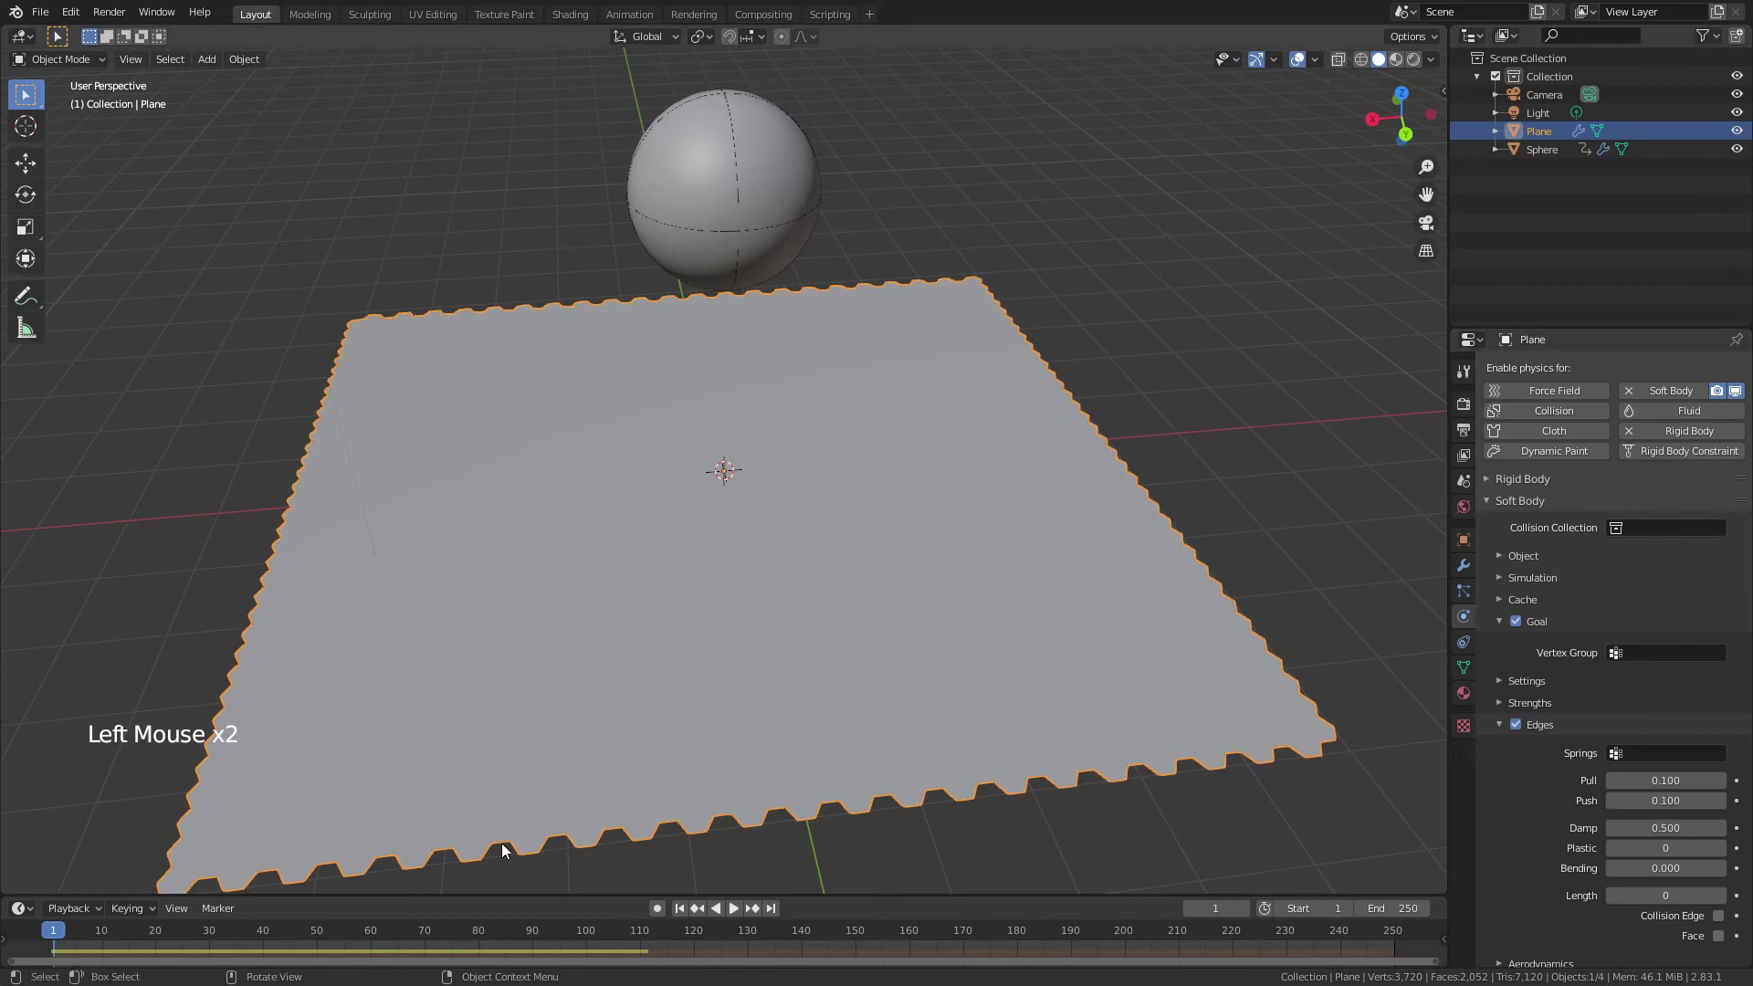
# Step: Play the sphere drop to frame 103, hide the sphere to inspect the dent, and rewind
pyautogui.click(735, 908)
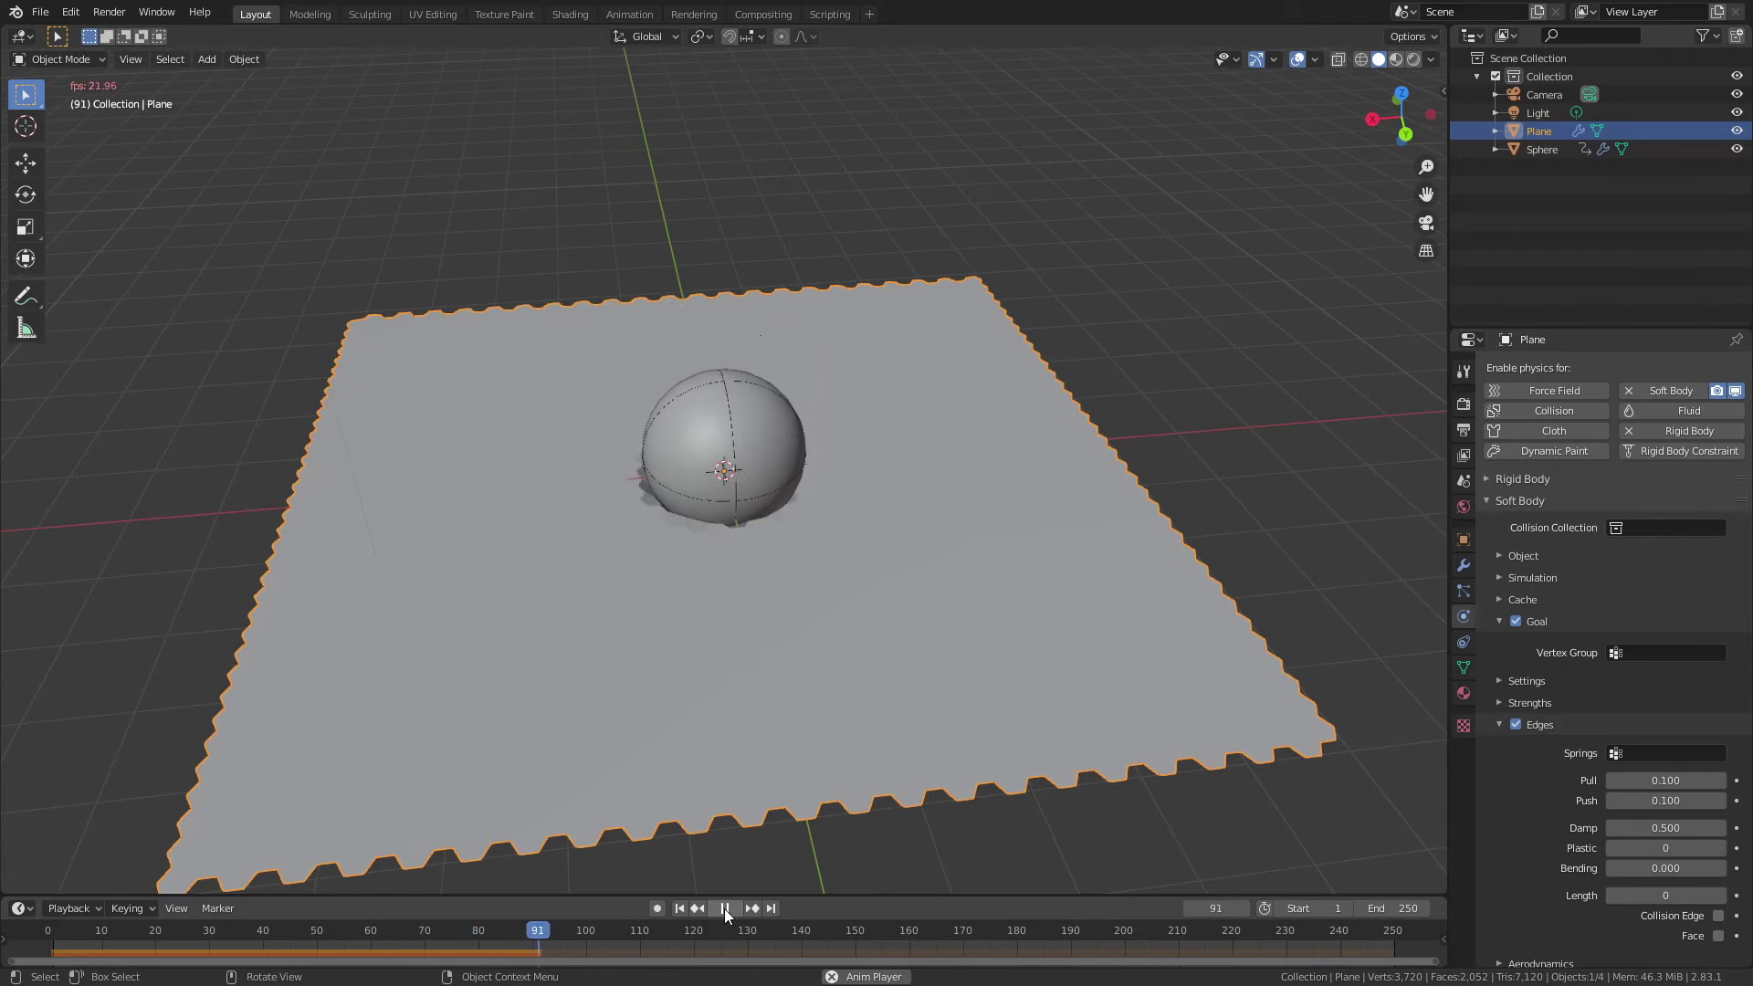
pyautogui.click(724, 907)
pyautogui.moveTo(710, 526); pyautogui.dragTo(787, 528, button='middle')
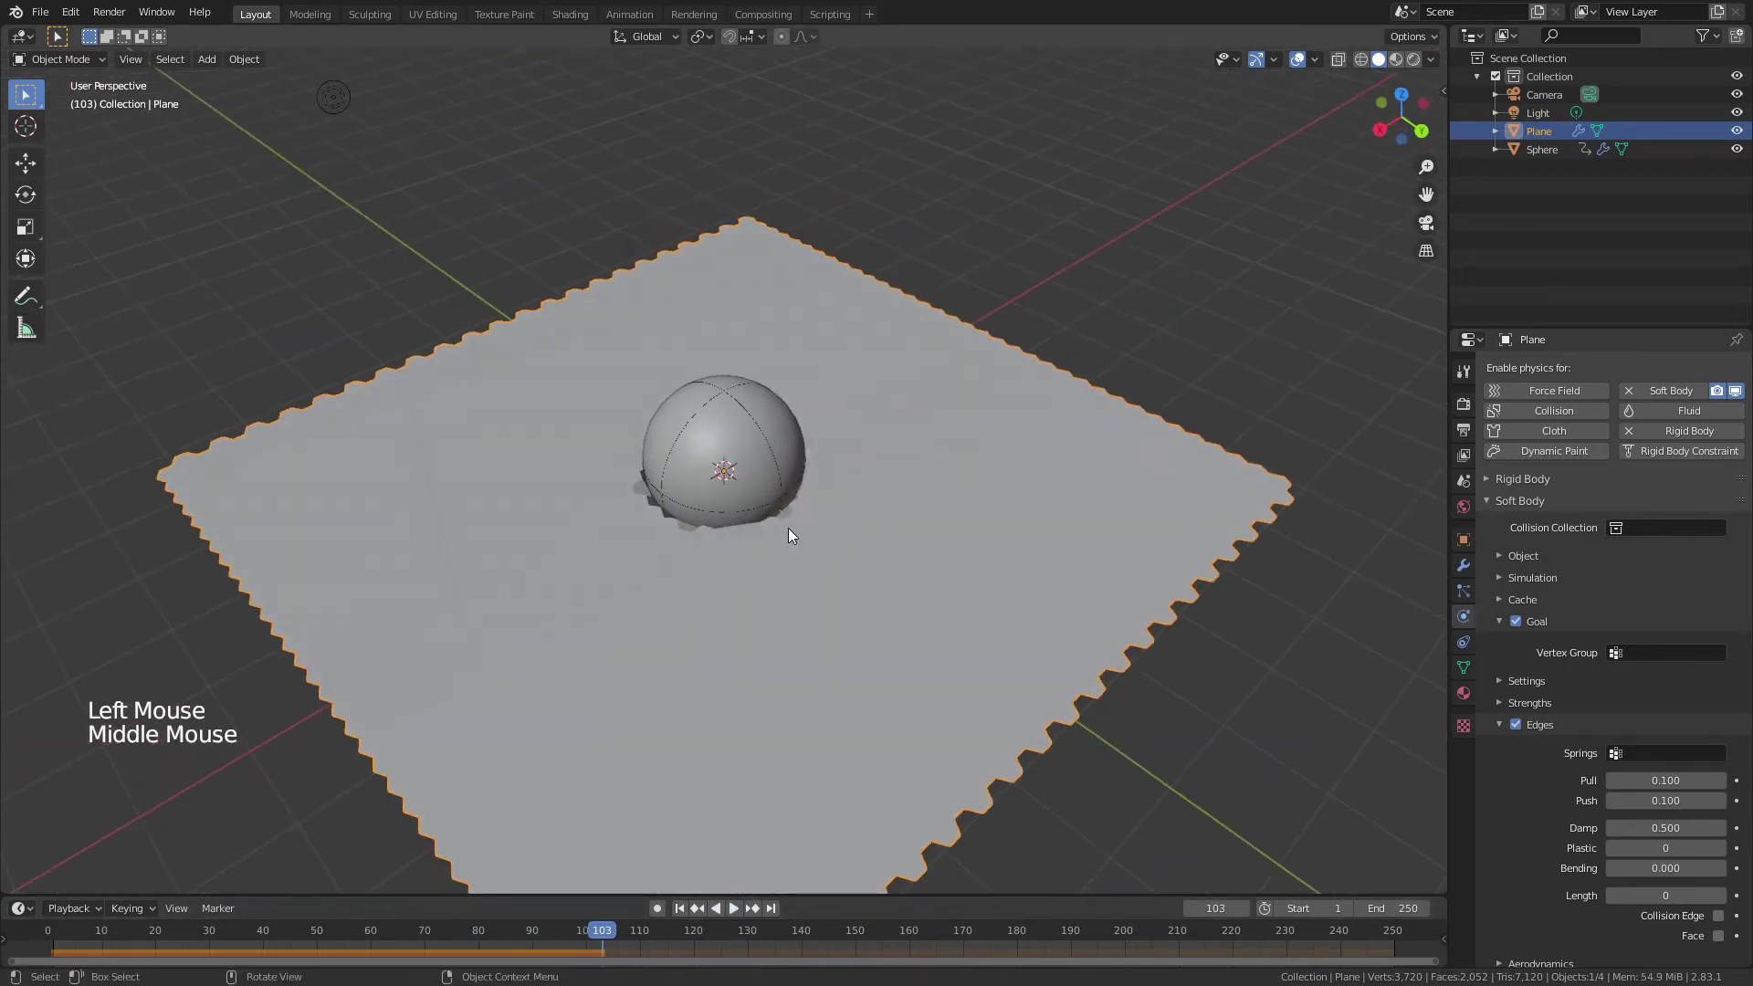
pyautogui.scroll(3, 787, 528)
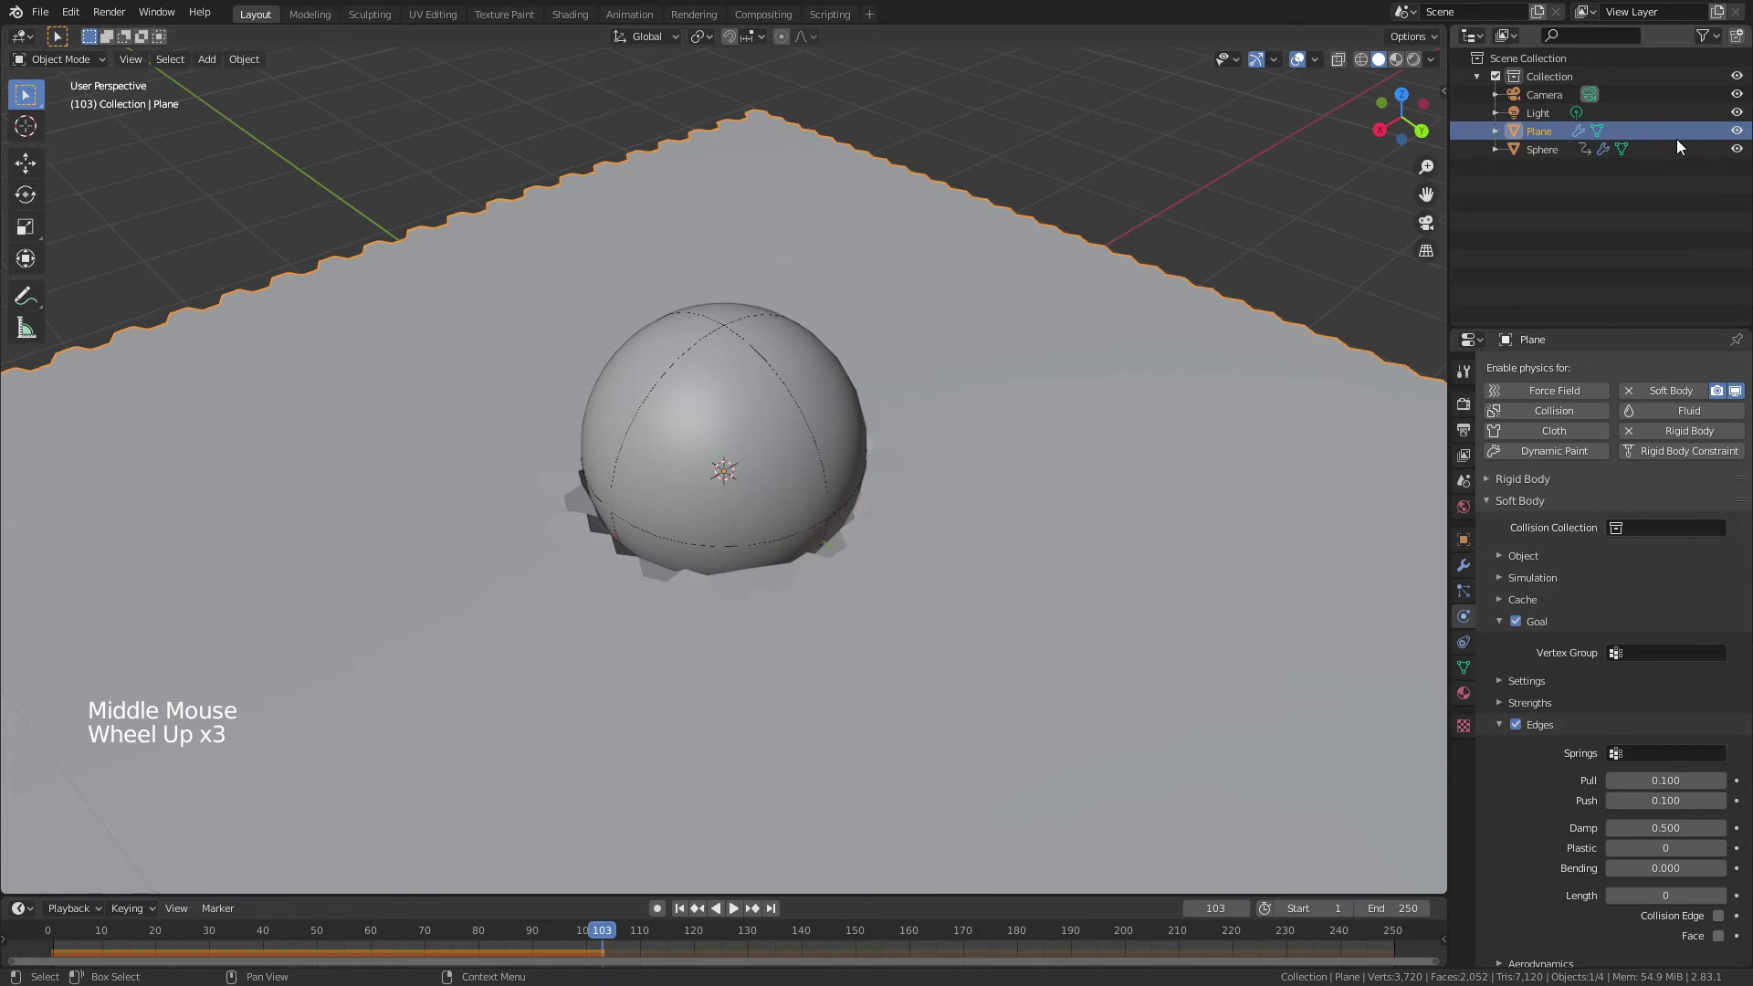
pyautogui.click(1736, 150)
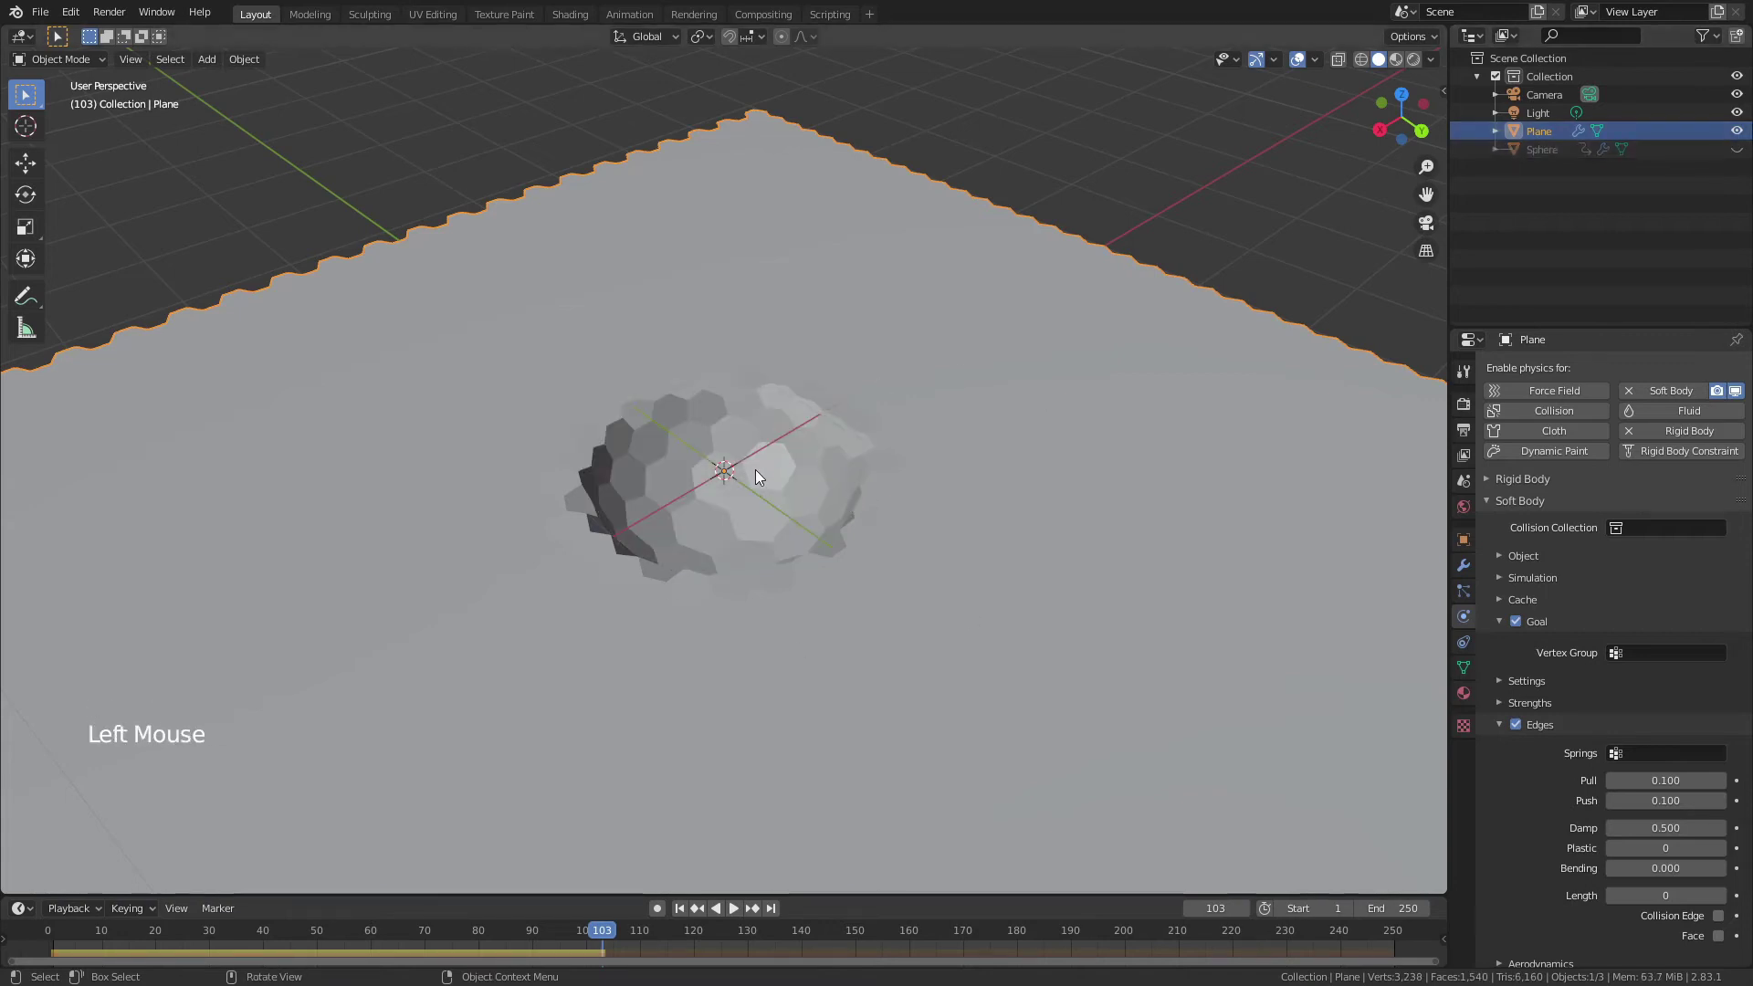
pyautogui.scroll(4, 756, 475)
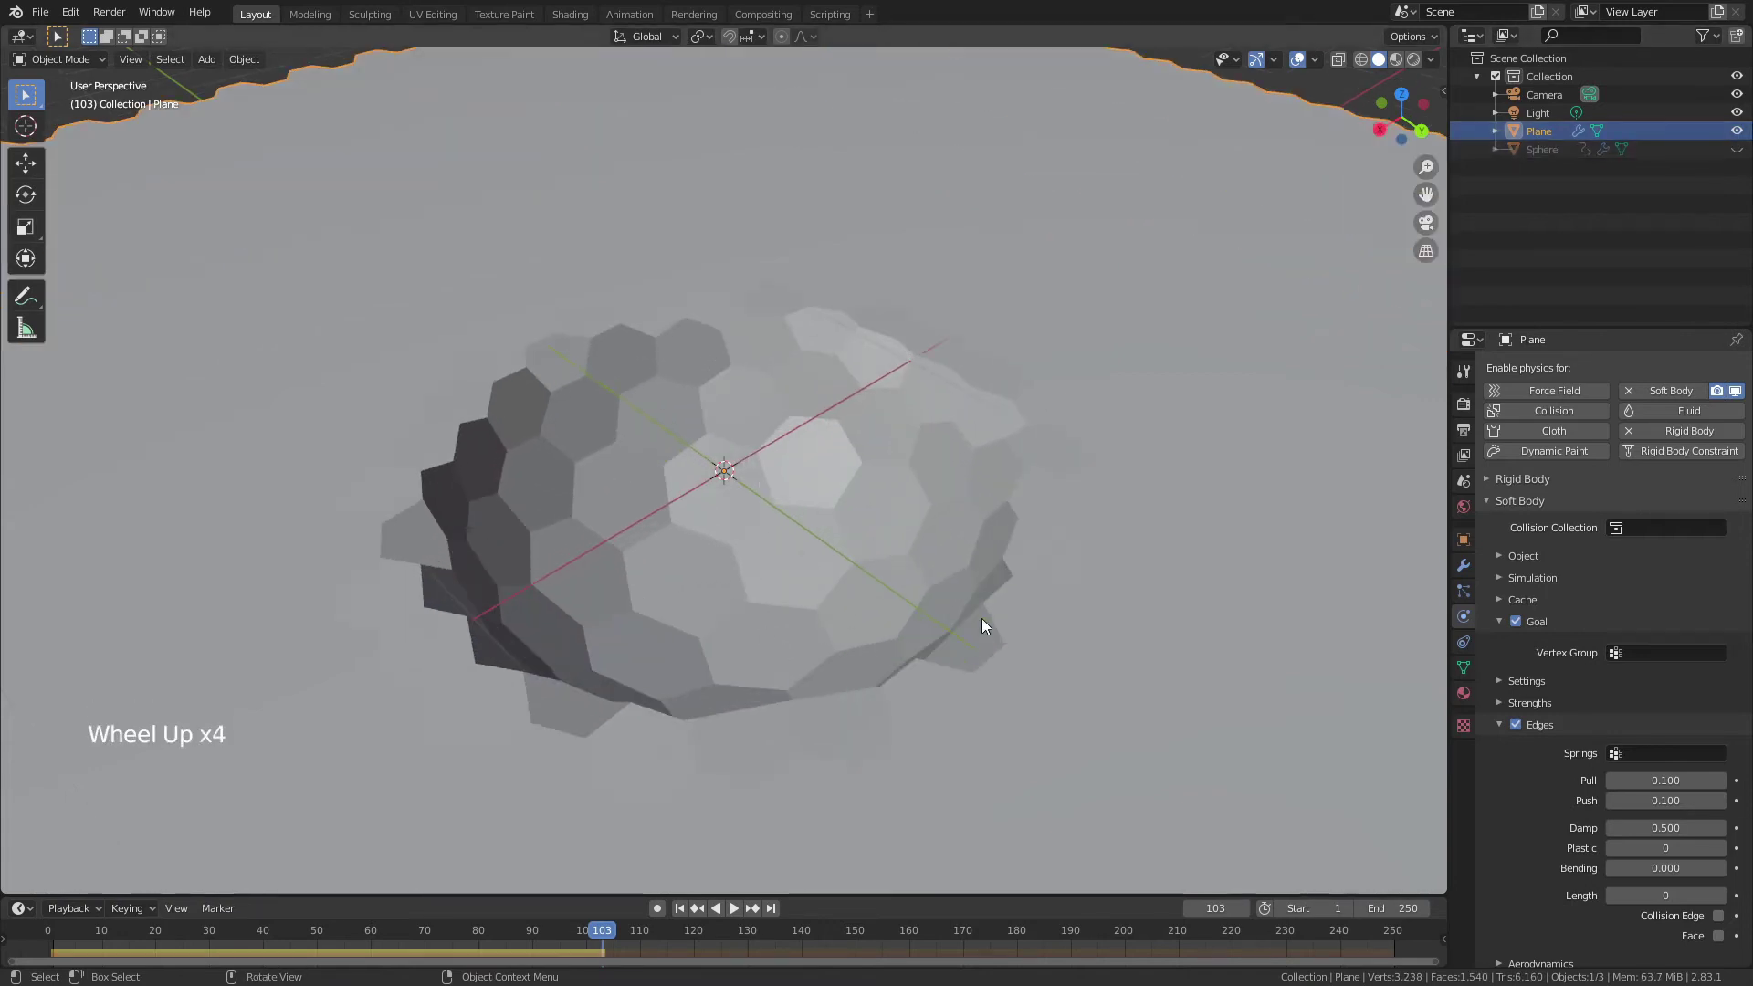
pyautogui.scroll(-4, 777, 638)
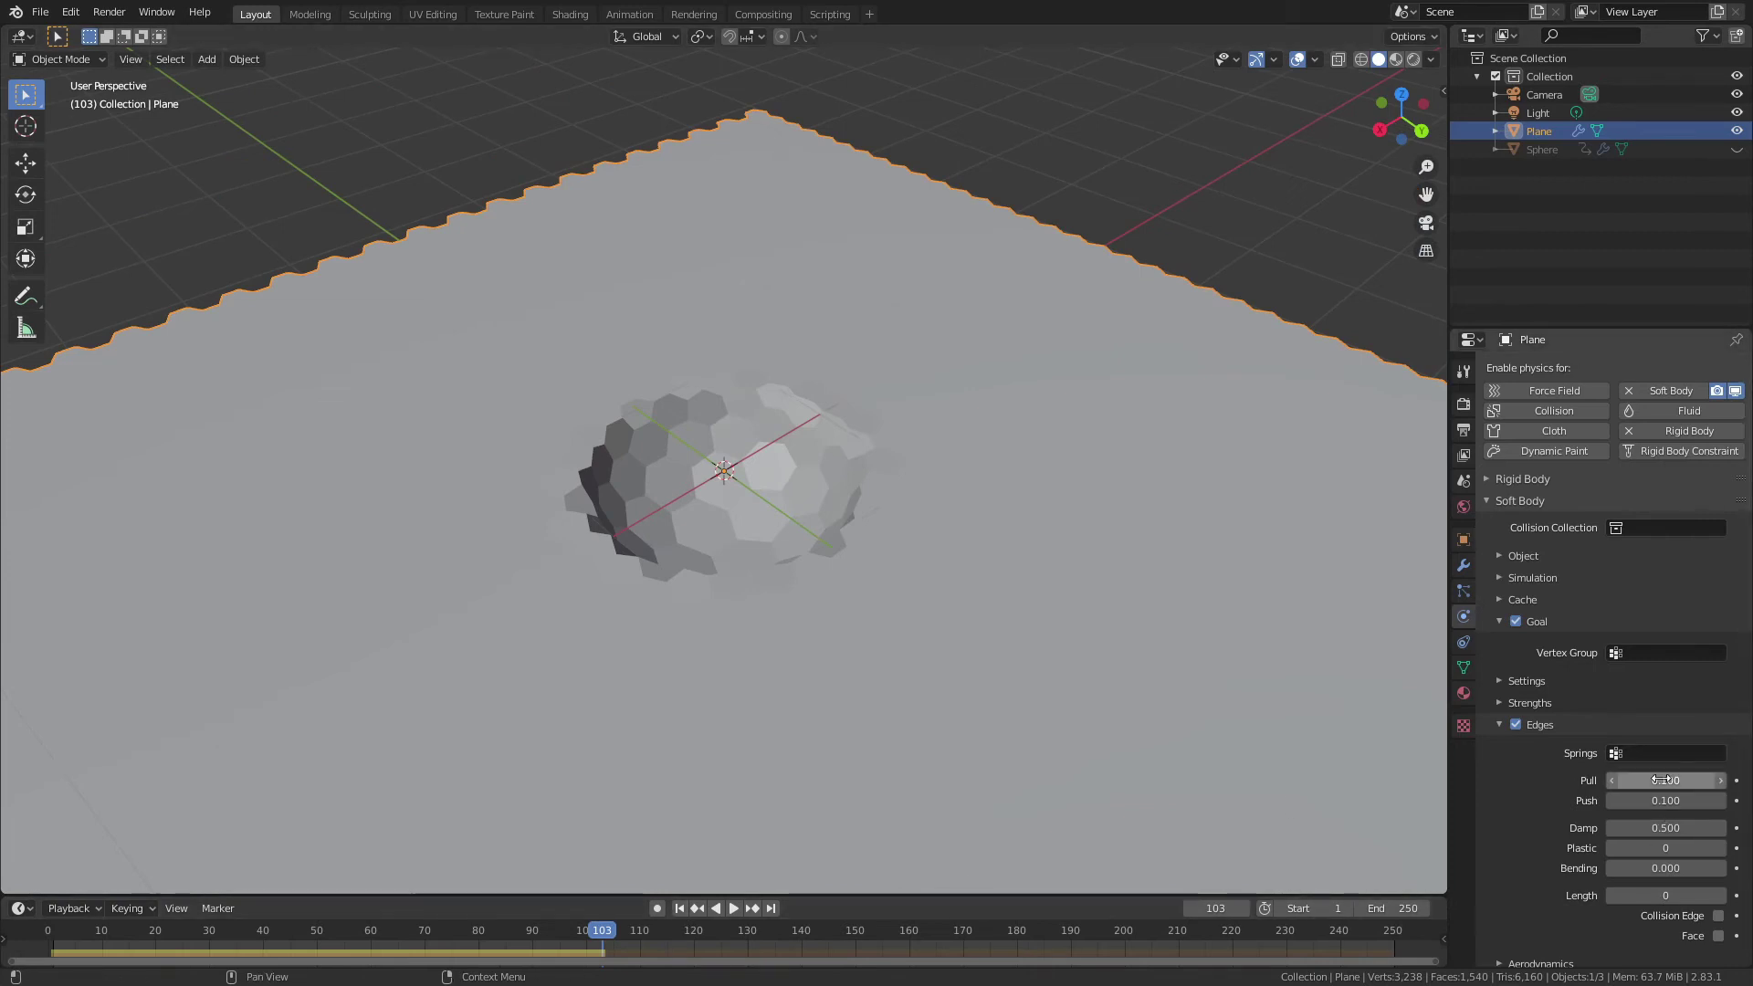
pyautogui.click(679, 908)
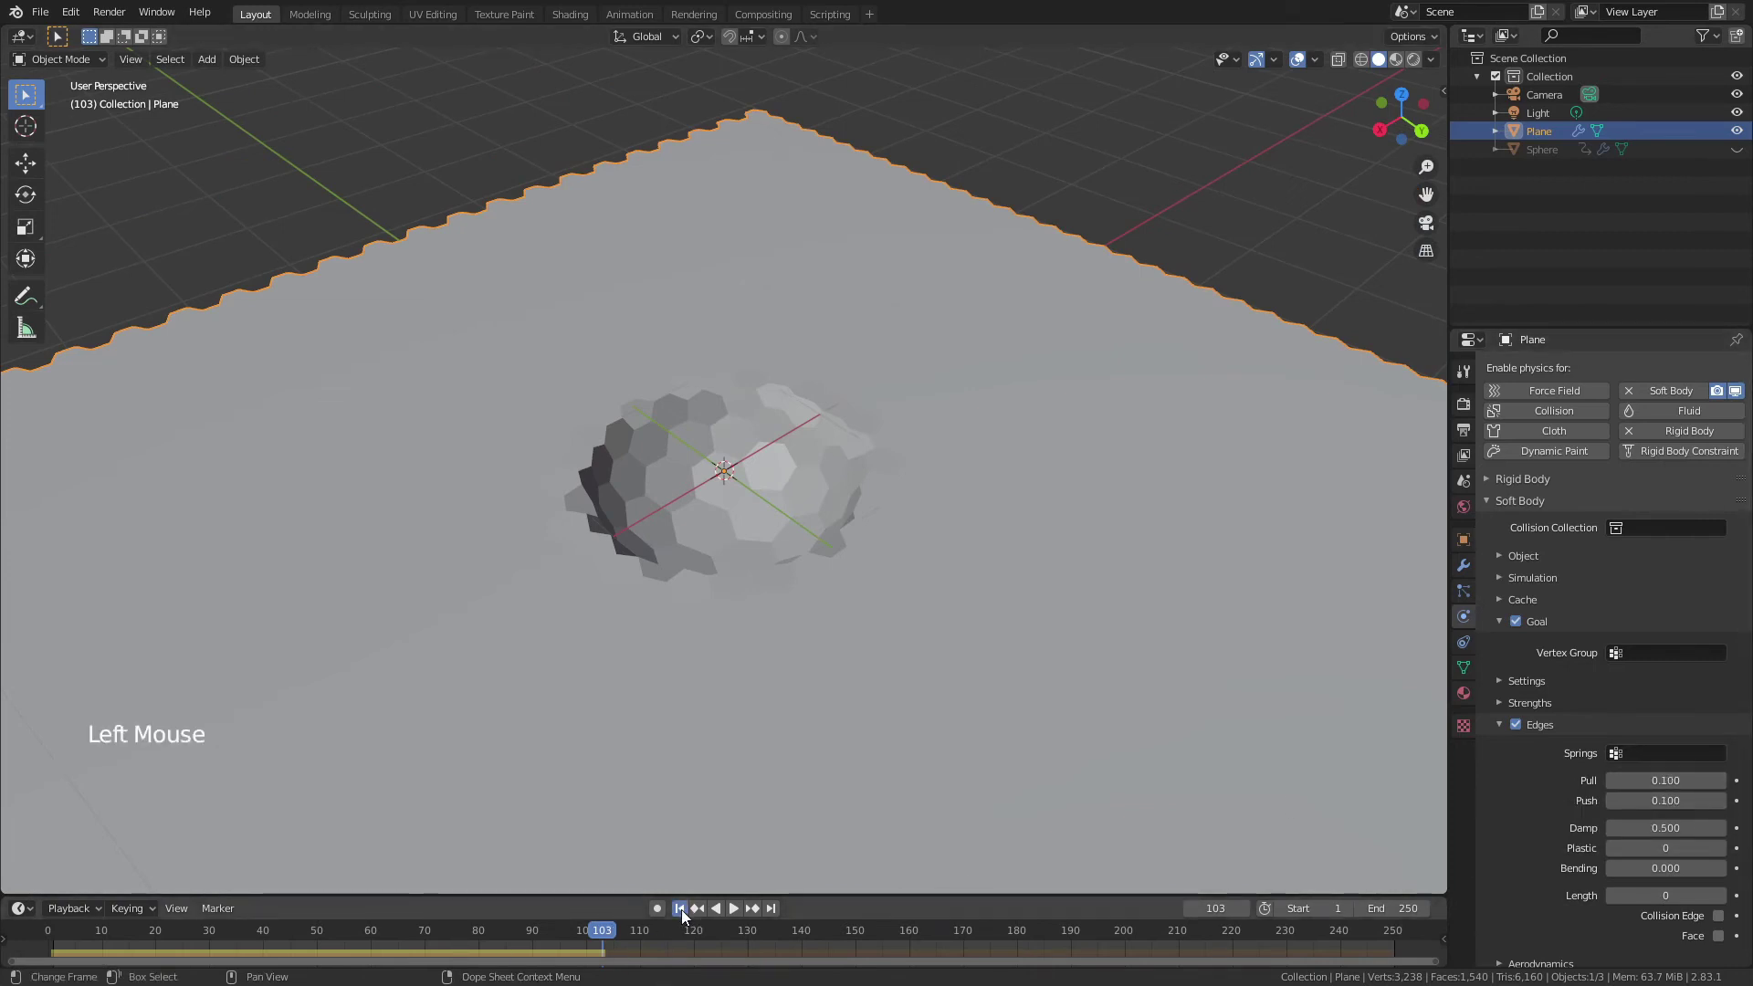
# Step: Unhide the sphere and set the soft-body Pull spring to 0.999
pyautogui.click(1737, 149)
pyautogui.moveTo(688, 441); pyautogui.dragTo(688, 452, button='middle')
pyautogui.scroll(-4, 688, 452)
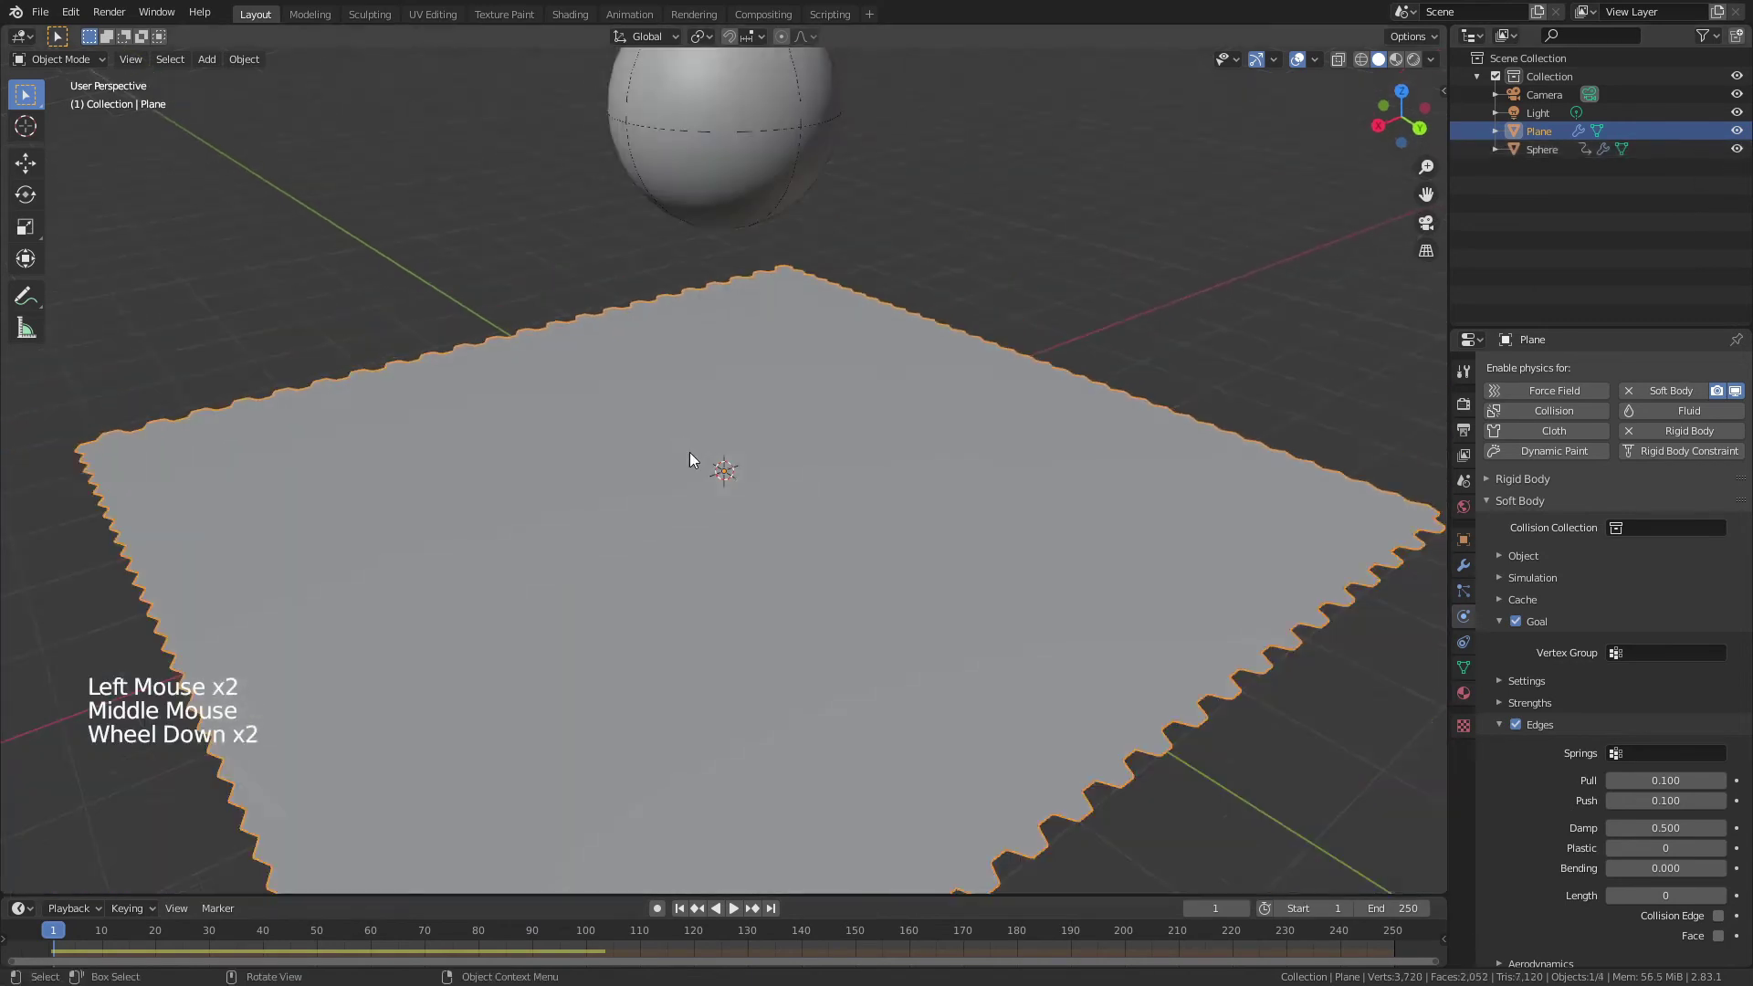
pyautogui.click(1657, 780)
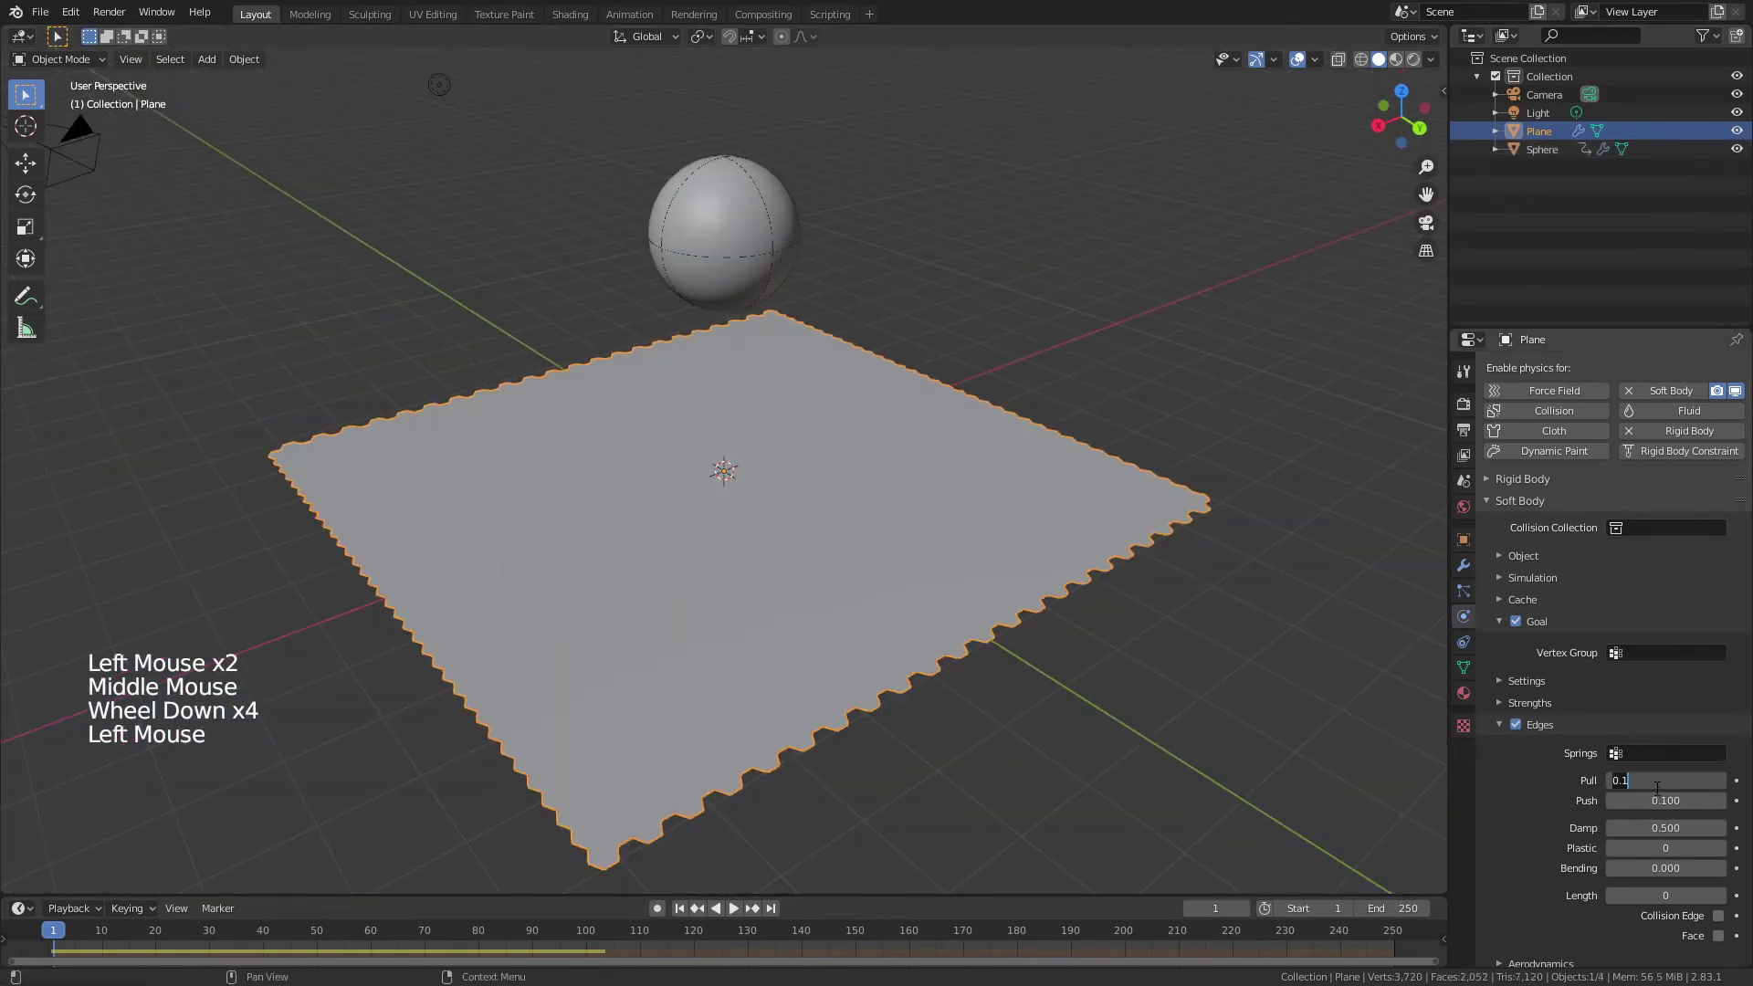
pyautogui.write('.999')
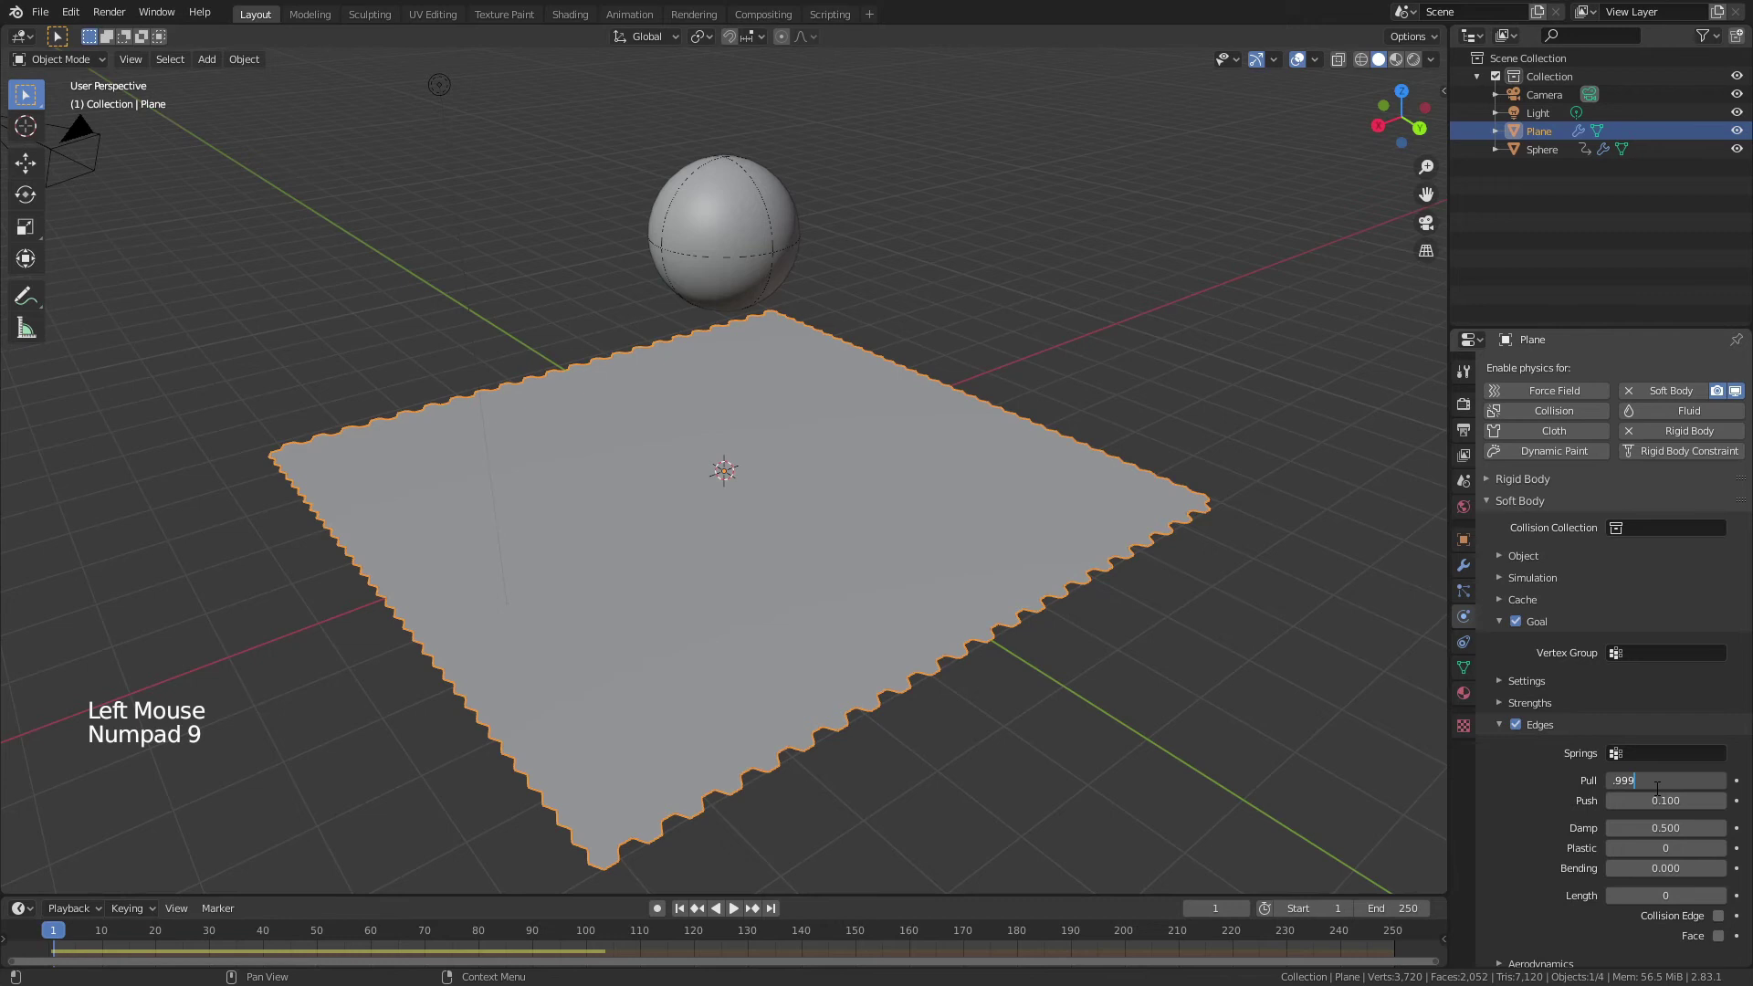
pyautogui.press('BackSpace')
pyautogui.write('.999')
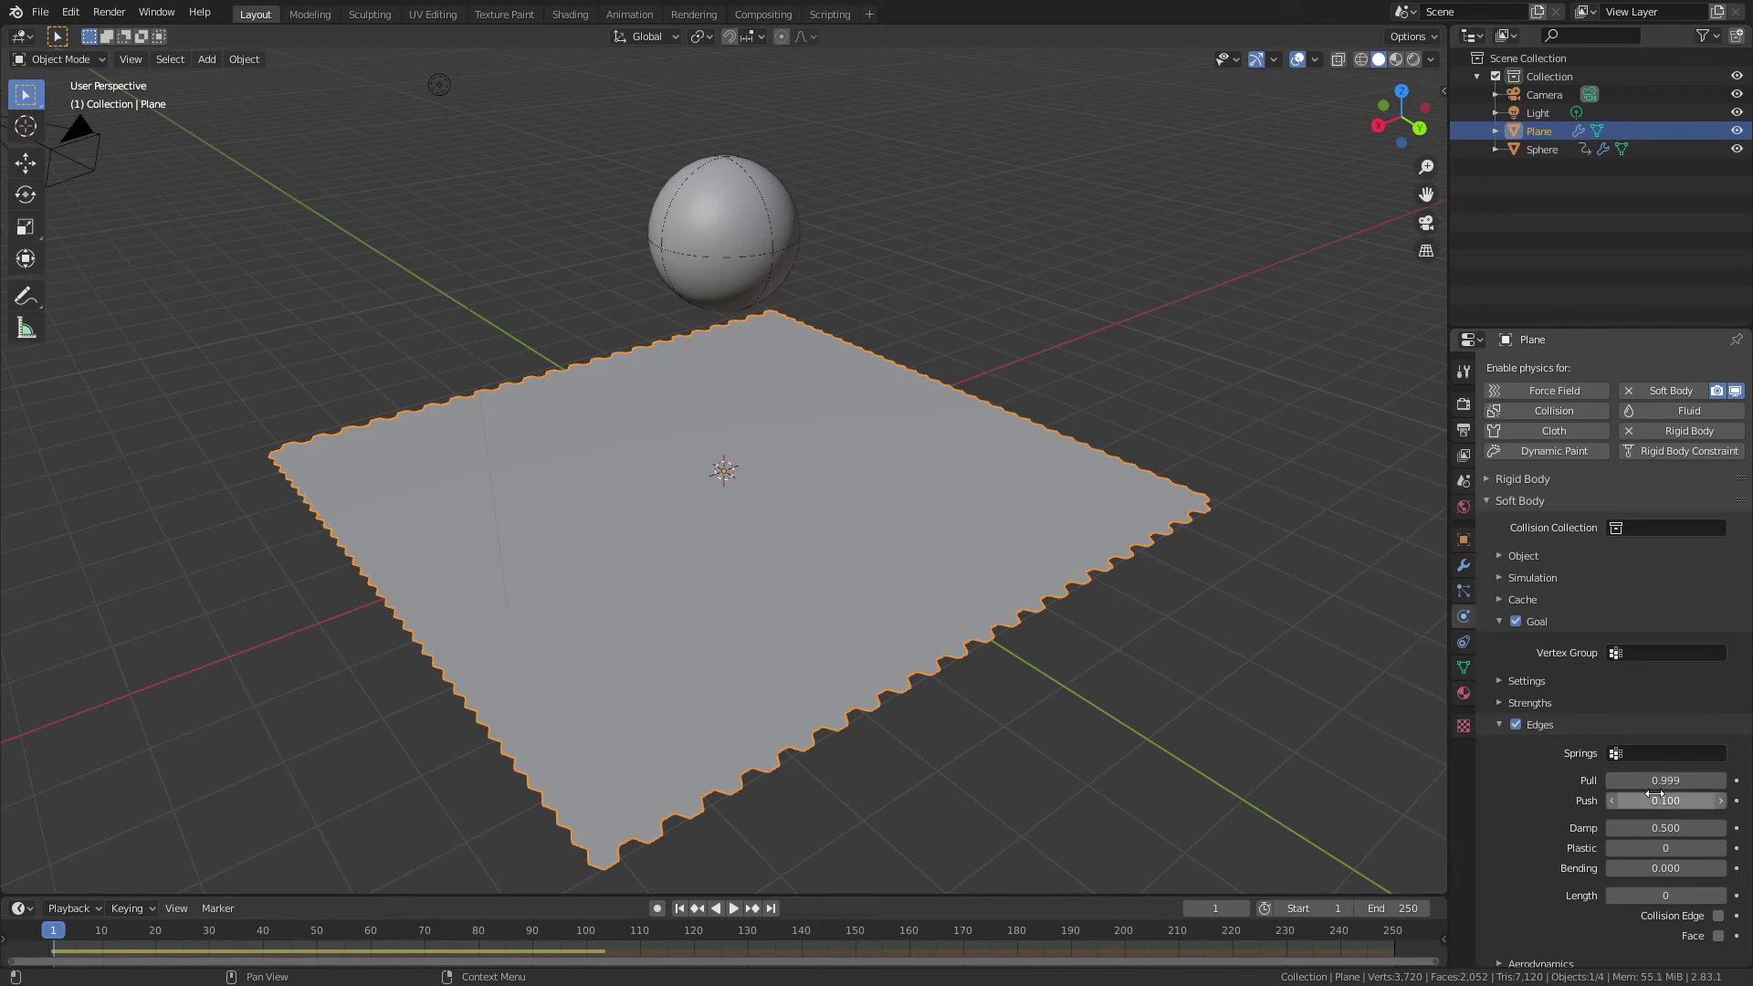
pyautogui.click(1655, 789)
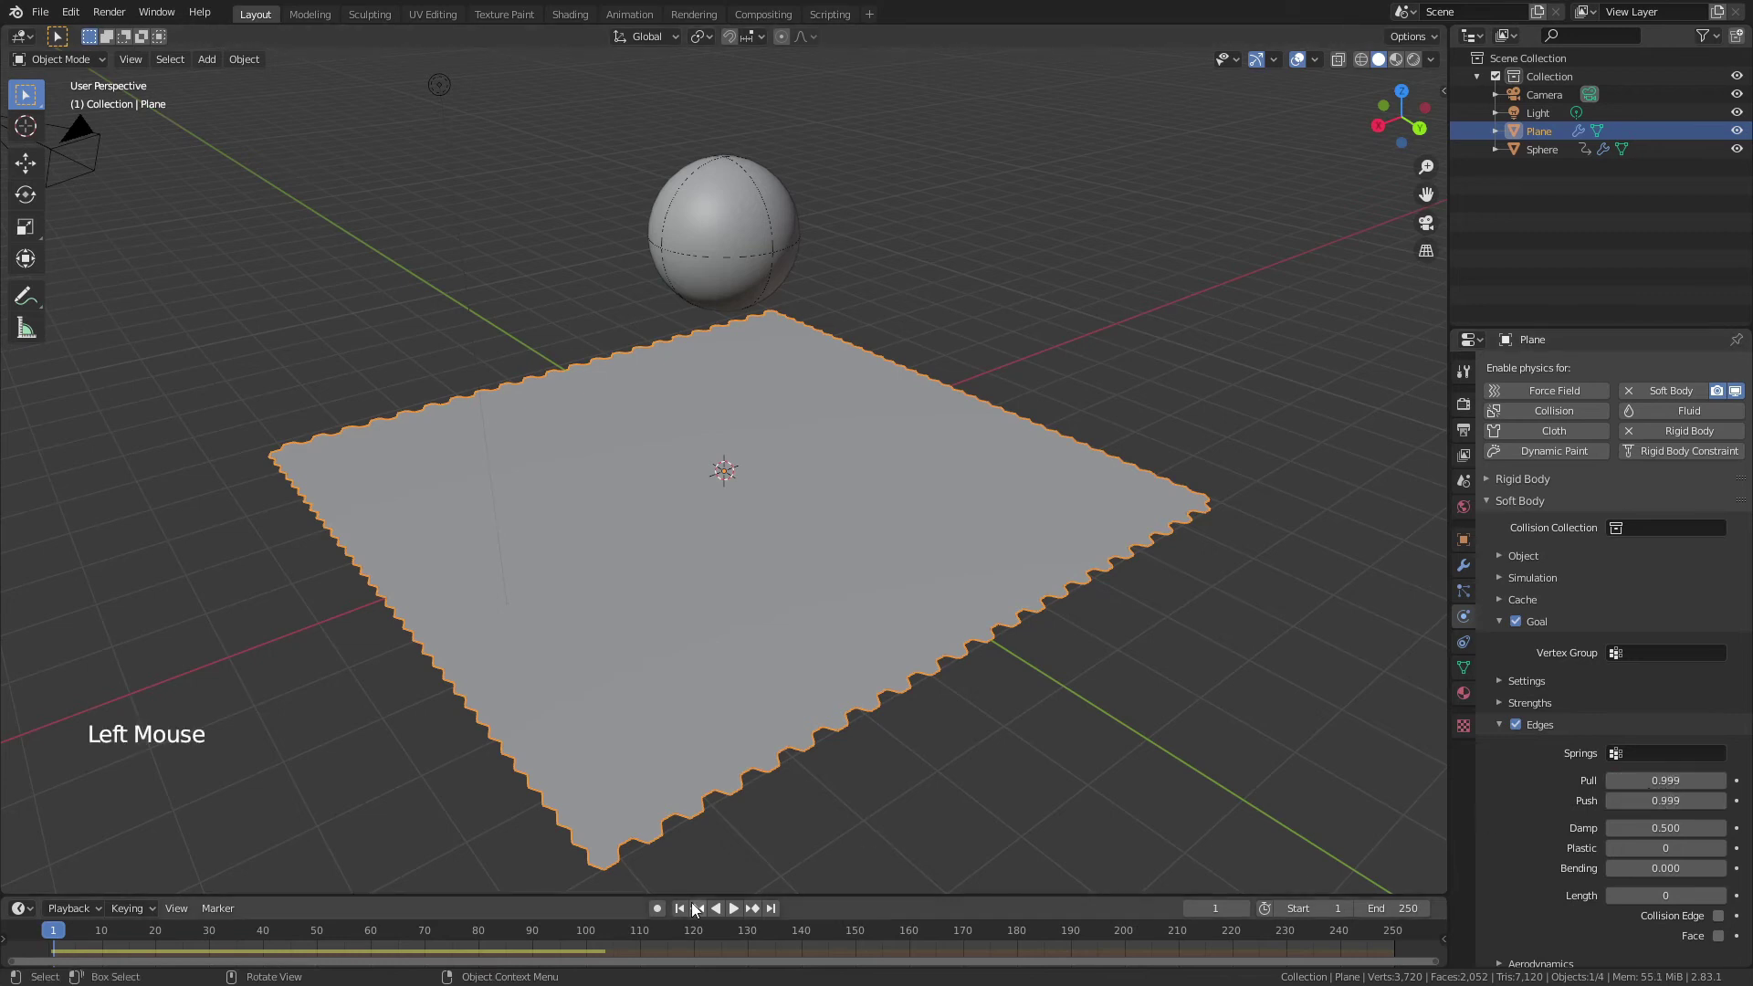
# Step: Replay the simulation to frame 104 and hide the Sphere with H to reveal the dent
pyautogui.click(732, 908)
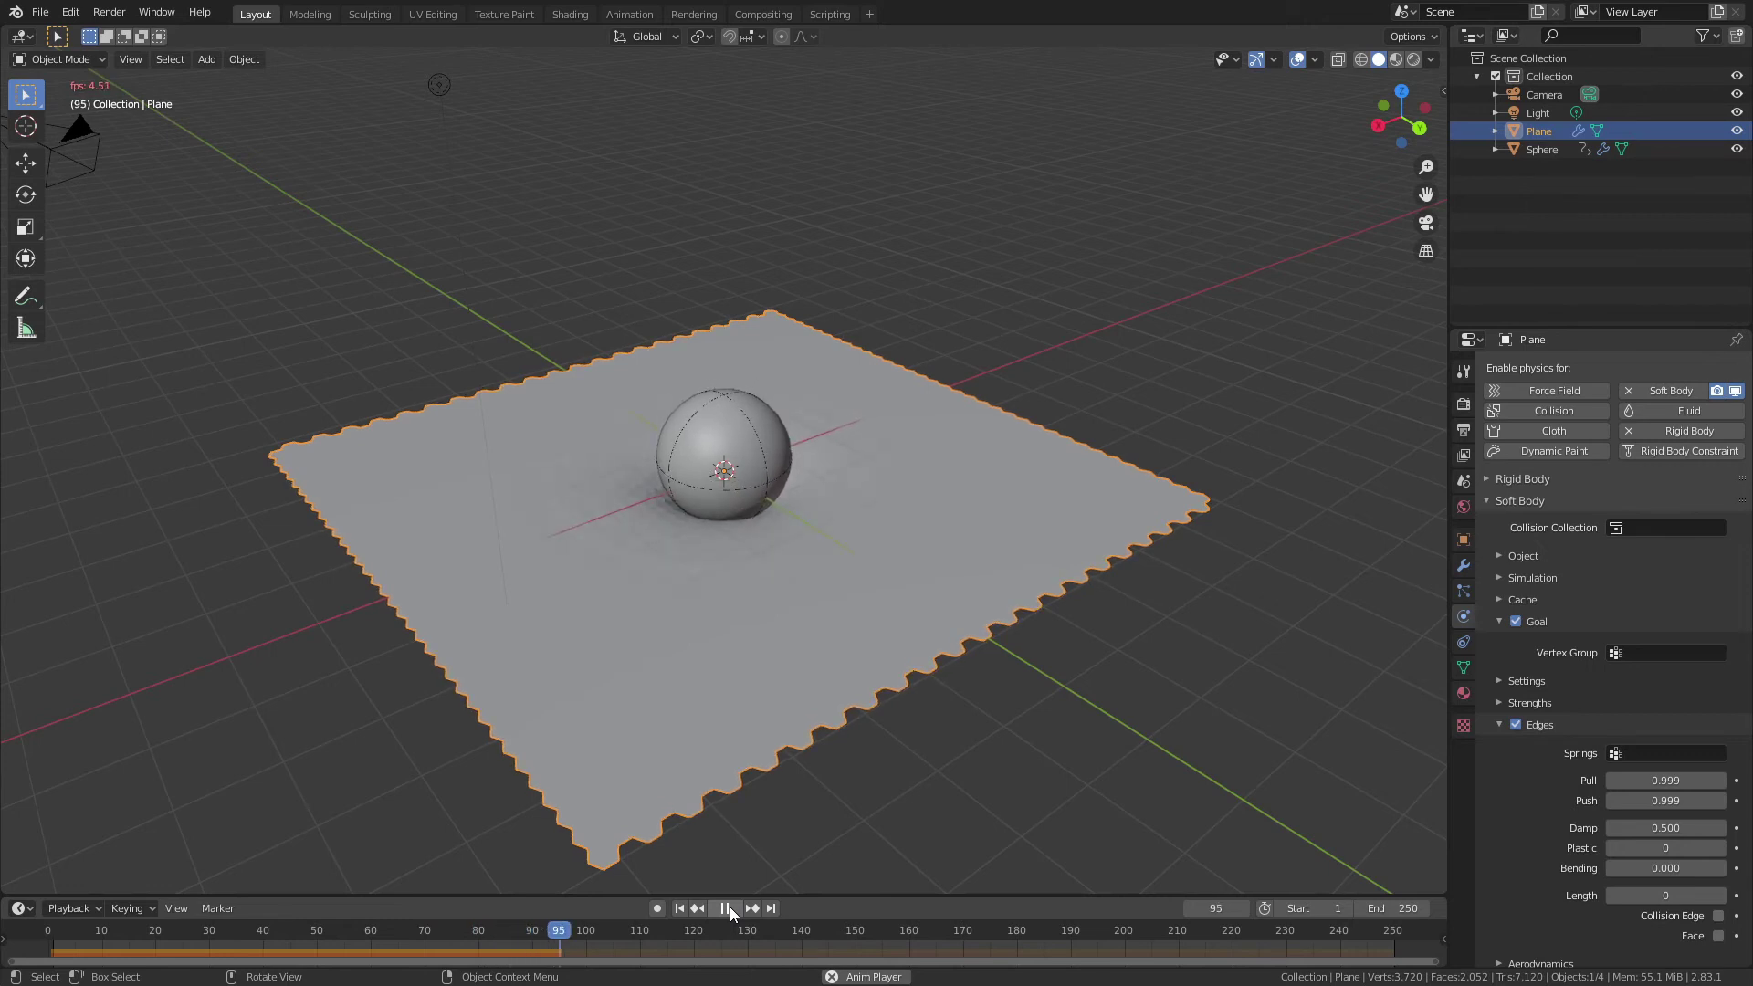
pyautogui.click(731, 907)
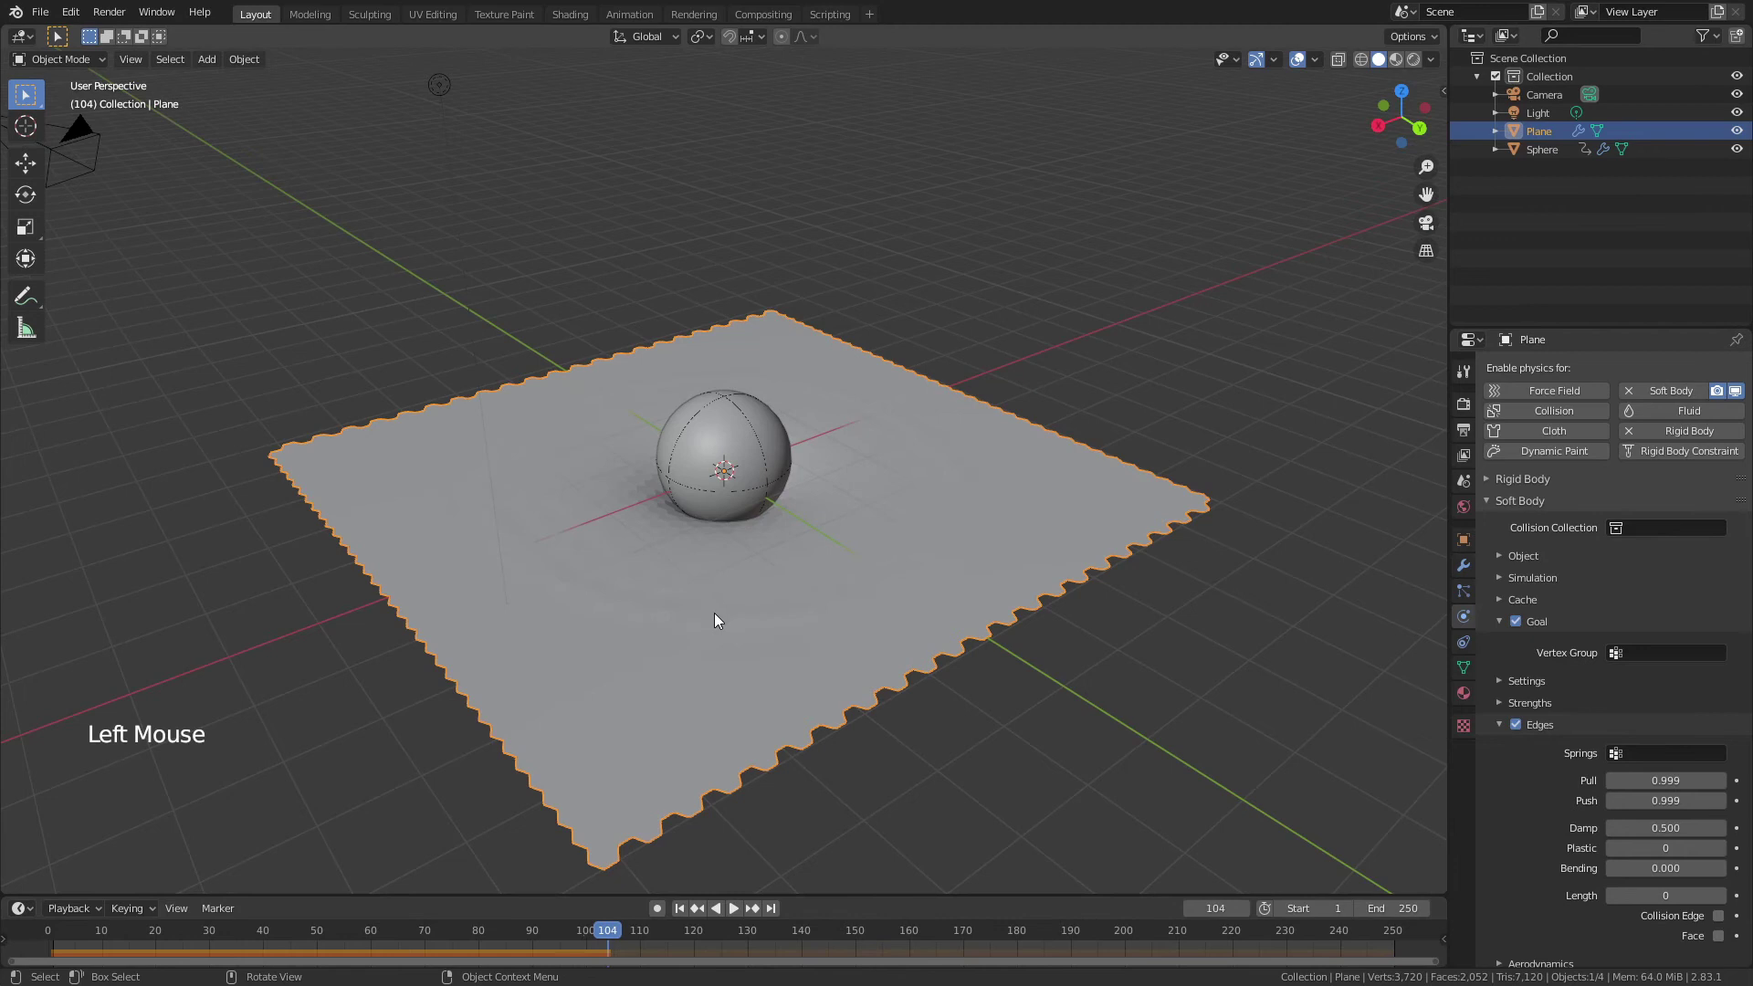
pyautogui.moveTo(714, 612)
pyautogui.mouseDown(button='middle')
pyautogui.moveTo(769, 535)
pyautogui.moveTo(776, 594)
pyautogui.moveTo(709, 618)
pyautogui.mouseUp(button='middle')
pyautogui.scroll(3, 776, 588)
pyautogui.click(754, 446)
pyautogui.press('h')
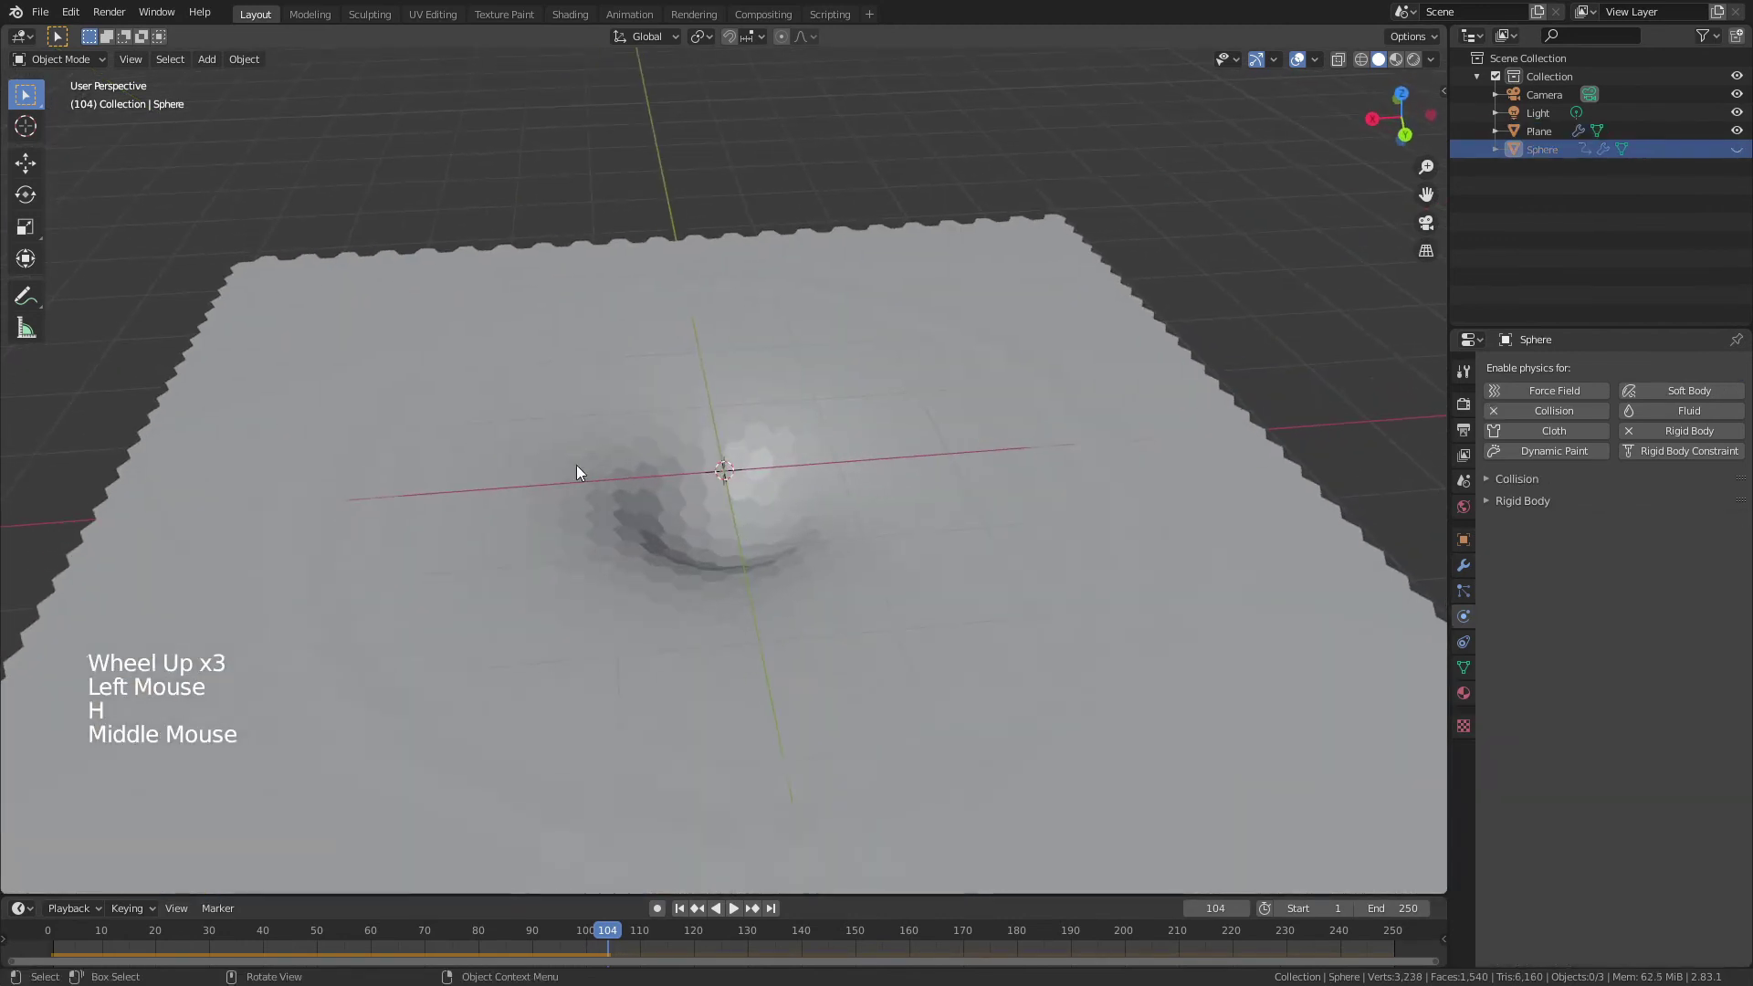
pyautogui.moveTo(582, 474); pyautogui.dragTo(606, 619, button='middle')
pyautogui.scroll(-3, 606, 618)
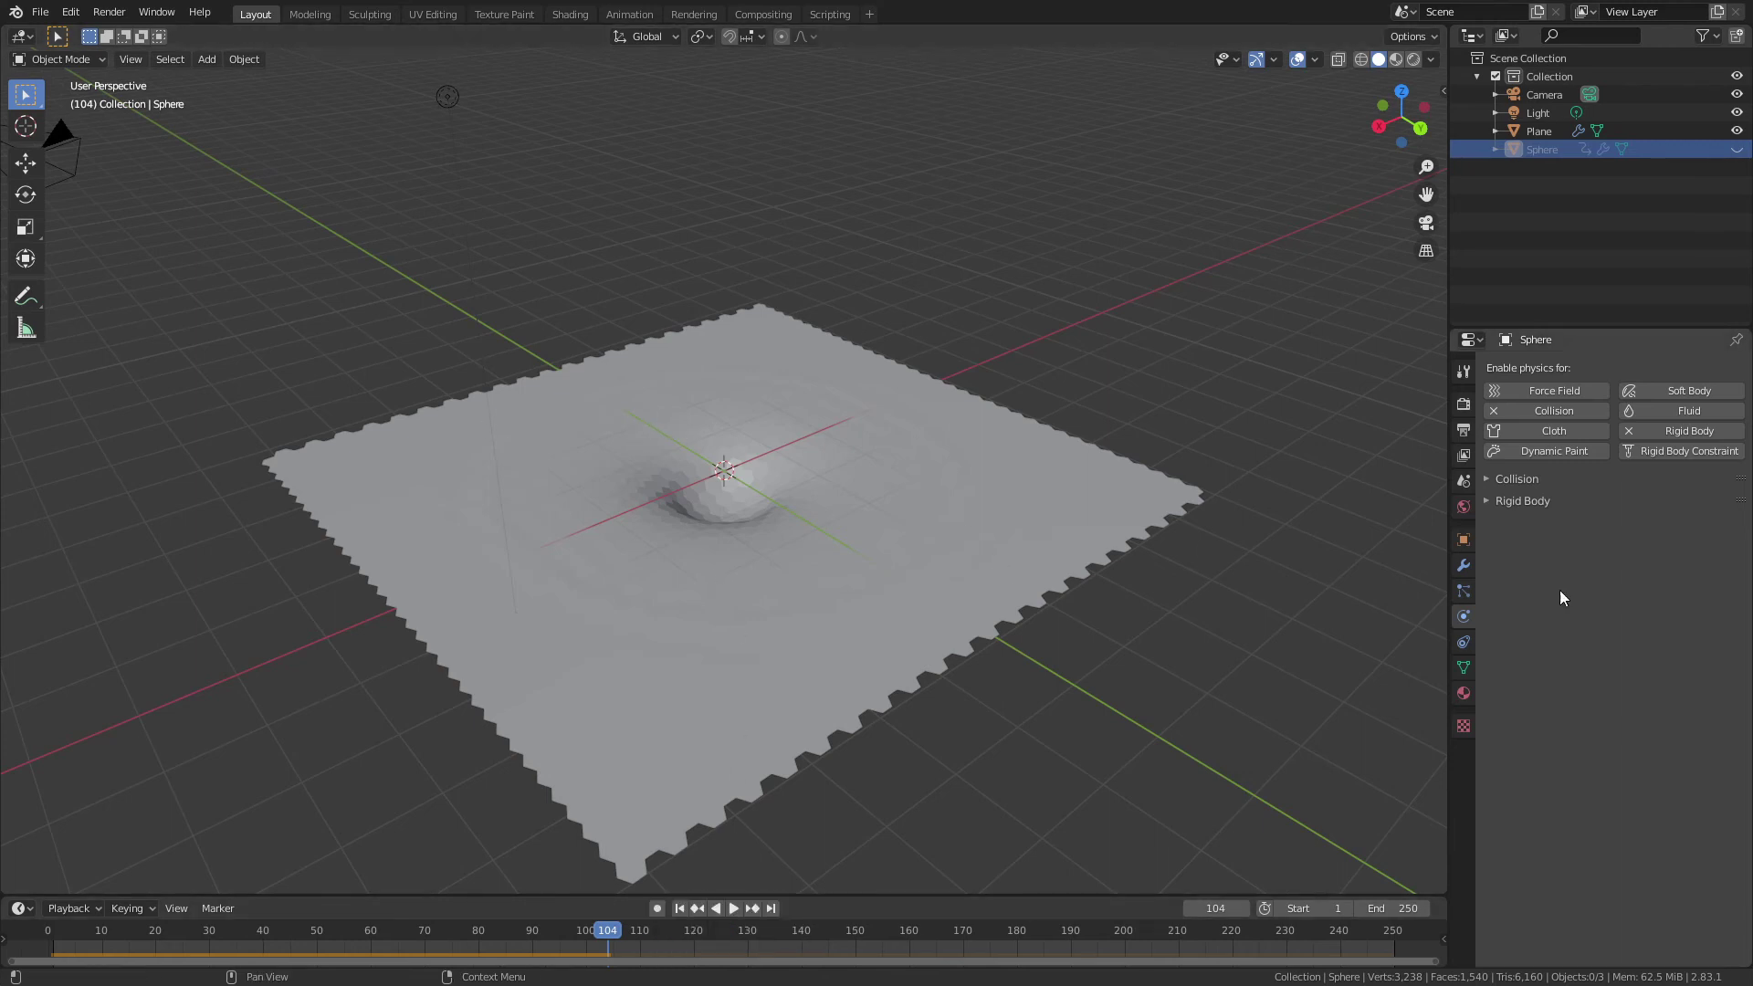
# Step: Select the plane and apply its Softbody modifier as a shape key
pyautogui.click(731, 619)
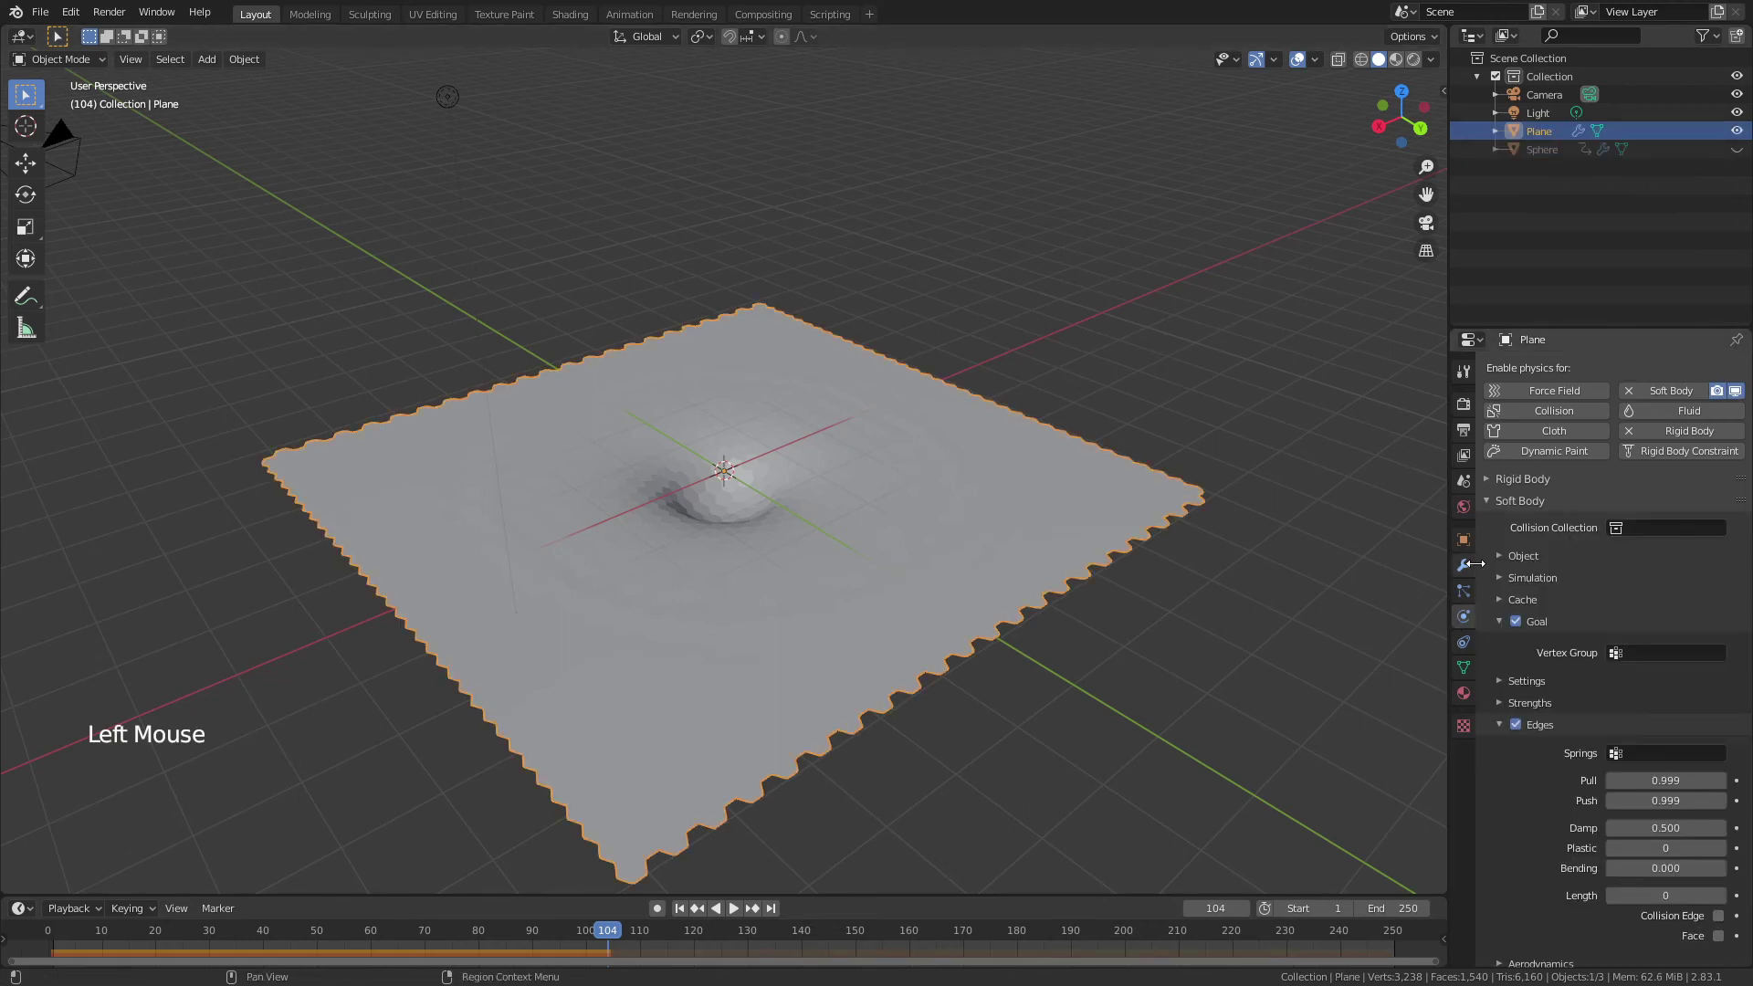
pyautogui.click(1463, 567)
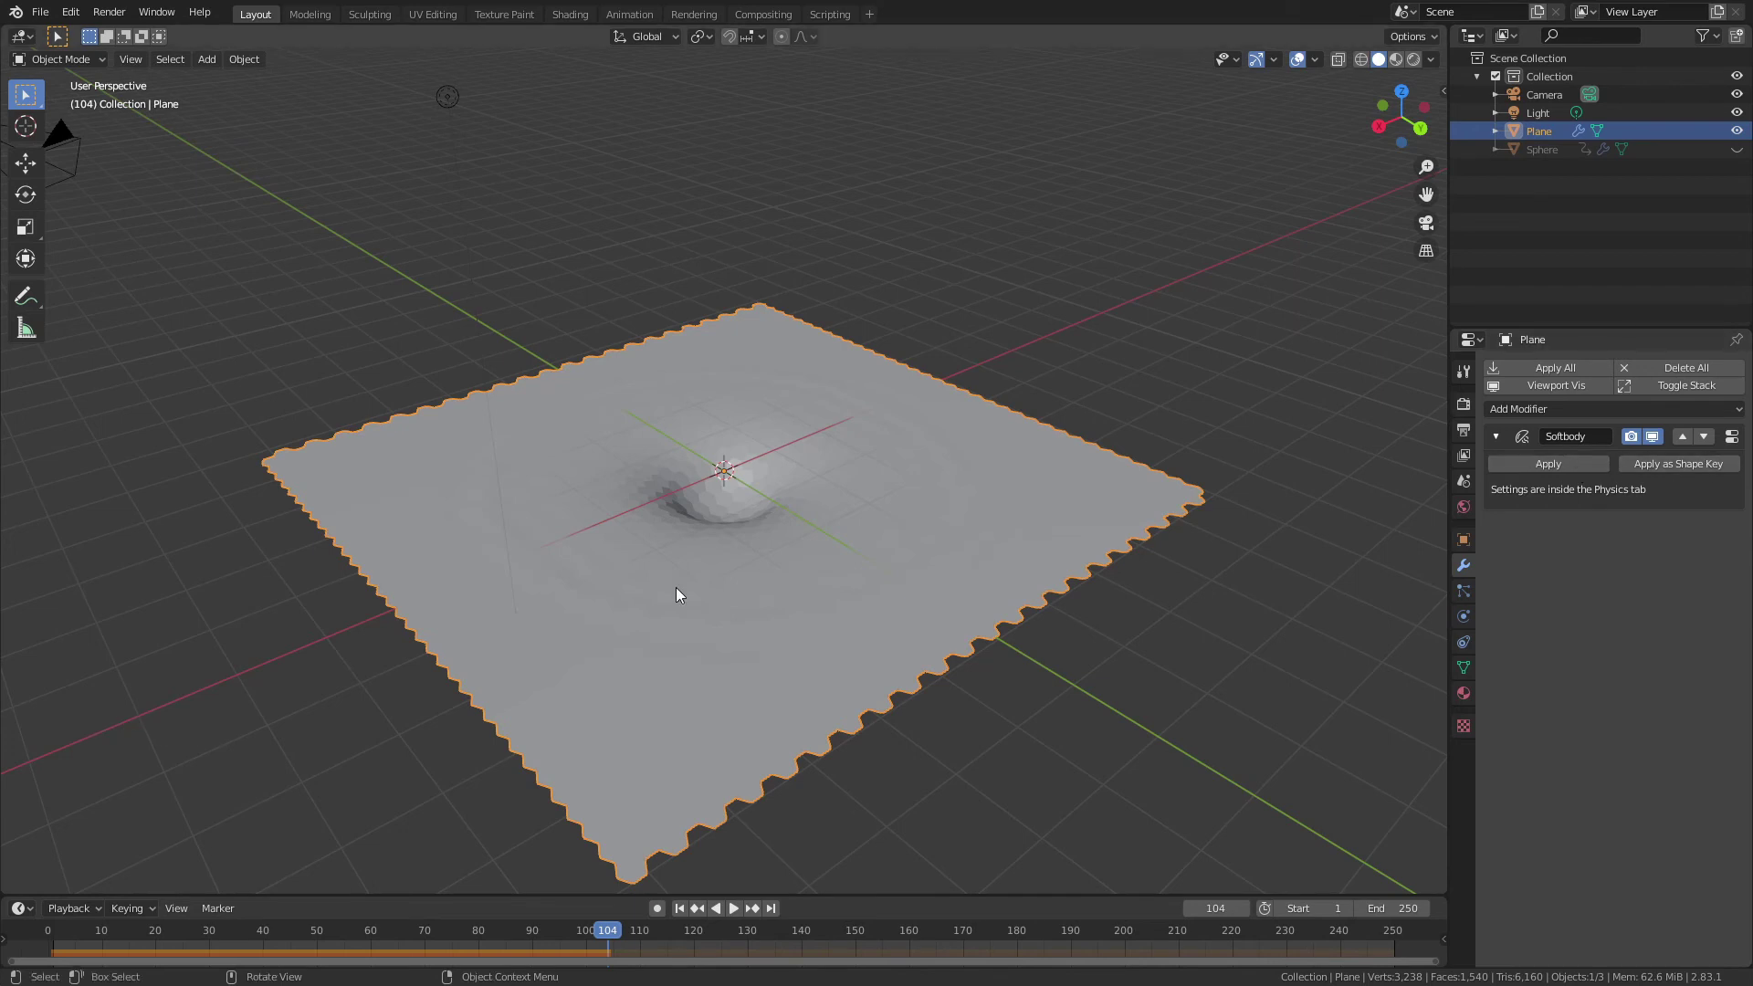
pyautogui.moveTo(676, 587); pyautogui.dragTo(681, 691, button='middle')
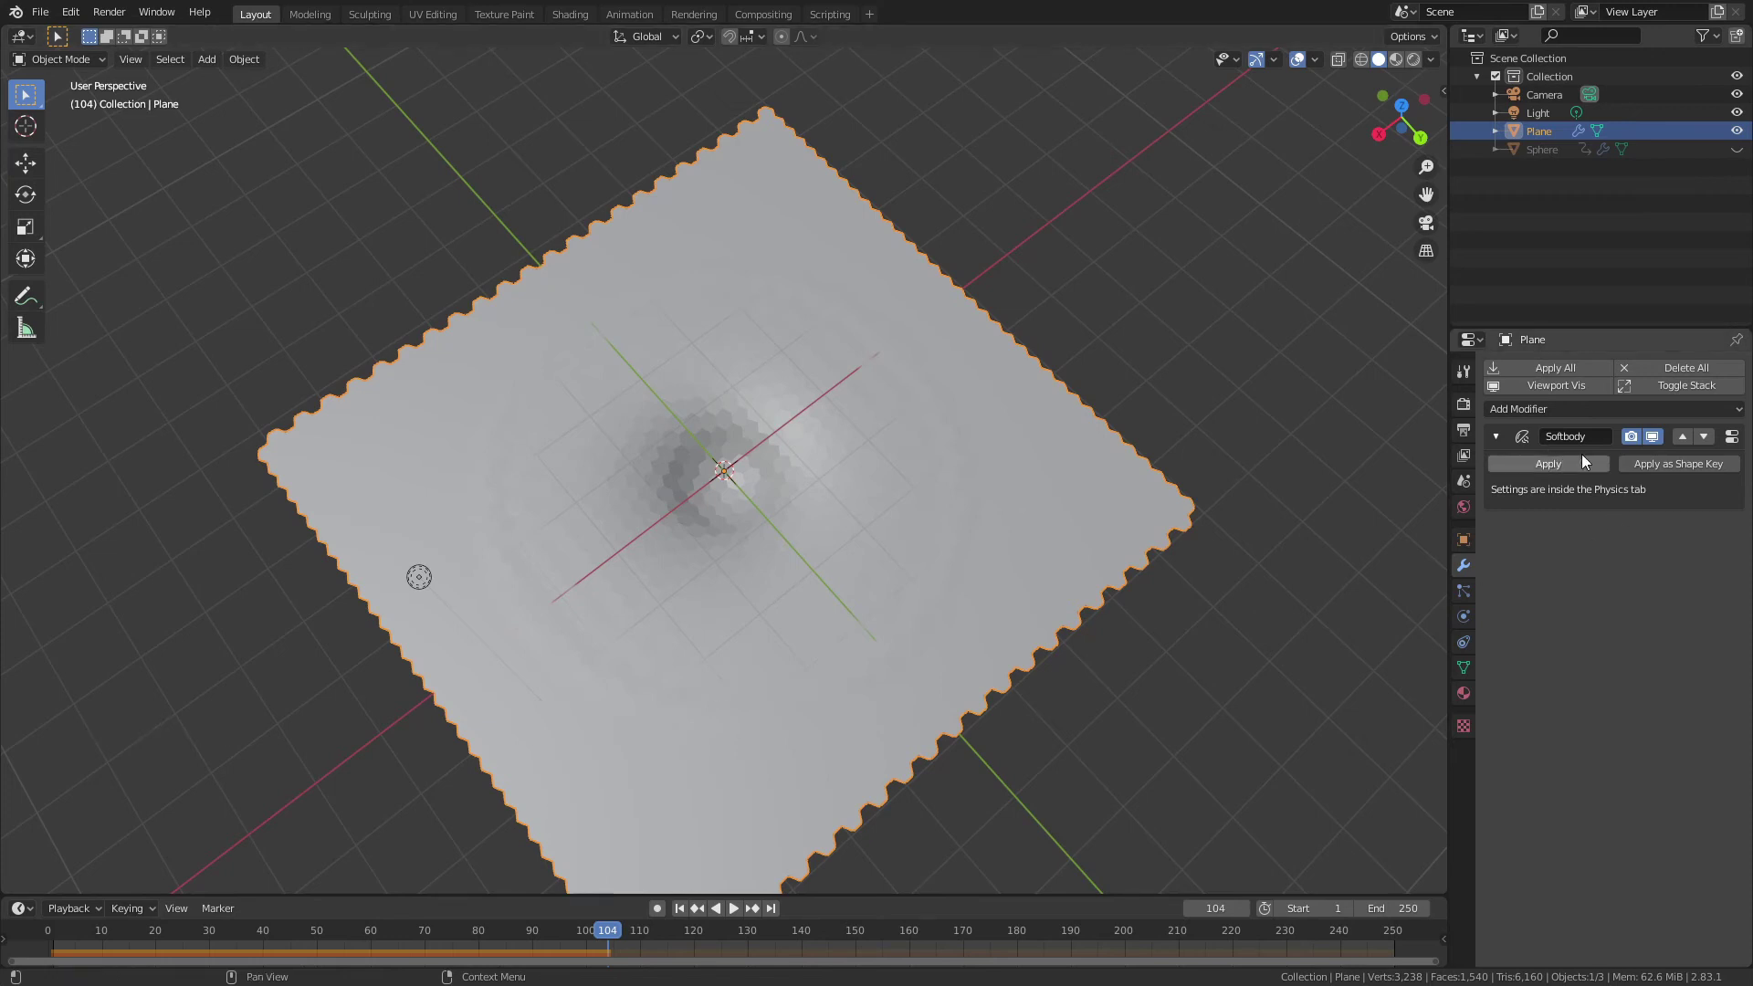
pyautogui.click(1668, 463)
pyautogui.moveTo(890, 521)
pyautogui.mouseDown(button='middle')
pyautogui.moveTo(893, 555)
pyautogui.moveTo(893, 537)
pyautogui.mouseUp(button='middle')
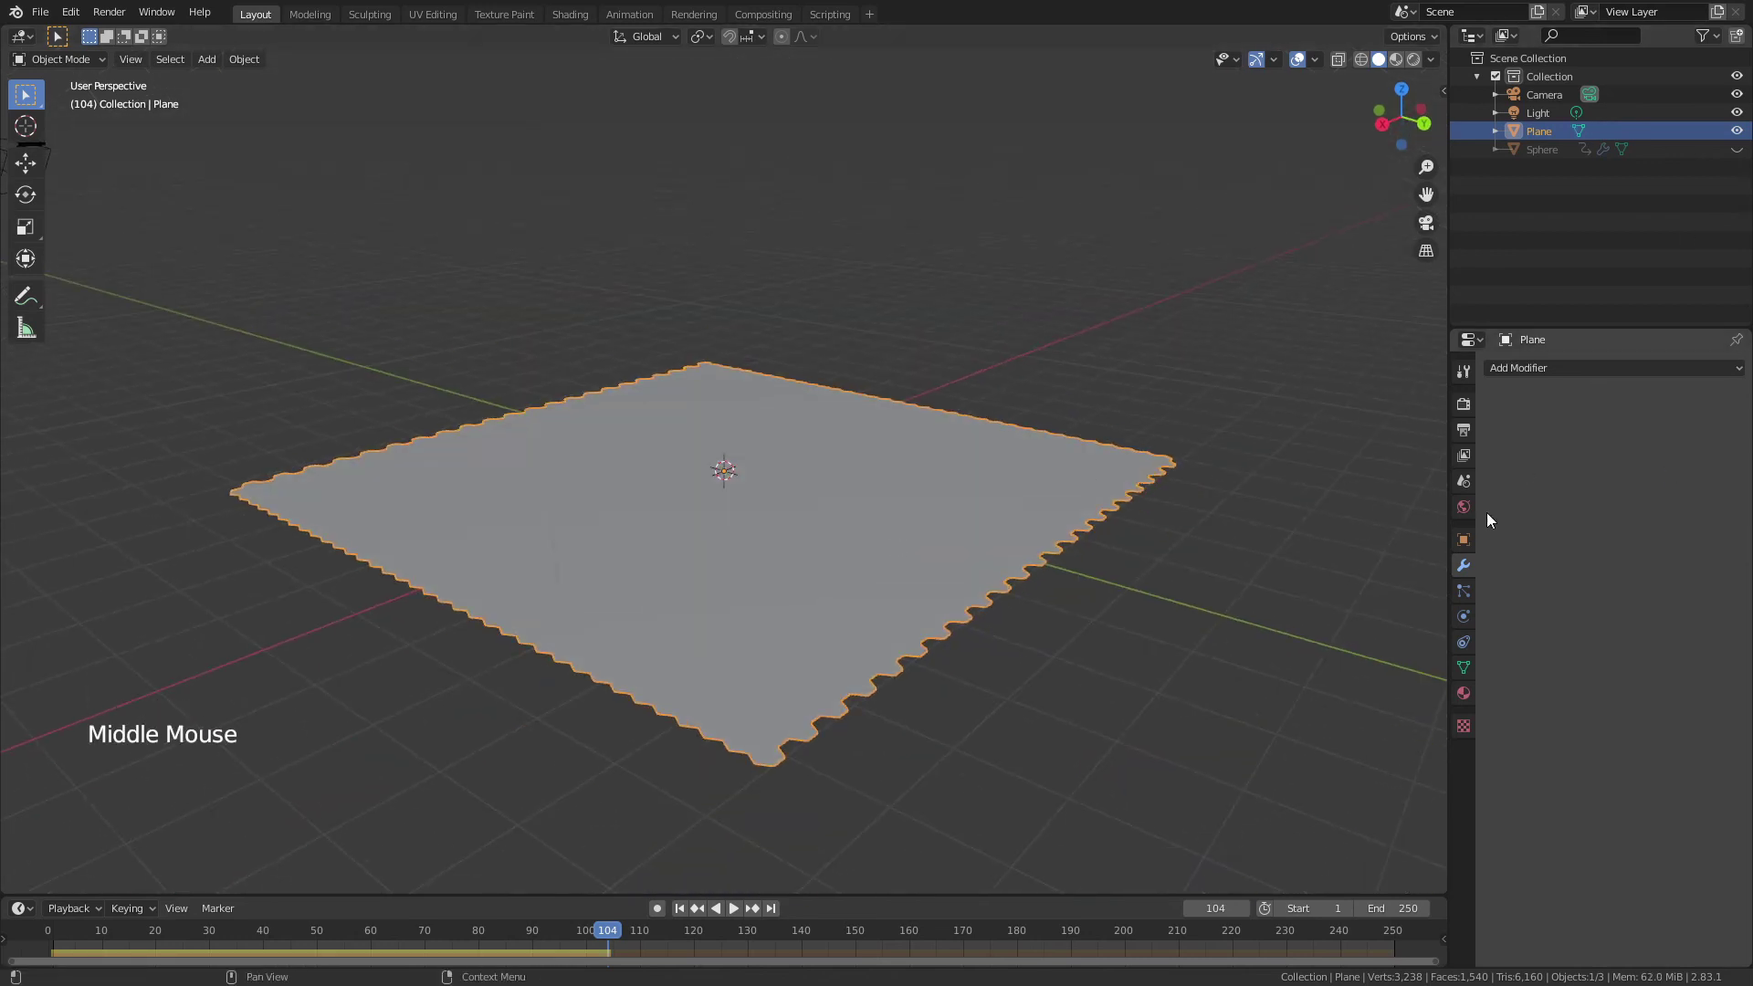
# Step: In Object Data properties, raise the Softbody shape key value to 1.000
pyautogui.click(1464, 669)
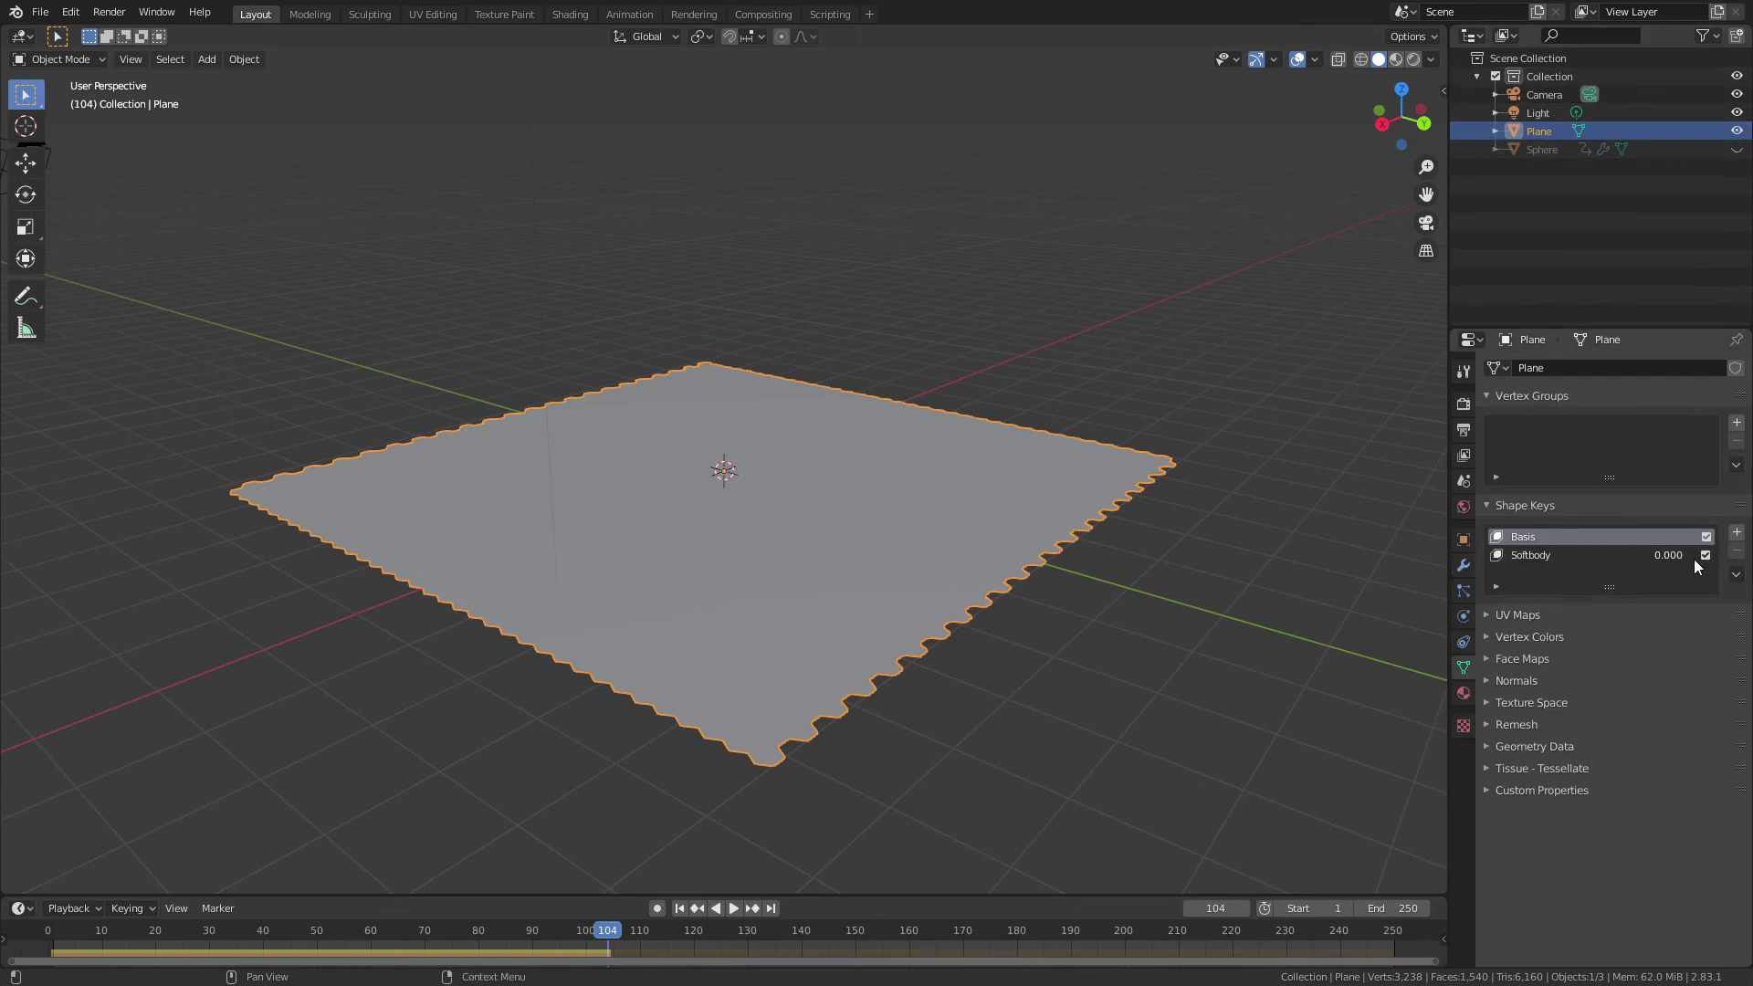
pyautogui.click(1532, 554)
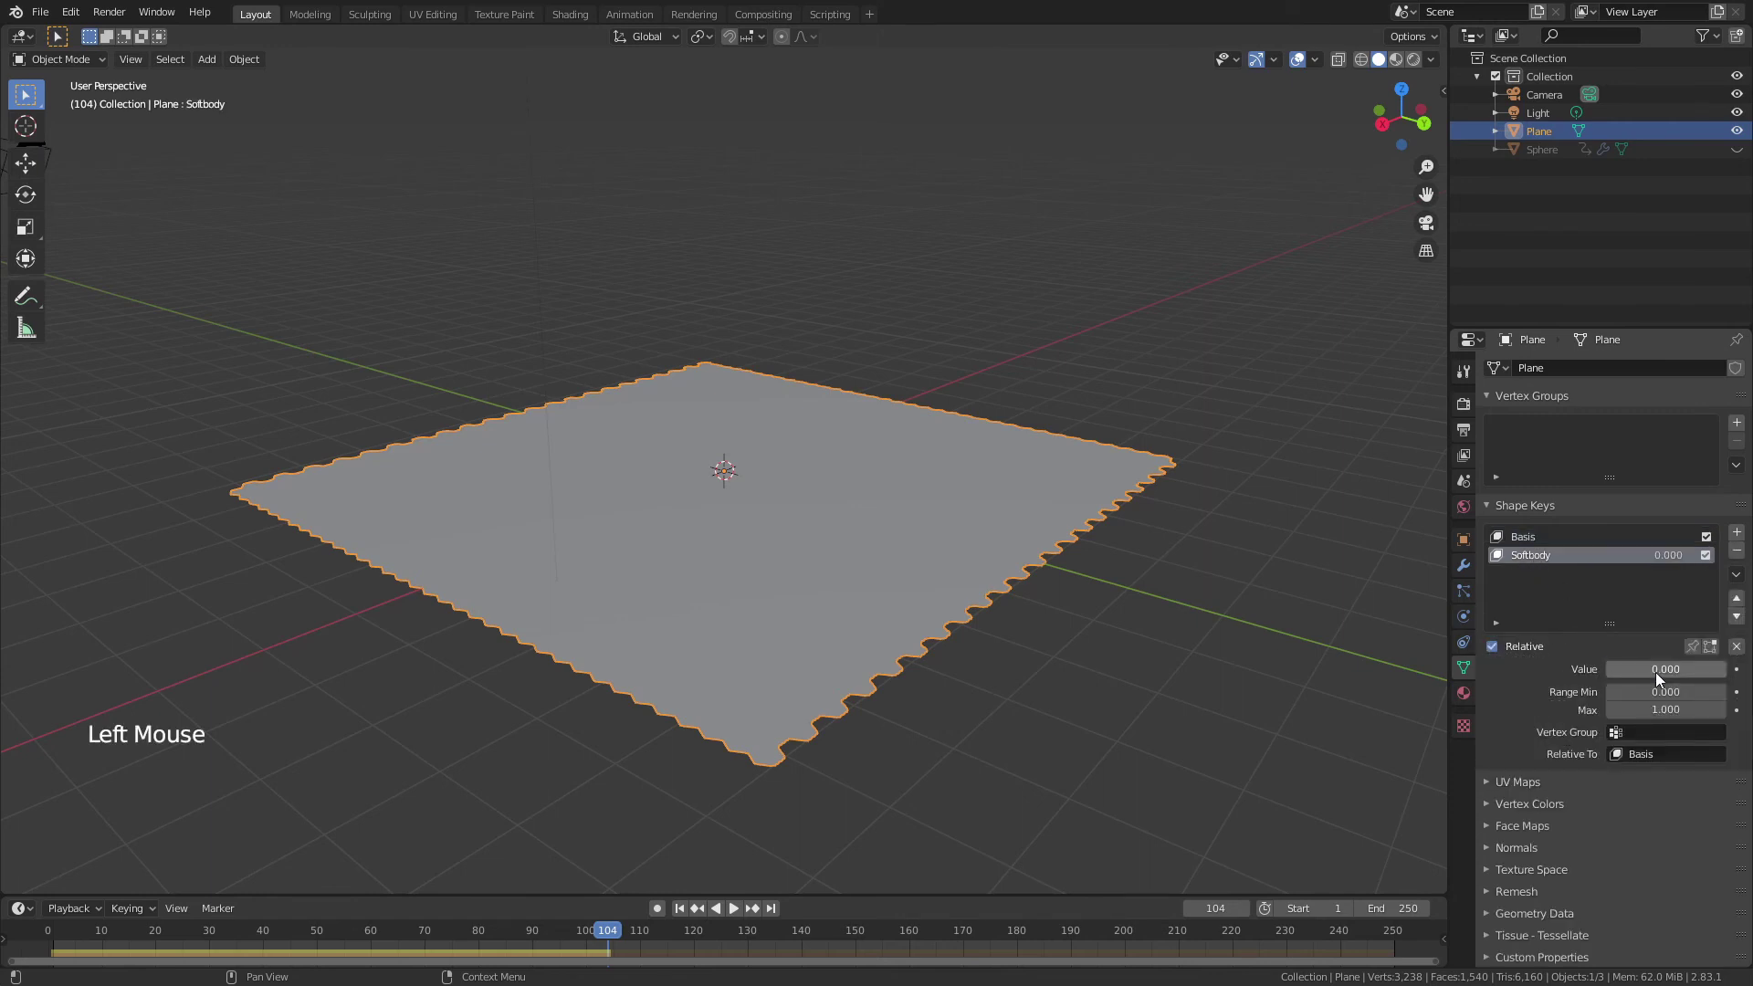
pyautogui.moveTo(1638, 668); pyautogui.dragTo(1728, 668)
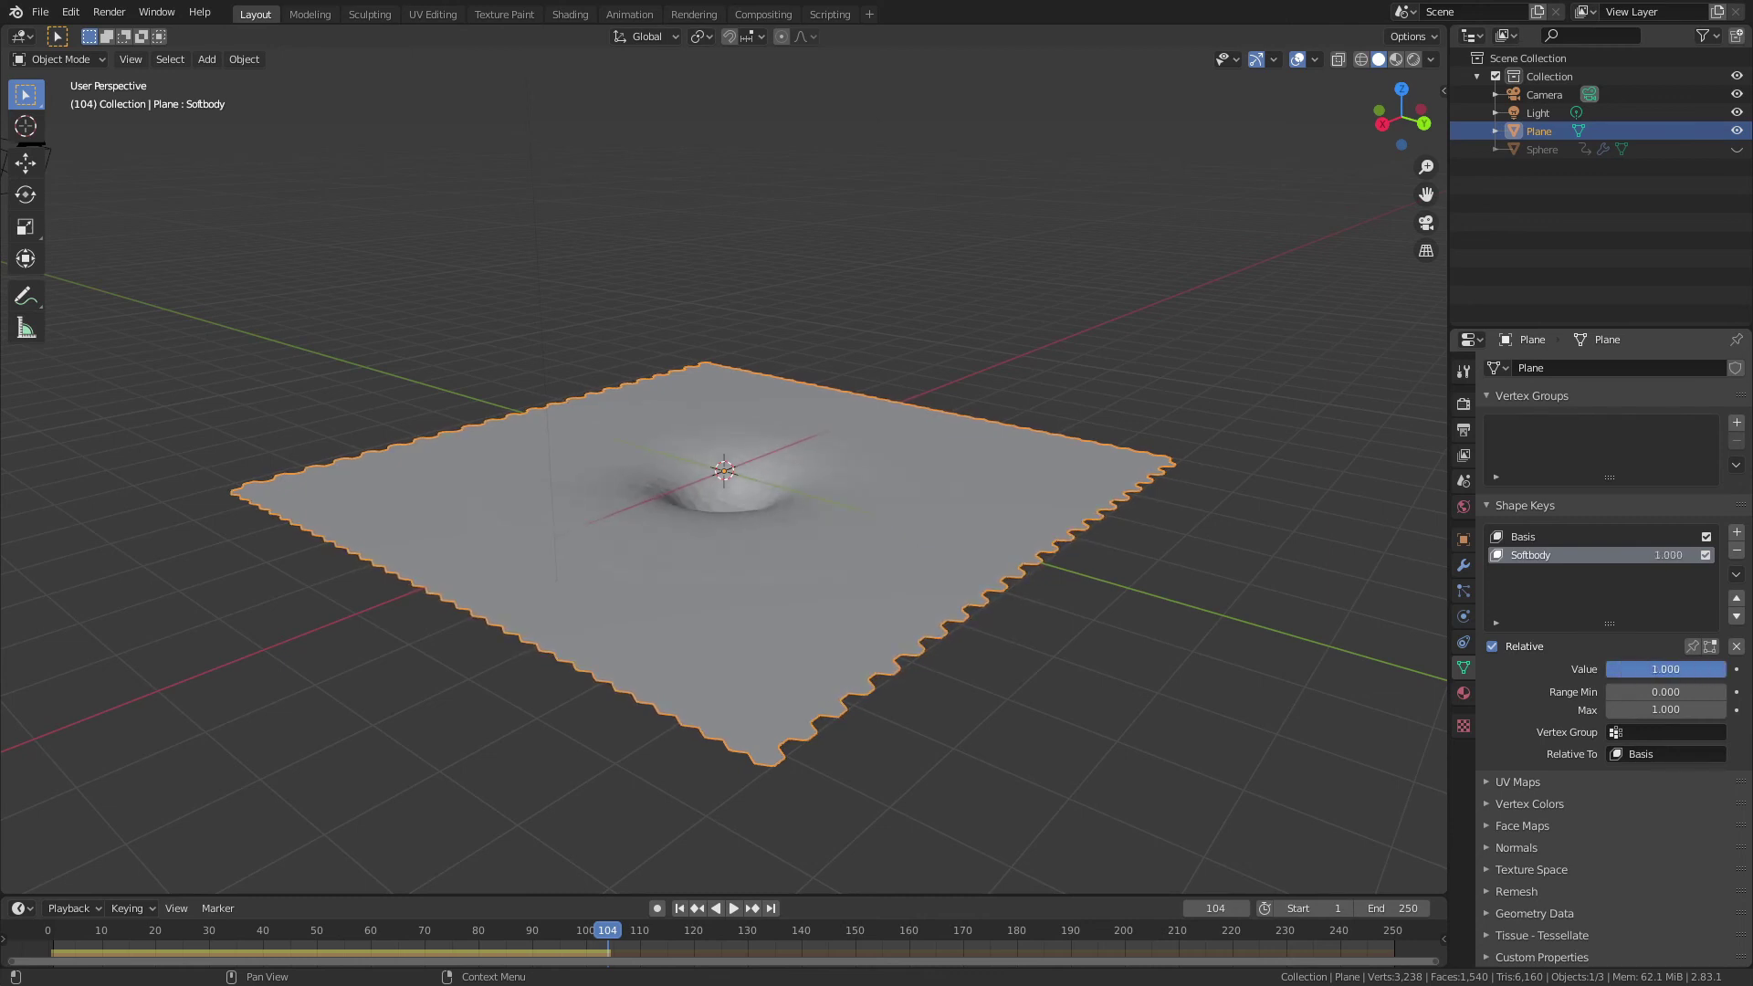
pyautogui.moveTo(874, 500); pyautogui.dragTo(831, 523, button='middle')
pyautogui.scroll(4, 732, 539)
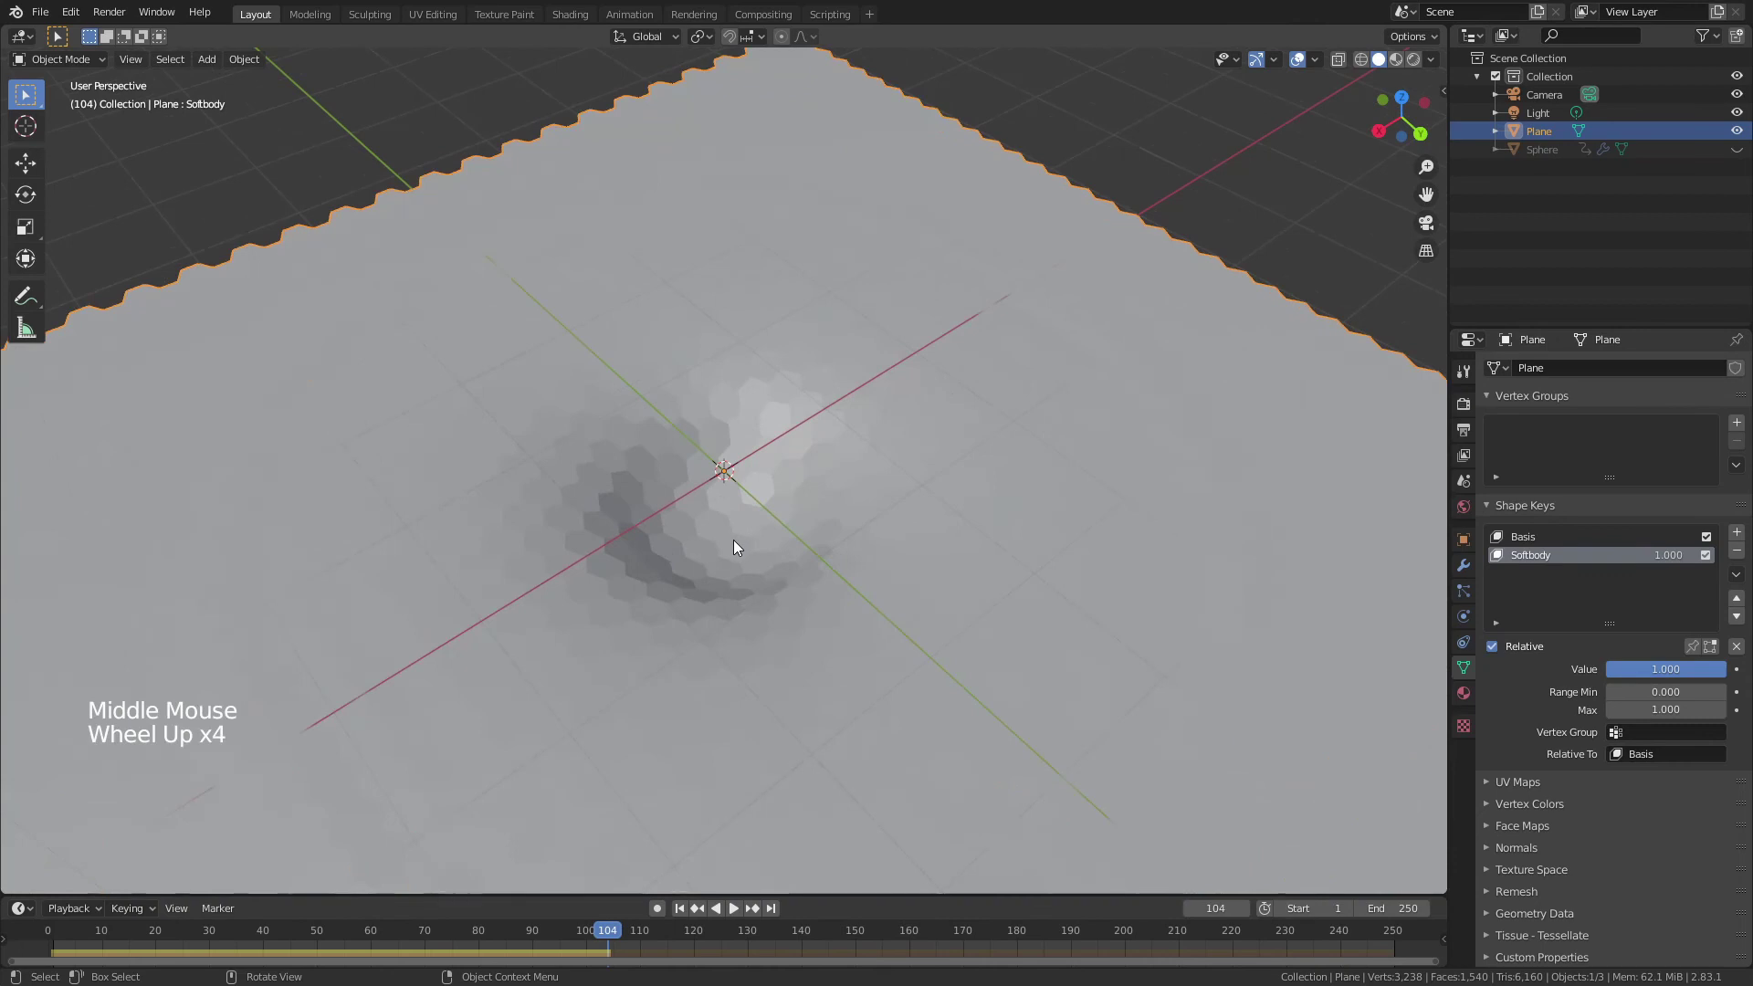
# Step: Show the plane's modifier stack and briefly toggle the N sidebar
pyautogui.click(1470, 564)
pyautogui.click(1531, 373)
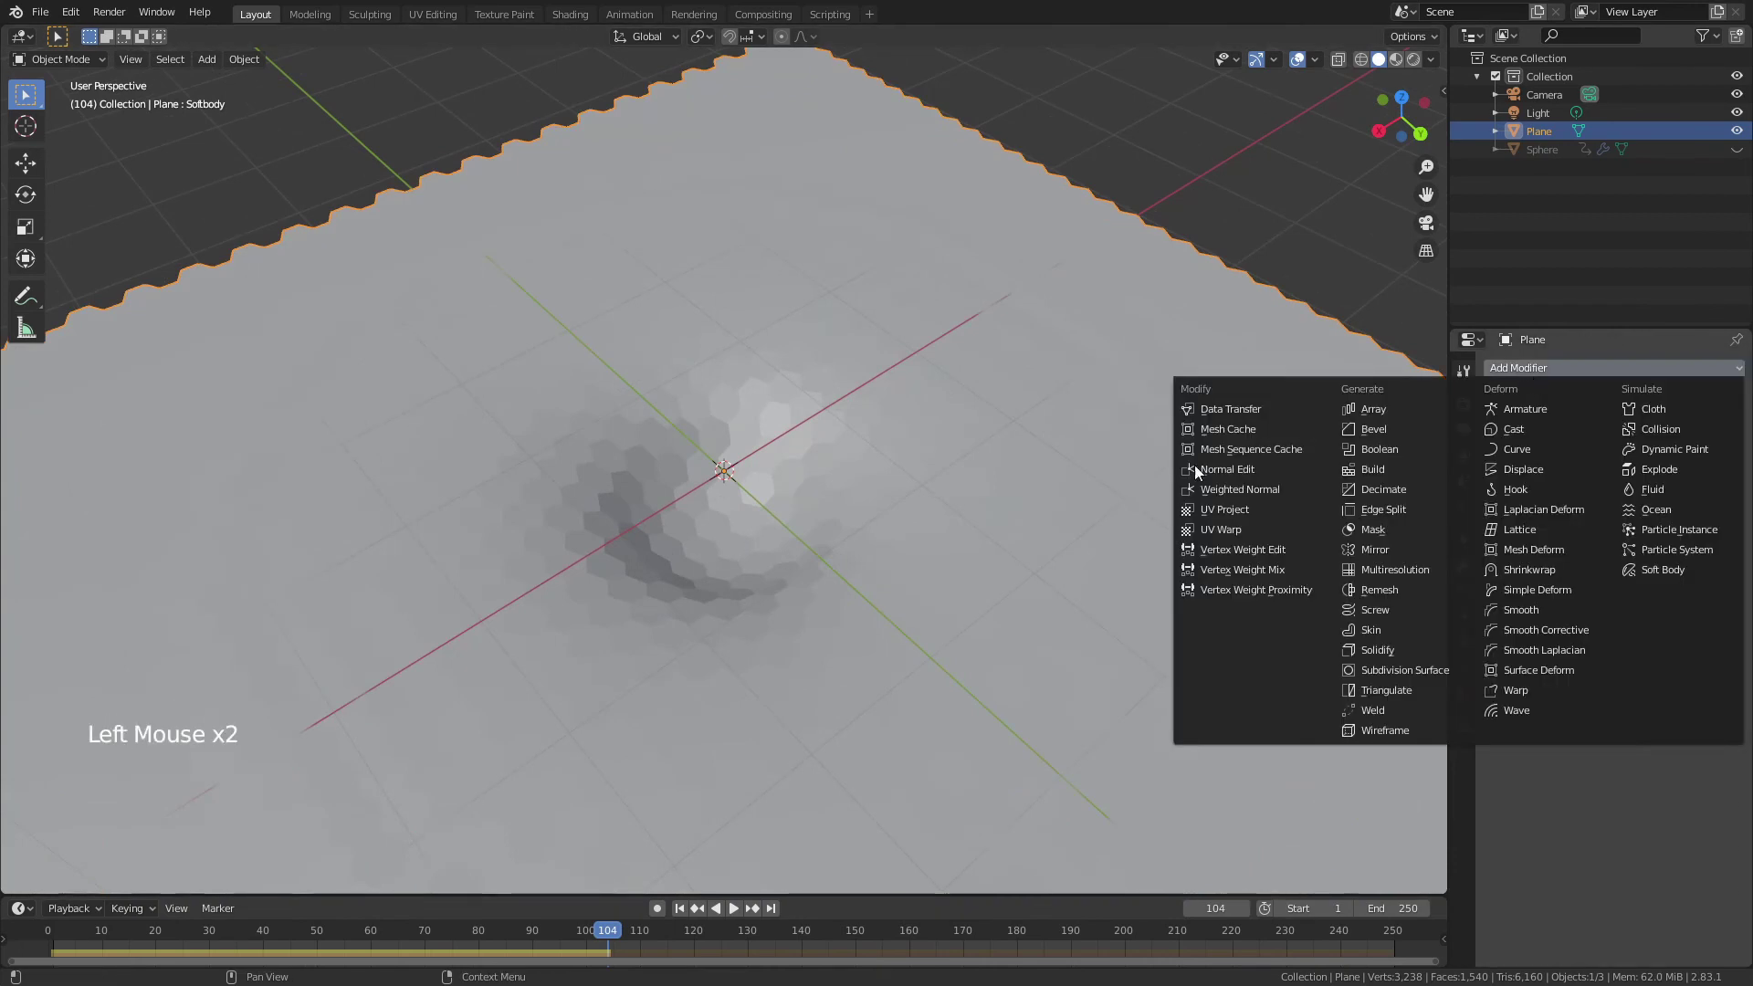
pyautogui.click(772, 537)
pyautogui.press('n')
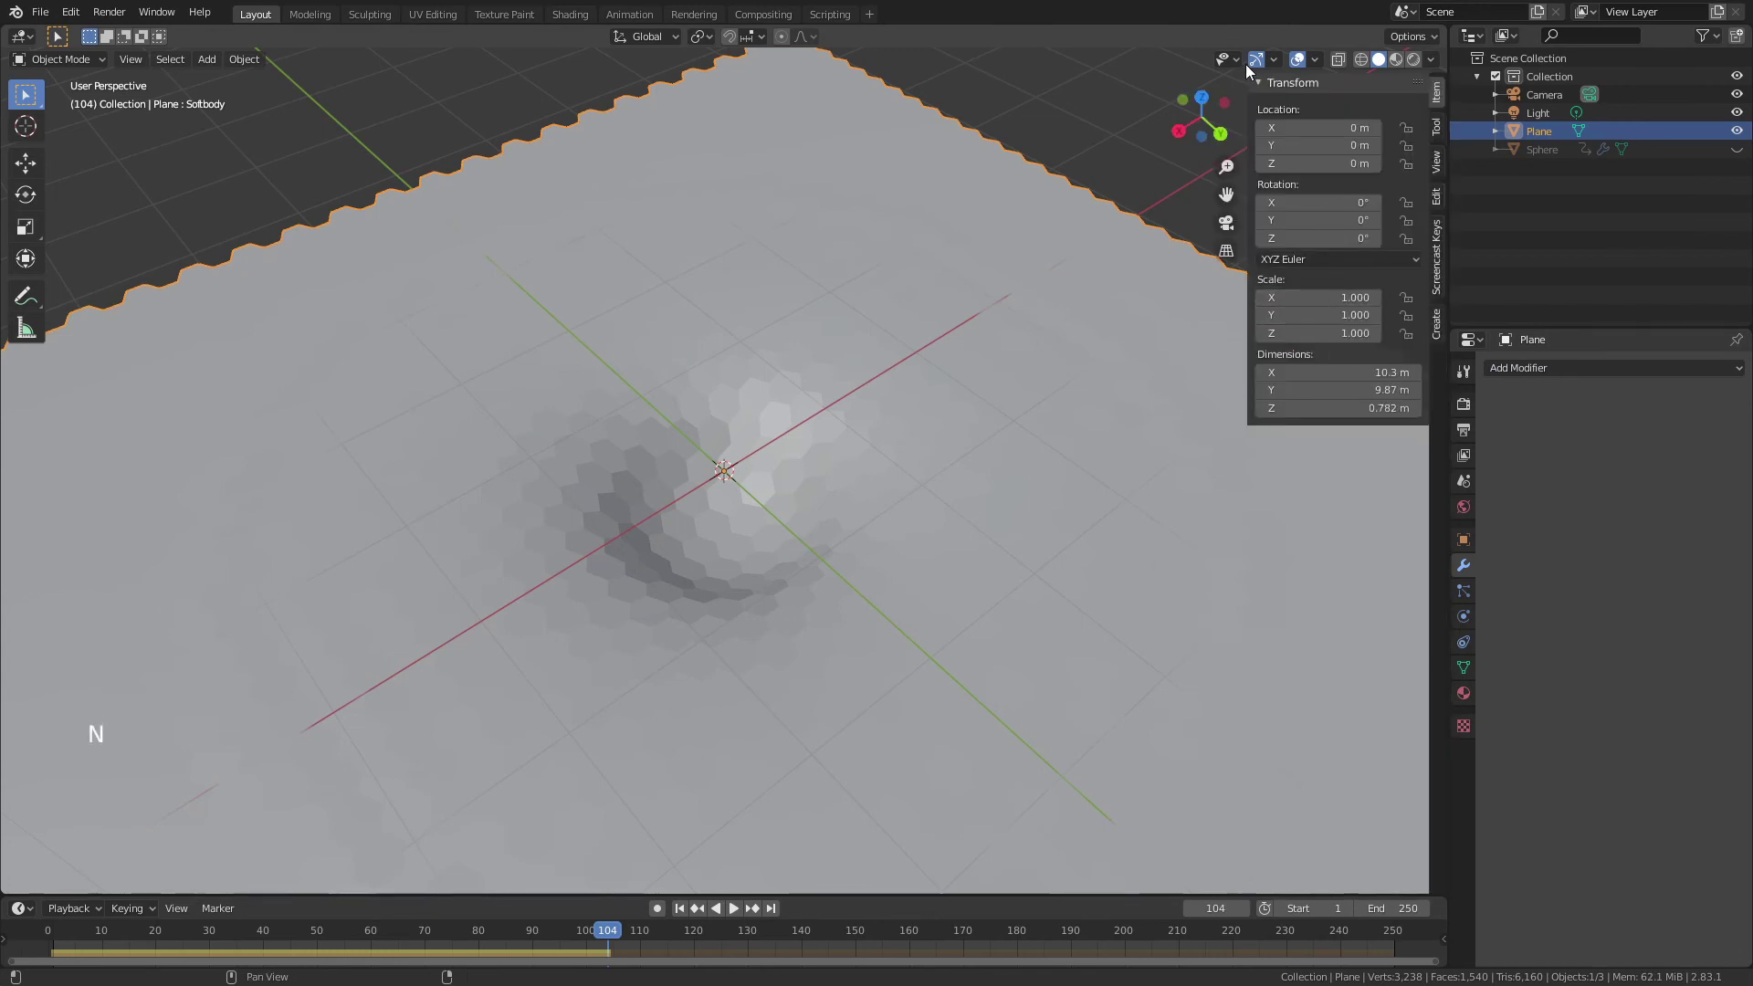
pyautogui.press('n')
# Step: Add a Wireframe modifier with Boundary enabled
pyautogui.click(1564, 365)
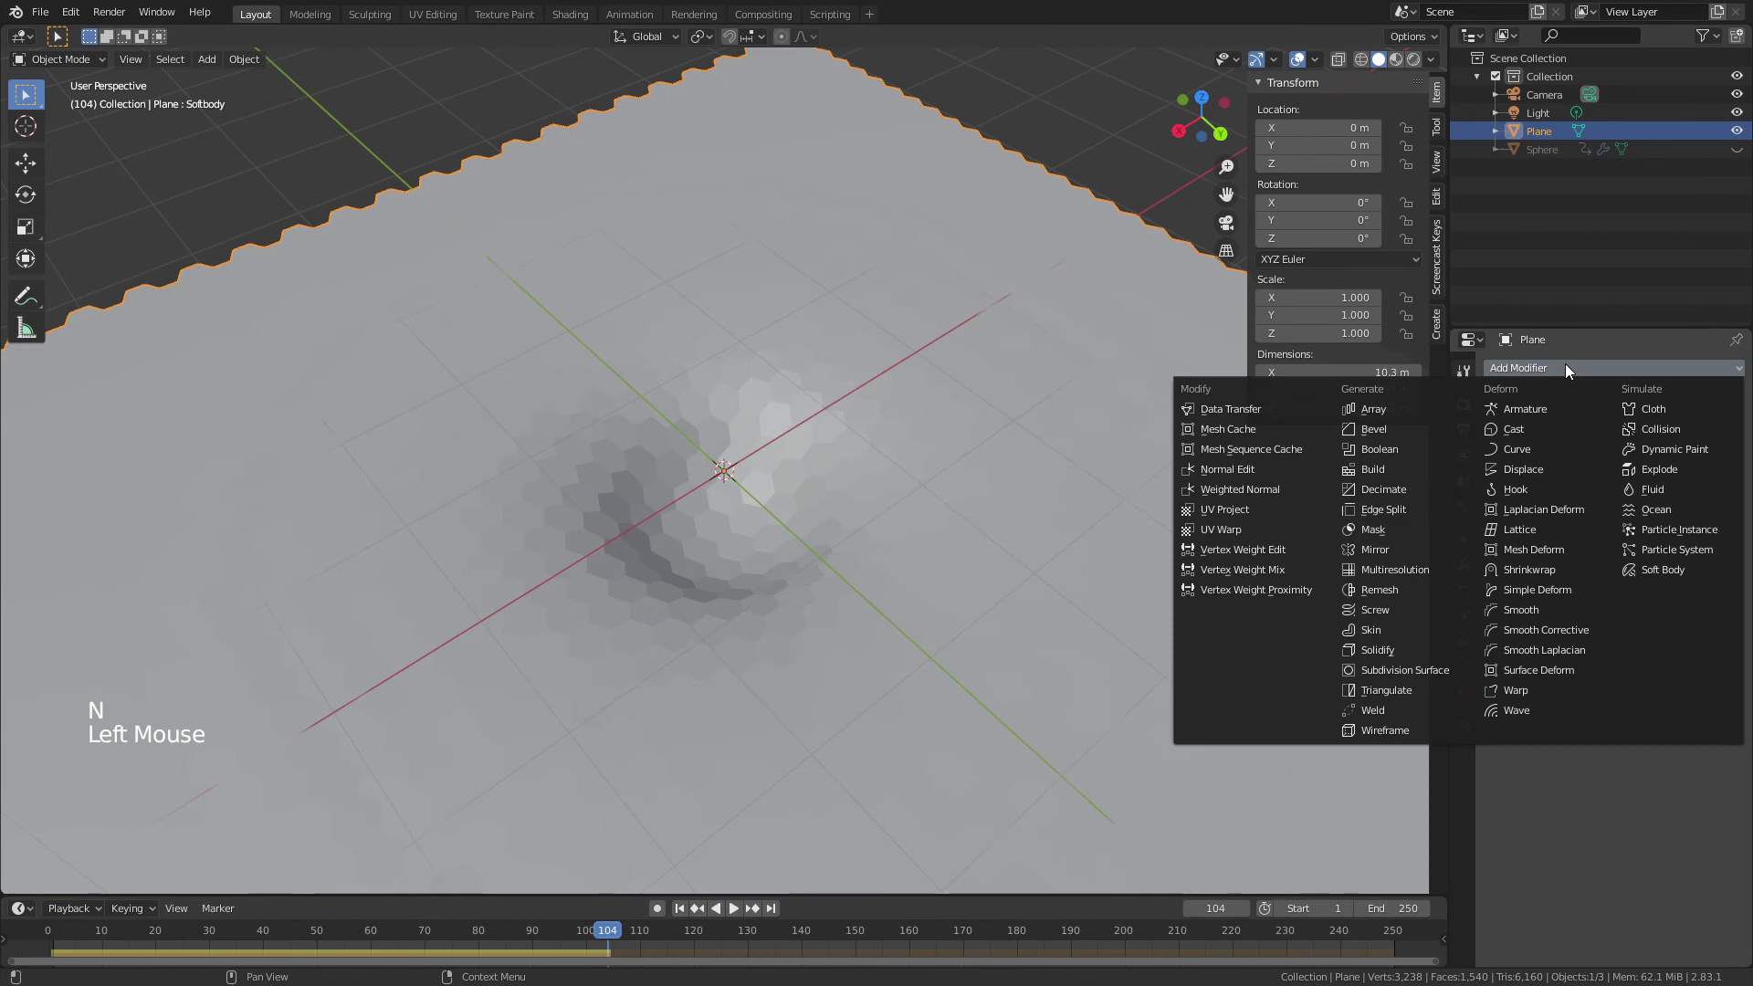
pyautogui.click(1377, 729)
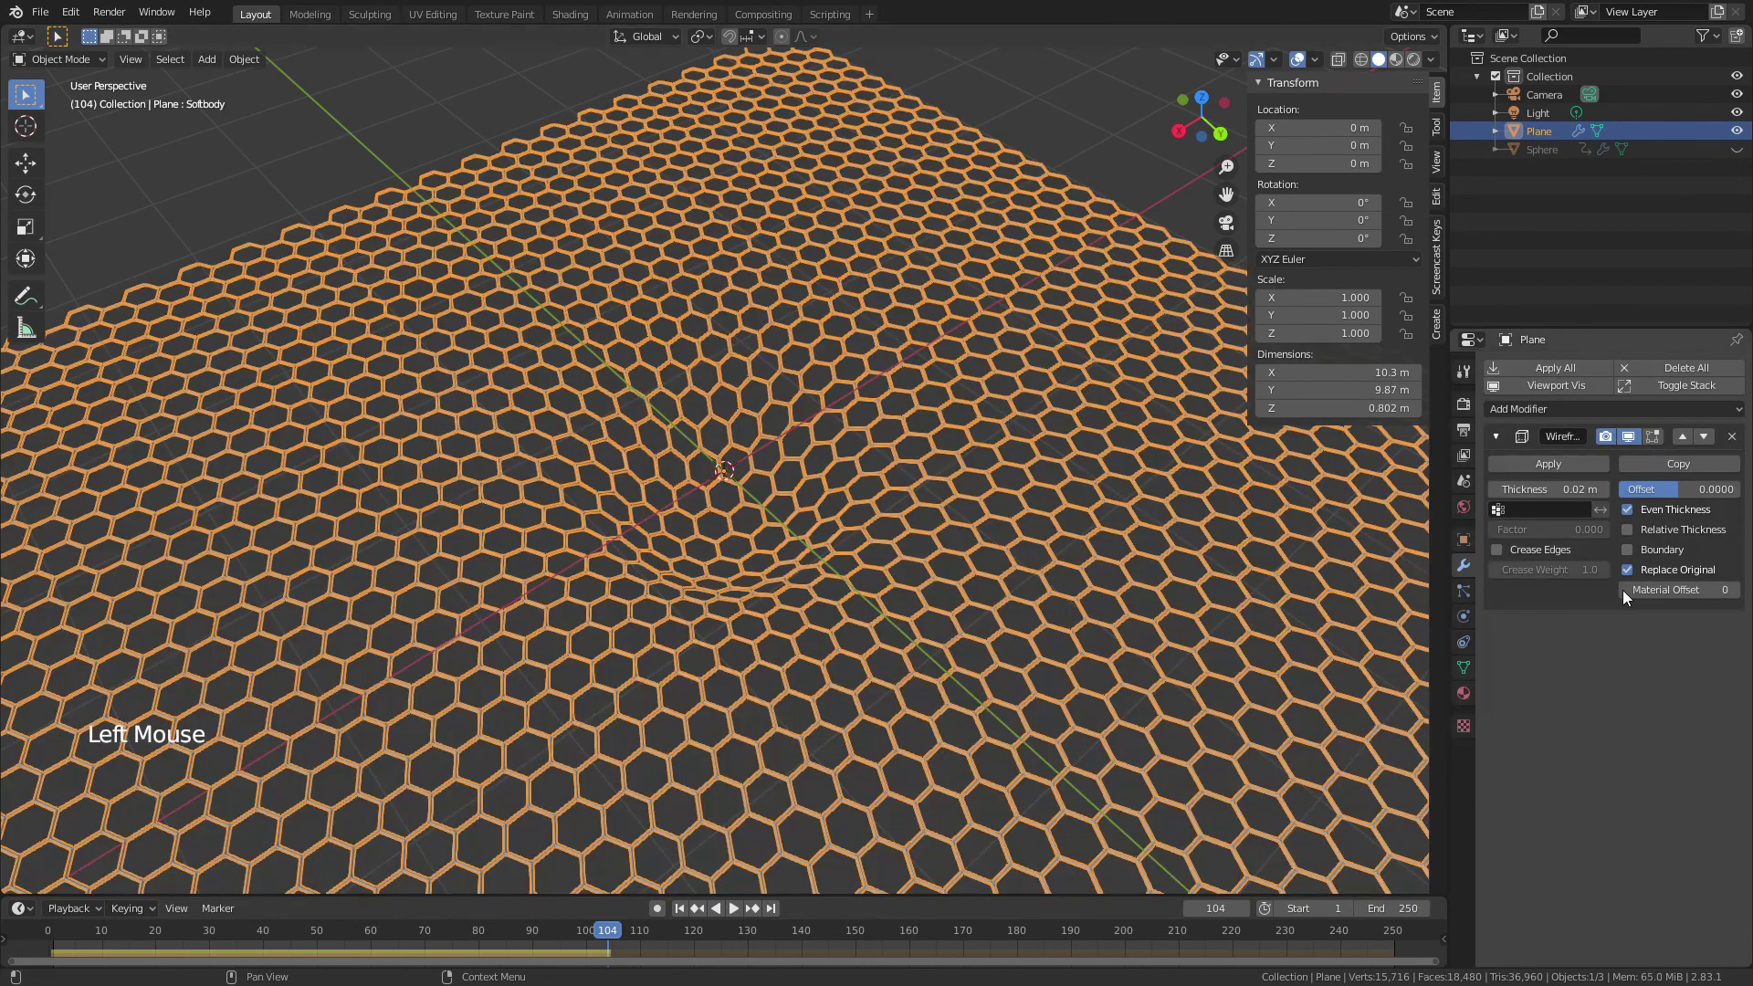
pyautogui.click(1629, 549)
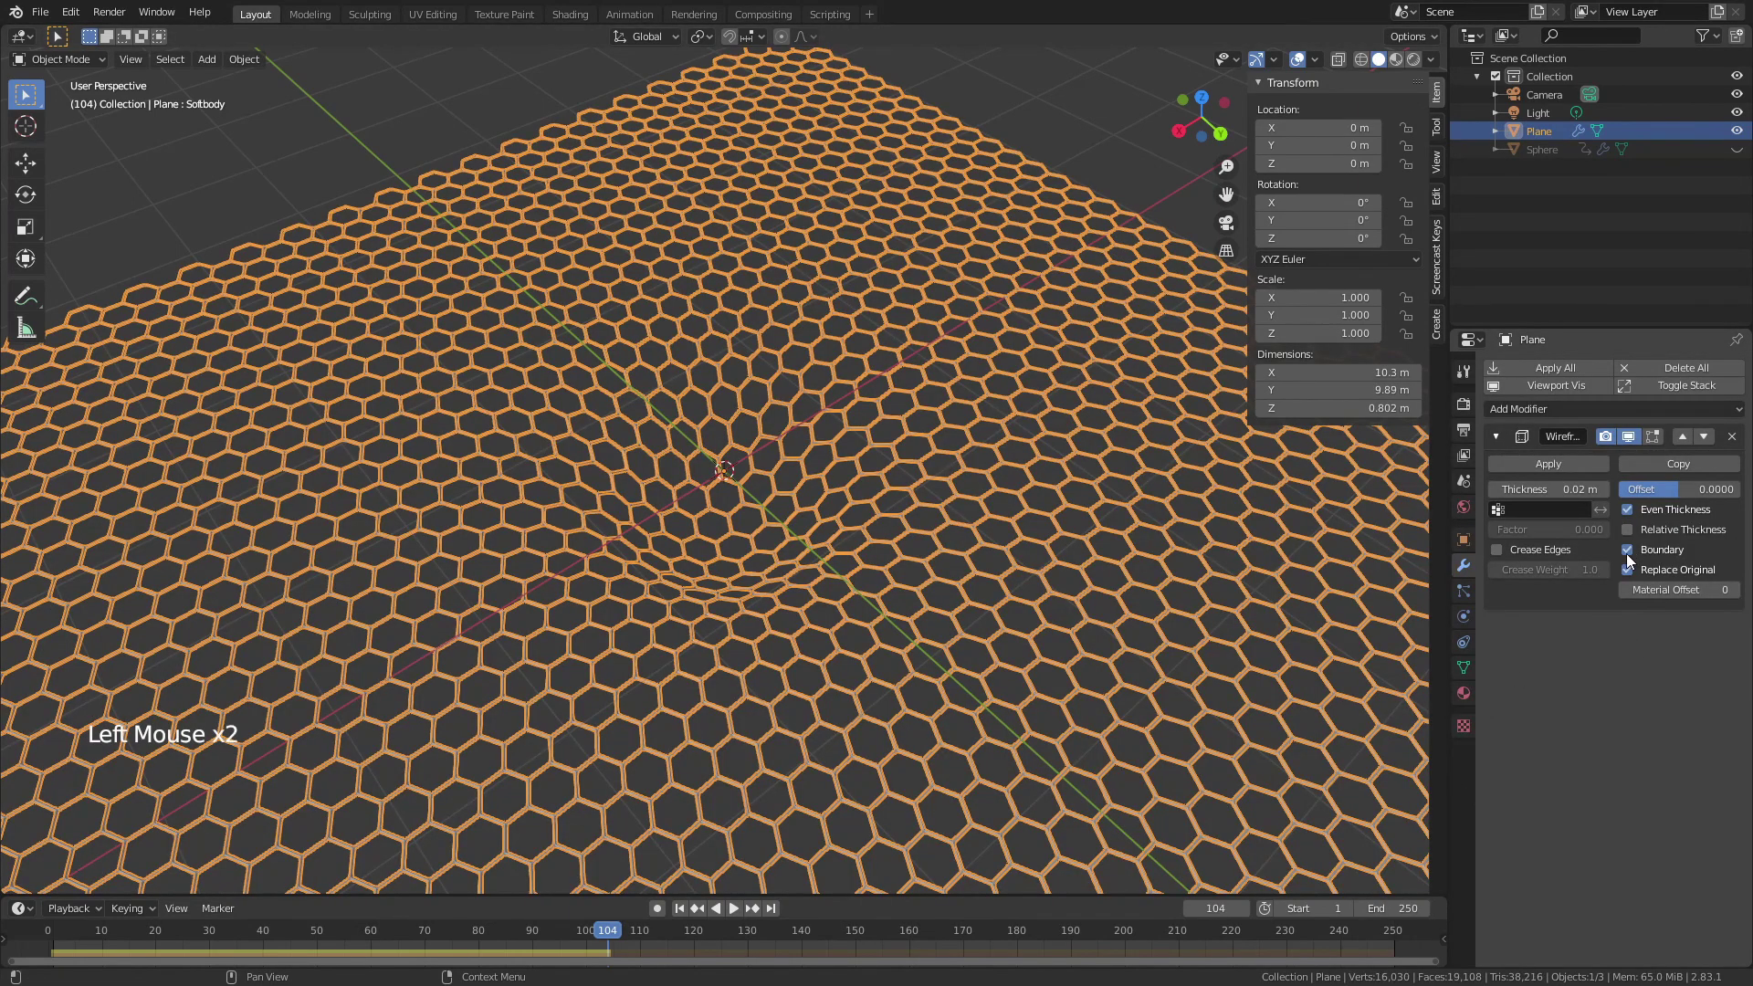
pyautogui.click(1496, 435)
# Step: Add a Bevel modifier with 2 segments and begin editing its offset
pyautogui.click(1509, 408)
pyautogui.click(1400, 467)
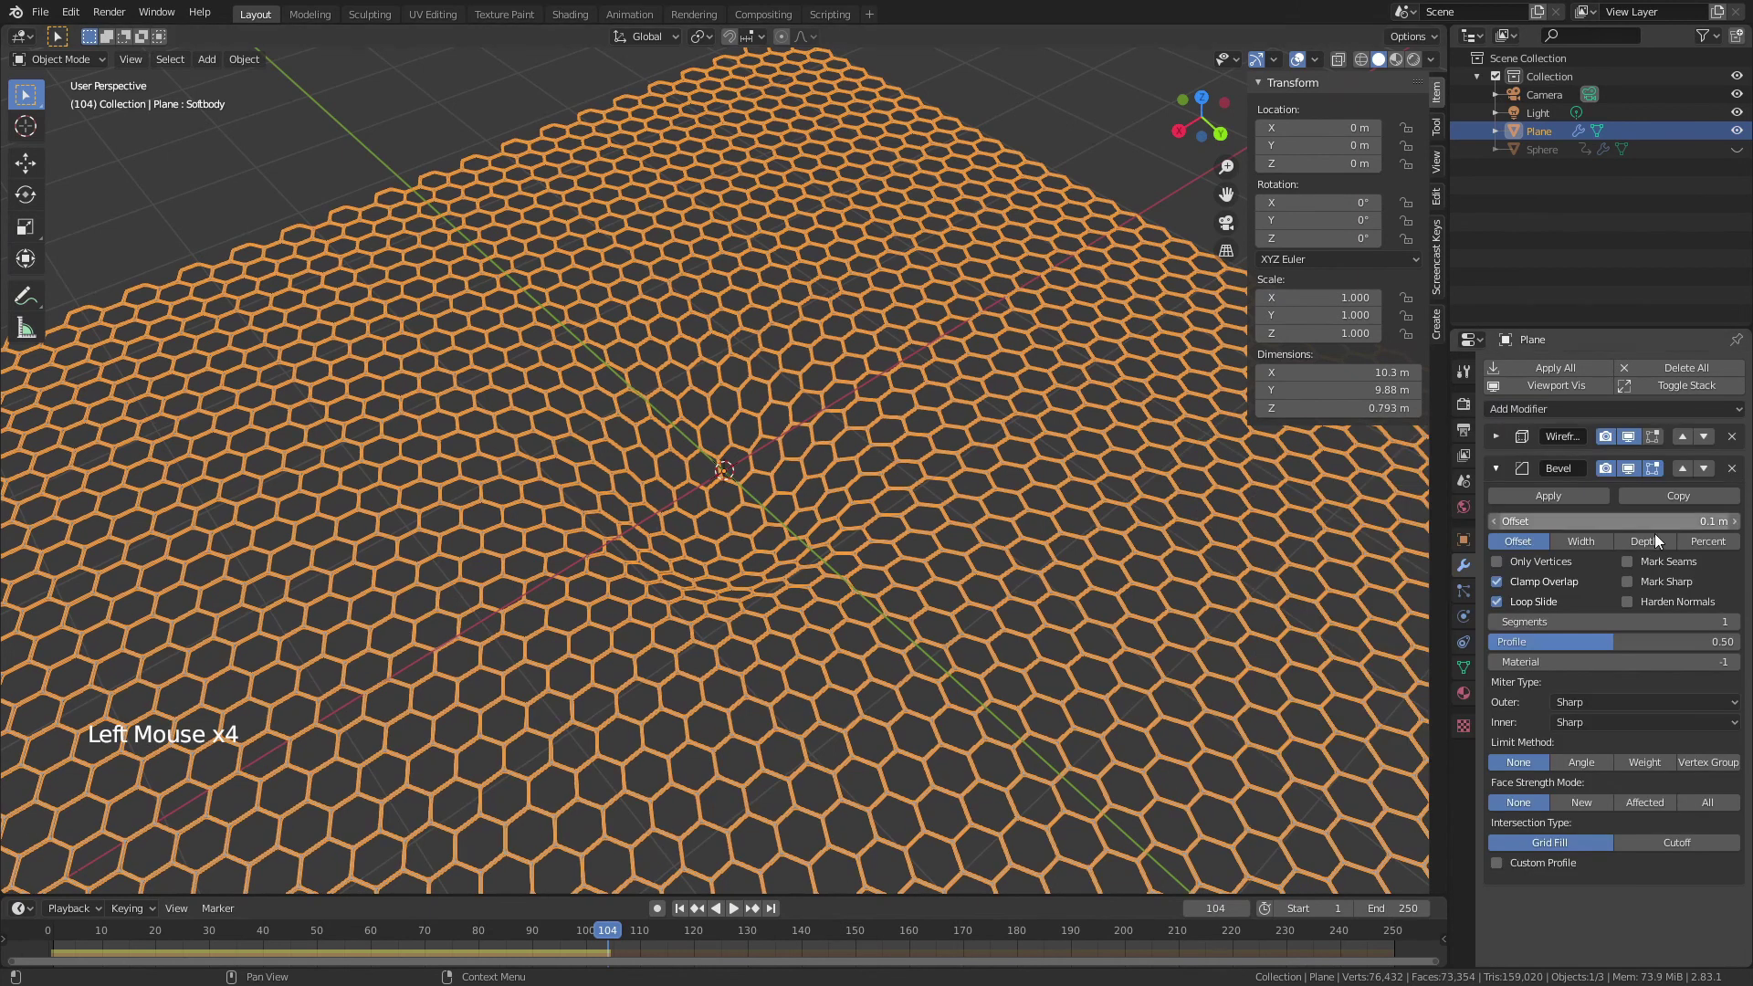
pyautogui.click(1732, 622)
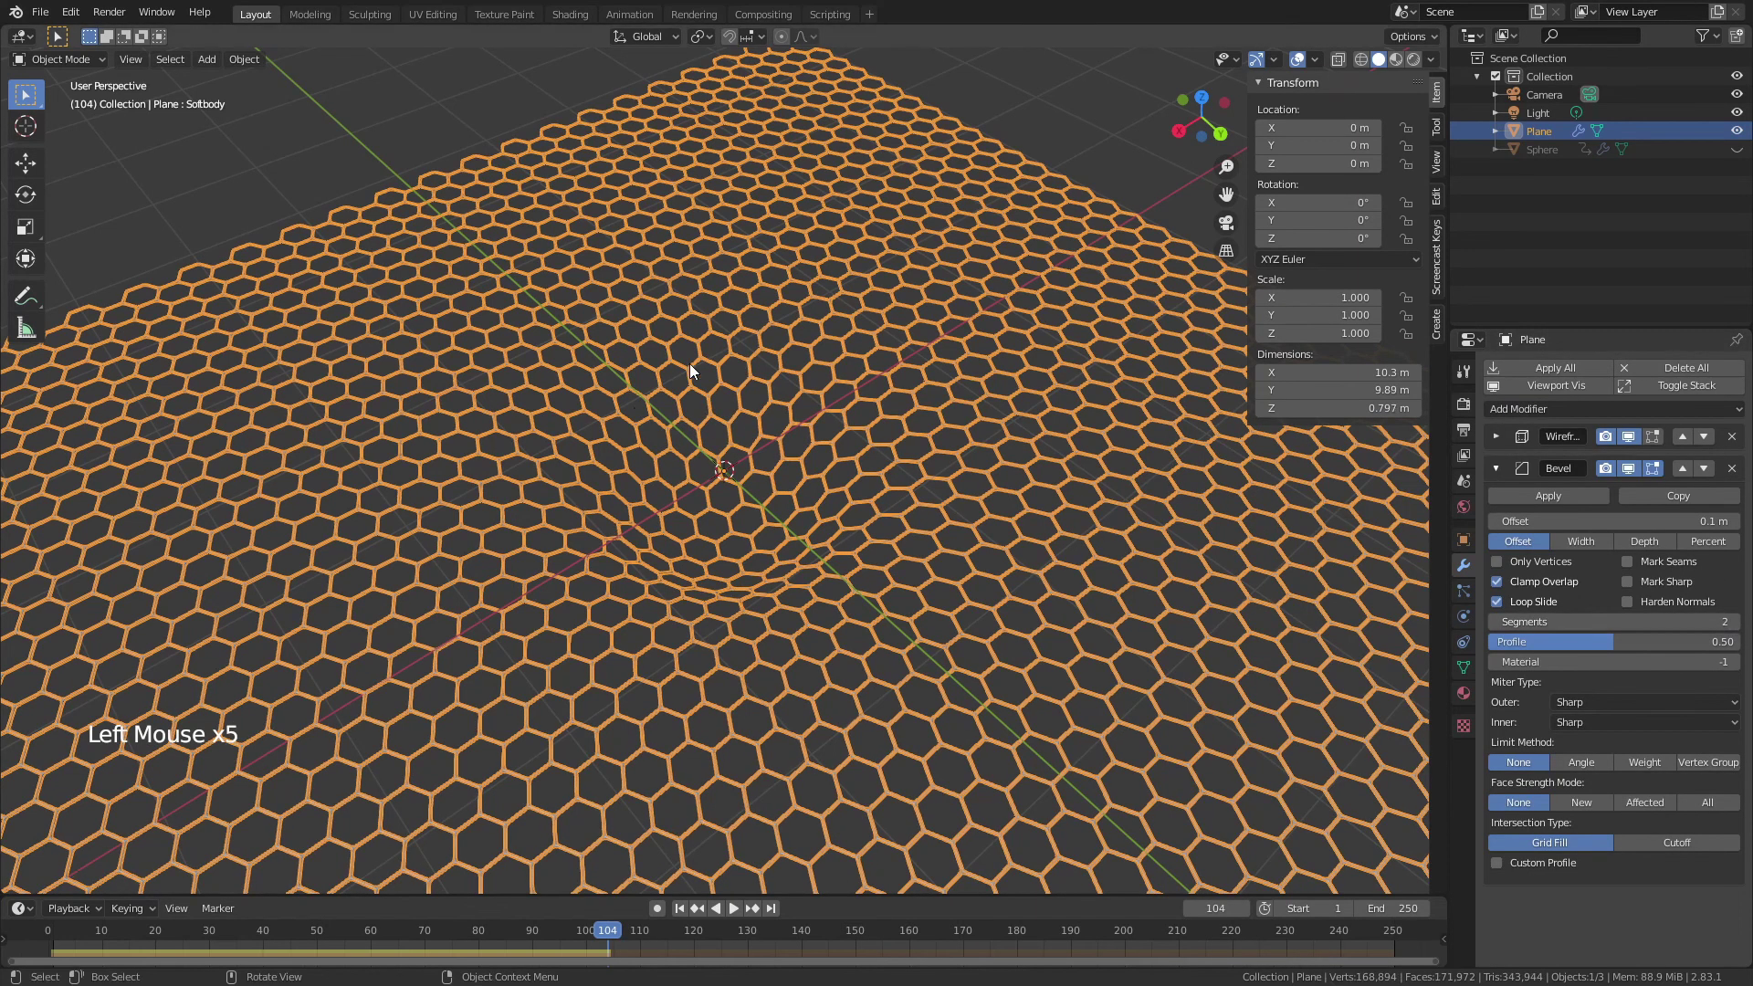
pyautogui.click(1496, 438)
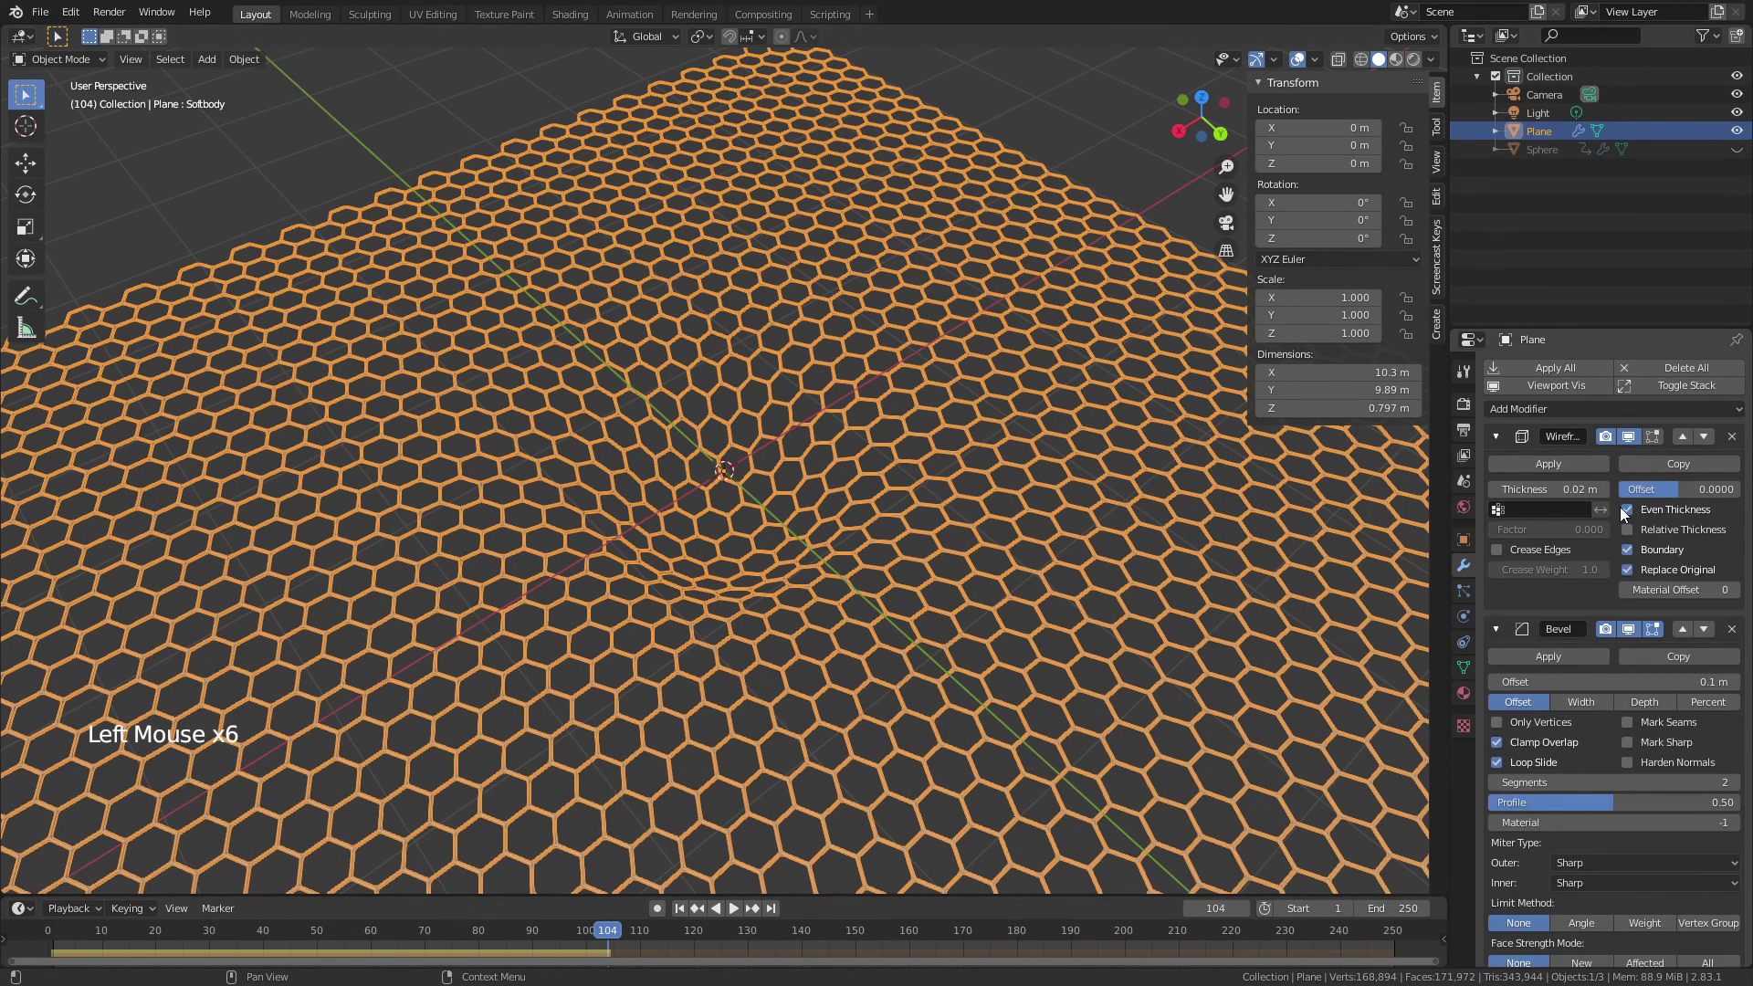
pyautogui.click(1693, 685)
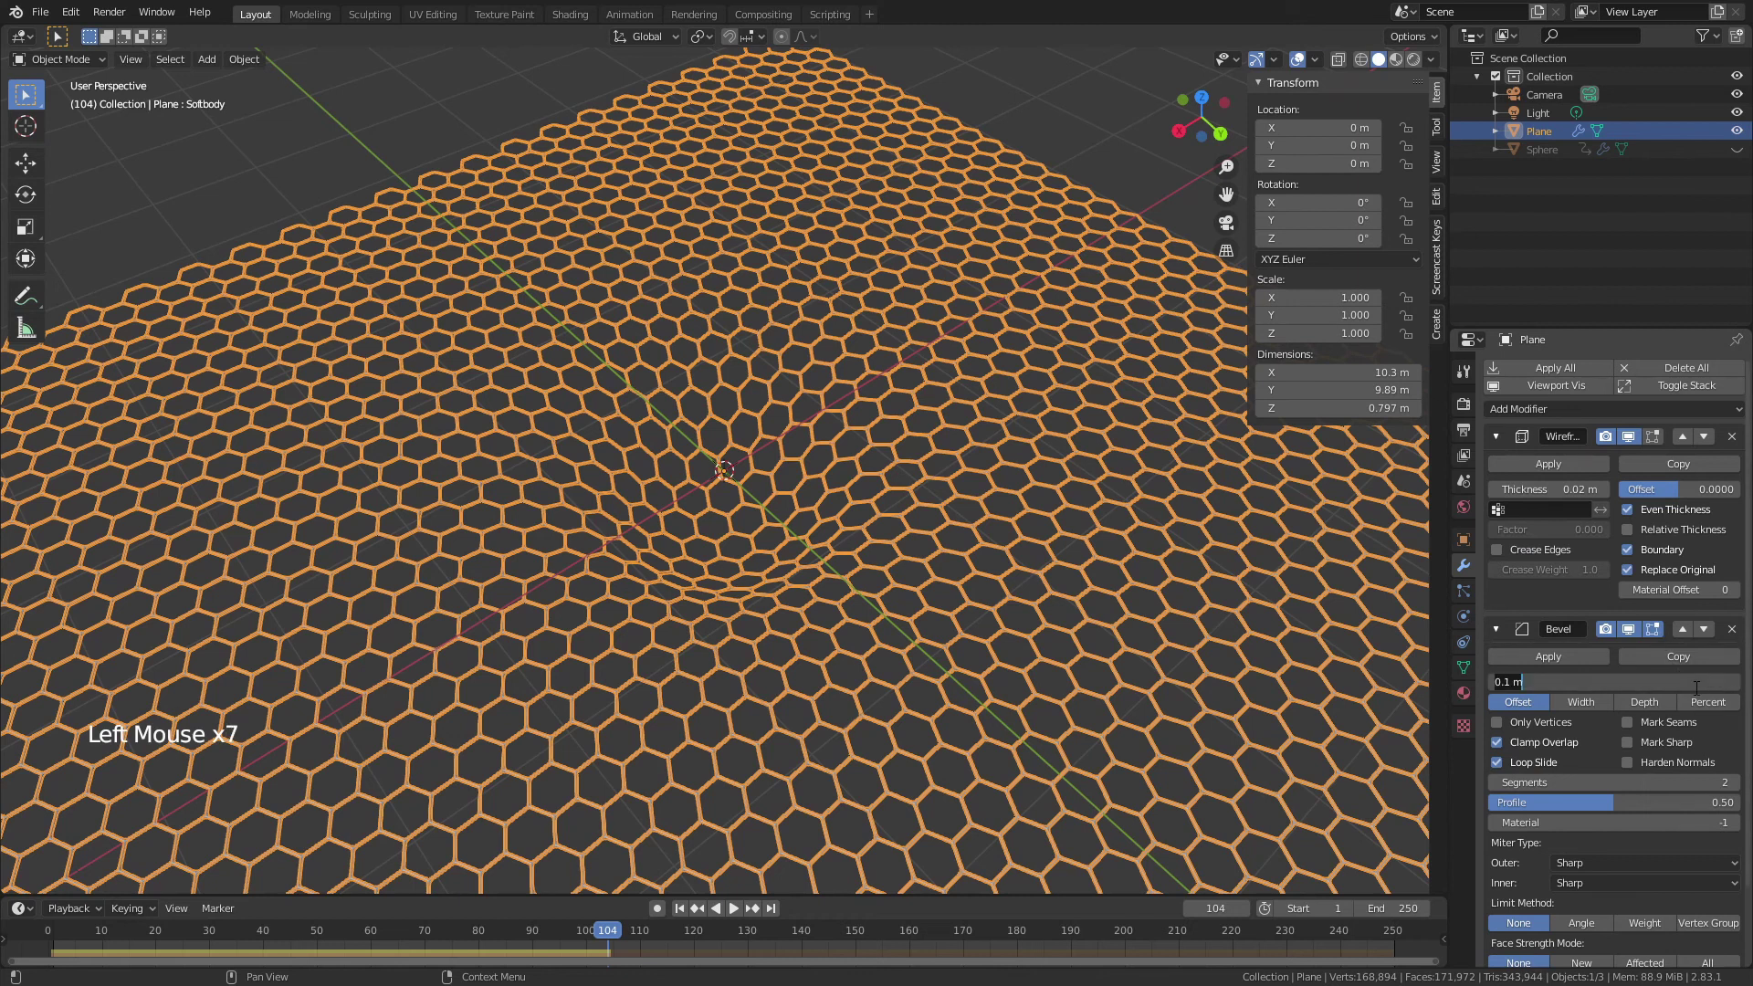
# Step: Set the bevel offset to 0.005 m and shade the wireframe sheet smooth
pyautogui.write('0.005')
pyautogui.press('Return')
pyautogui.rightClick(754, 320)
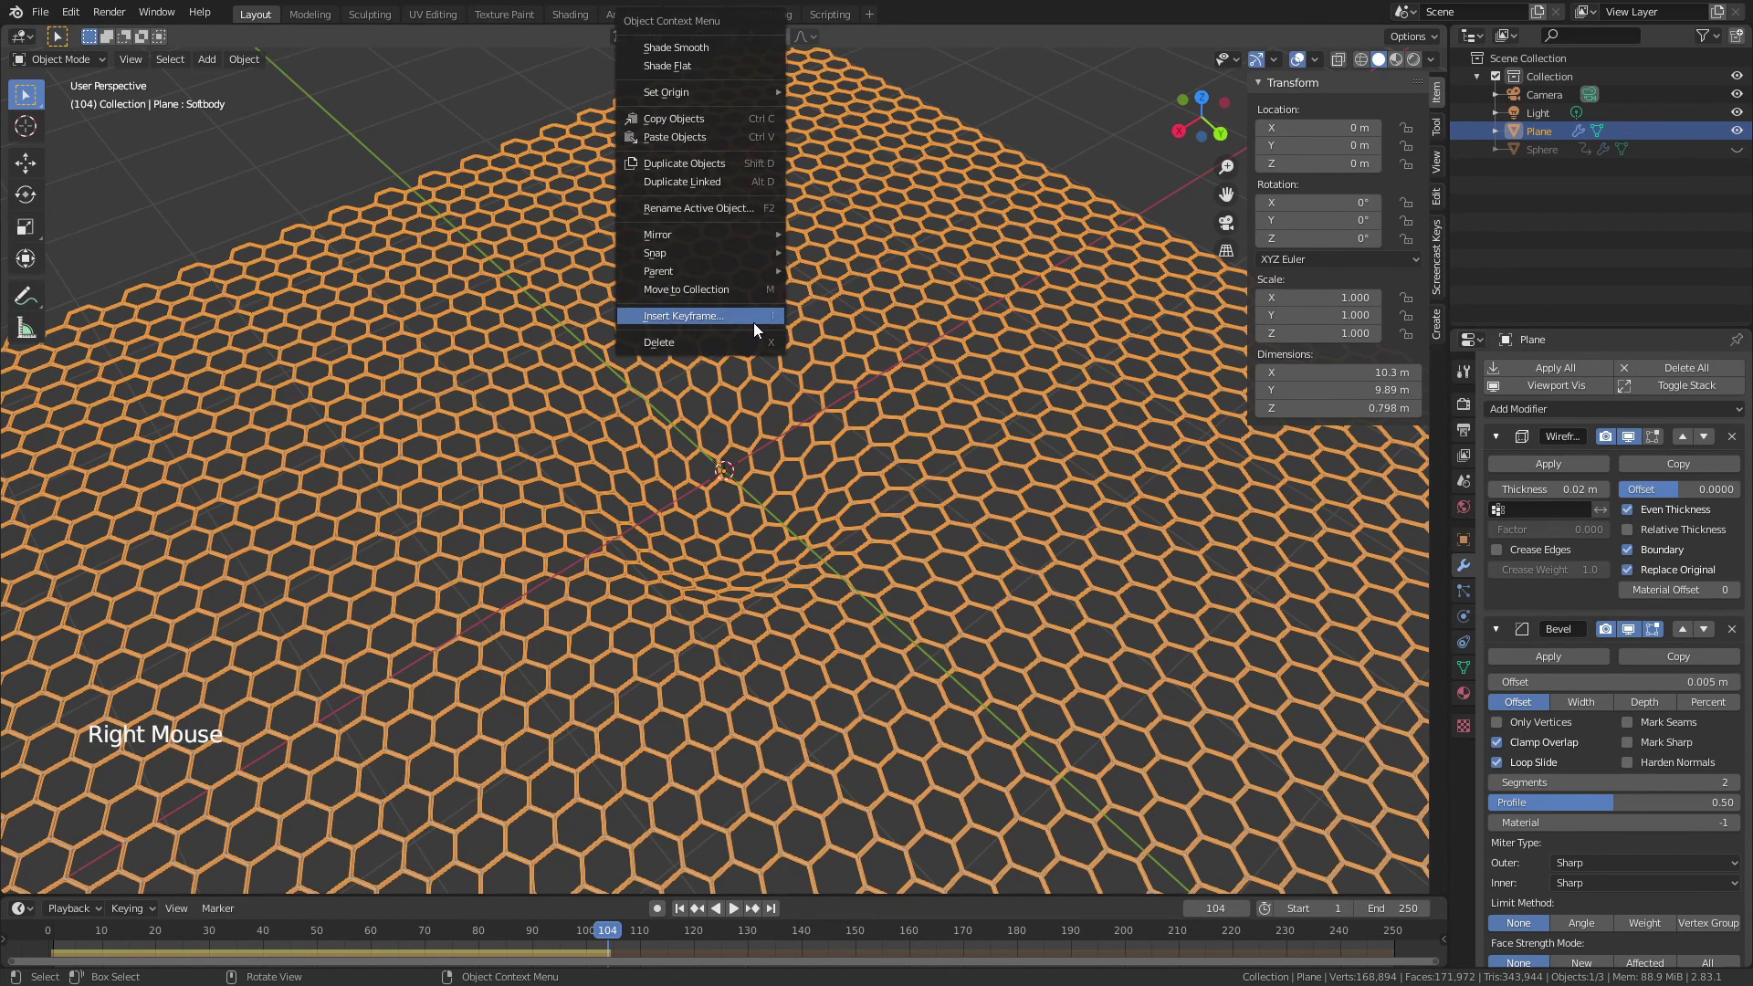
pyautogui.click(733, 47)
pyautogui.click(1105, 161)
# Step: Orbit and zoom around the smooth-shaded hex sheet to inspect the rounded struts and dent
pyautogui.scroll(9, 612, 395)
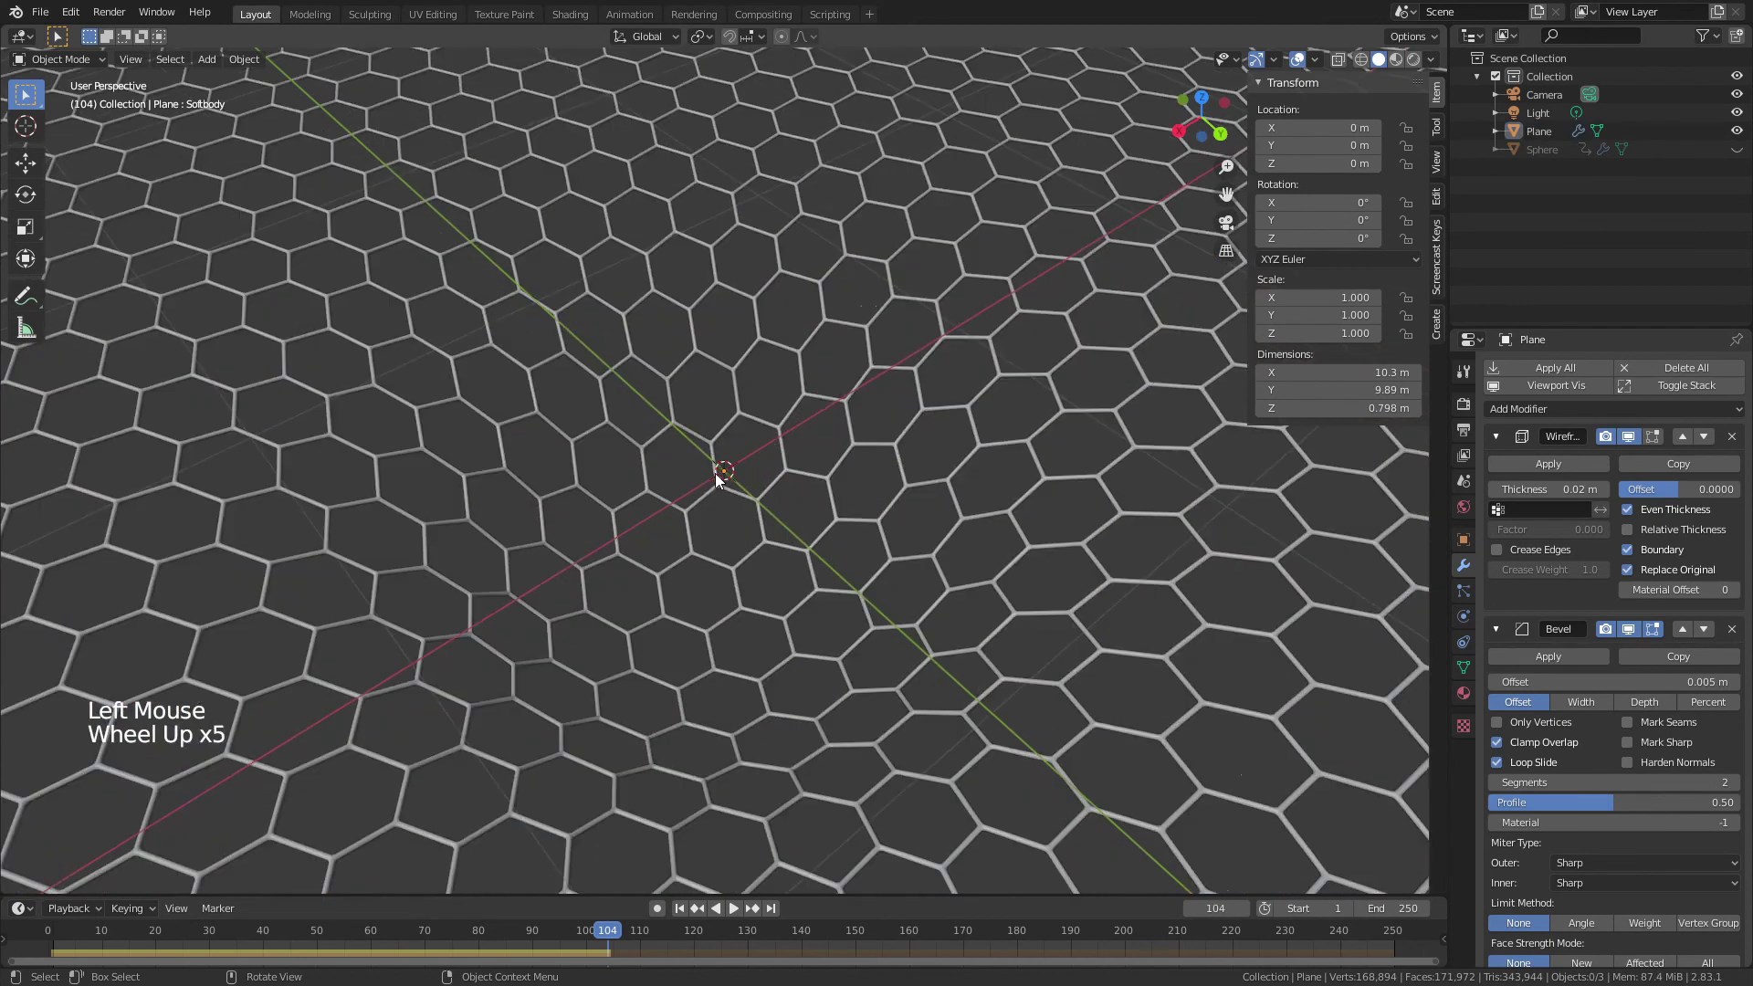
pyautogui.moveTo(613, 395); pyautogui.dragTo(724, 290, button='middle')
pyautogui.scroll(-9, 886, 628)
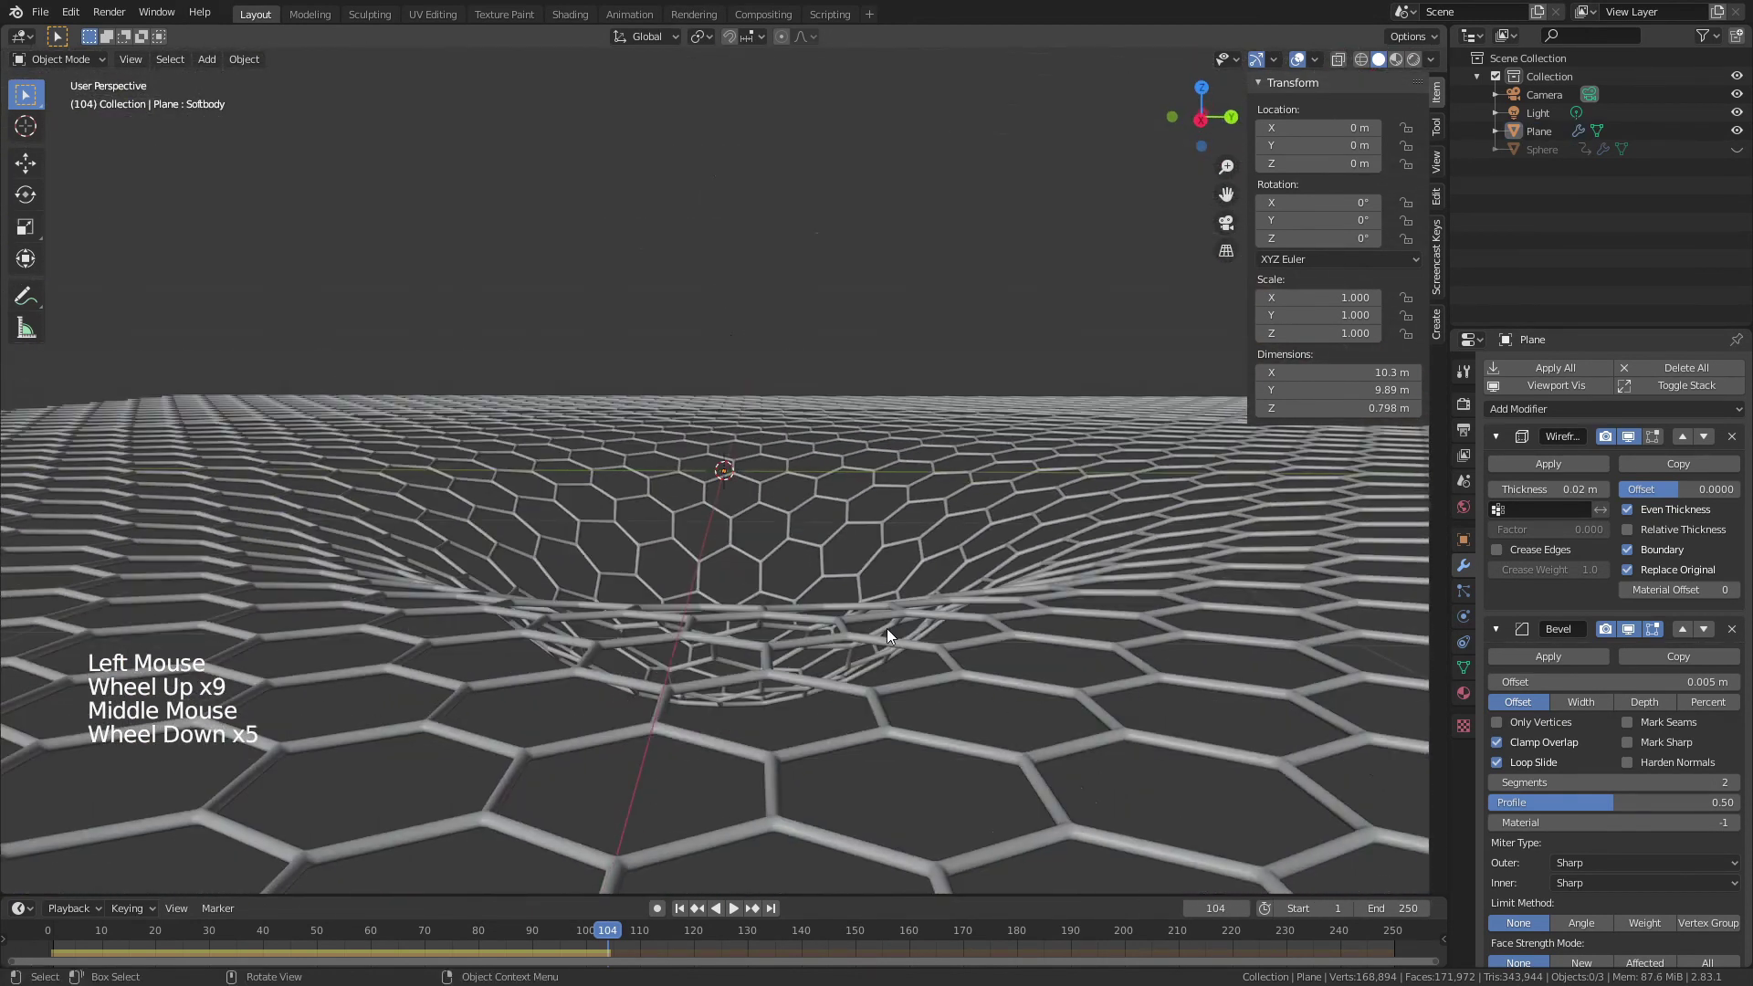
pyautogui.moveTo(883, 612); pyautogui.dragTo(793, 571, button='middle')
pyautogui.scroll(2, 819, 590)
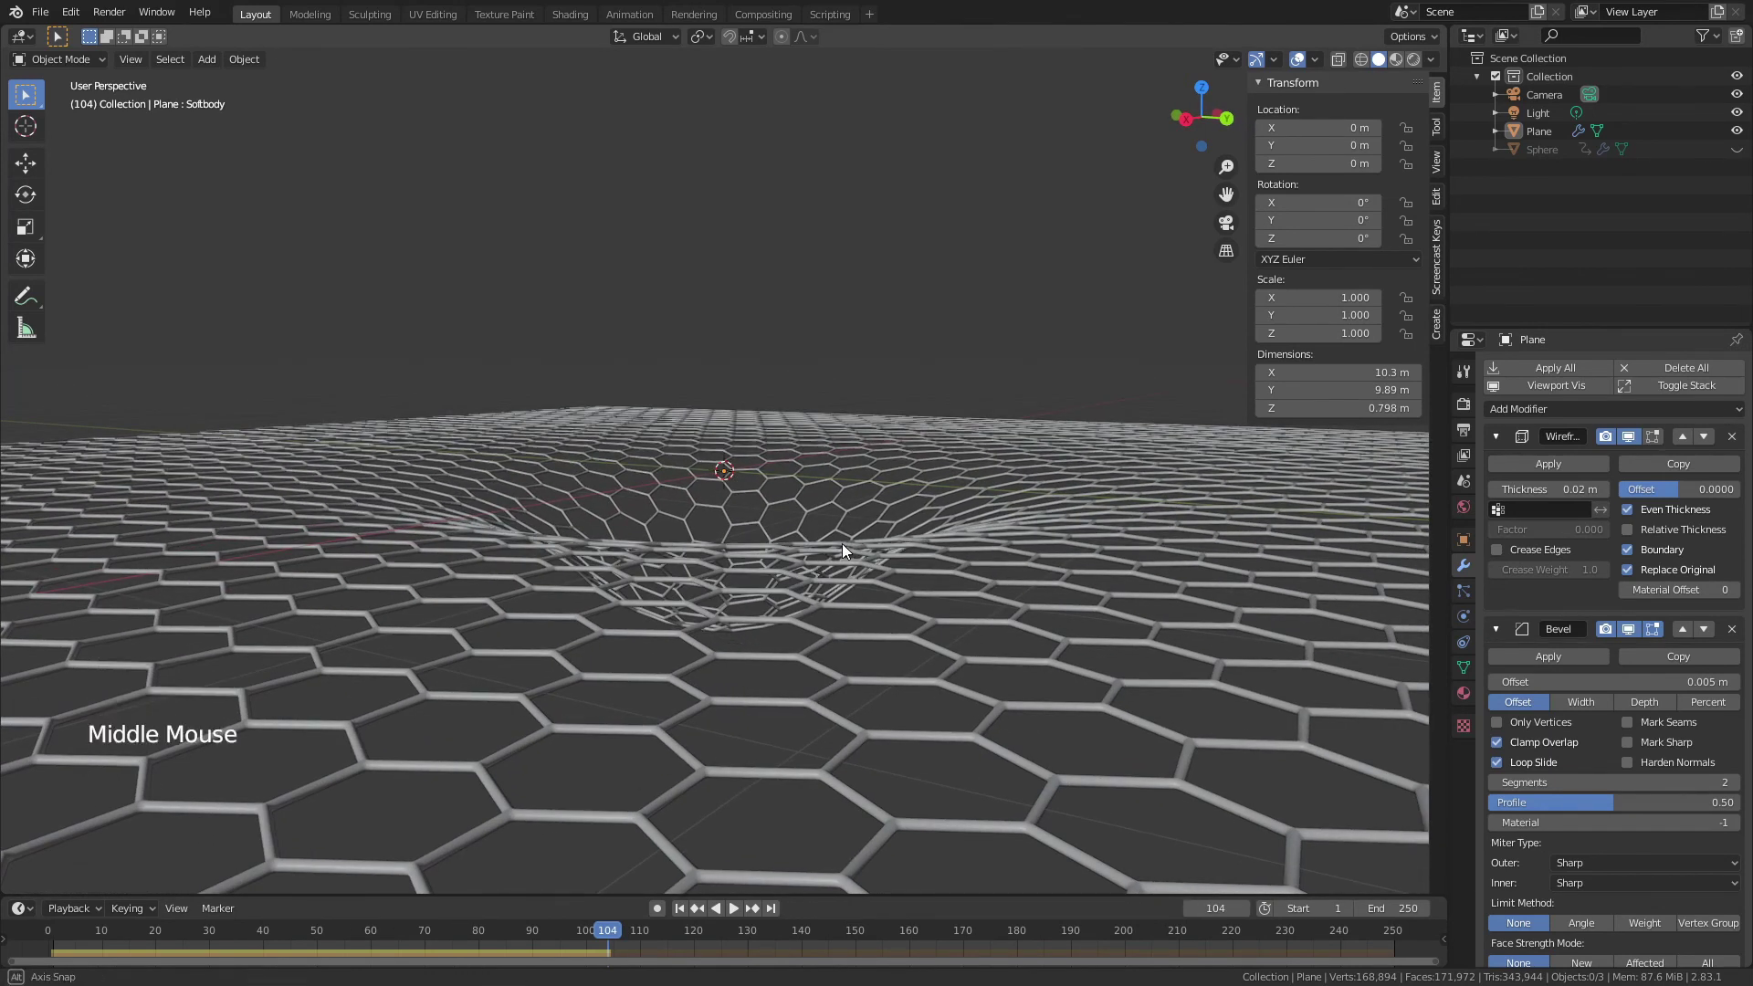
pyautogui.moveTo(842, 544); pyautogui.dragTo(797, 584, button='middle')
pyautogui.scroll(-1, 797, 585)
pyautogui.scroll(-2, 797, 590)
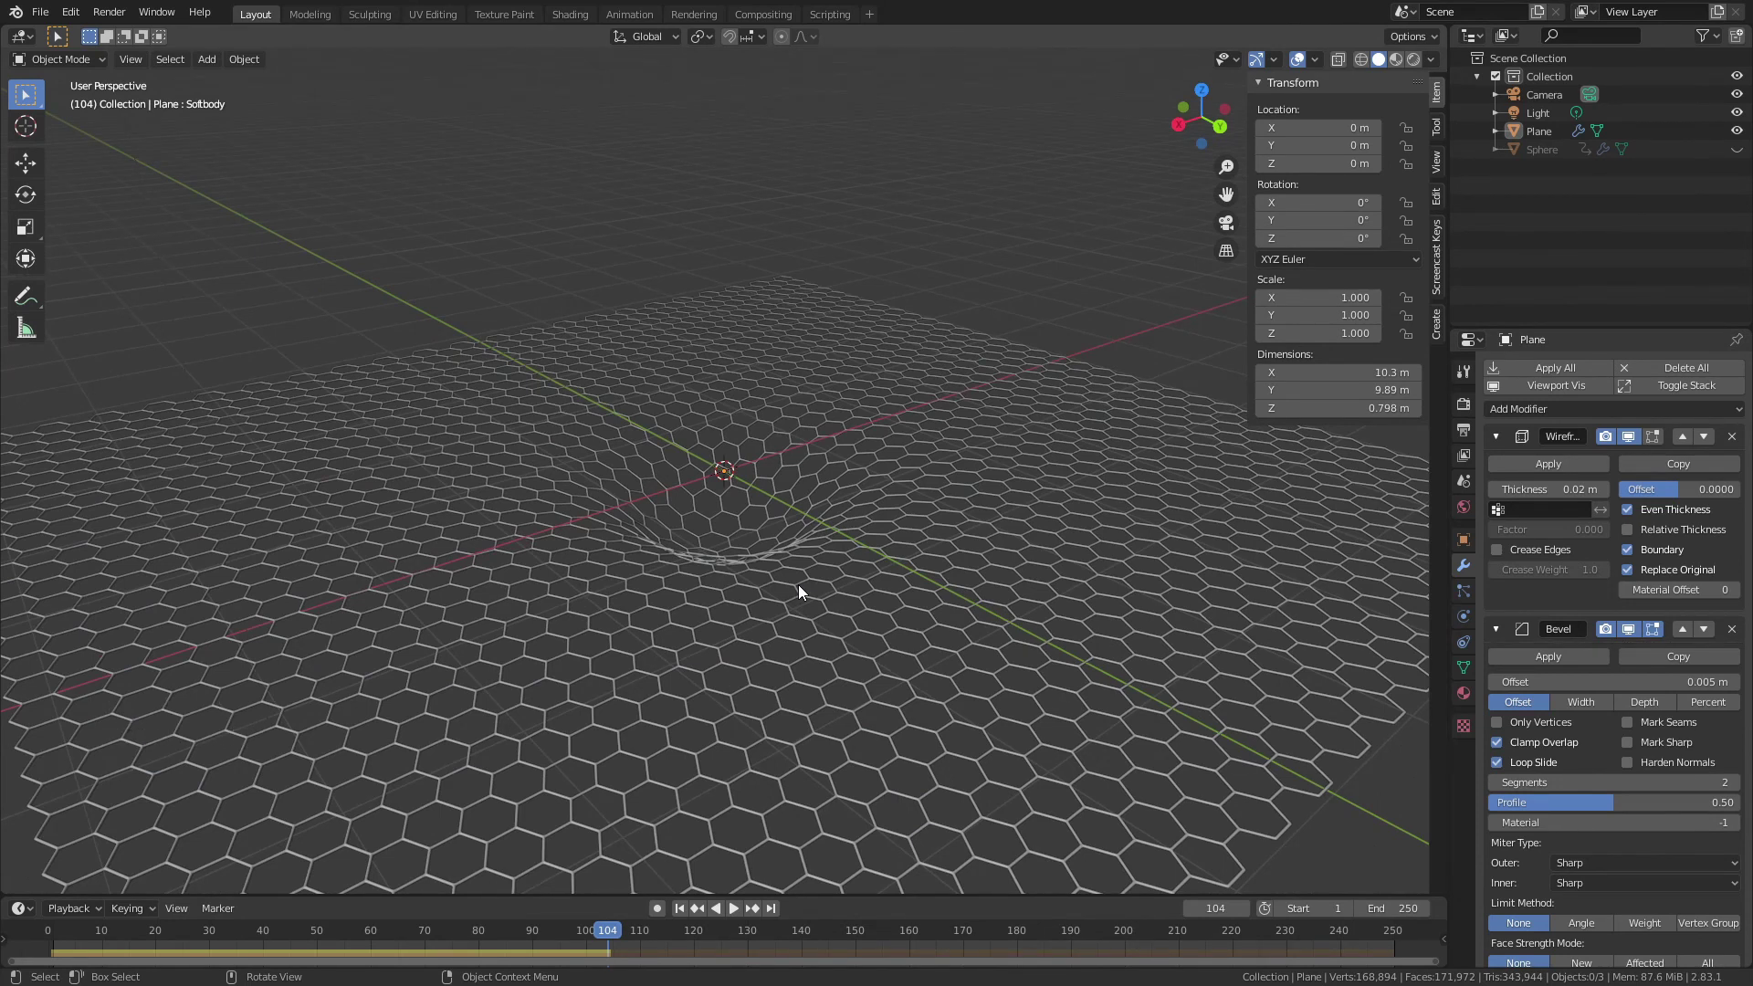
pyautogui.scroll(2, 798, 584)
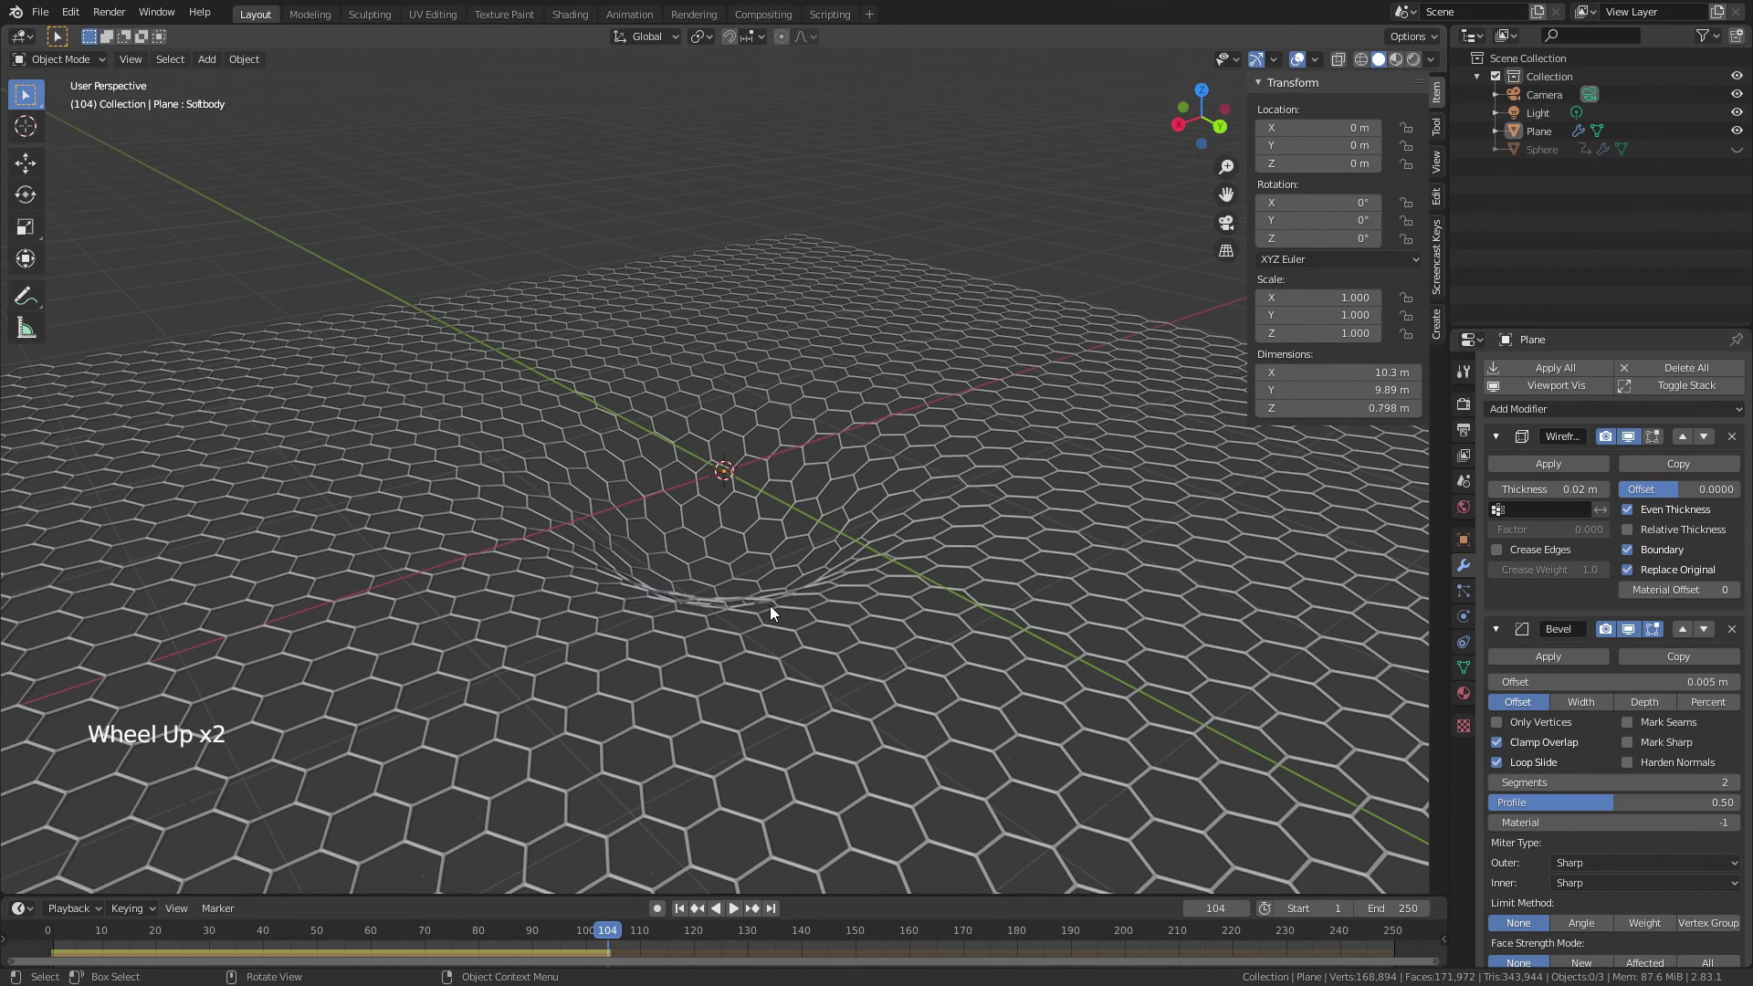
pyautogui.moveTo(770, 605); pyautogui.dragTo(776, 560, button='middle')
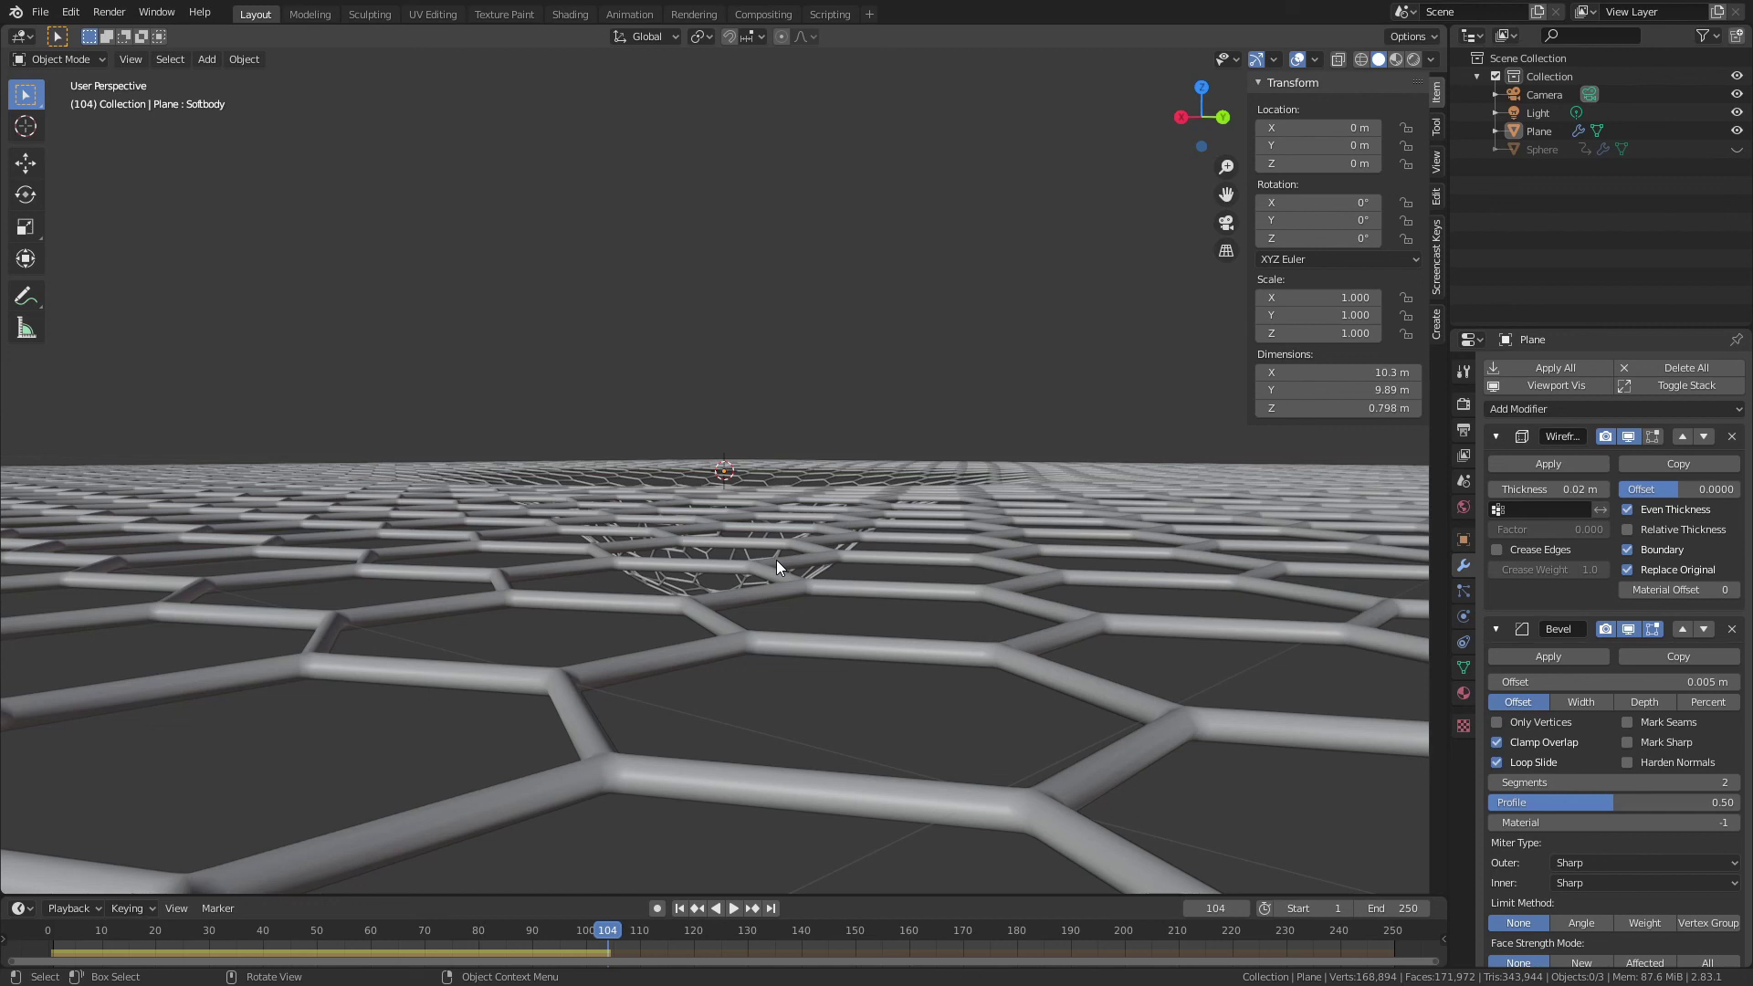
pyautogui.moveTo(776, 560); pyautogui.dragTo(764, 581, button='middle')
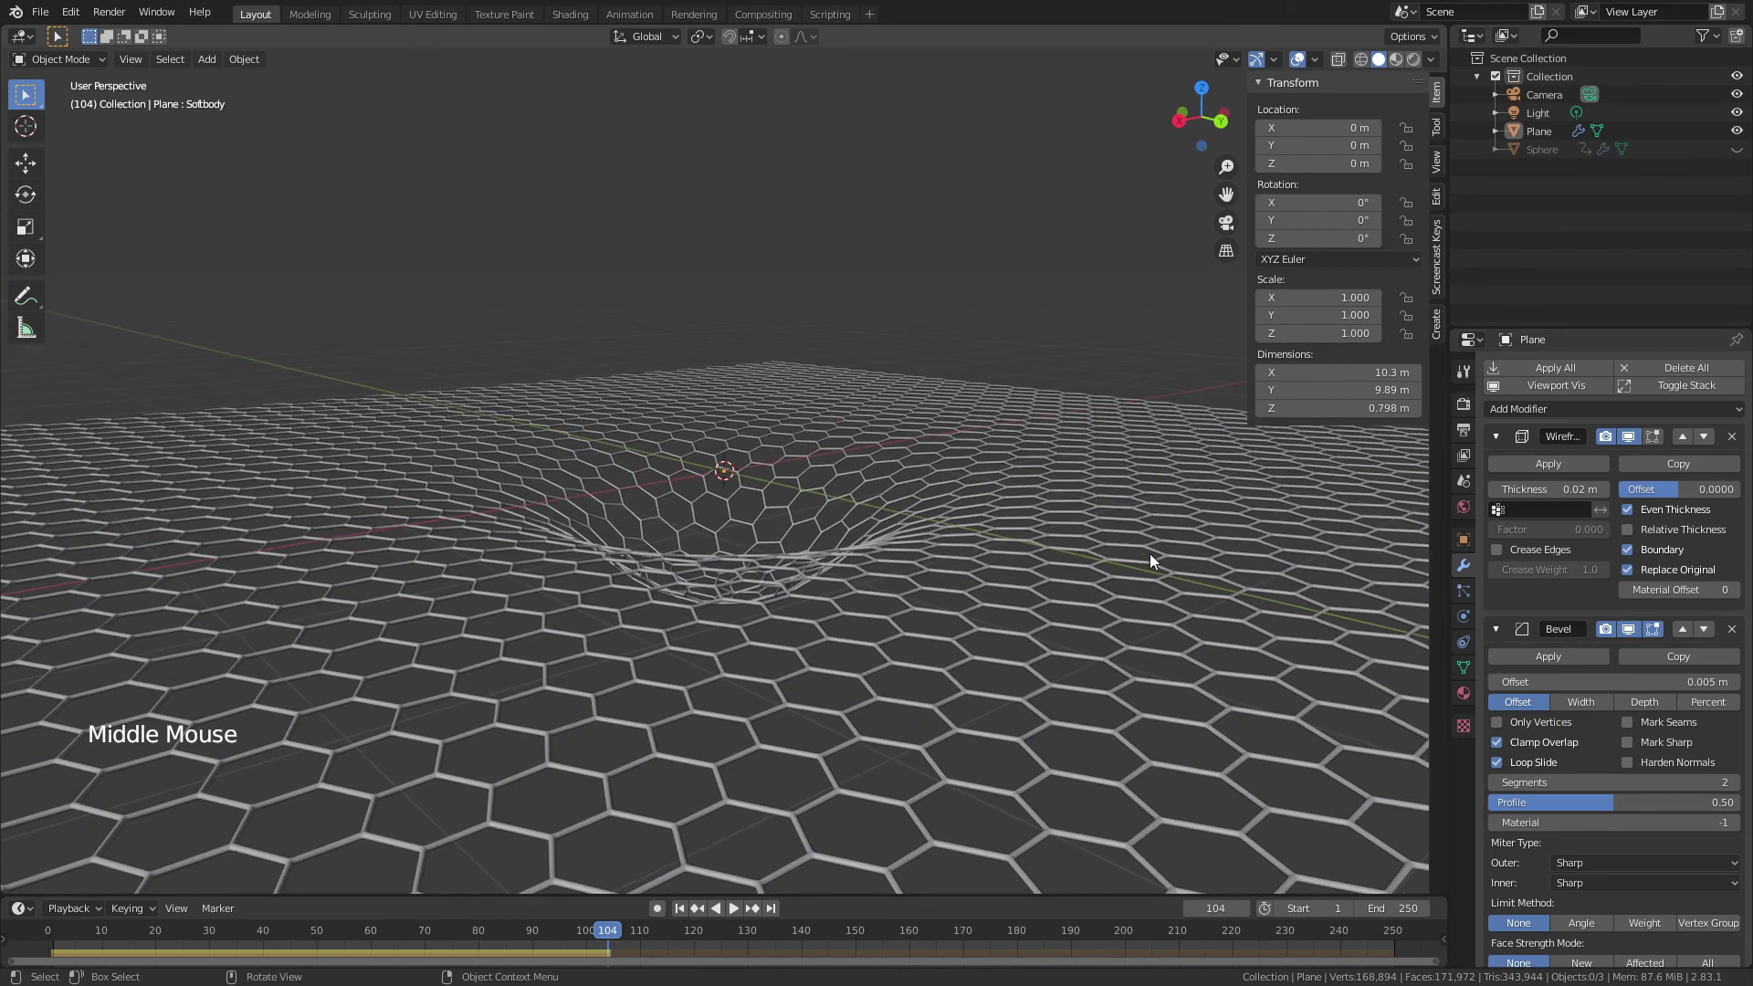
pyautogui.moveTo(1023, 567); pyautogui.dragTo(1019, 582, button='middle')
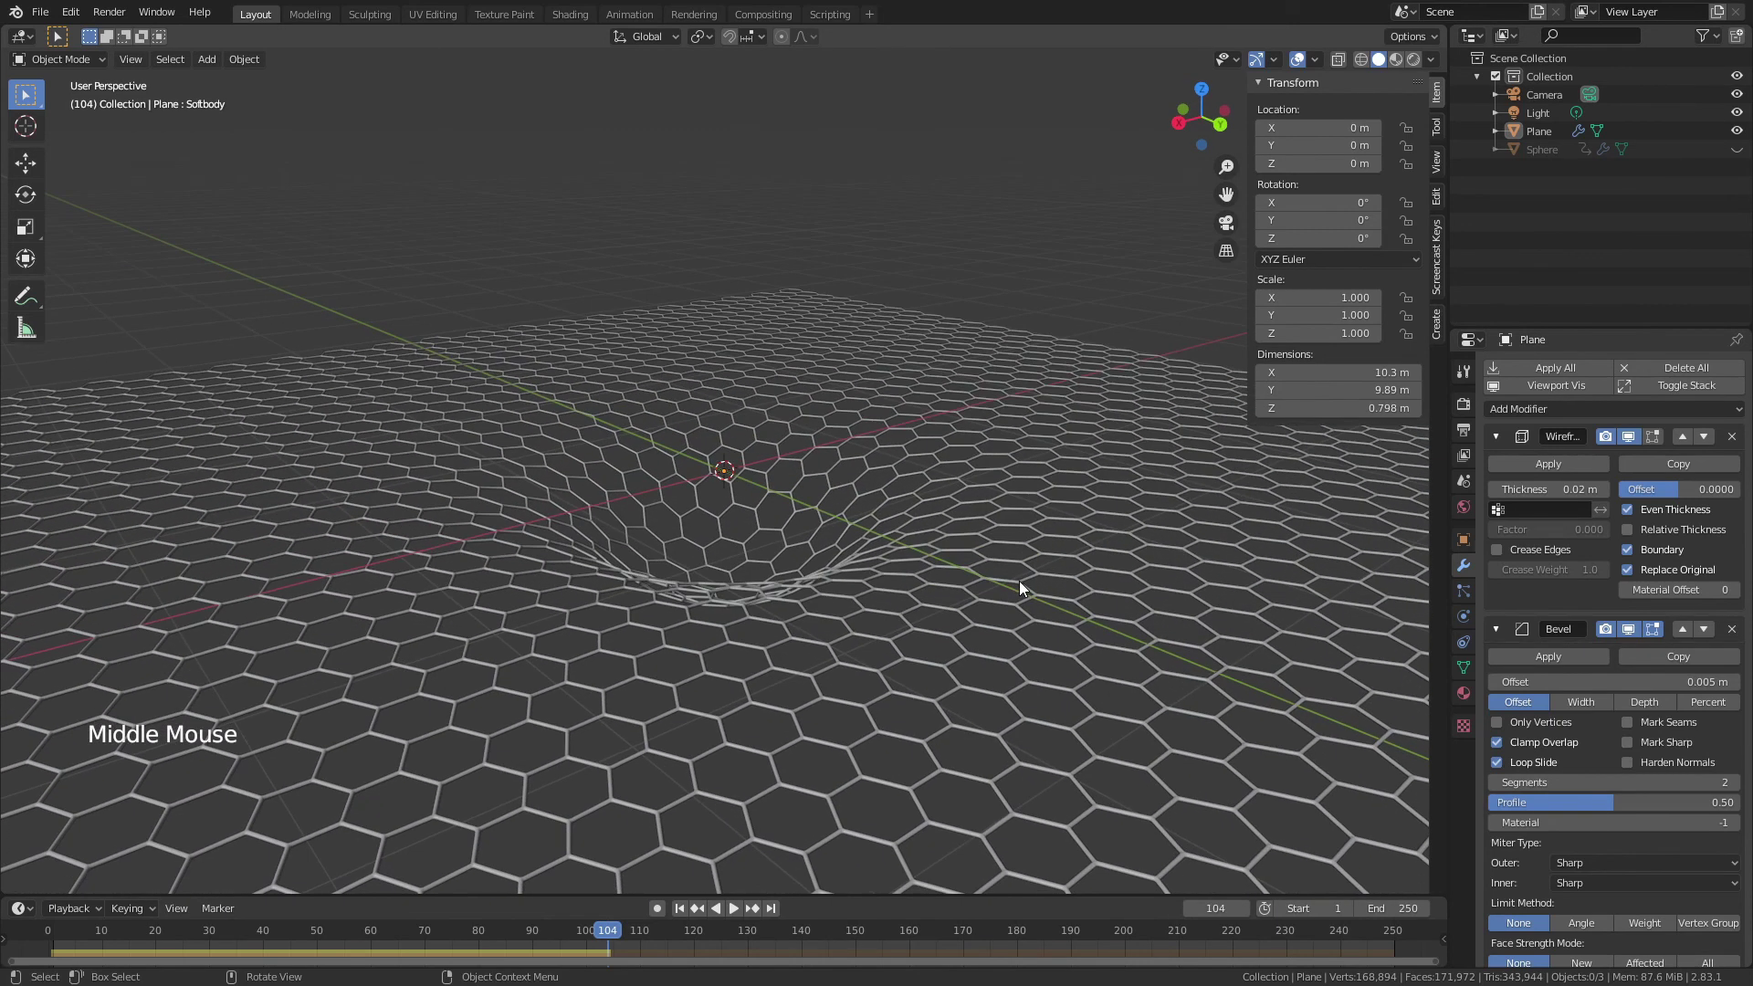
# Step: Collapse the Wireframe and Bevel panels, reset the Softbody shape key, then raise it to 0.022
pyautogui.click(1495, 436)
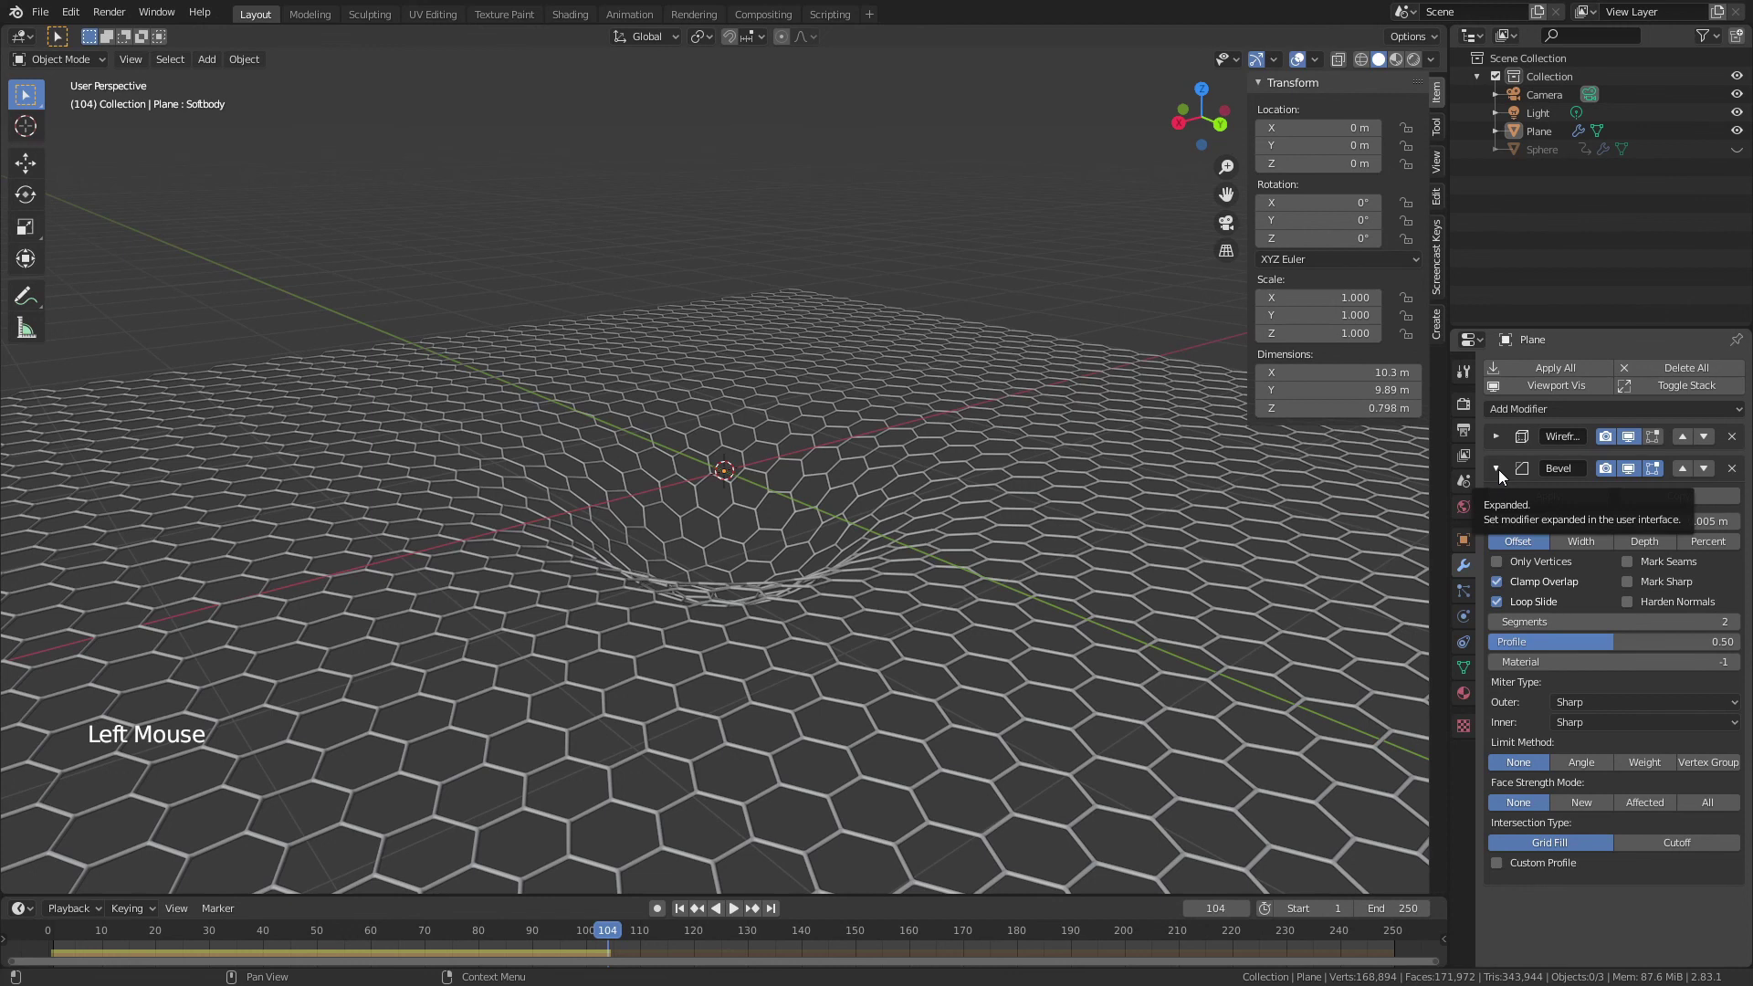
pyautogui.click(1498, 469)
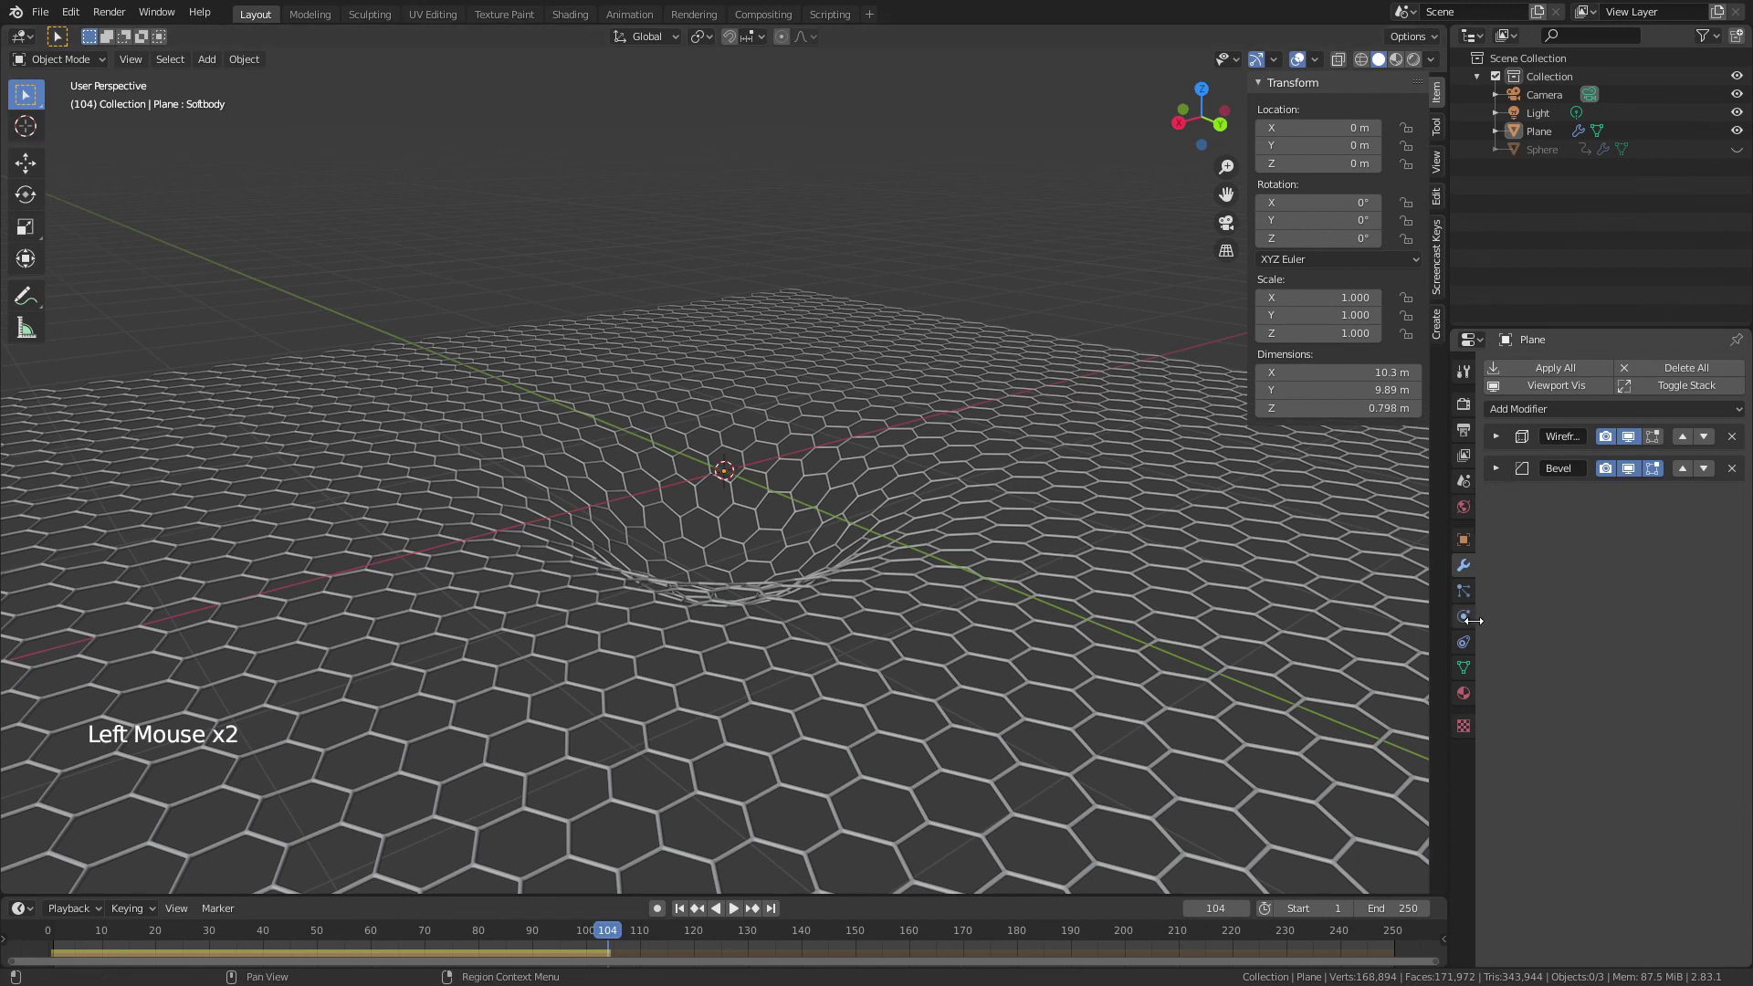
pyautogui.click(1463, 667)
pyautogui.click(1636, 646)
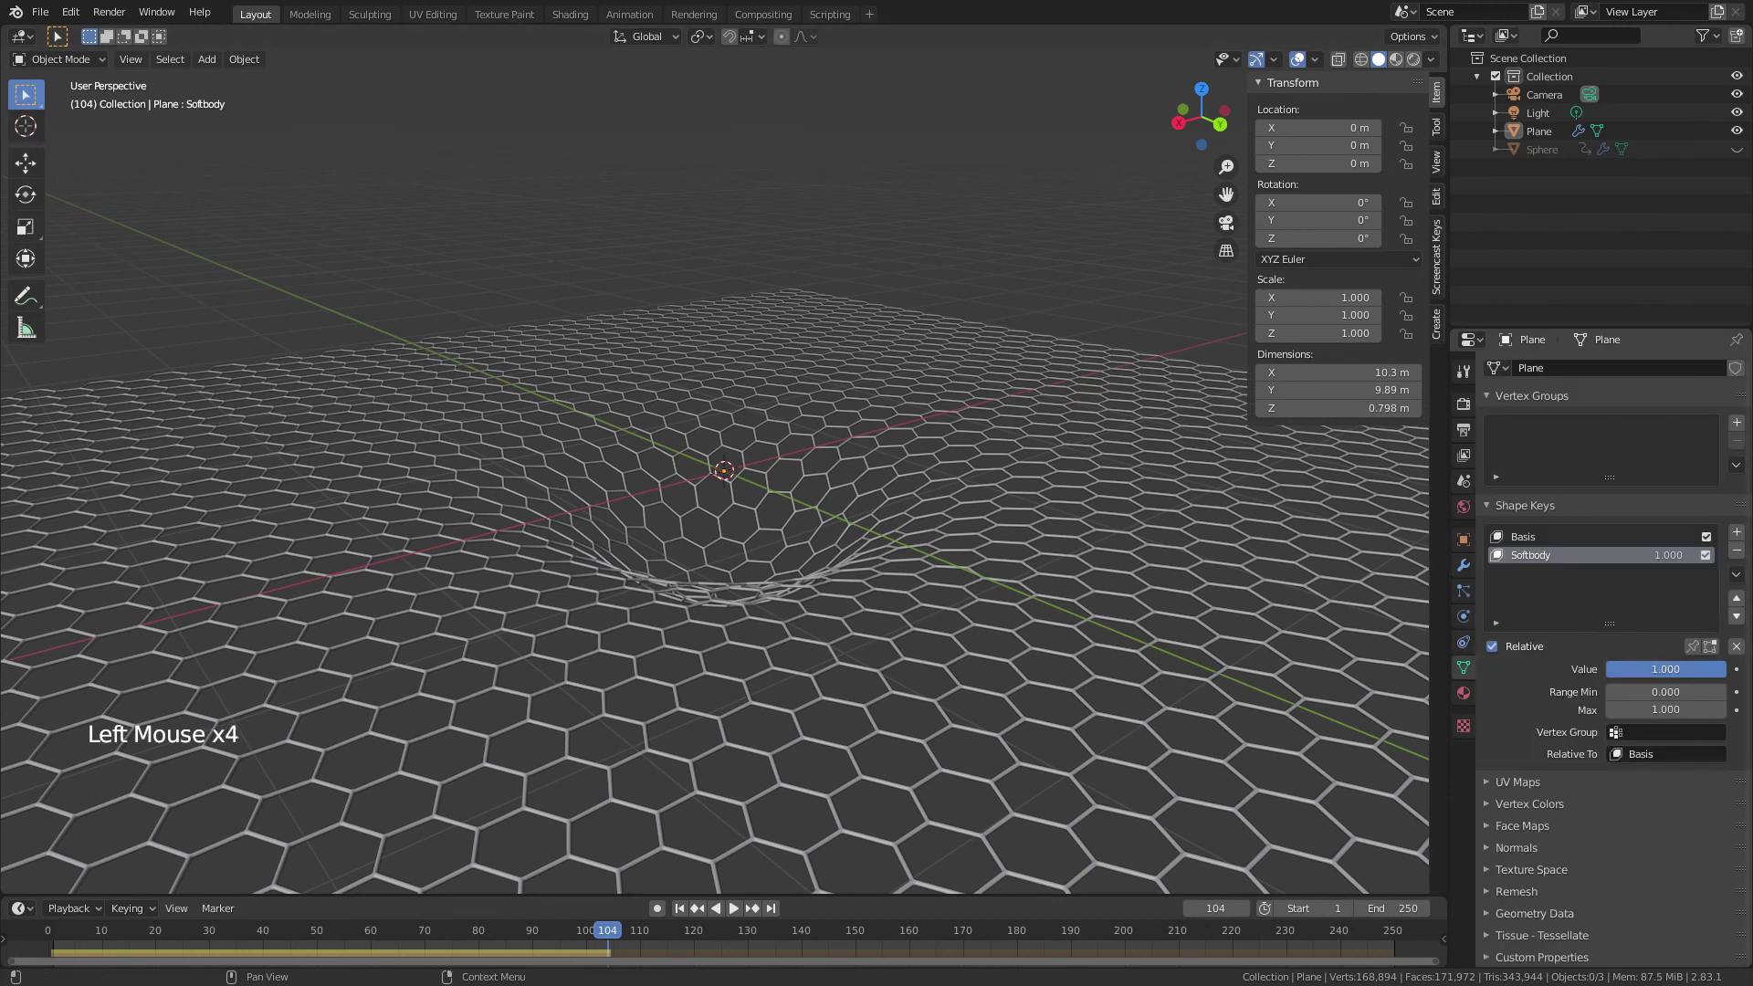
pyautogui.press('BackSpace')
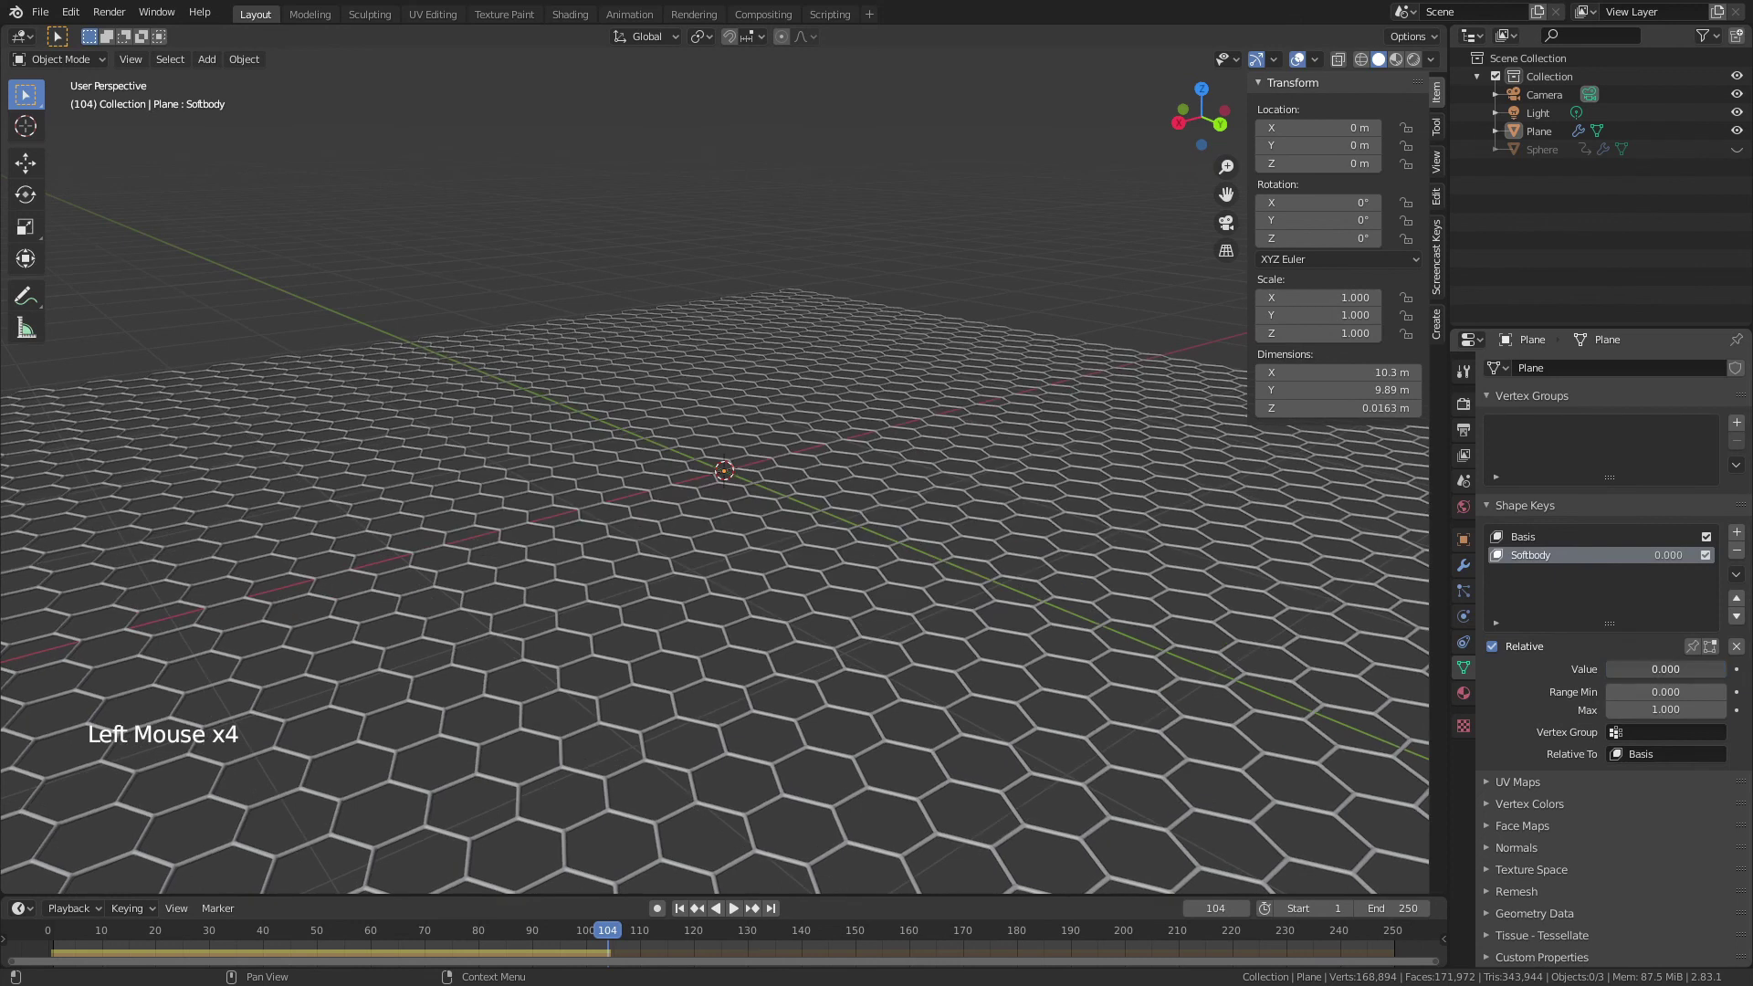
pyautogui.moveTo(1607, 669); pyautogui.dragTo(1626, 670)
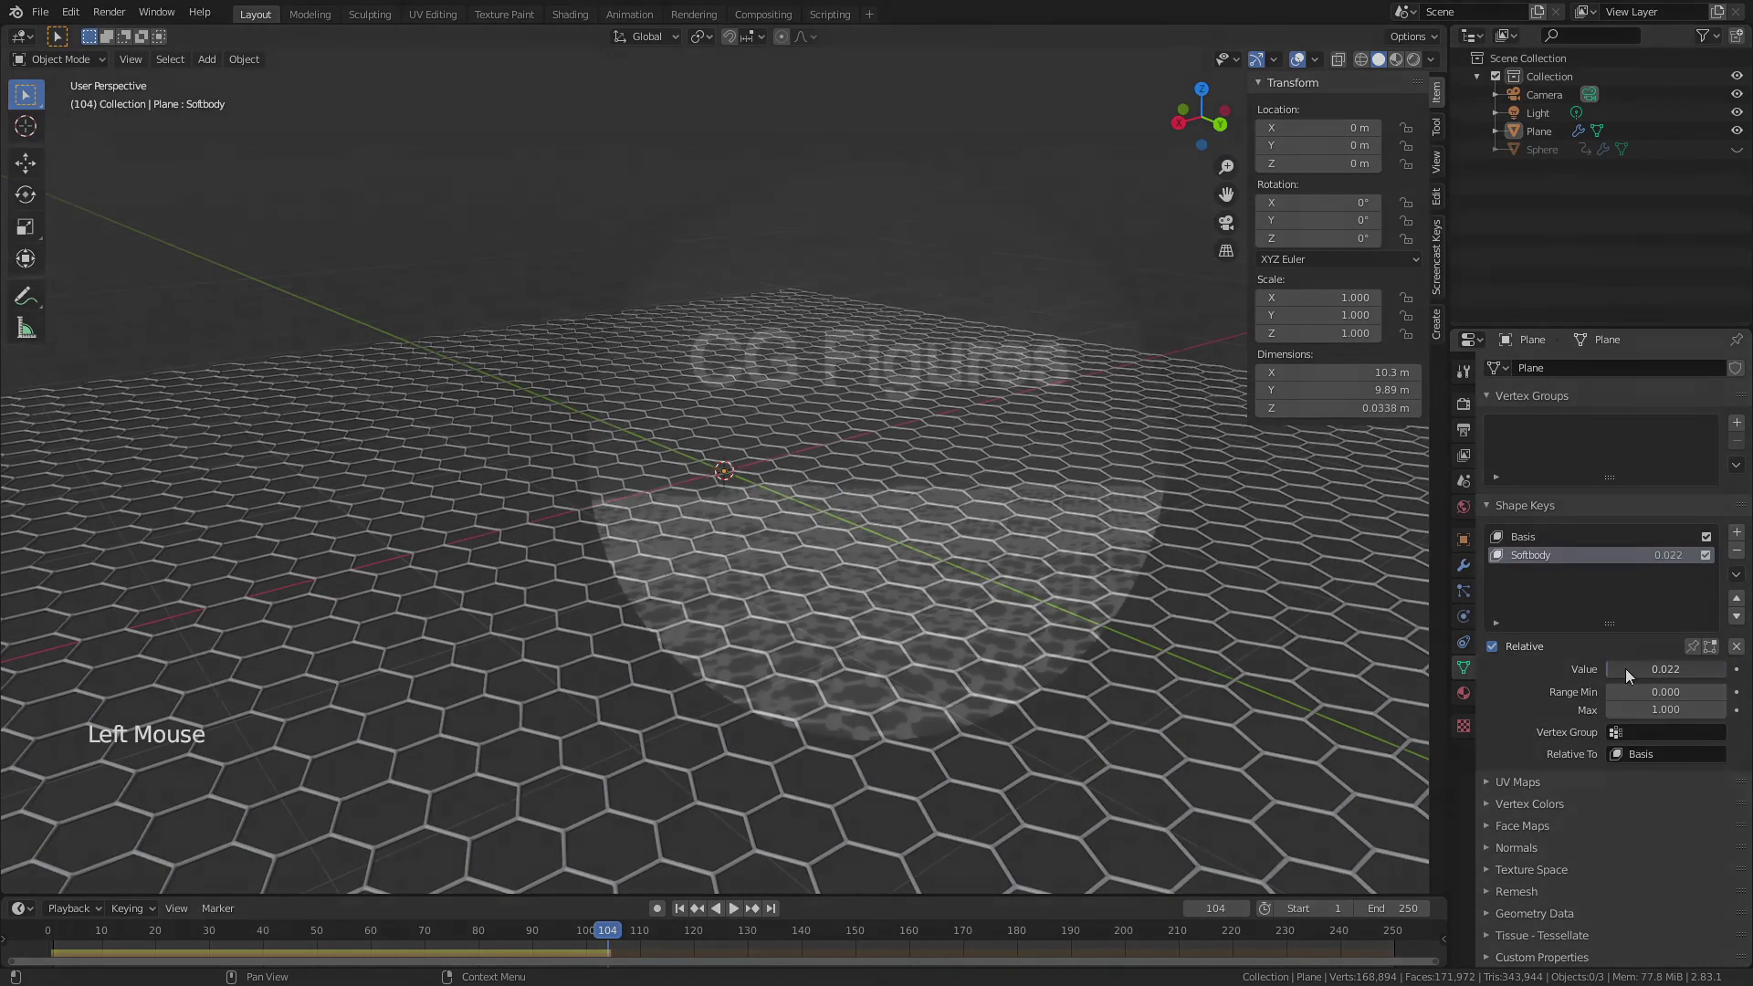